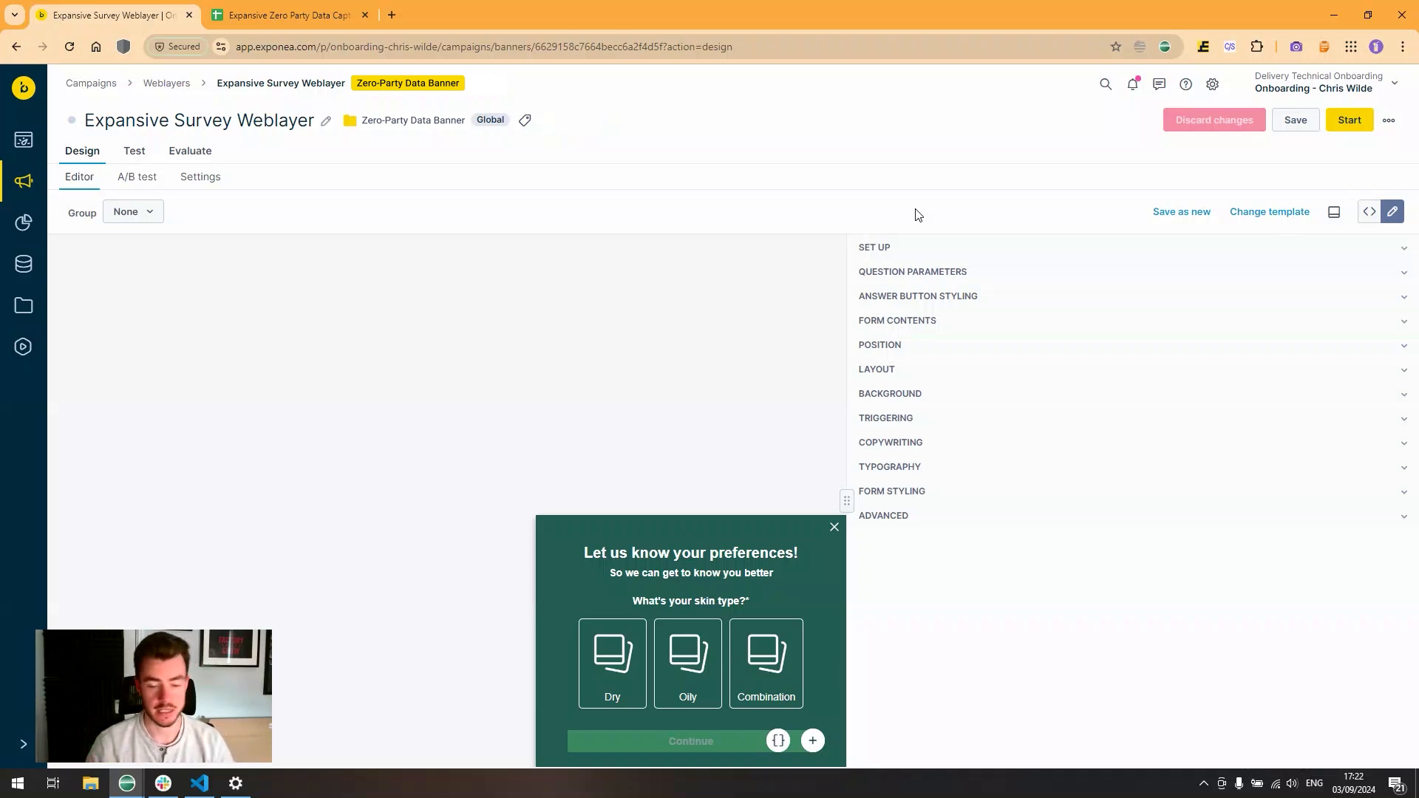
- Expand SET UP, leave the signup source as is, and enter email as the consent category
{"action": "left_click", "coordinate": [917, 256]}
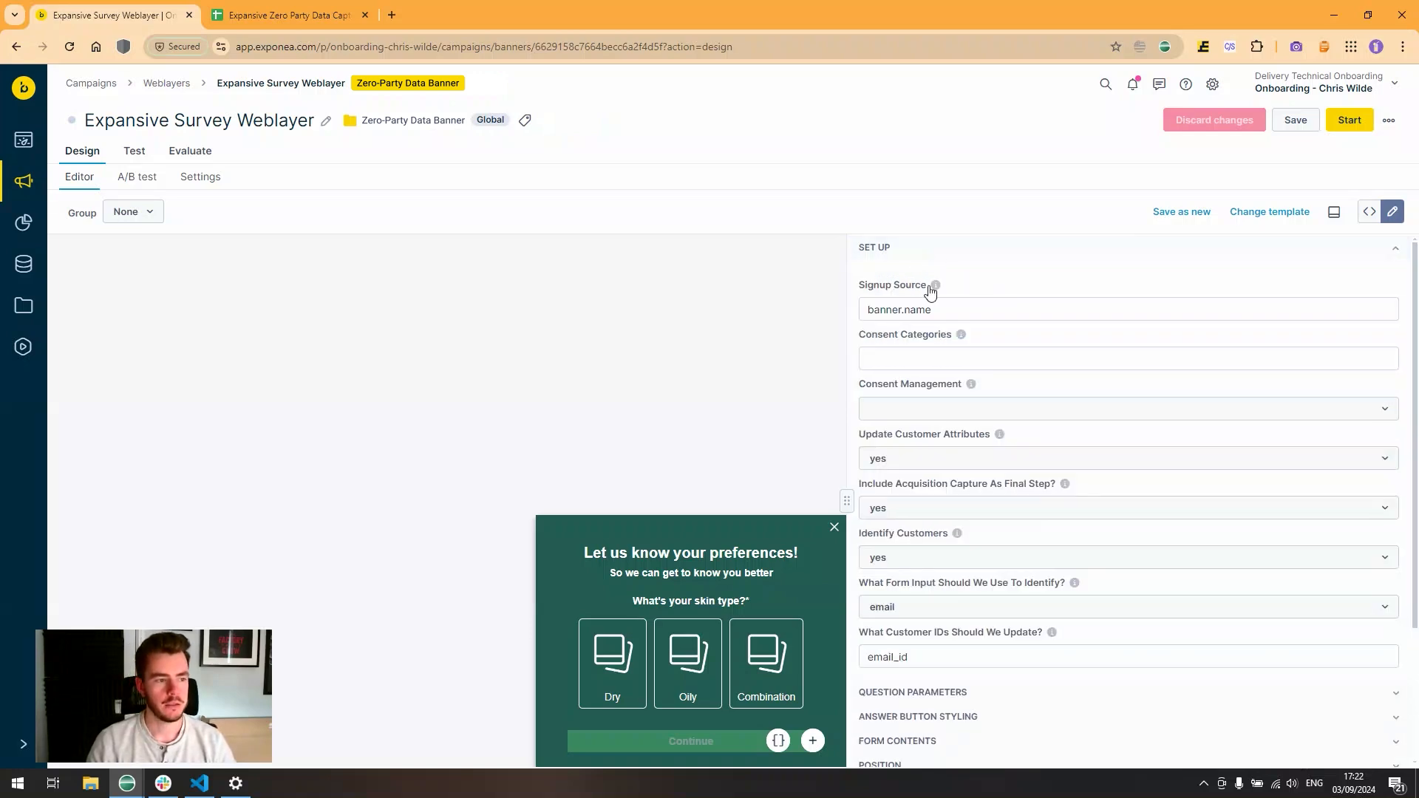
{"action": "left_click_drag", "start_coordinate": [935, 308], "coordinate": [825, 309]}
{"action": "left_click", "coordinate": [870, 309]}
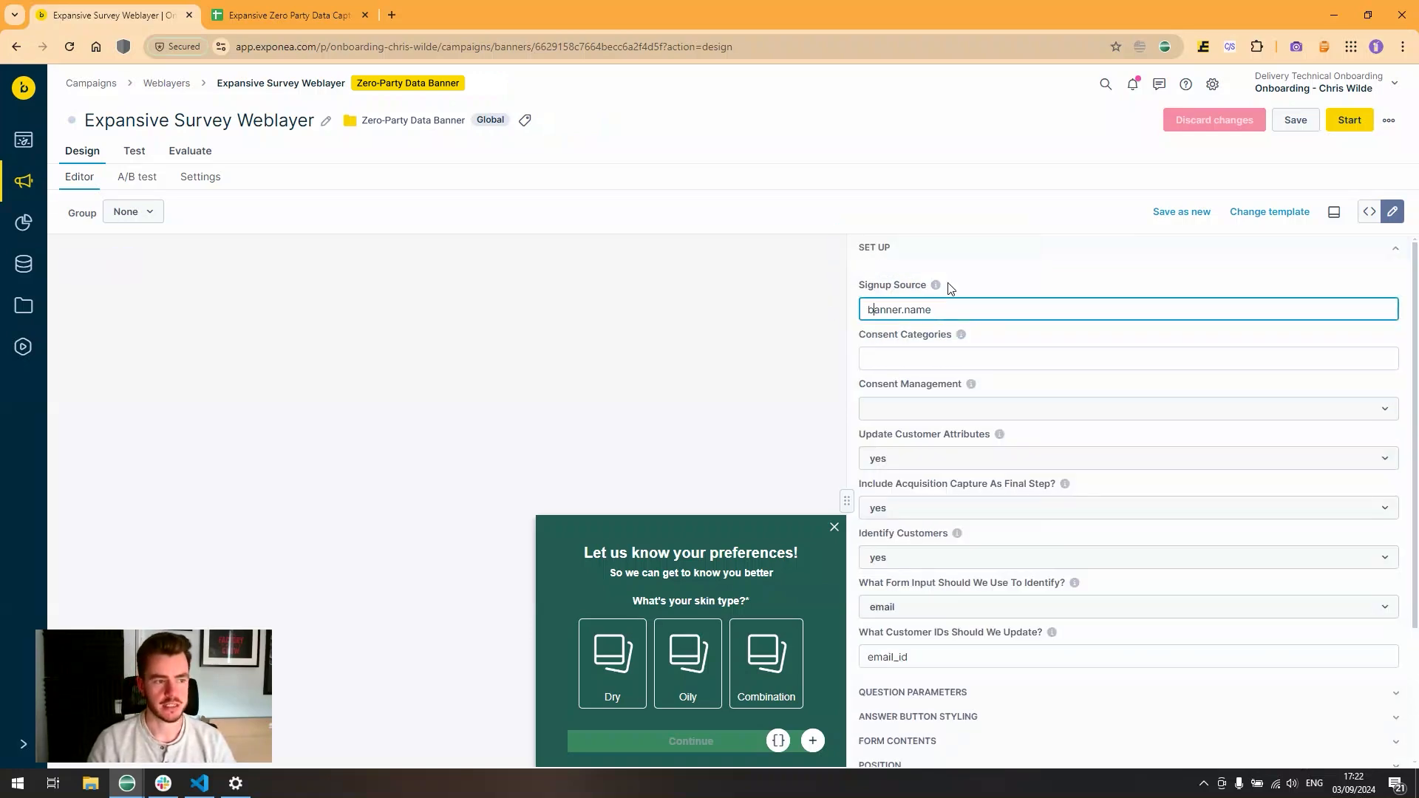
{"action": "left_click", "coordinate": [945, 295]}
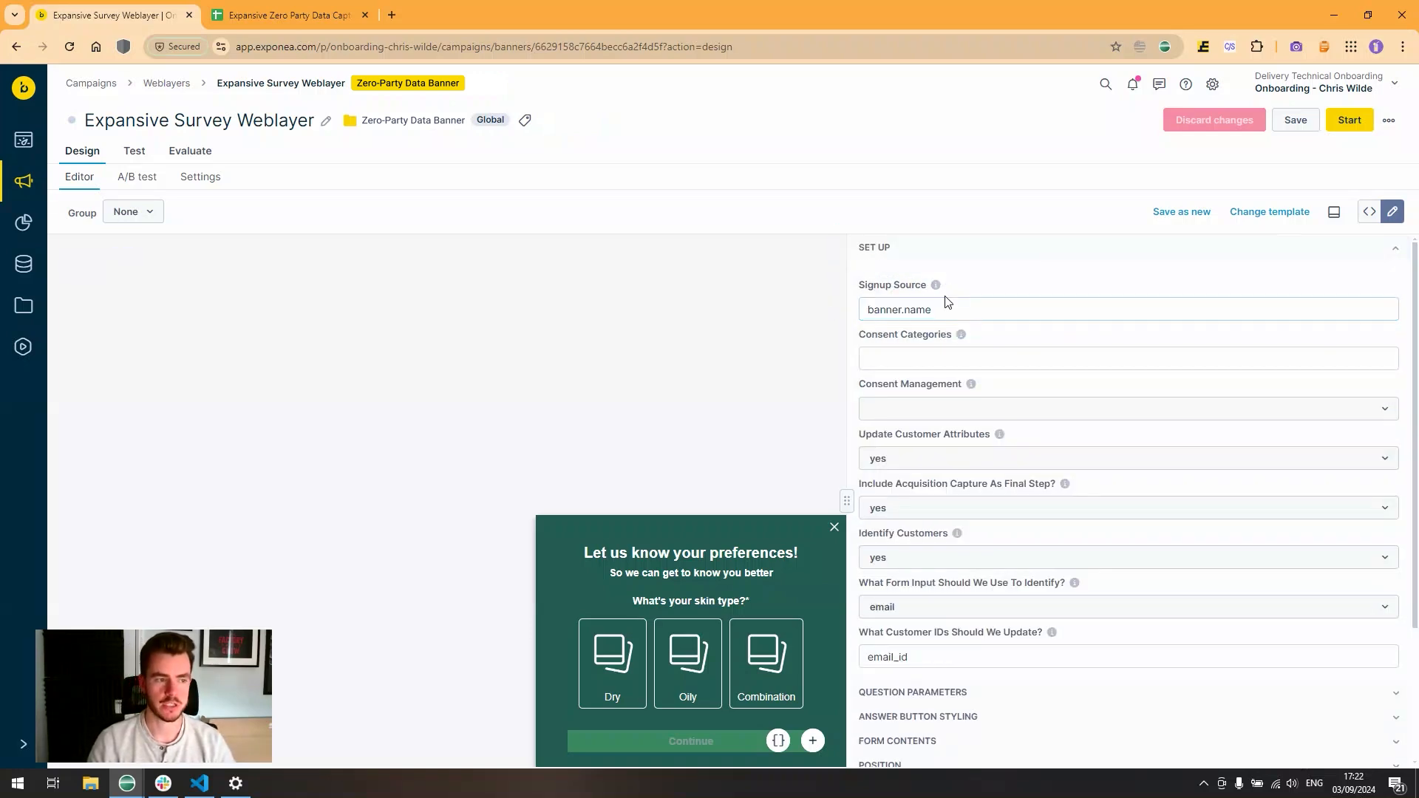
{"action": "left_click", "coordinate": [943, 359]}
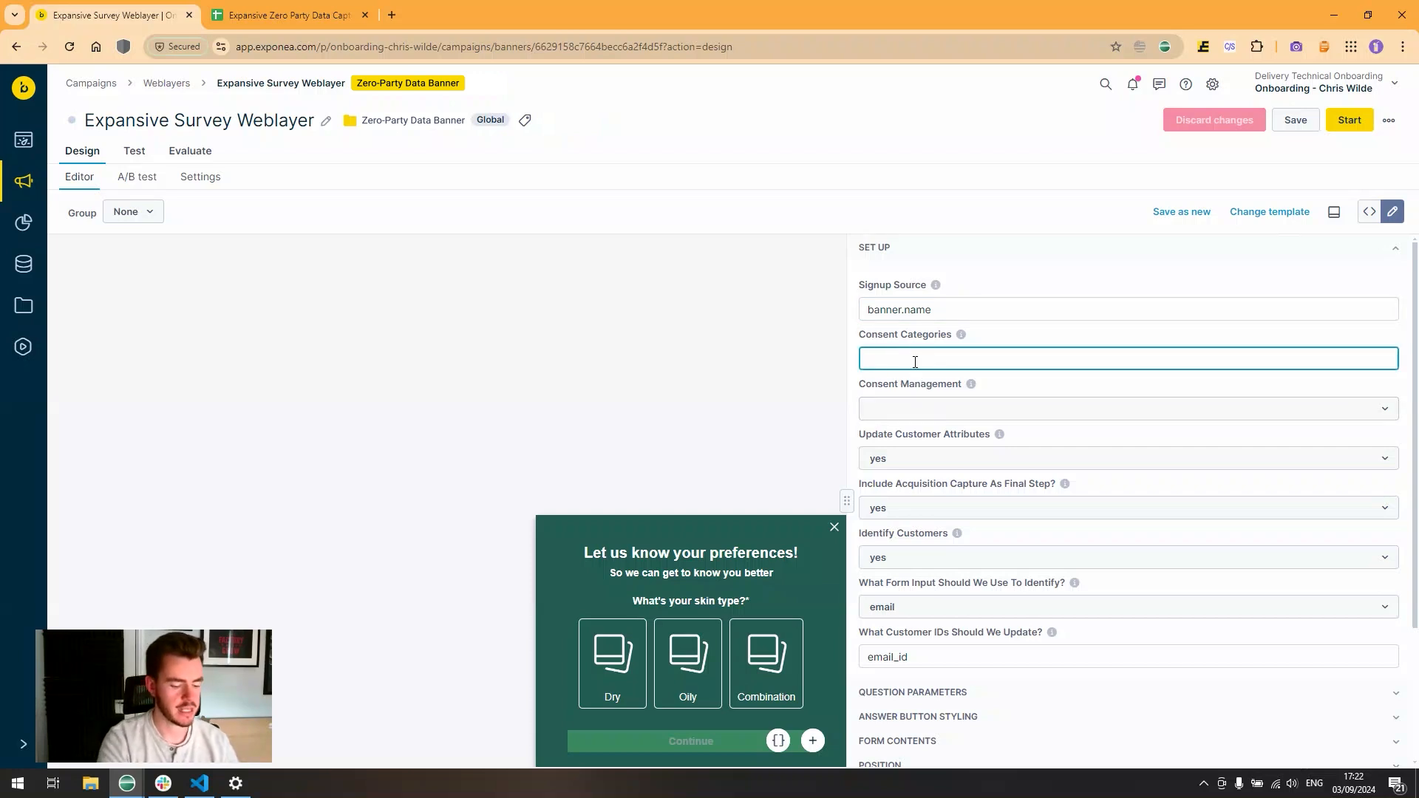
{"action": "type", "text": "email"}
- Set consent management to Using Public API and keep customer attribute updates at yes
{"action": "left_click", "coordinate": [921, 408]}
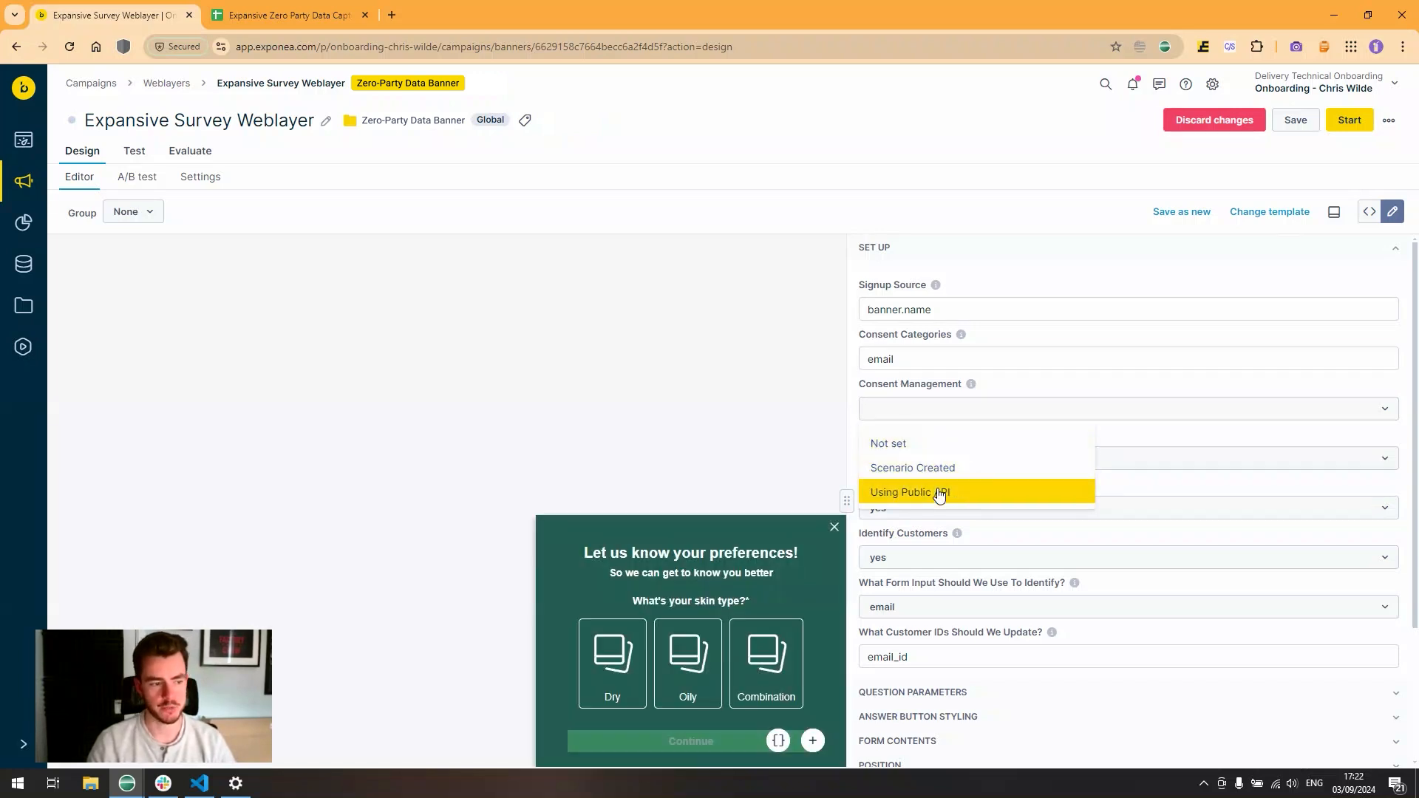
{"action": "left_click", "coordinate": [951, 468]}
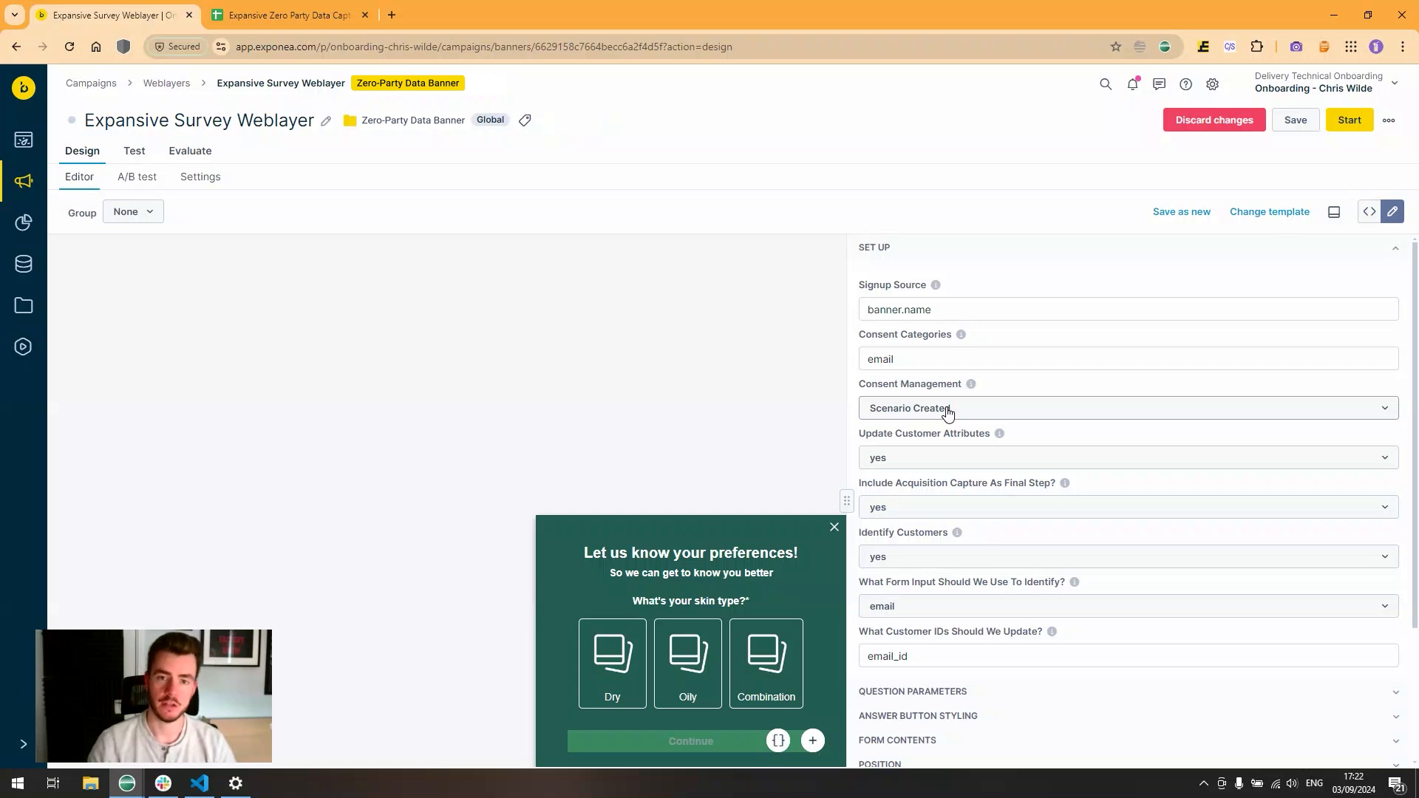
{"action": "left_click", "coordinate": [949, 410]}
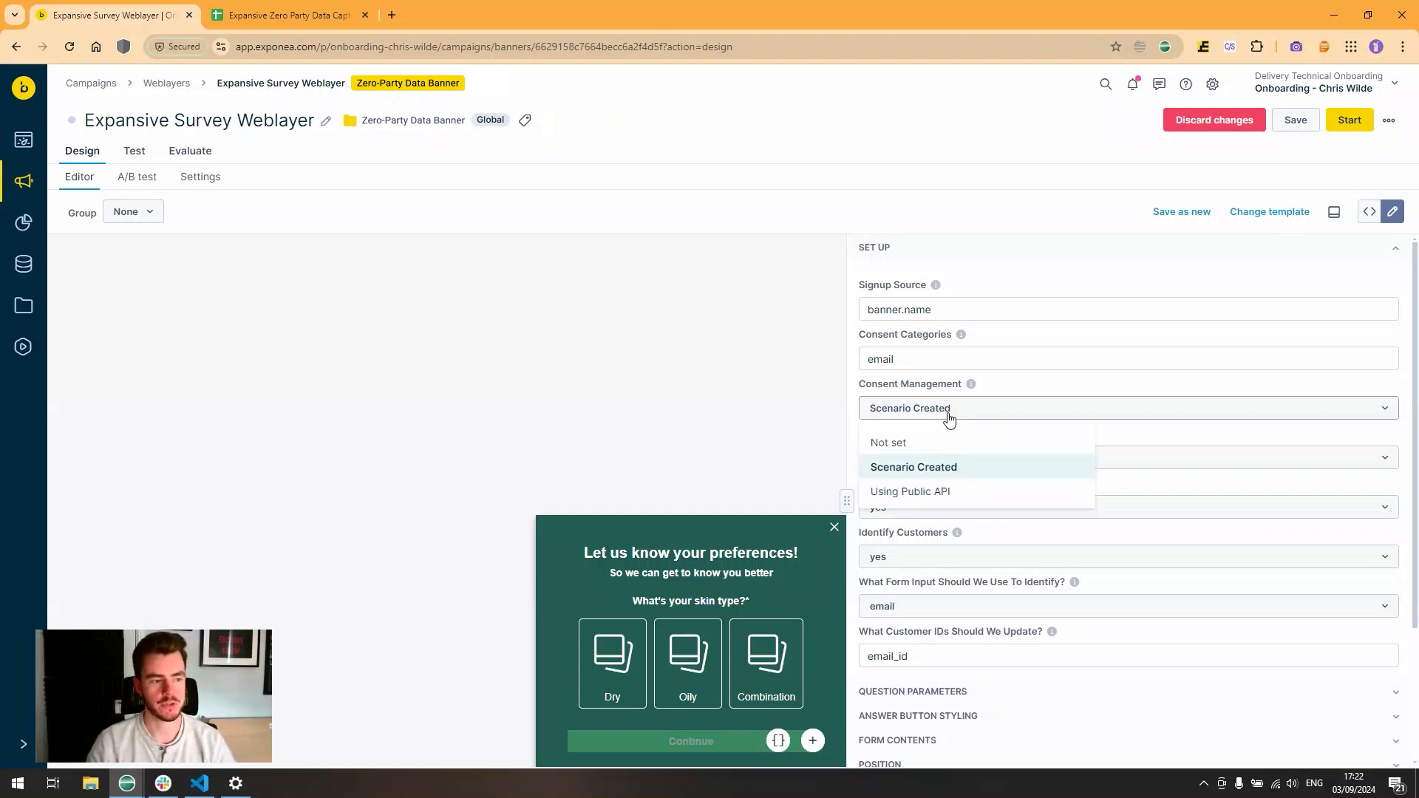
{"action": "left_click", "coordinate": [946, 489]}
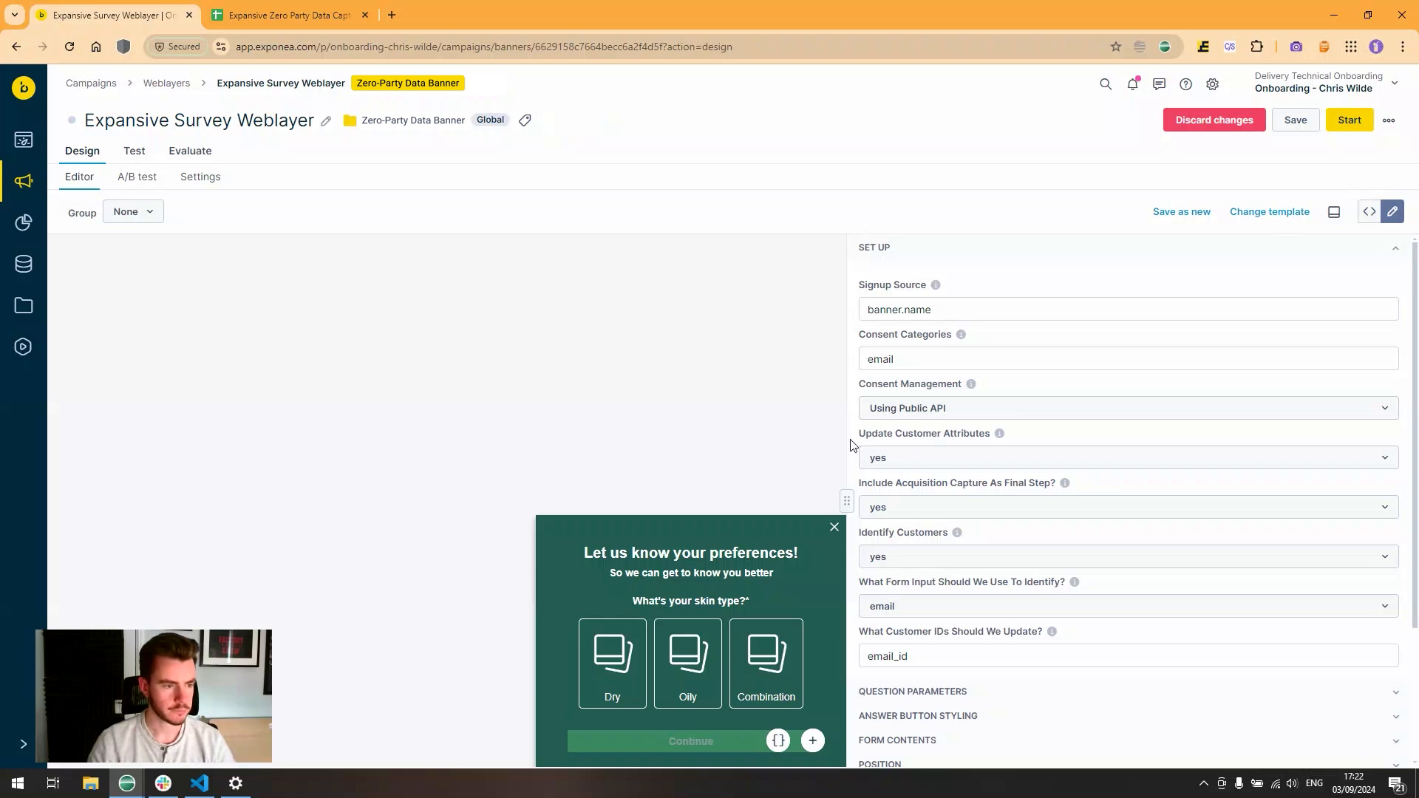
{"action": "left_click", "coordinate": [917, 456]}
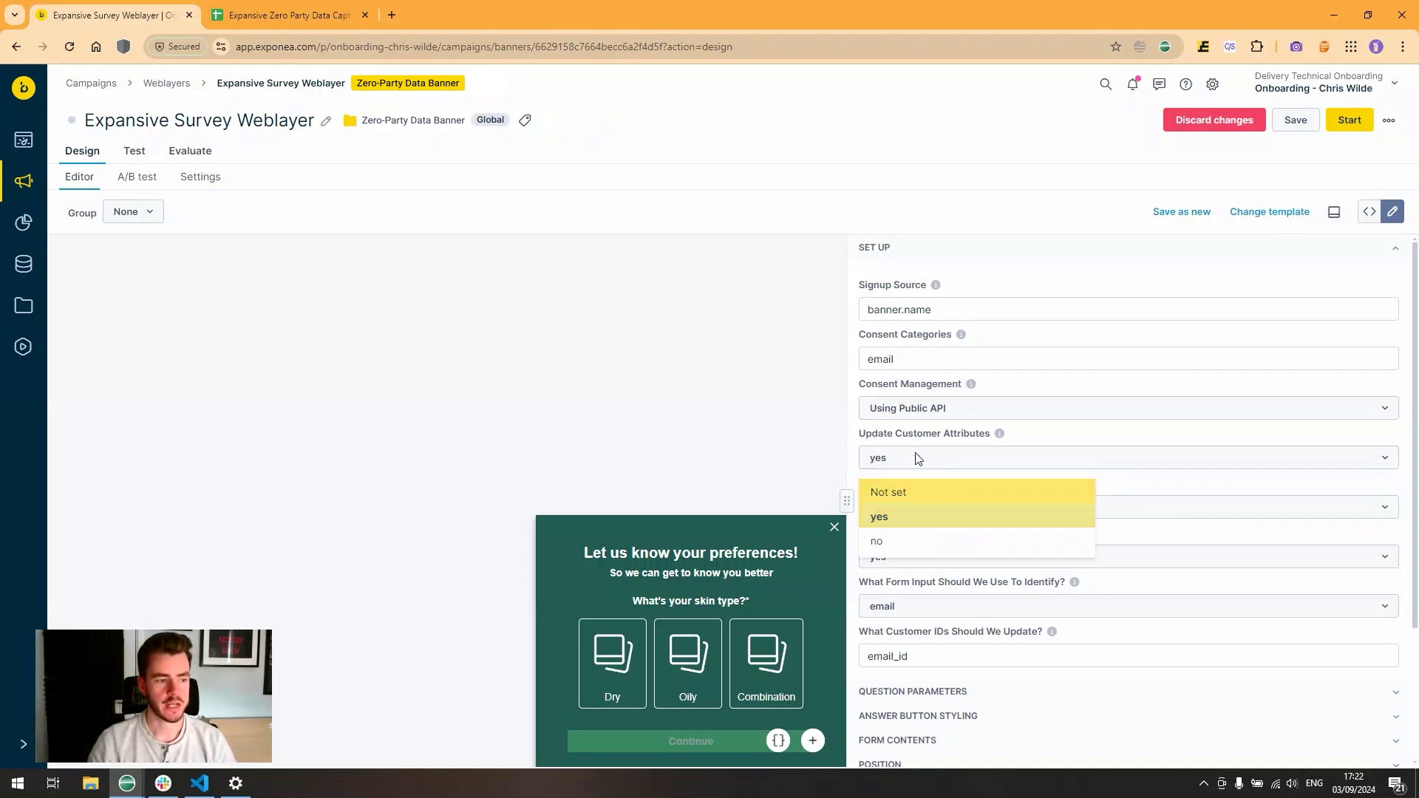
{"action": "left_click", "coordinate": [951, 448]}
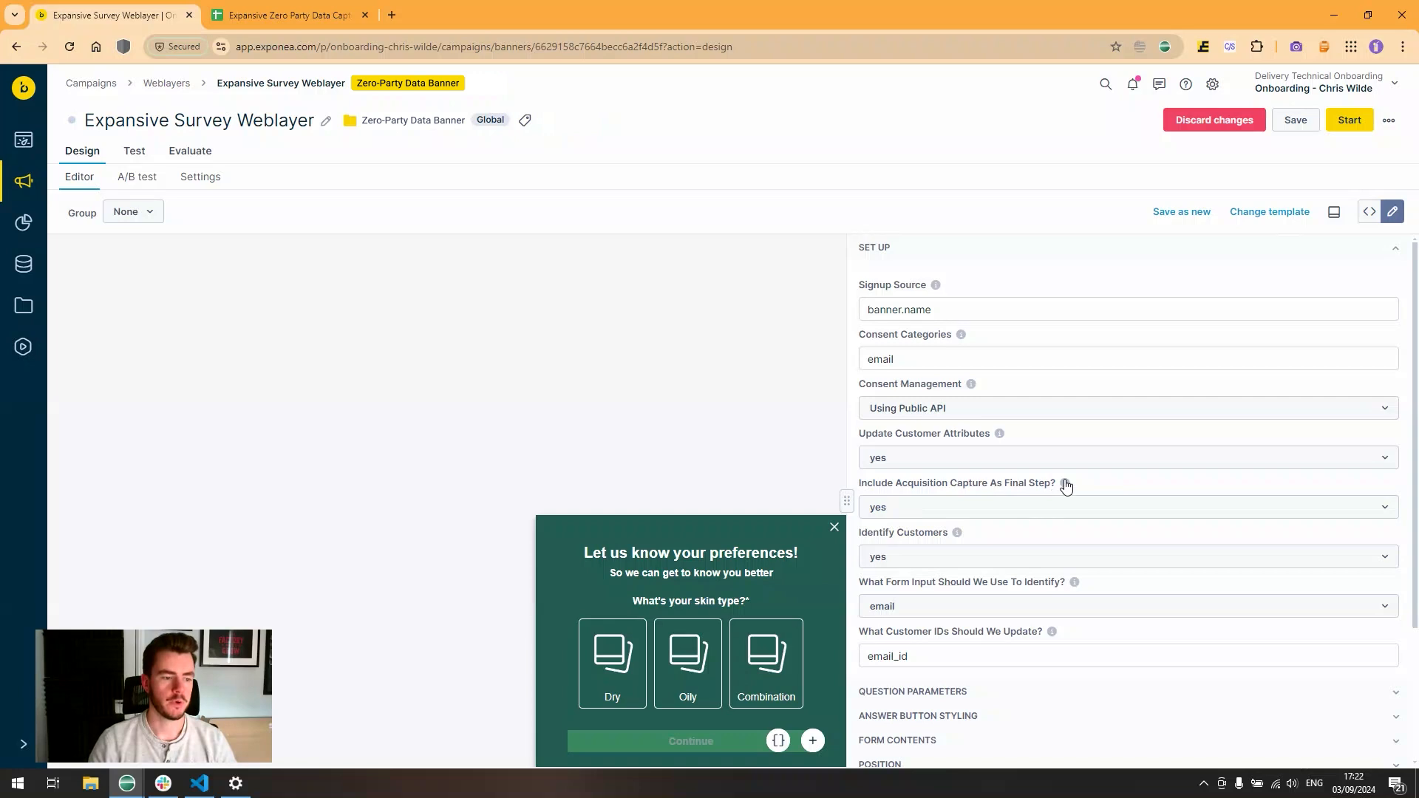
{"action": "left_click", "coordinate": [995, 509]}
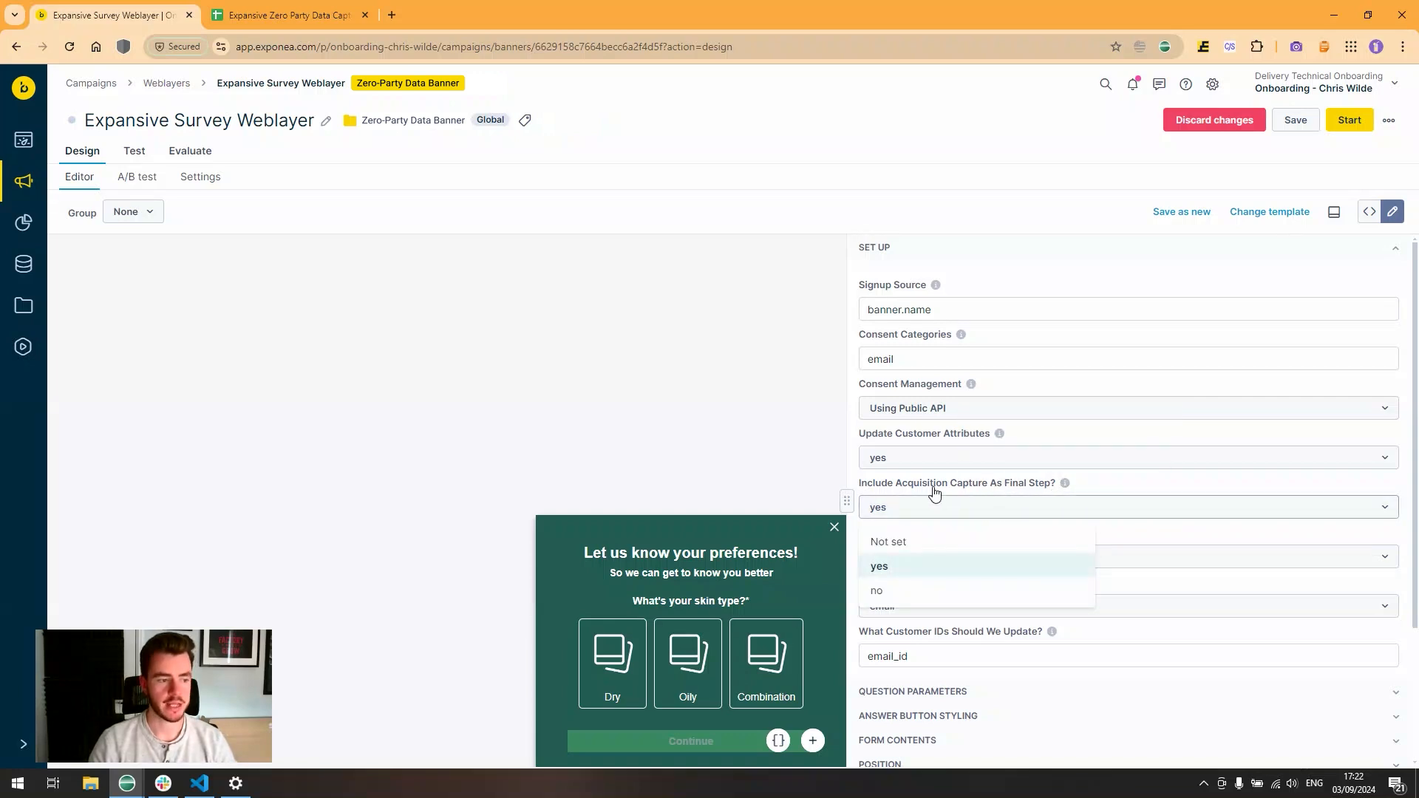
{"action": "left_click", "coordinate": [1091, 486]}
{"action": "left_click", "coordinate": [688, 663]}
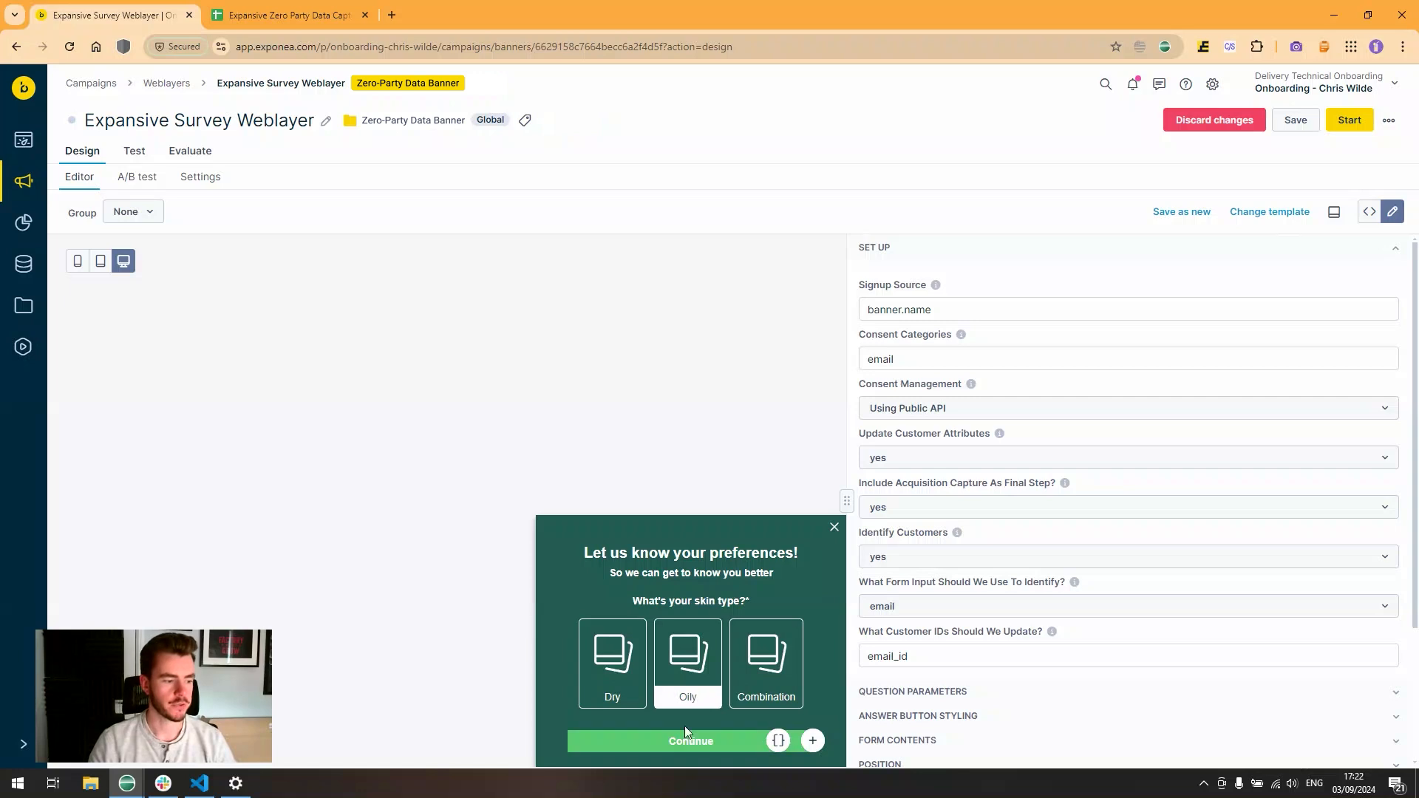
{"action": "left_click", "coordinate": [686, 732]}
{"action": "left_click", "coordinate": [774, 692]}
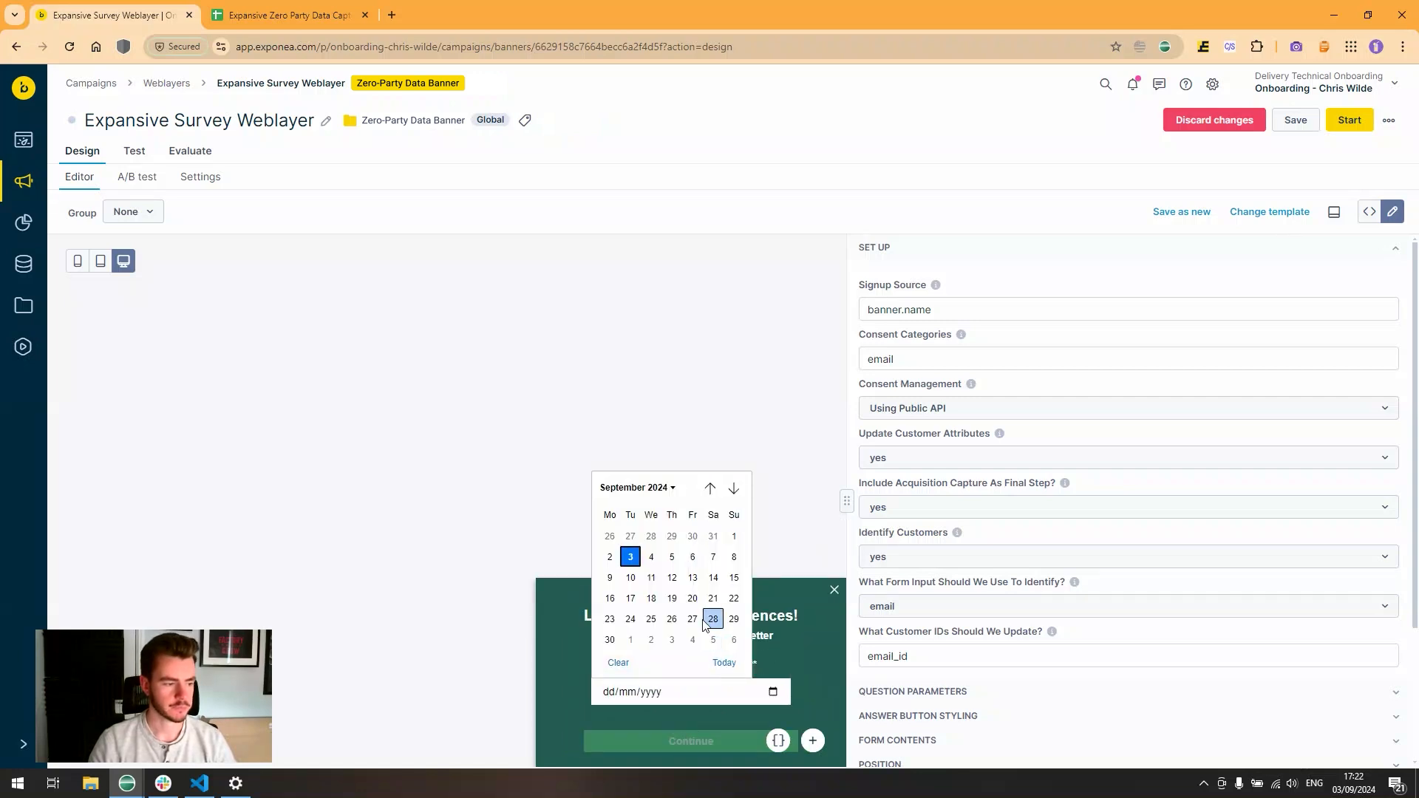
{"action": "left_click", "coordinate": [713, 621]}
{"action": "left_click", "coordinate": [690, 733]}
{"action": "left_click", "coordinate": [667, 662]}
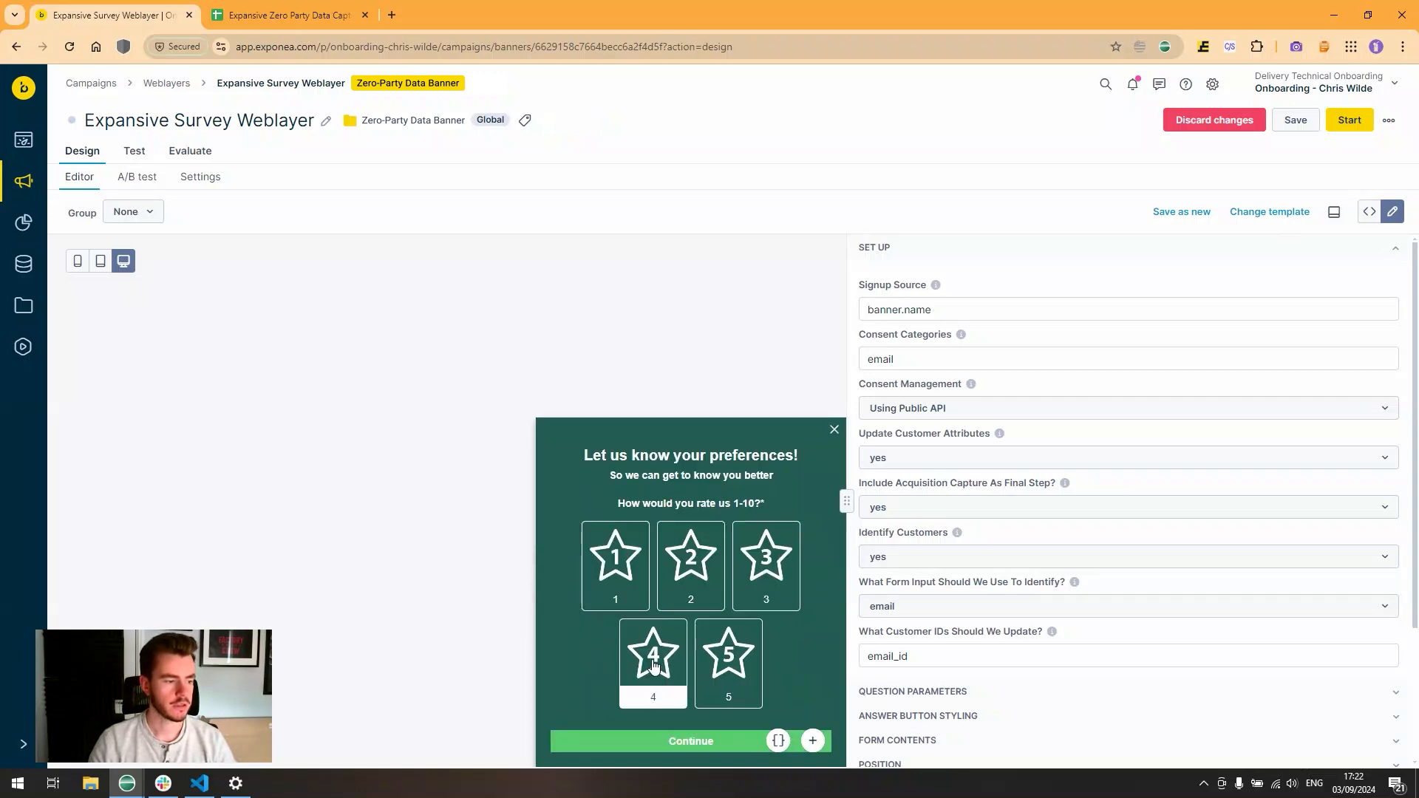
{"action": "left_click", "coordinate": [691, 737]}
{"action": "left_click", "coordinate": [680, 615]}
{"action": "left_click", "coordinate": [556, 551]}
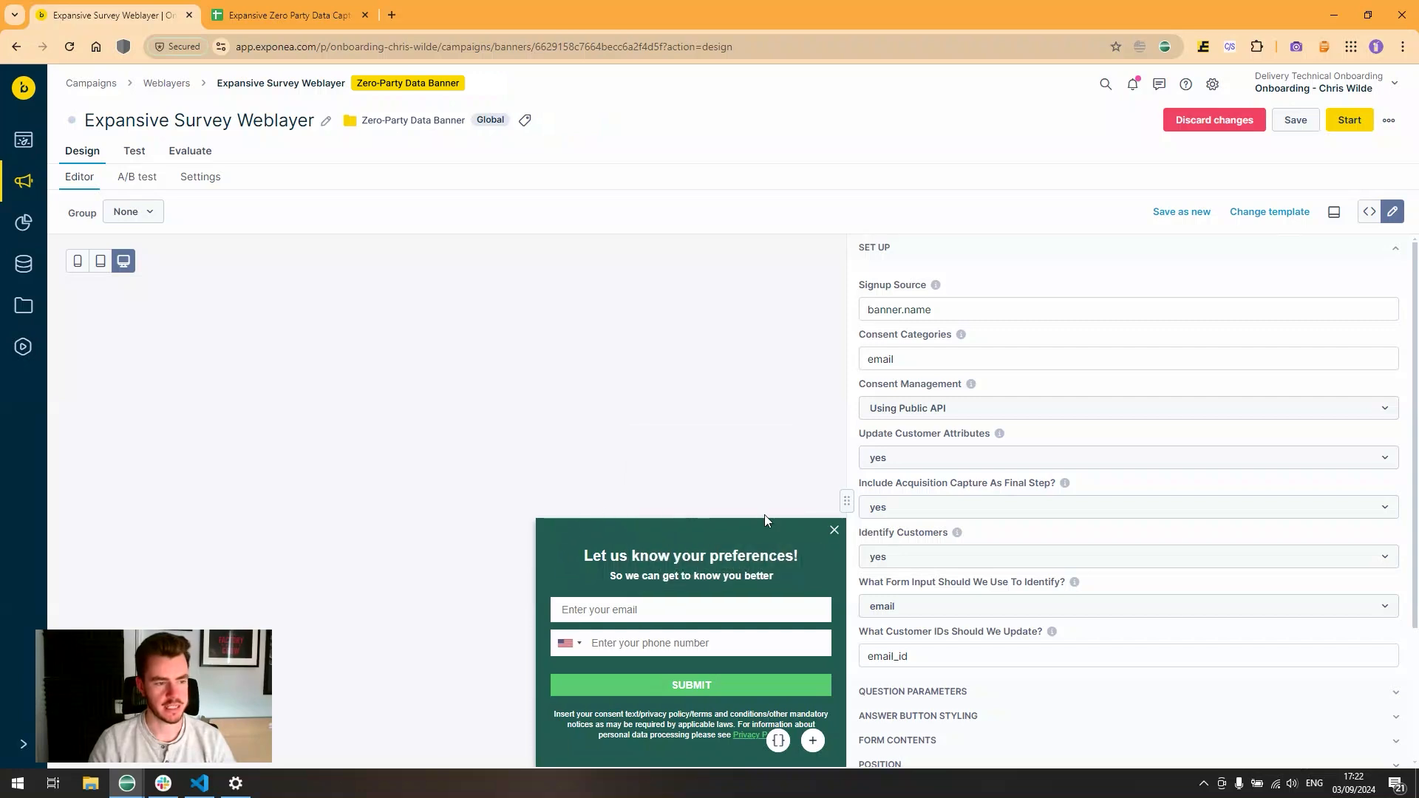
{"action": "left_click", "coordinate": [919, 509]}
{"action": "left_click", "coordinate": [890, 593]}
{"action": "left_click", "coordinate": [692, 665]}
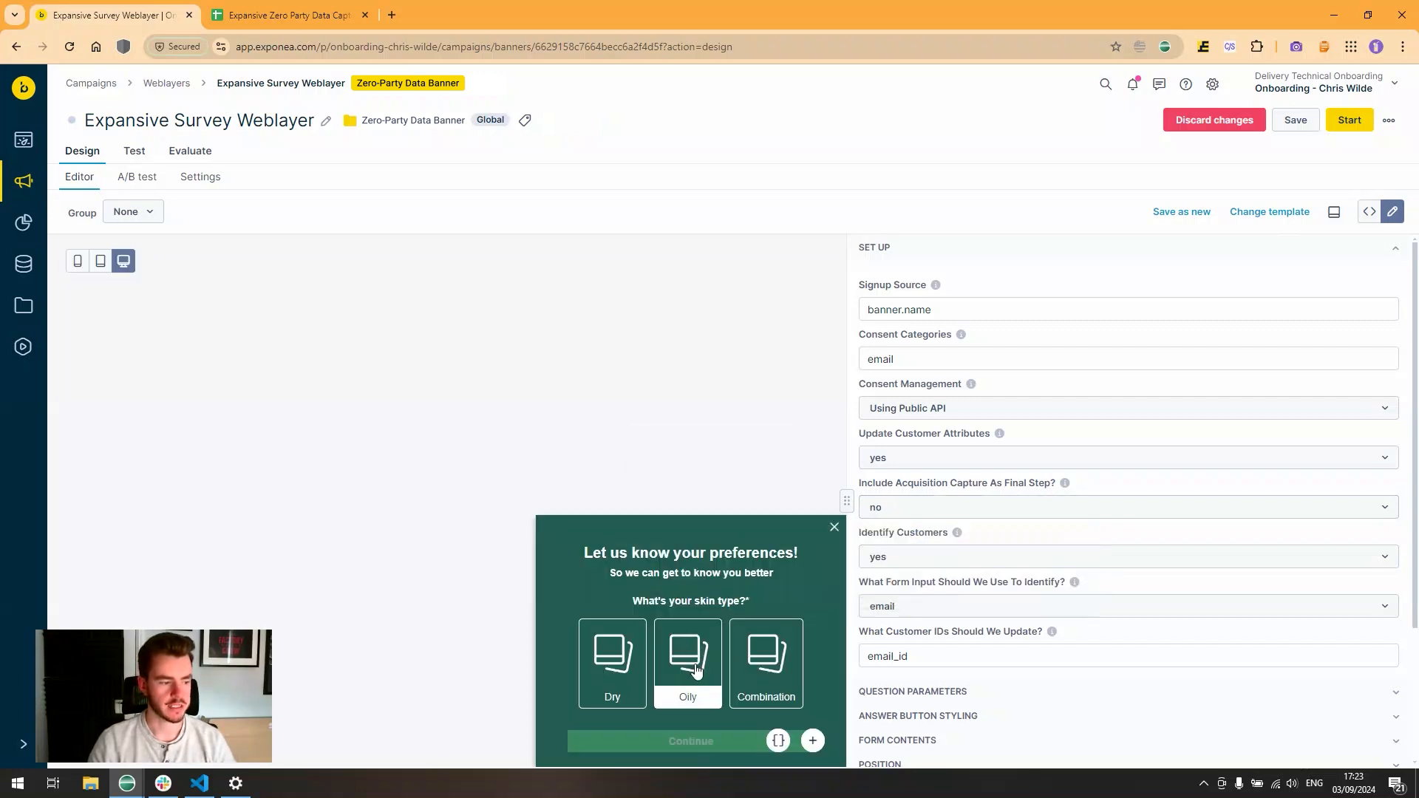
{"action": "left_click", "coordinate": [689, 742]}
{"action": "left_click", "coordinate": [774, 691]}
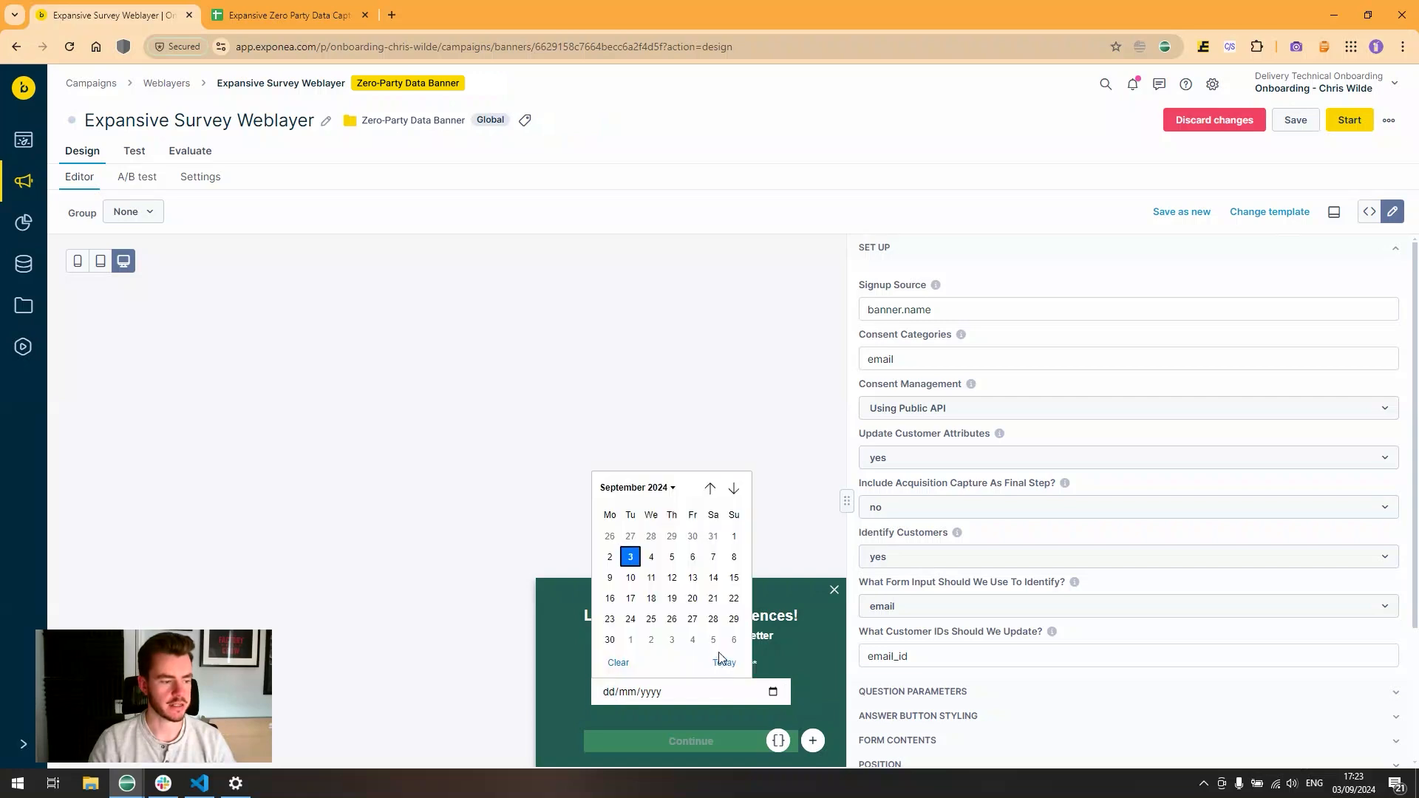
{"action": "left_click", "coordinate": [691, 620]}
{"action": "left_click", "coordinate": [690, 740]}
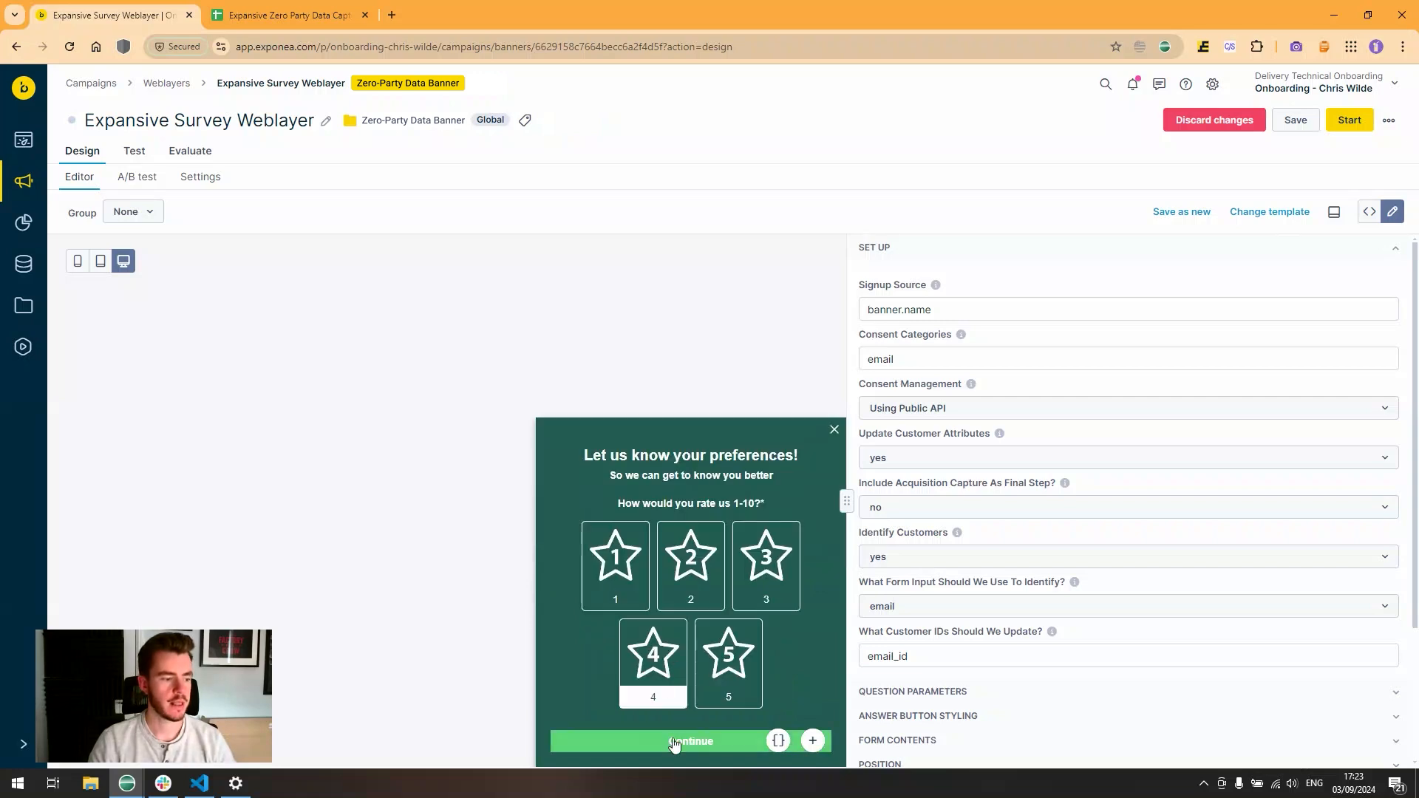
{"action": "left_click", "coordinate": [675, 741]}
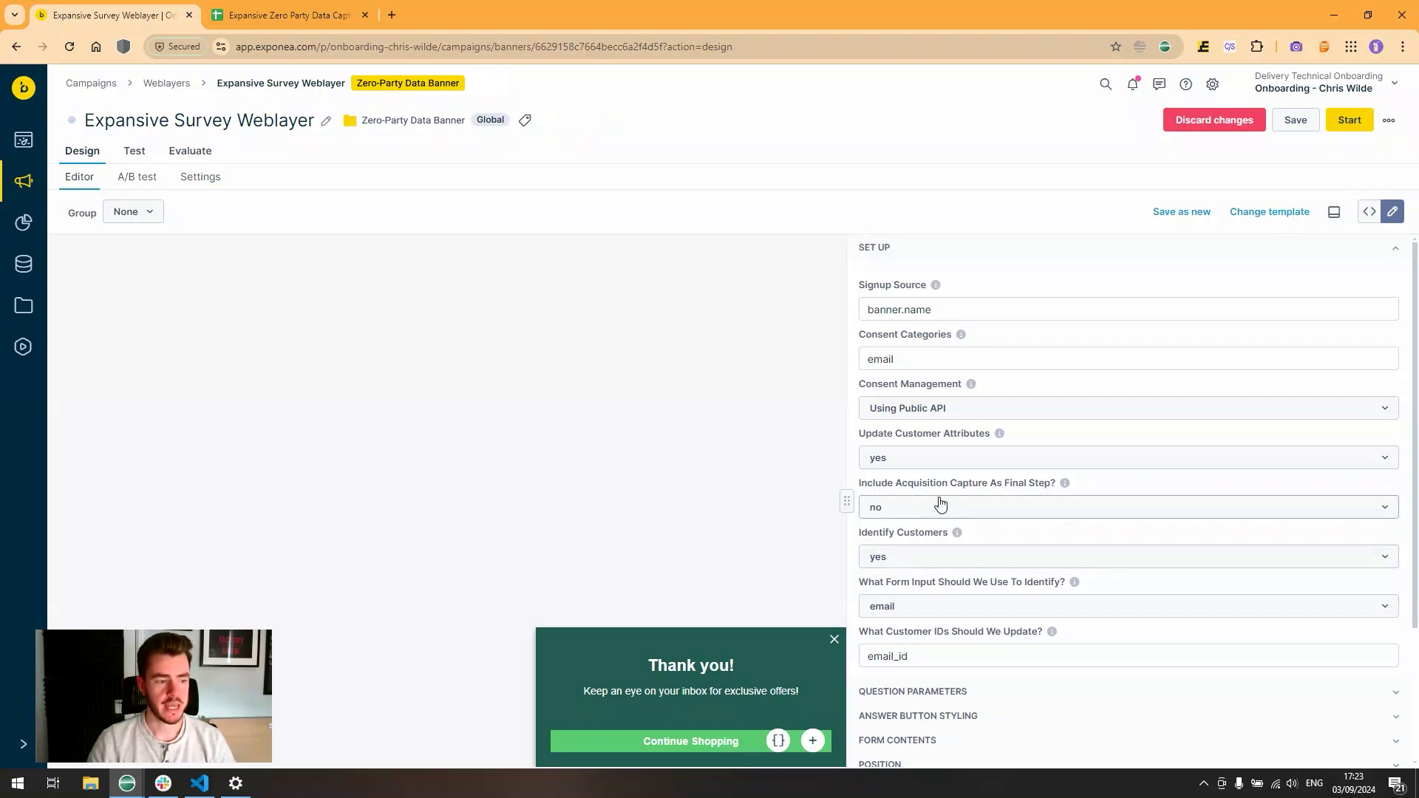
{"action": "left_click", "coordinate": [906, 508]}
{"action": "left_click", "coordinate": [910, 552]}
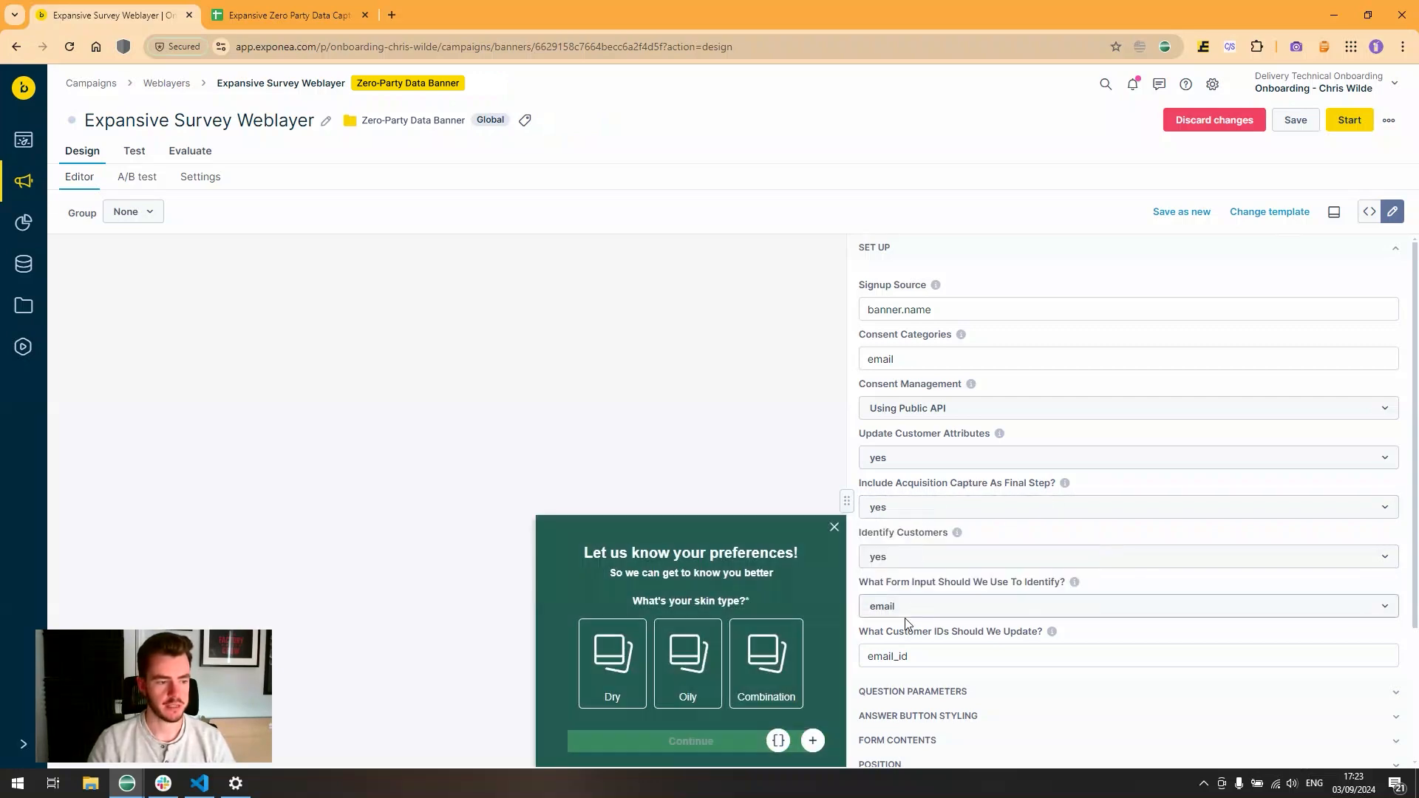
- Confirm the Customer IDs field stays email_id, then collapse the SET UP section
{"action": "double_click", "coordinate": [887, 656]}
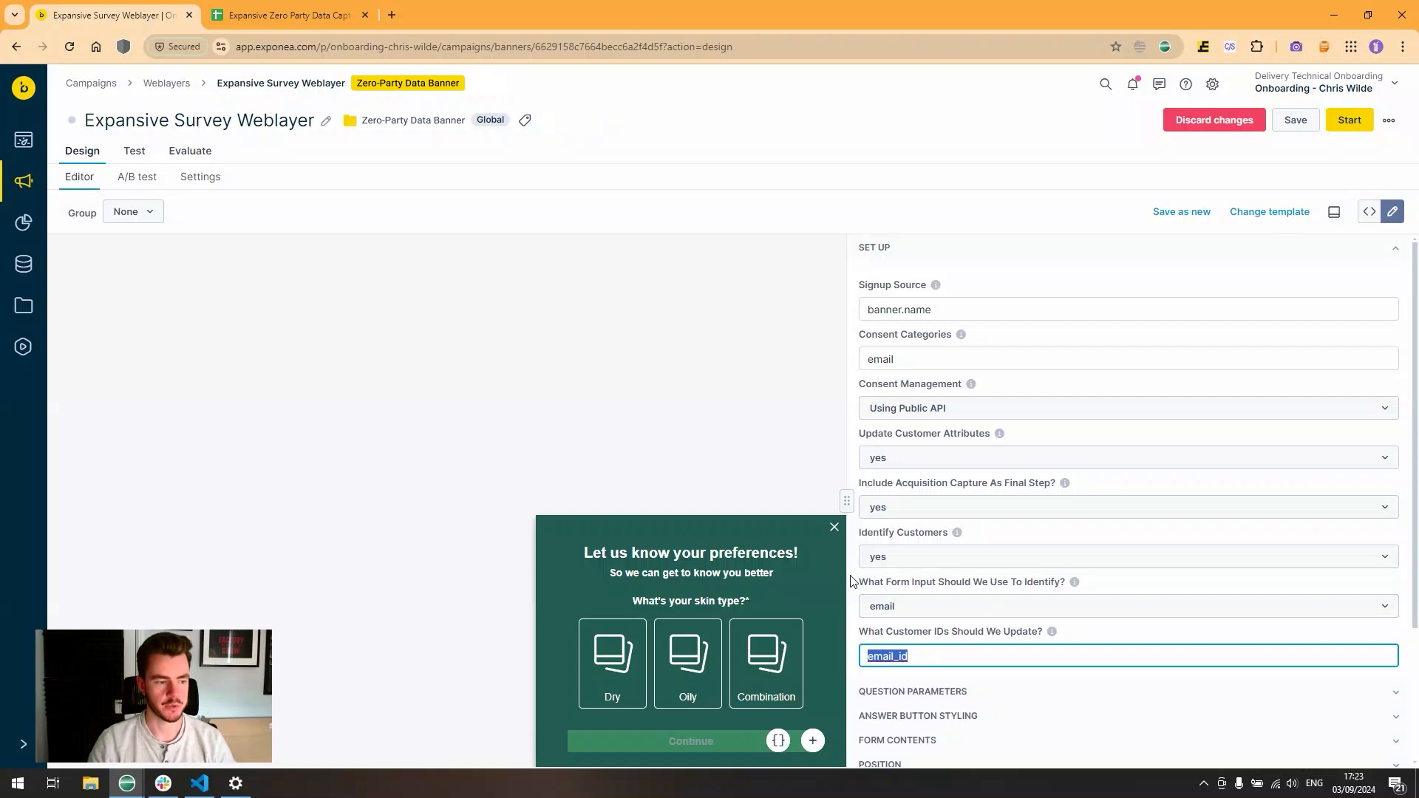
{"action": "left_click_drag", "start_coordinate": [854, 580], "coordinate": [855, 665]}
{"action": "left_click", "coordinate": [856, 669]}
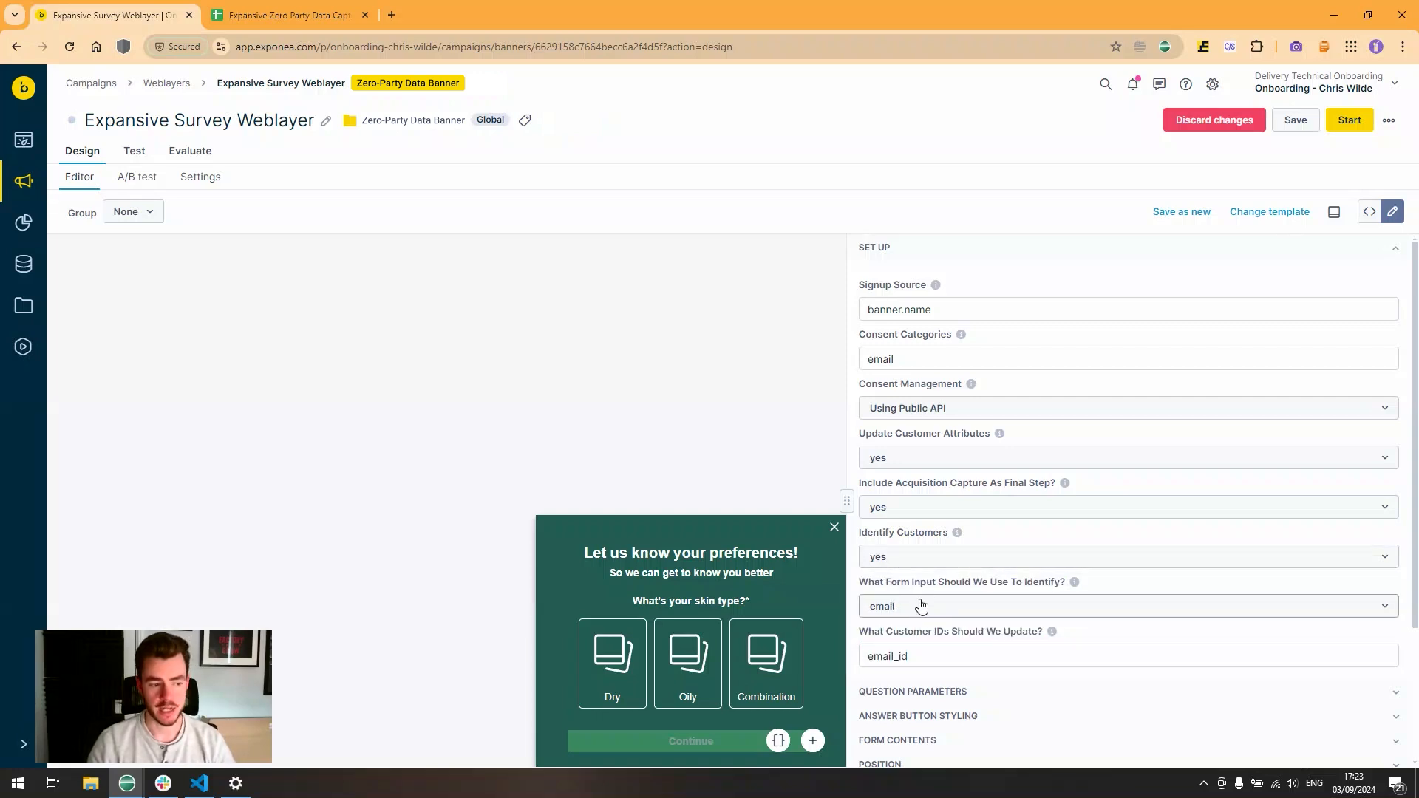
{"action": "key", "text": "Tab"}
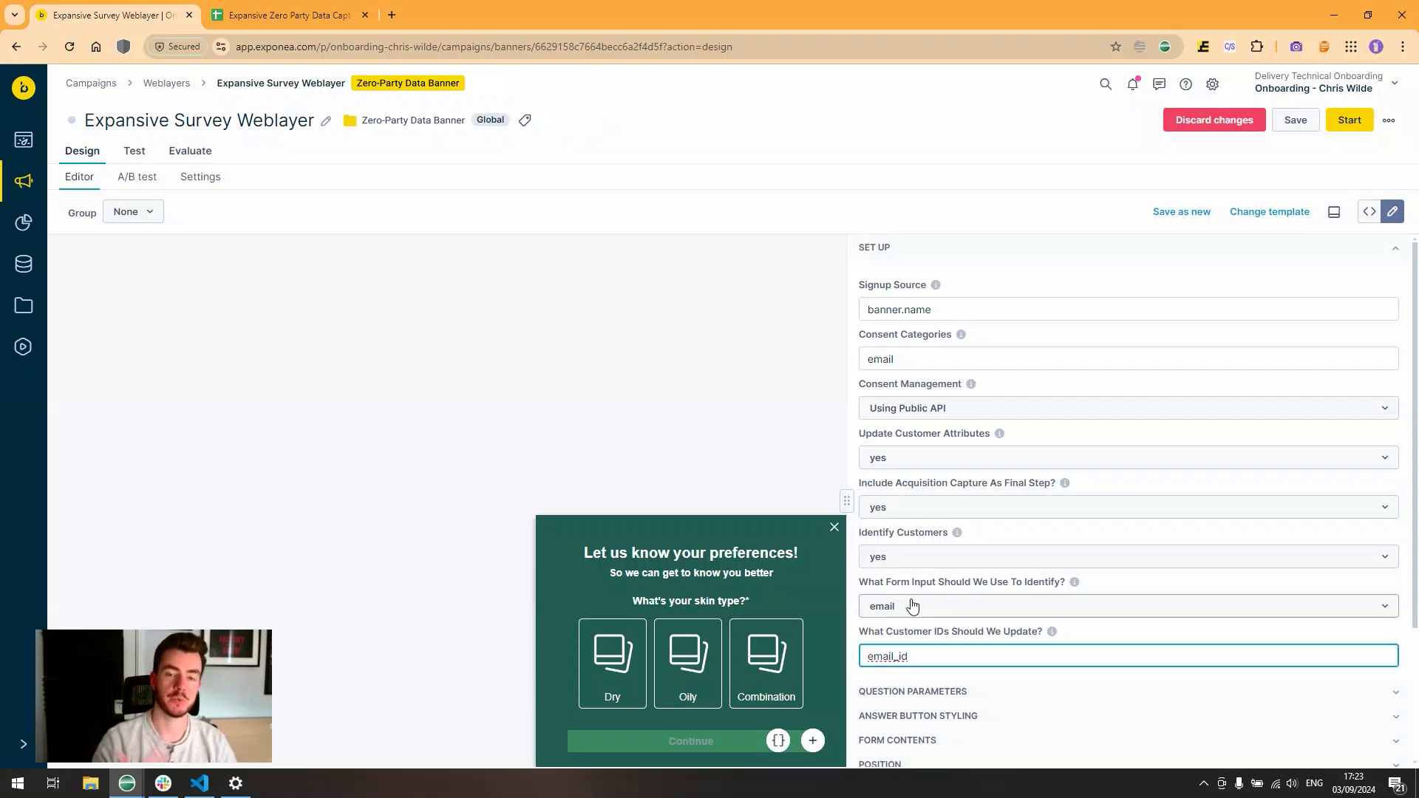
{"action": "left_click_drag", "start_coordinate": [910, 656], "coordinate": [842, 658]}
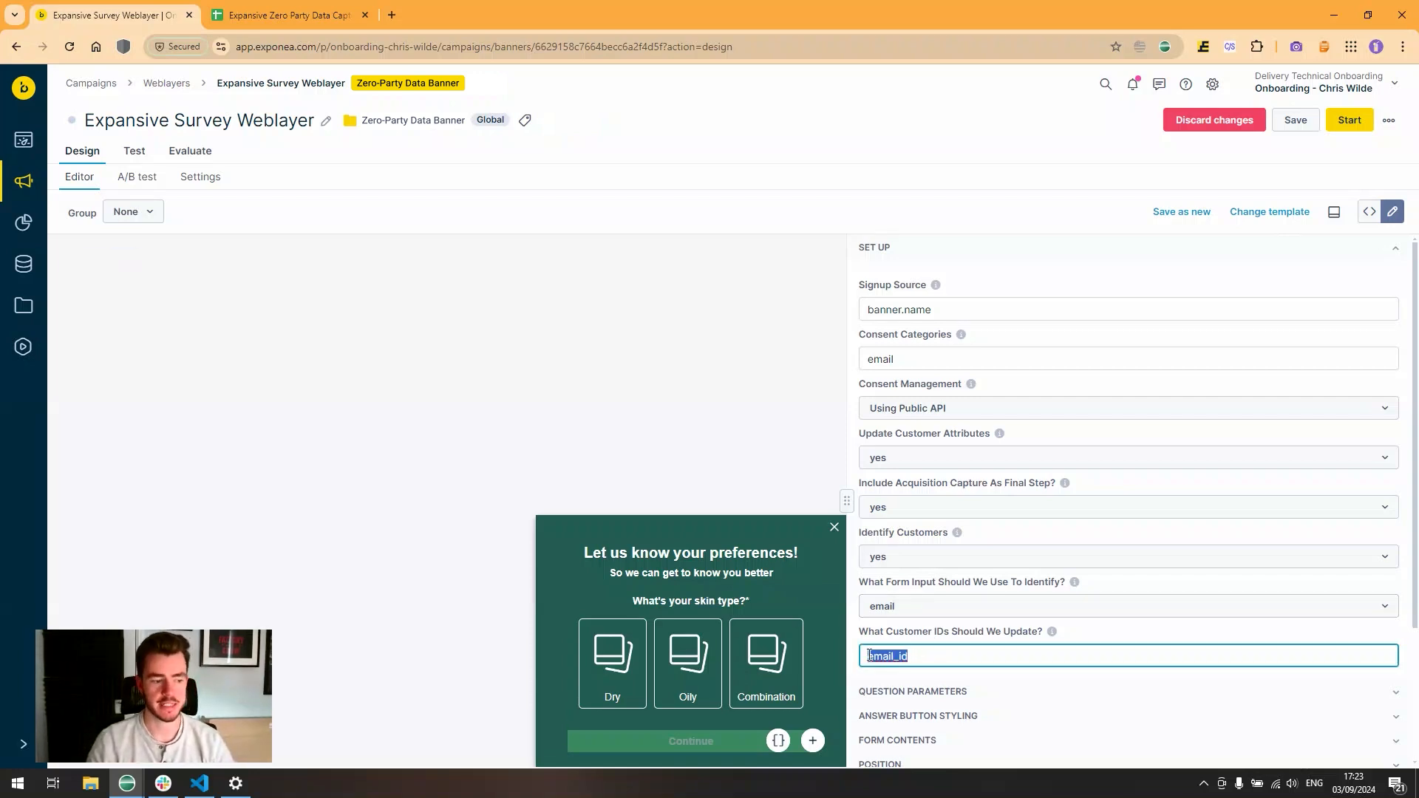
{"action": "left_click", "coordinate": [871, 656]}
{"action": "left_click", "coordinate": [1099, 586]}
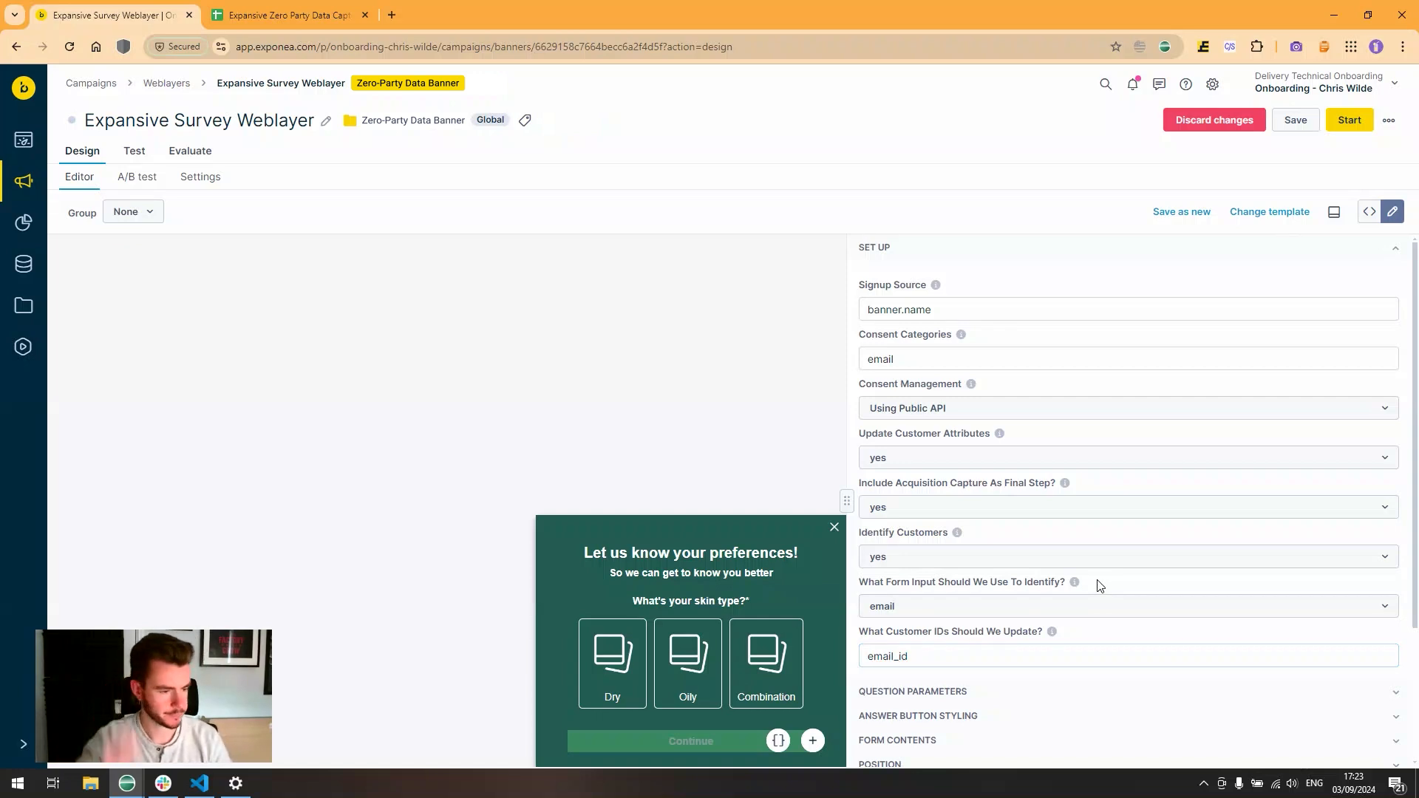
{"action": "left_click", "coordinate": [916, 250]}
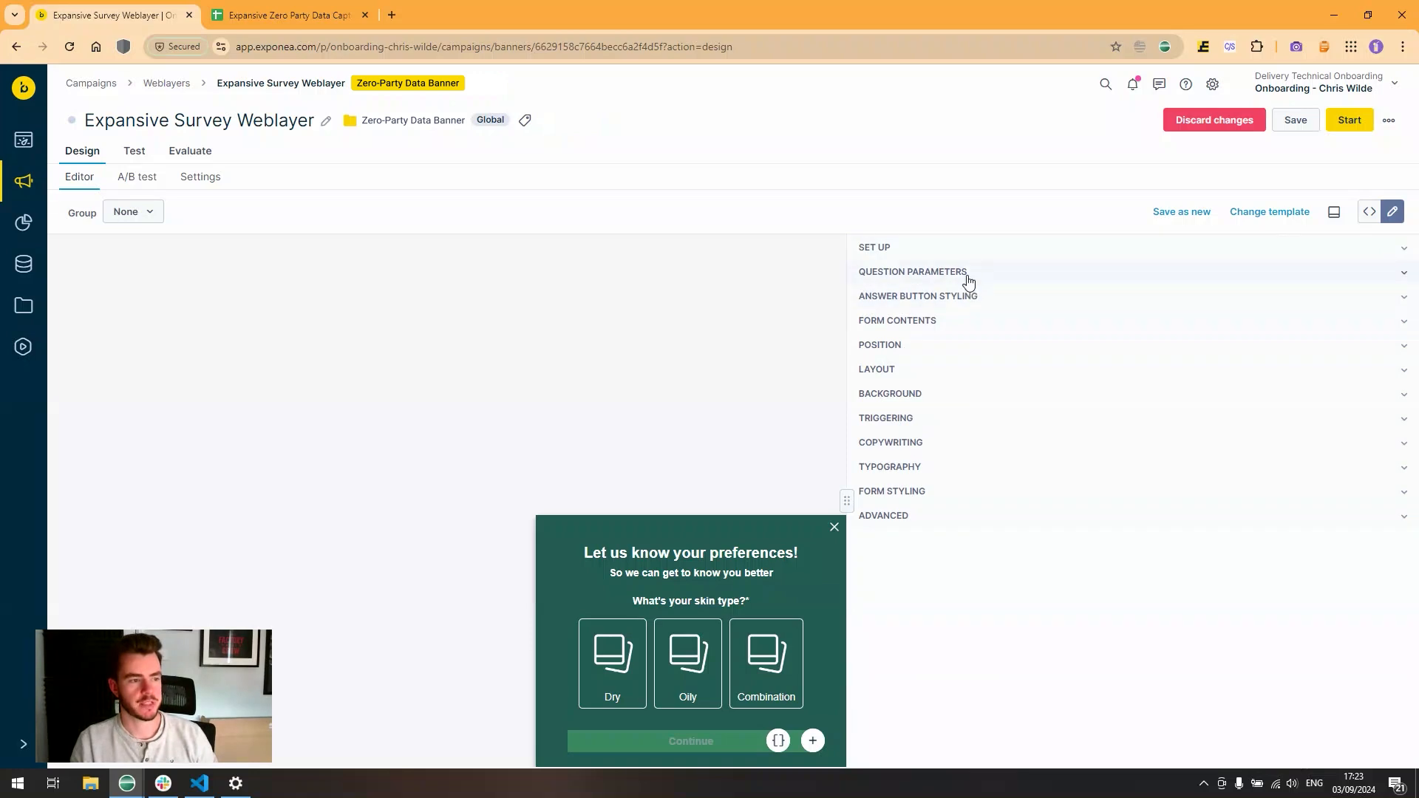
- Review the form contents country code fields without changing them, then collapse that section
{"action": "left_click", "coordinate": [932, 321]}
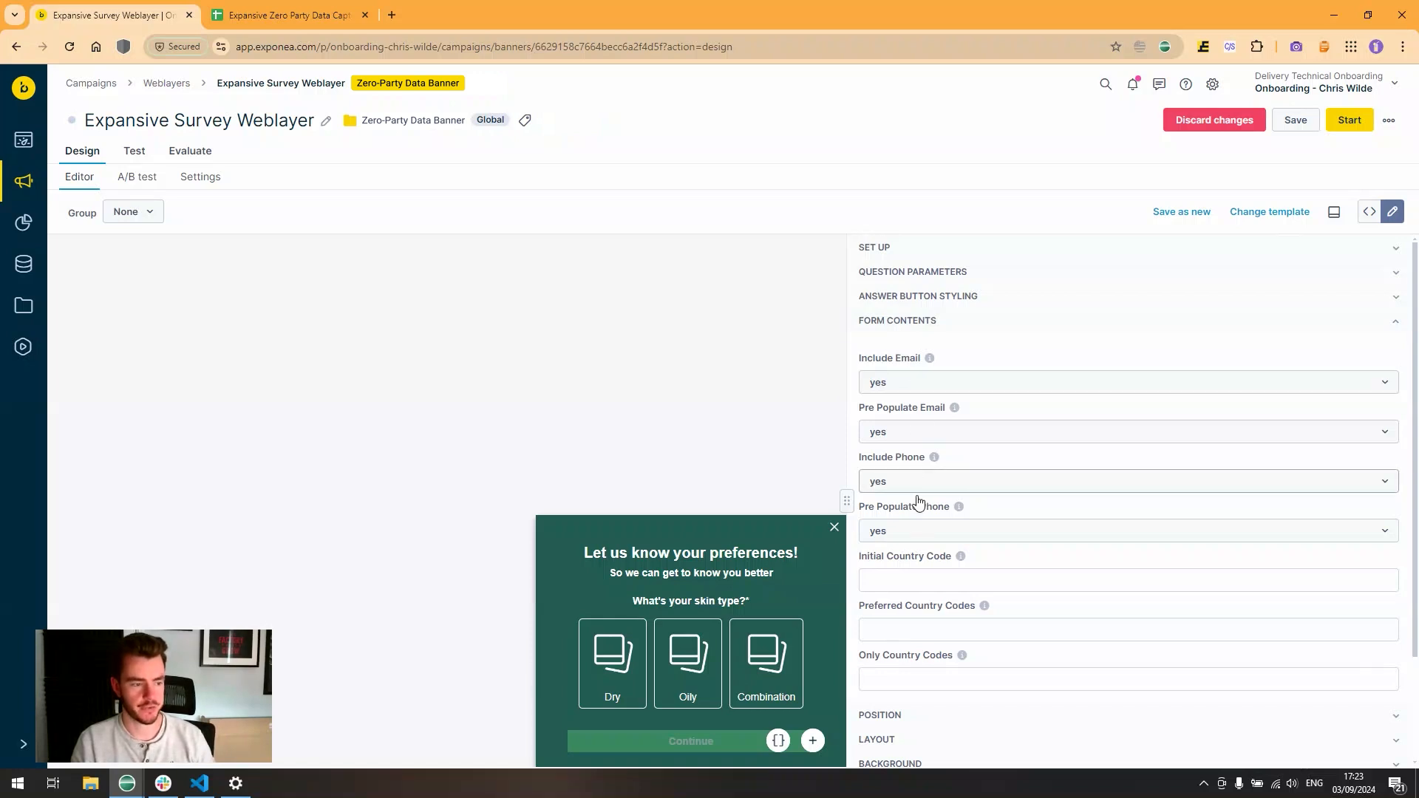
{"action": "left_click", "coordinate": [924, 630]}
{"action": "left_click", "coordinate": [922, 678]}
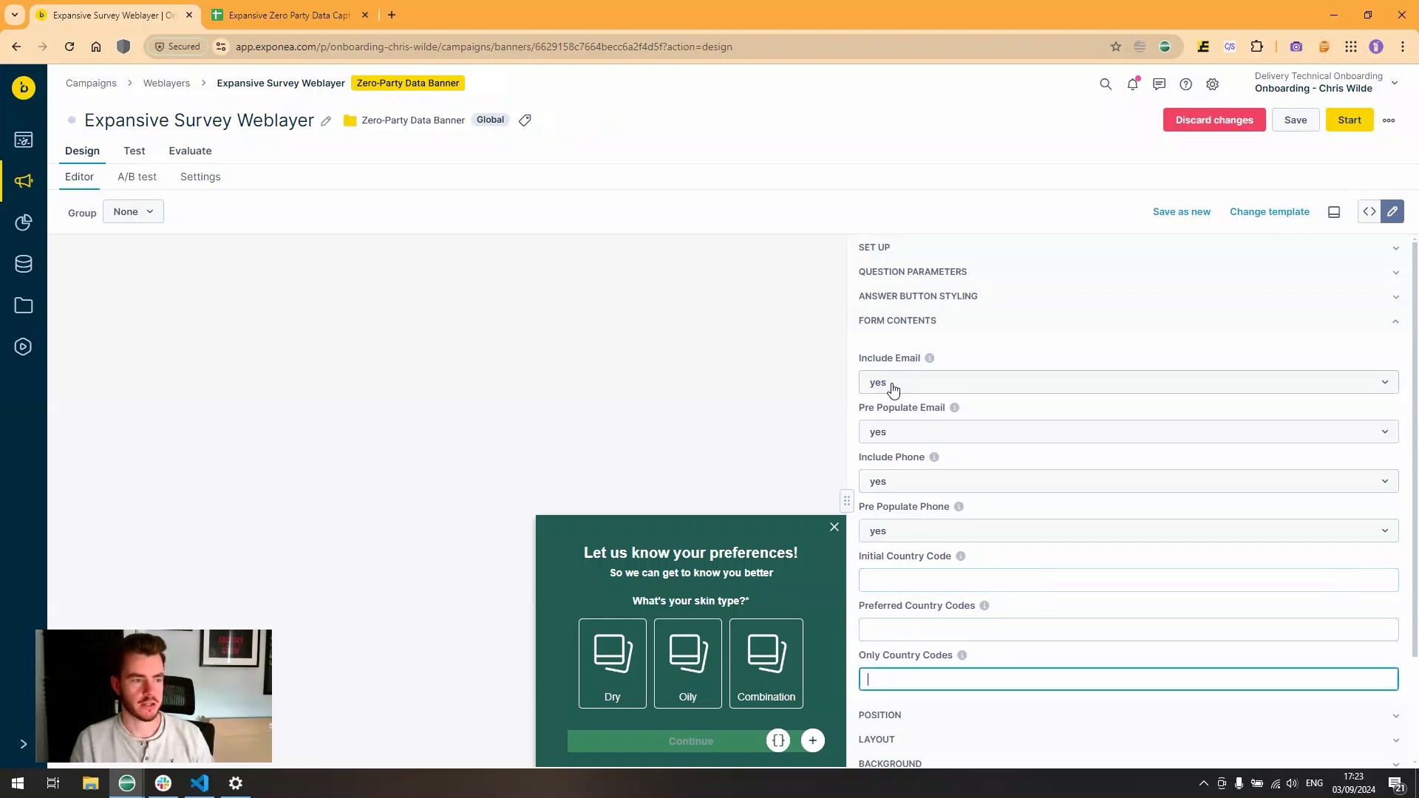
{"action": "left_click", "coordinate": [910, 323]}
- Set the weblayer position to Bottom vertically and Right horizontally, then collapse POSITION
{"action": "left_click", "coordinate": [910, 346]}
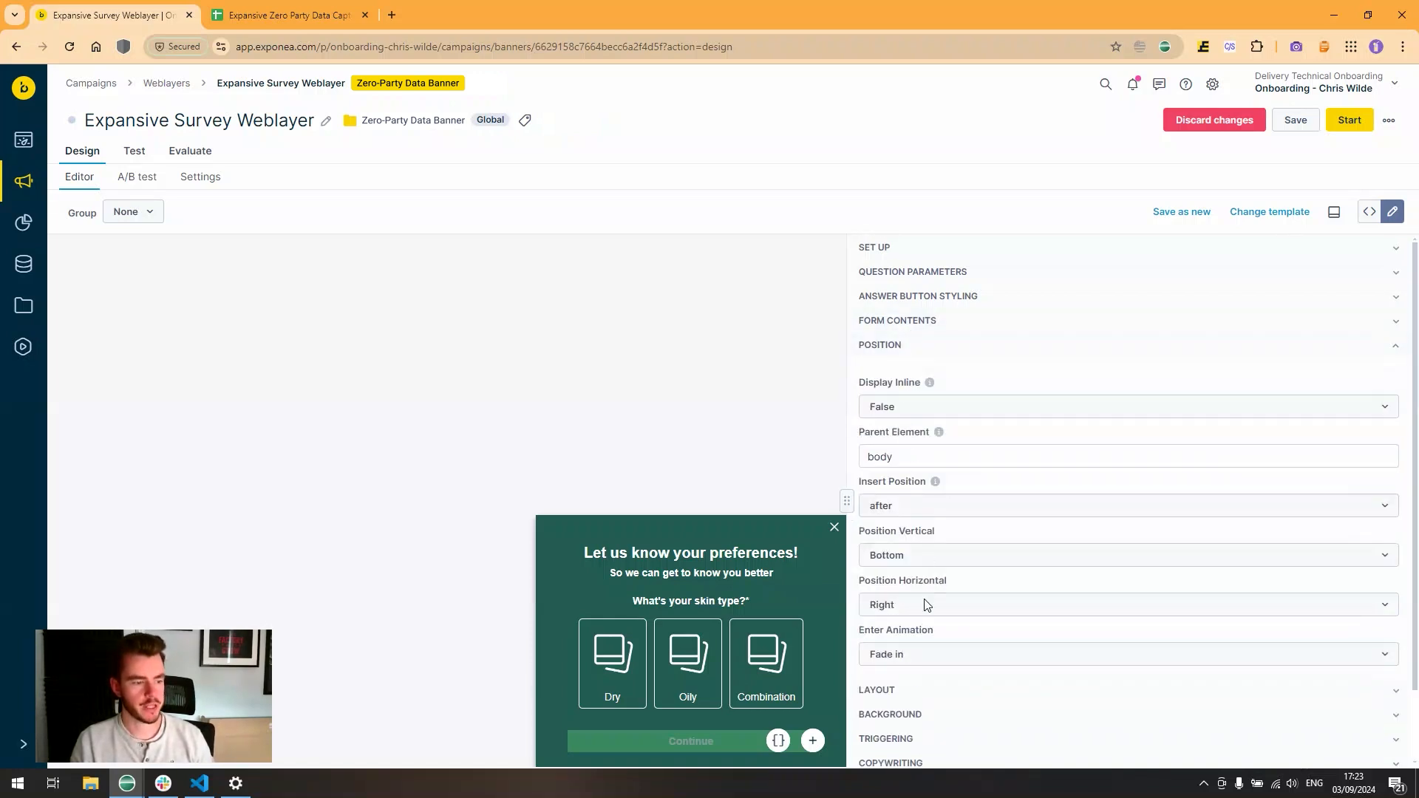
{"action": "left_click", "coordinate": [915, 561]}
{"action": "left_click", "coordinate": [896, 638]}
{"action": "left_click", "coordinate": [900, 605]}
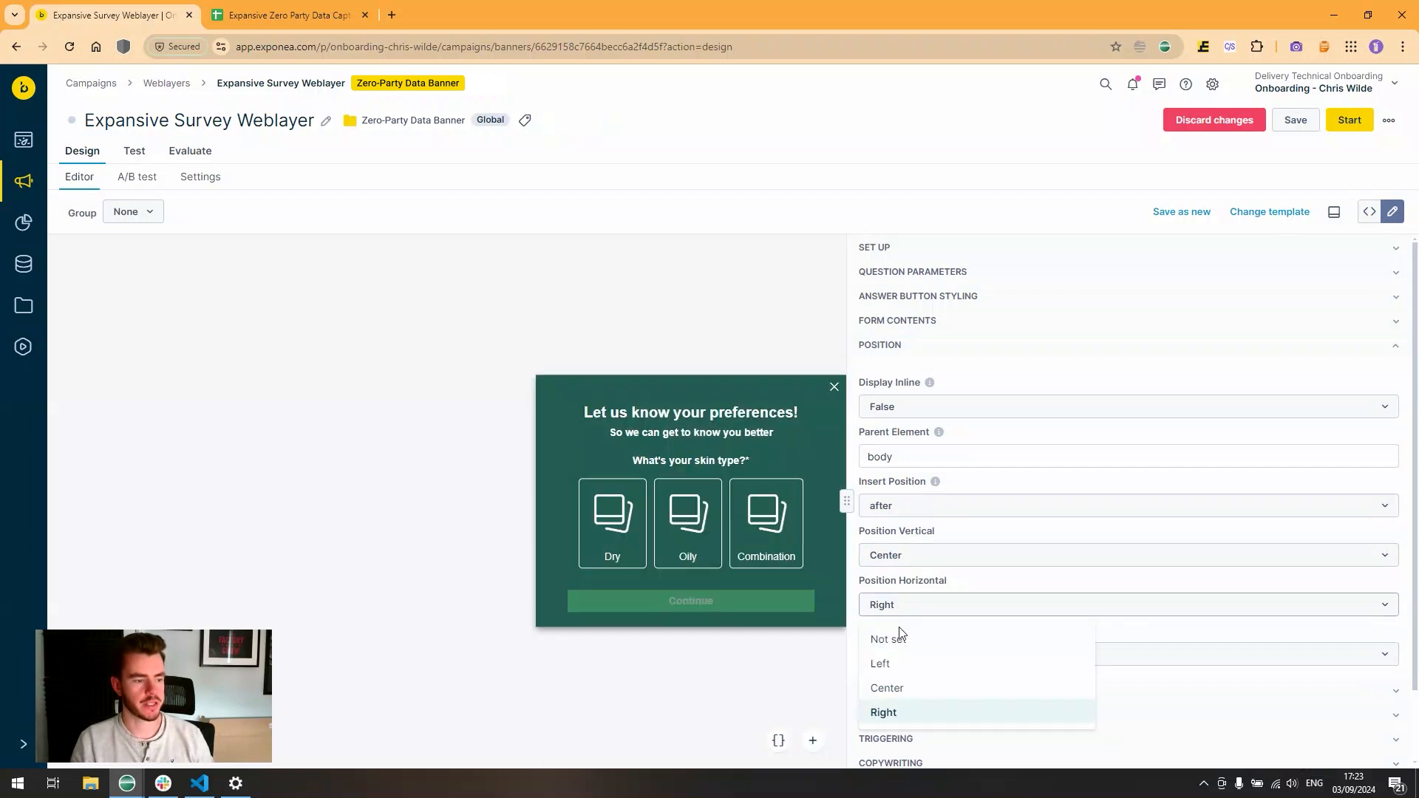
{"action": "left_click", "coordinate": [898, 684]}
{"action": "left_click", "coordinate": [908, 605]}
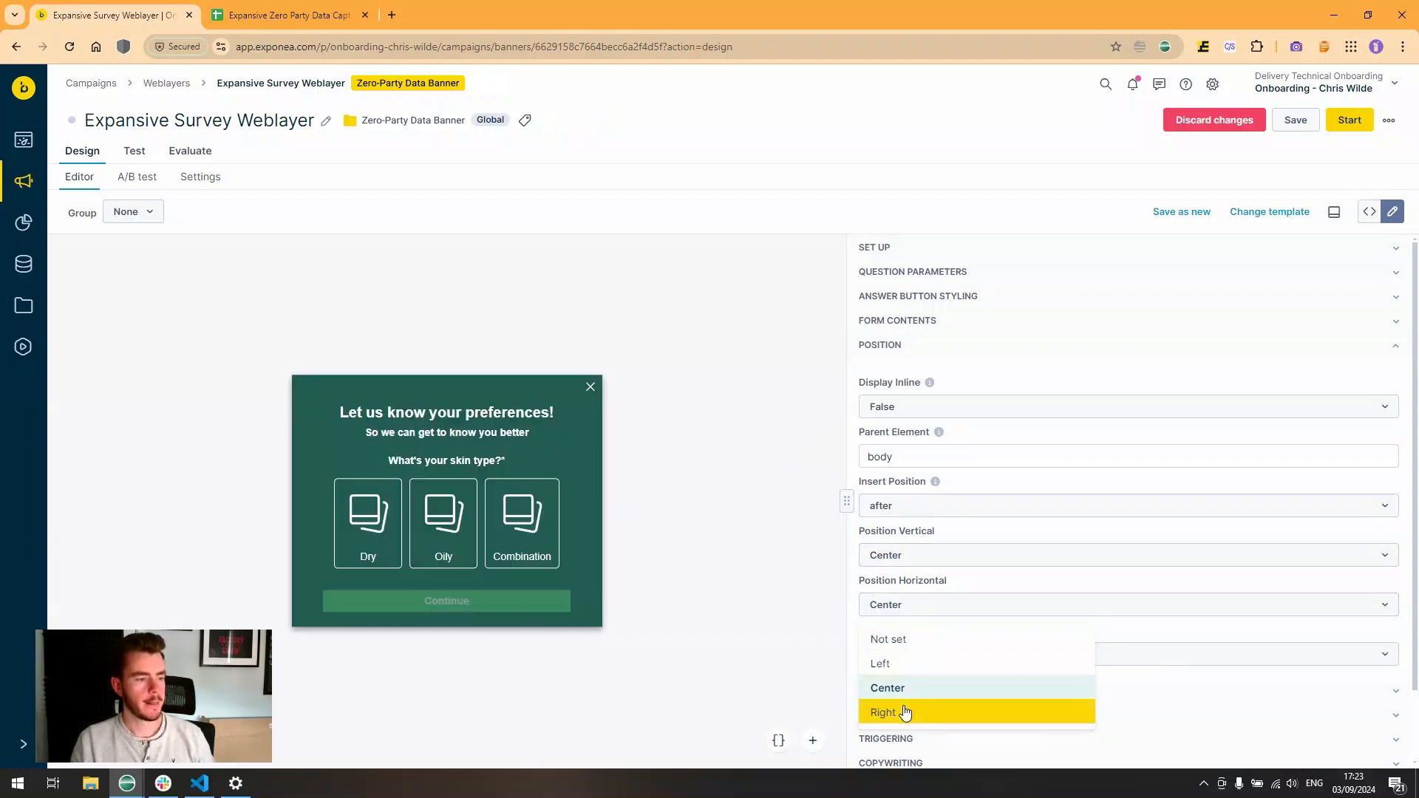
{"action": "left_click", "coordinate": [906, 711]}
{"action": "left_click", "coordinate": [905, 556]}
{"action": "left_click", "coordinate": [905, 660]}
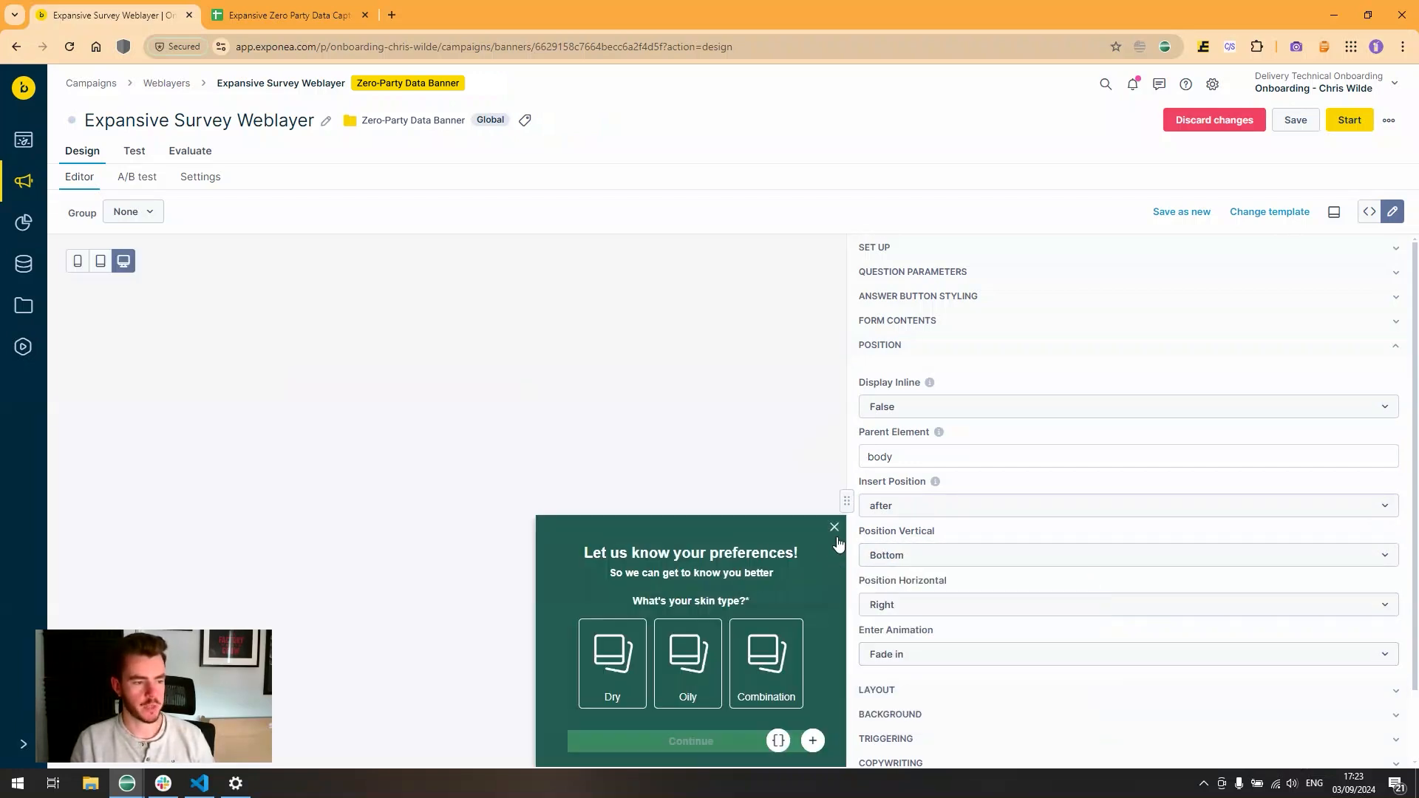
{"action": "left_click", "coordinate": [898, 347]}
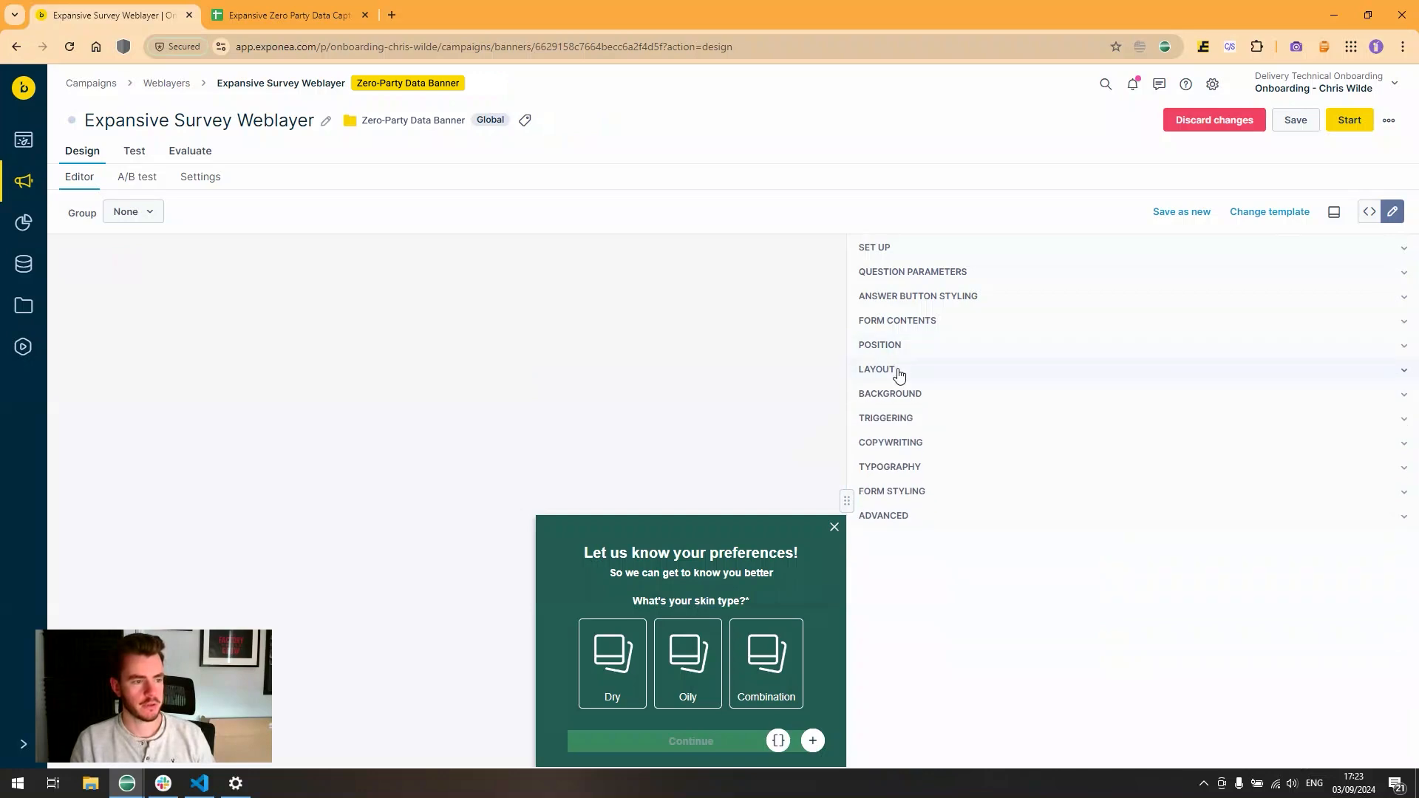
{"action": "left_click", "coordinate": [896, 371]}
{"action": "scroll", "coordinate": [934, 404], "scroll_direction": "down", "scroll_amount": 2}
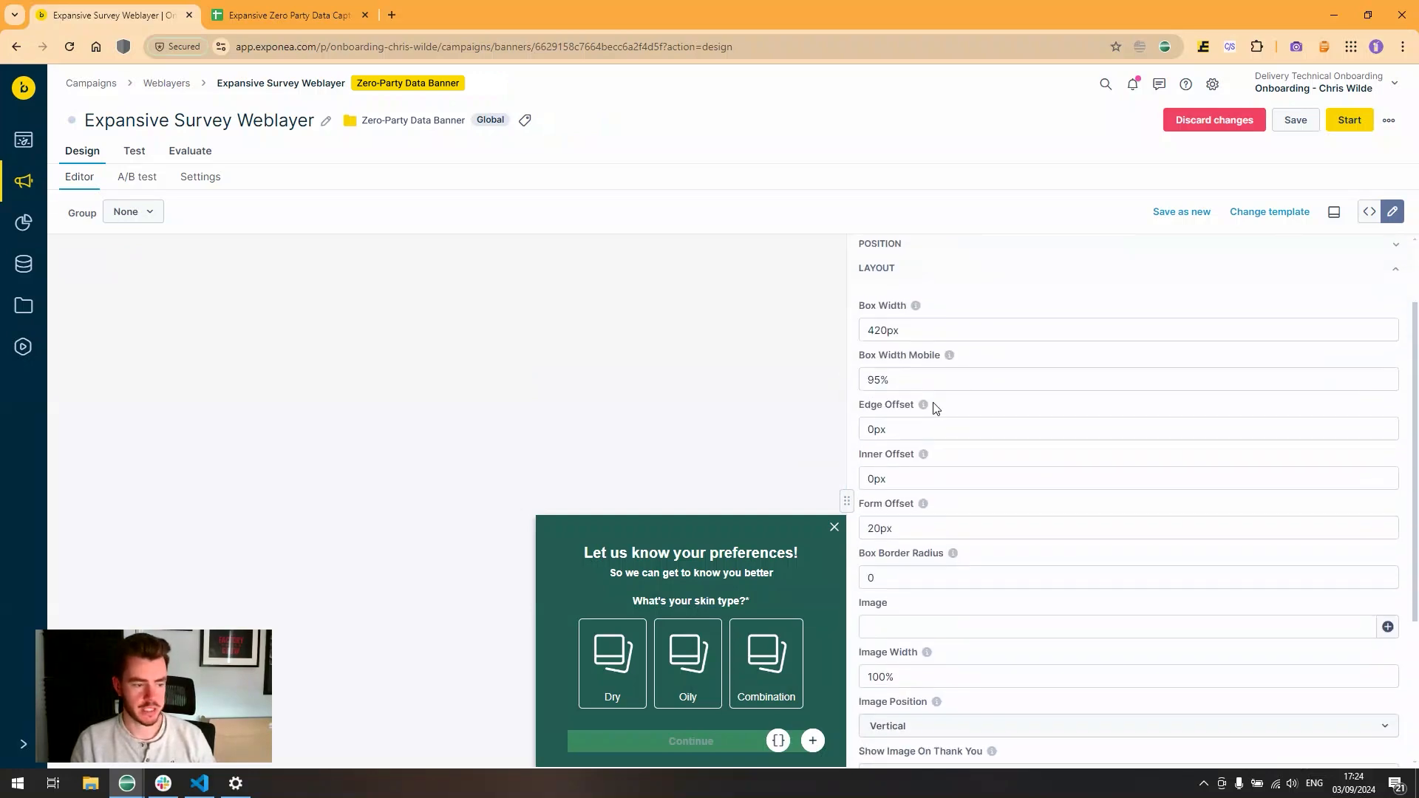
{"action": "left_click", "coordinate": [930, 582]}
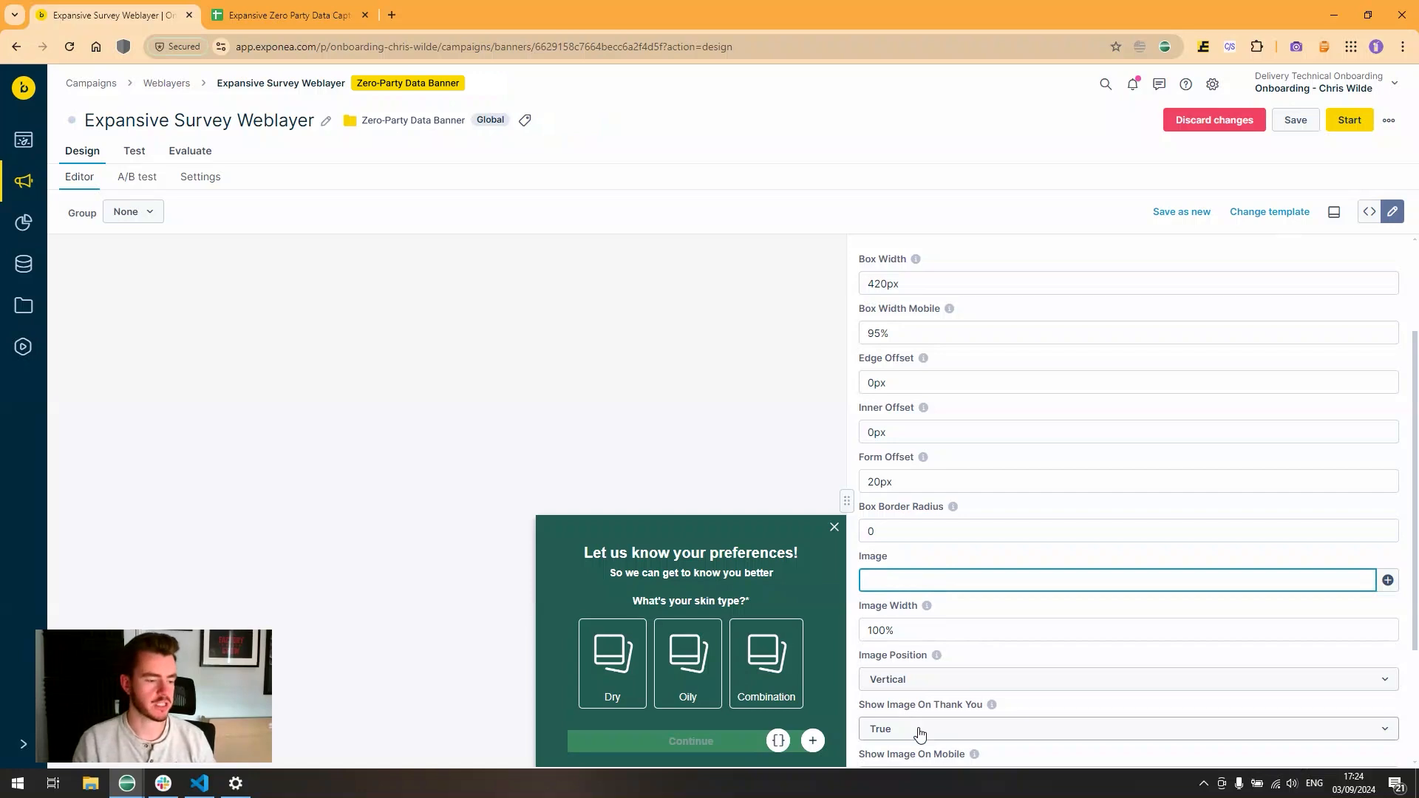
{"action": "scroll", "coordinate": [924, 721], "scroll_direction": "down", "scroll_amount": 1}
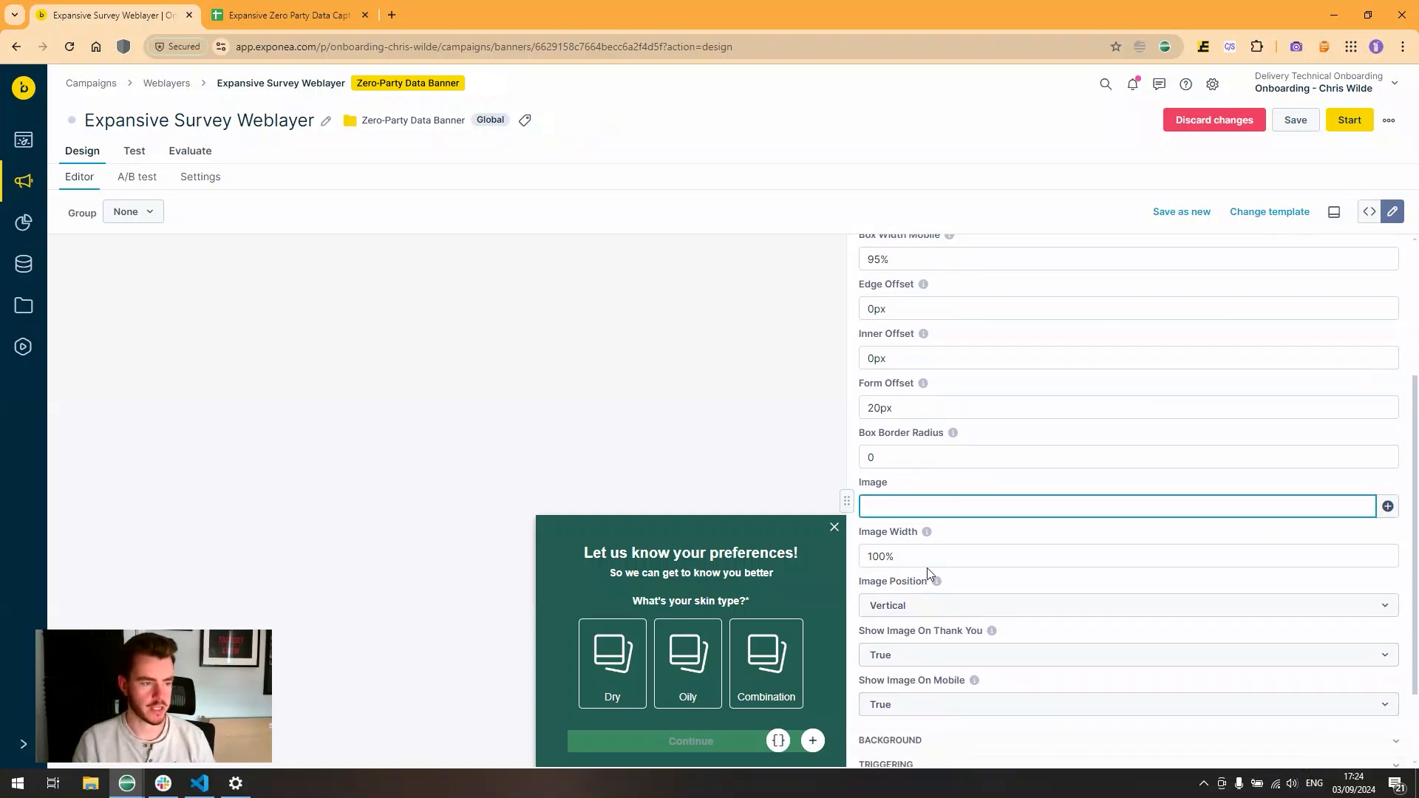
{"action": "scroll", "coordinate": [929, 572], "scroll_direction": "up", "scroll_amount": 1}
{"action": "left_click", "coordinate": [930, 379]}
{"action": "key", "text": "Tab"}
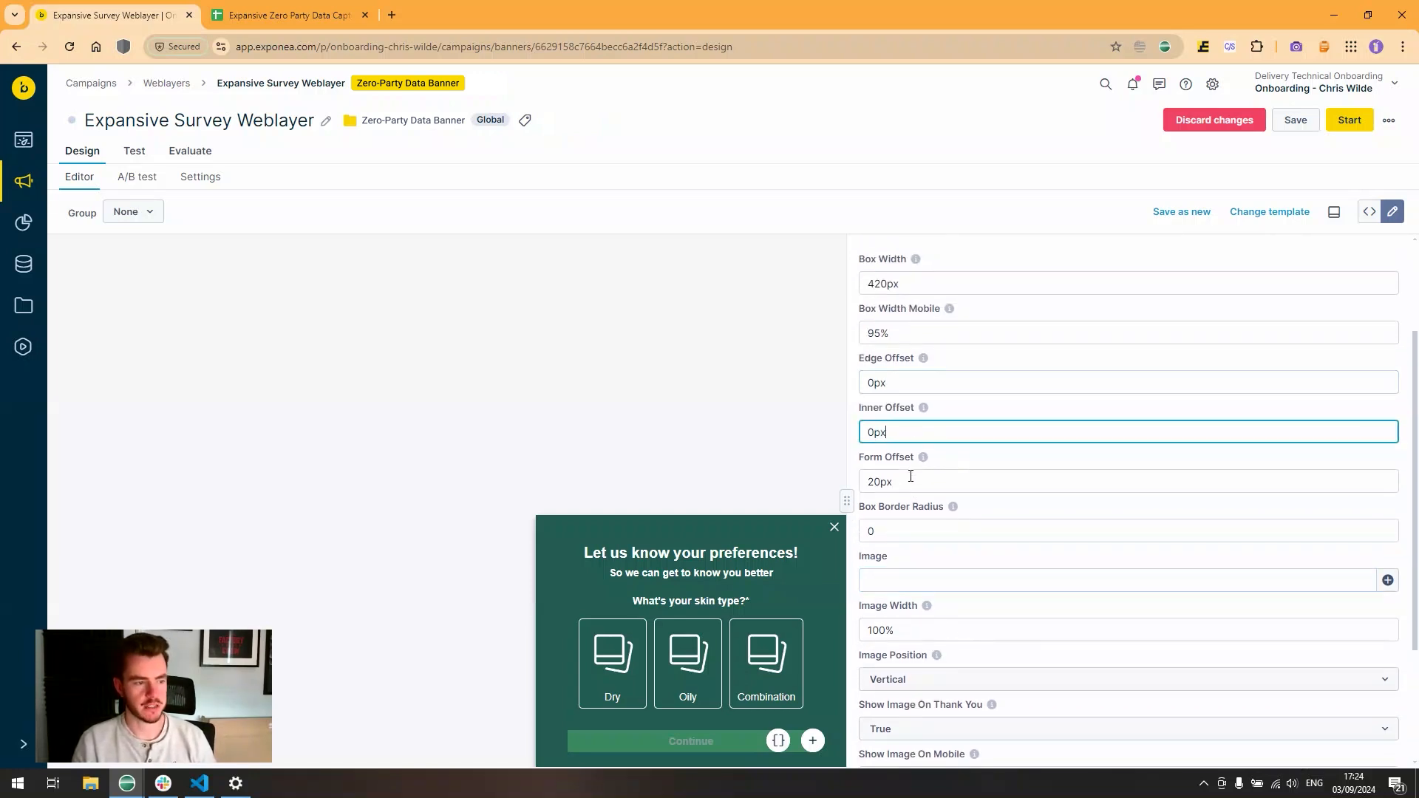
{"action": "key", "text": "Tab"}
{"action": "key", "text": "Tab"}
{"action": "double_click", "coordinate": [910, 330]}
{"action": "left_click", "coordinate": [982, 310]}
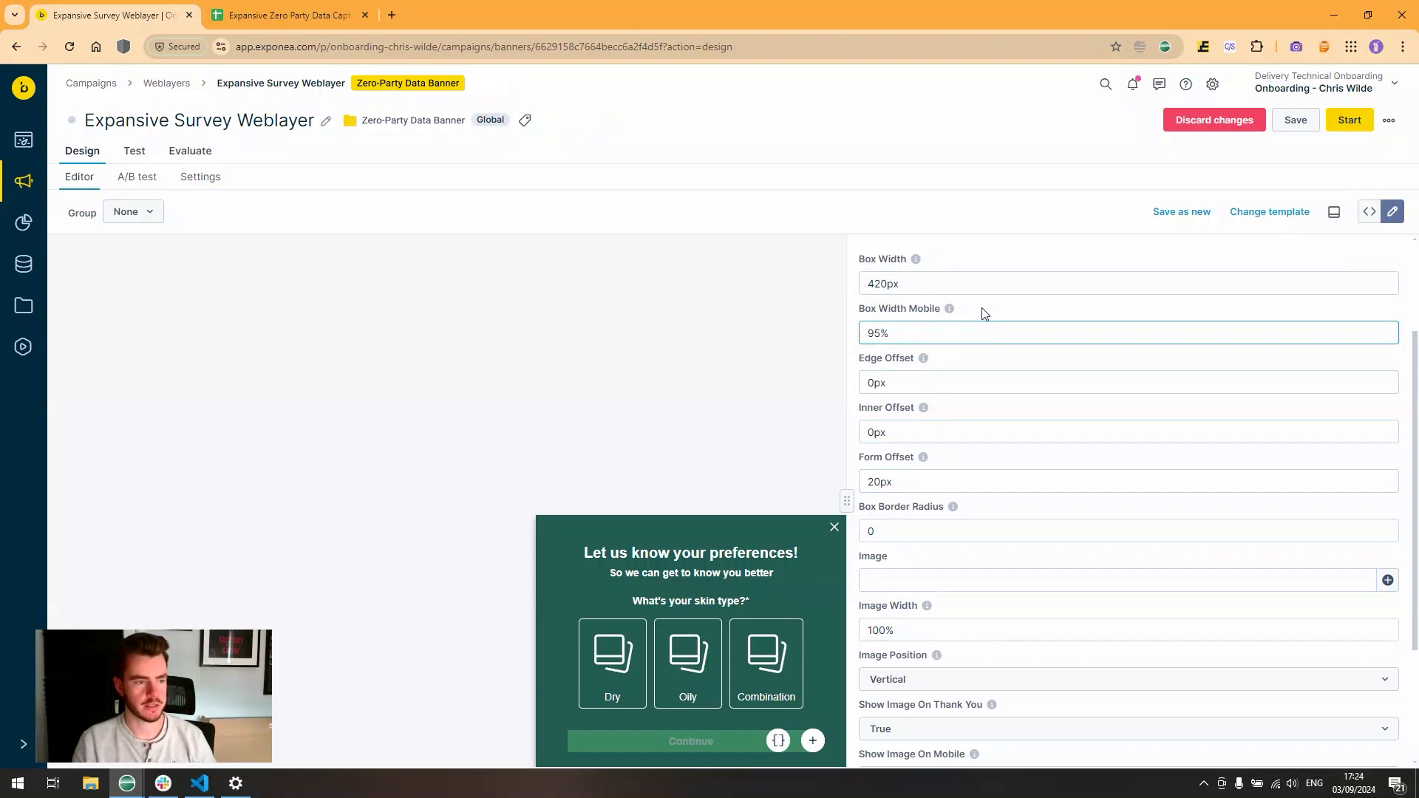
{"action": "scroll", "coordinate": [954, 333], "scroll_direction": "down", "scroll_amount": 3}
{"action": "scroll", "coordinate": [944, 389], "scroll_direction": "up", "scroll_amount": 4}
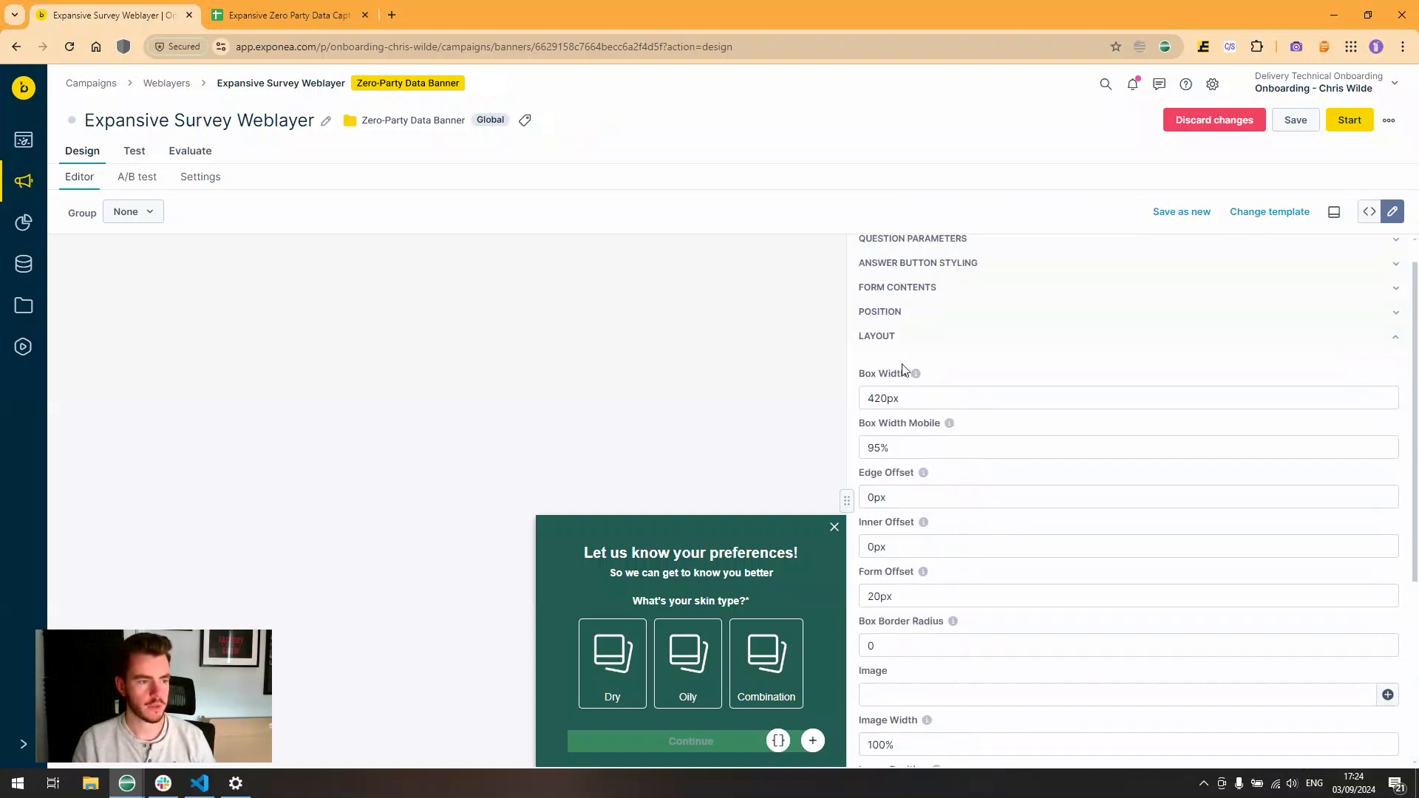
{"action": "left_click", "coordinate": [895, 344]}
{"action": "left_click", "coordinate": [909, 397]}
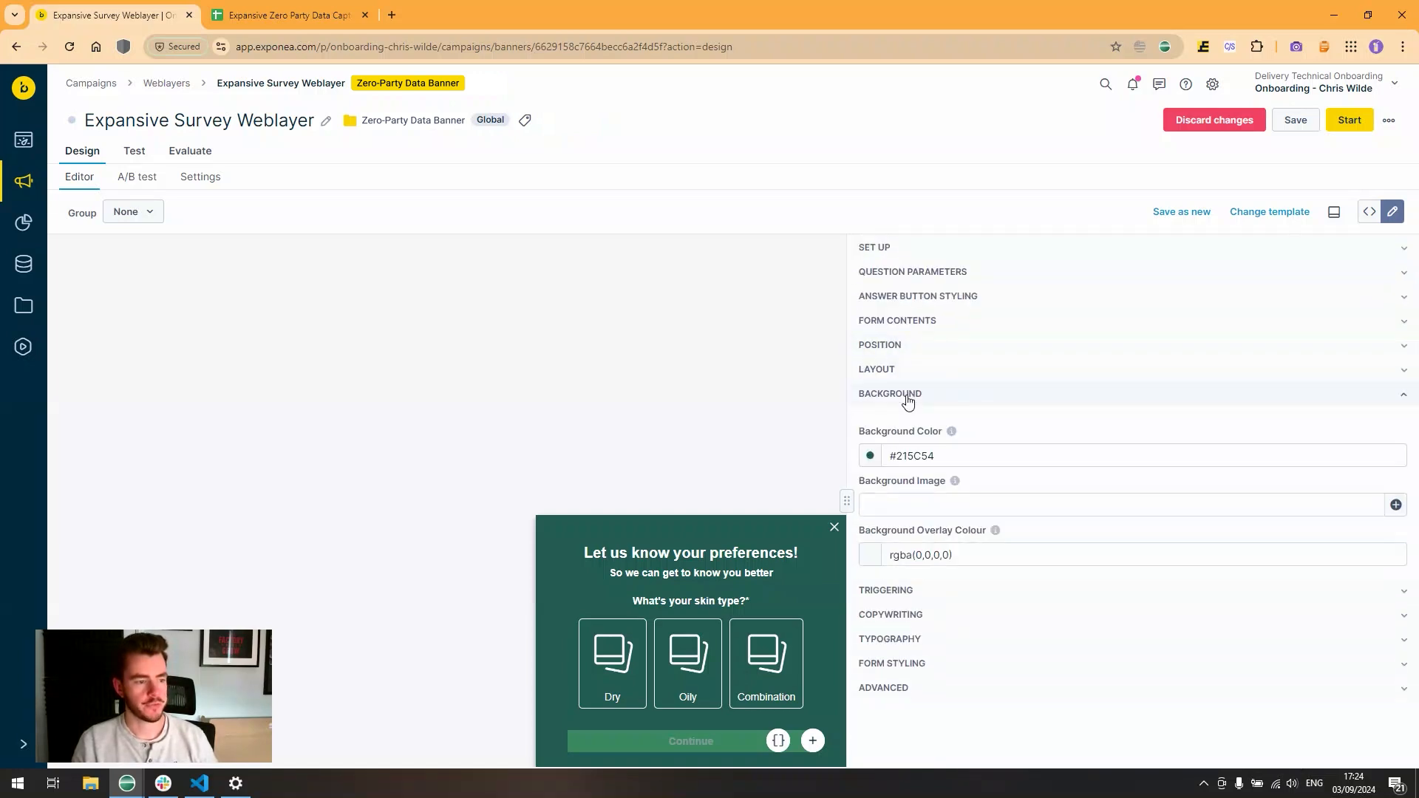
{"action": "left_click", "coordinate": [965, 569]}
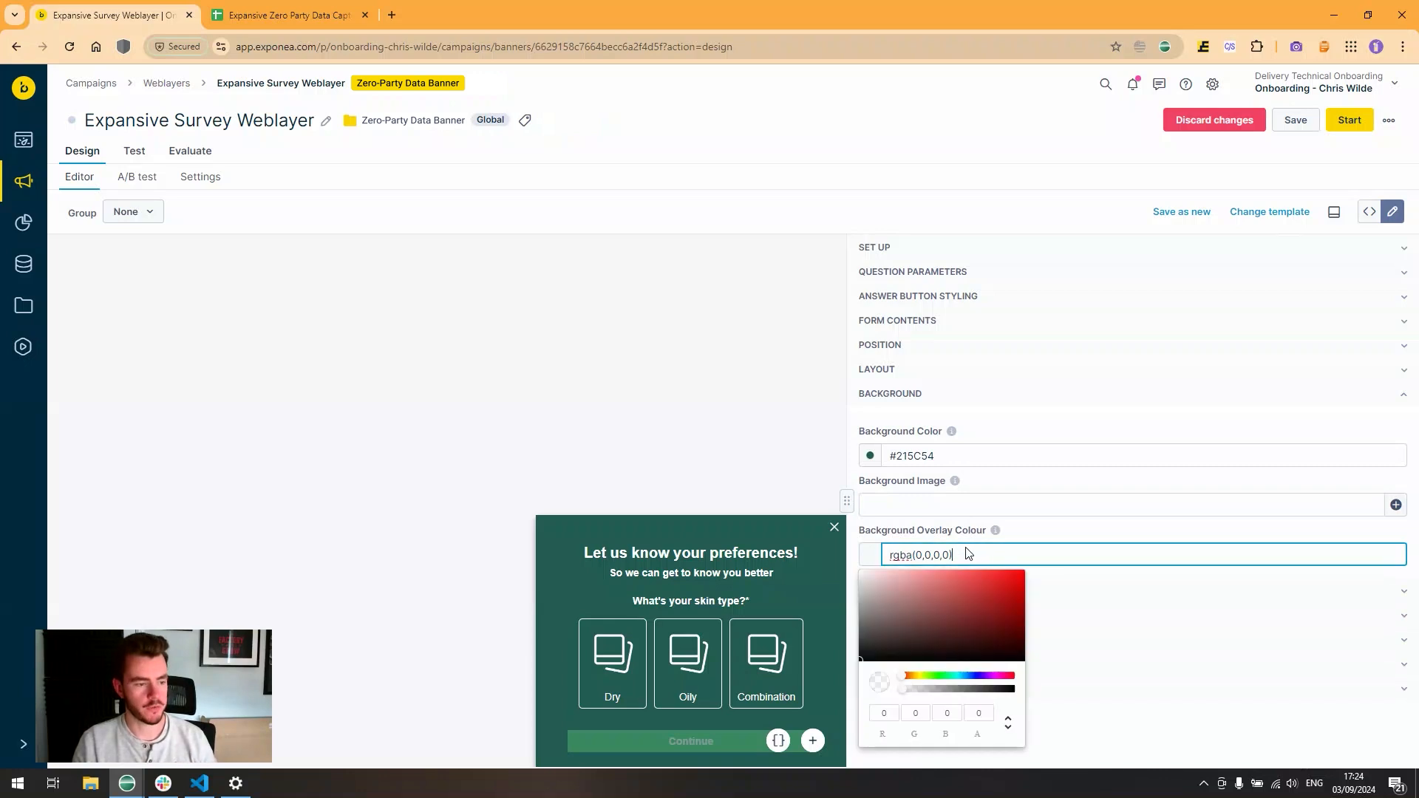
{"action": "left_click", "coordinate": [1019, 530]}
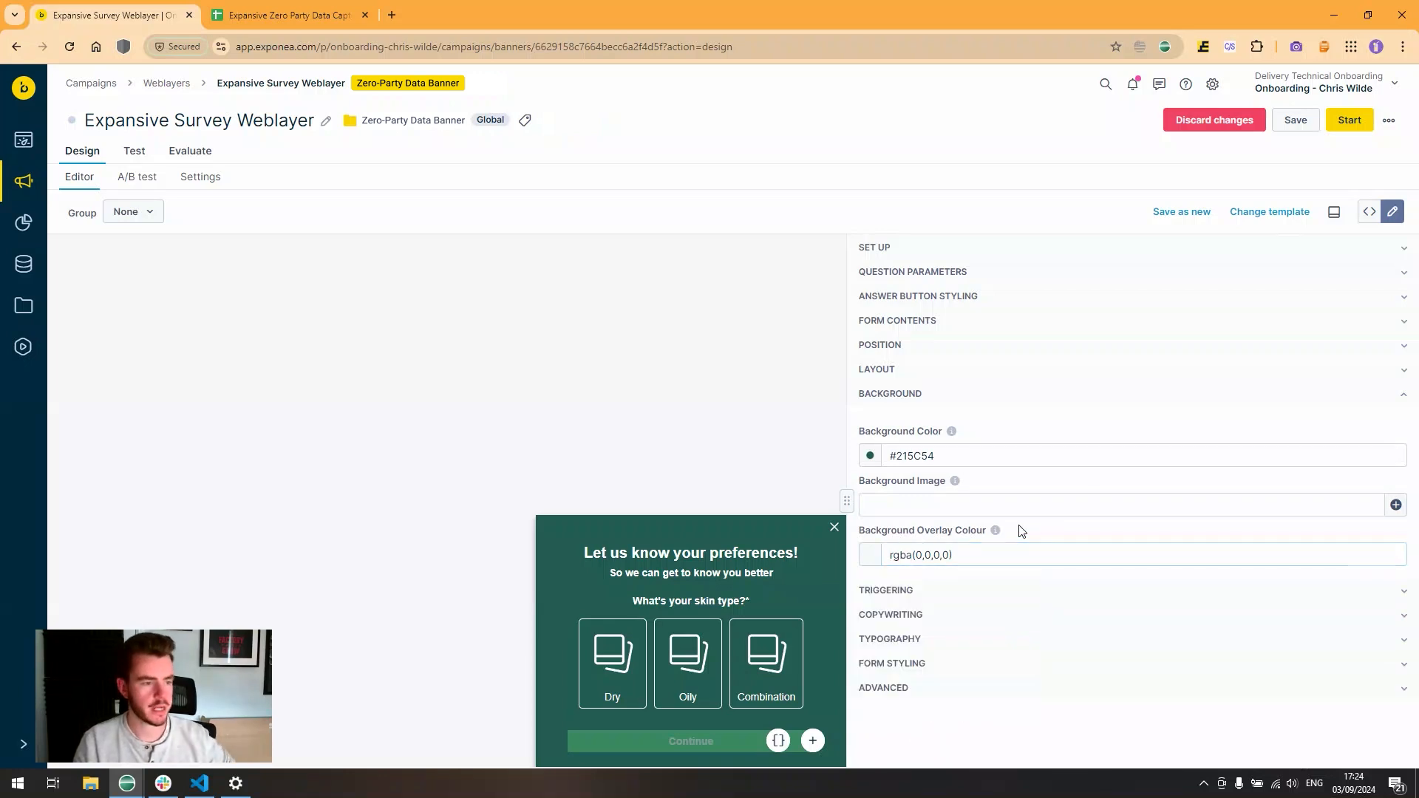
{"action": "left_click", "coordinate": [878, 394]}
{"action": "left_click", "coordinate": [891, 421]}
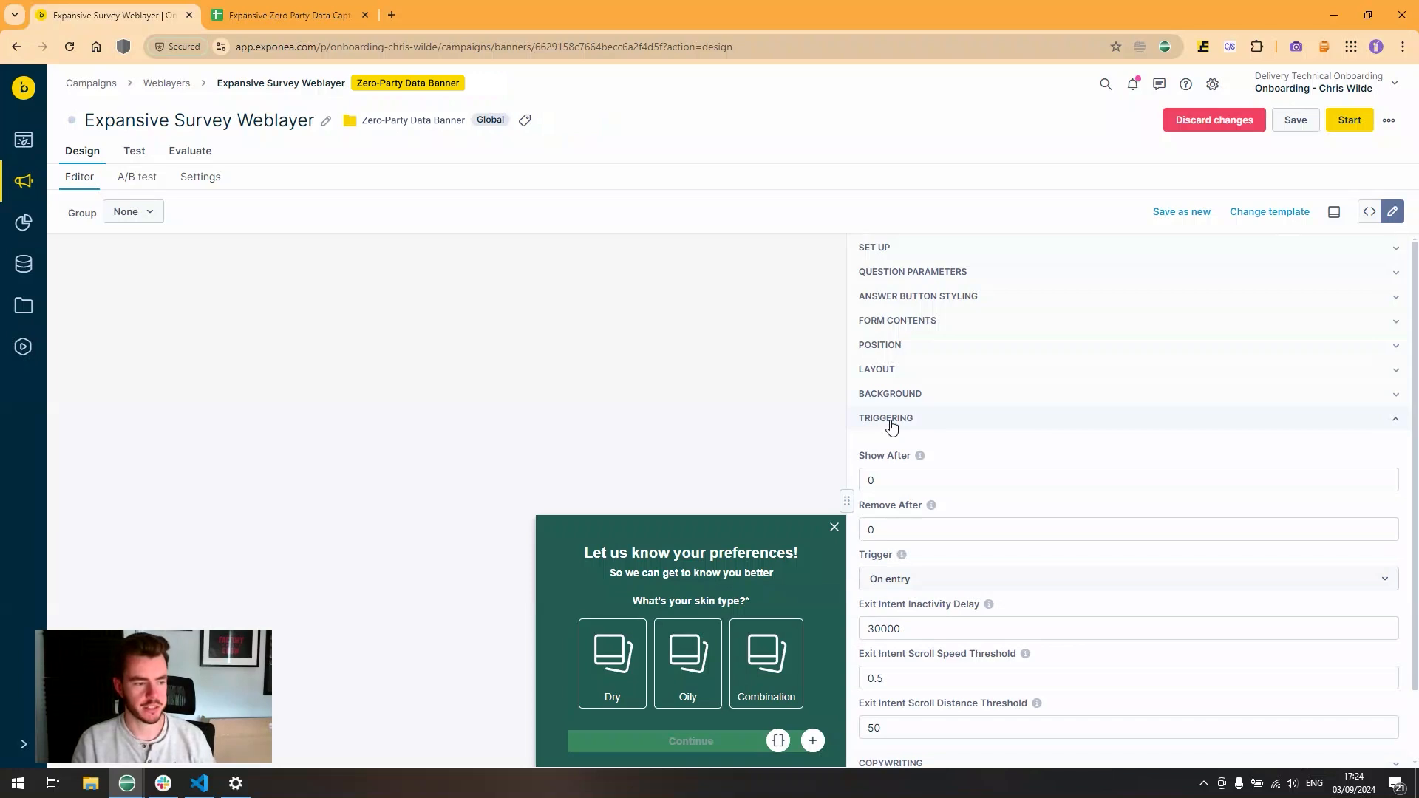
{"action": "left_click", "coordinate": [906, 581]}
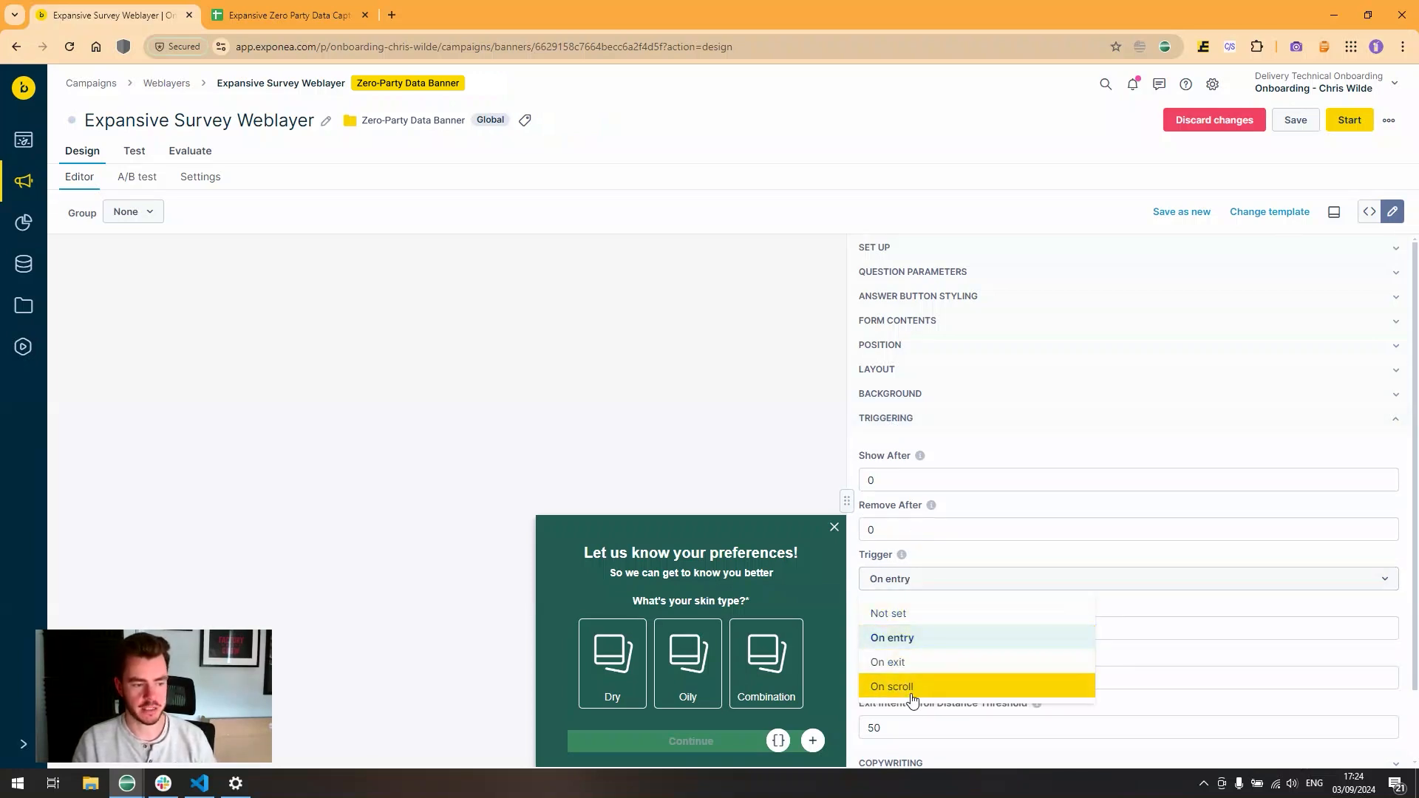
{"action": "left_click", "coordinate": [924, 556]}
{"action": "left_click", "coordinate": [908, 420]}
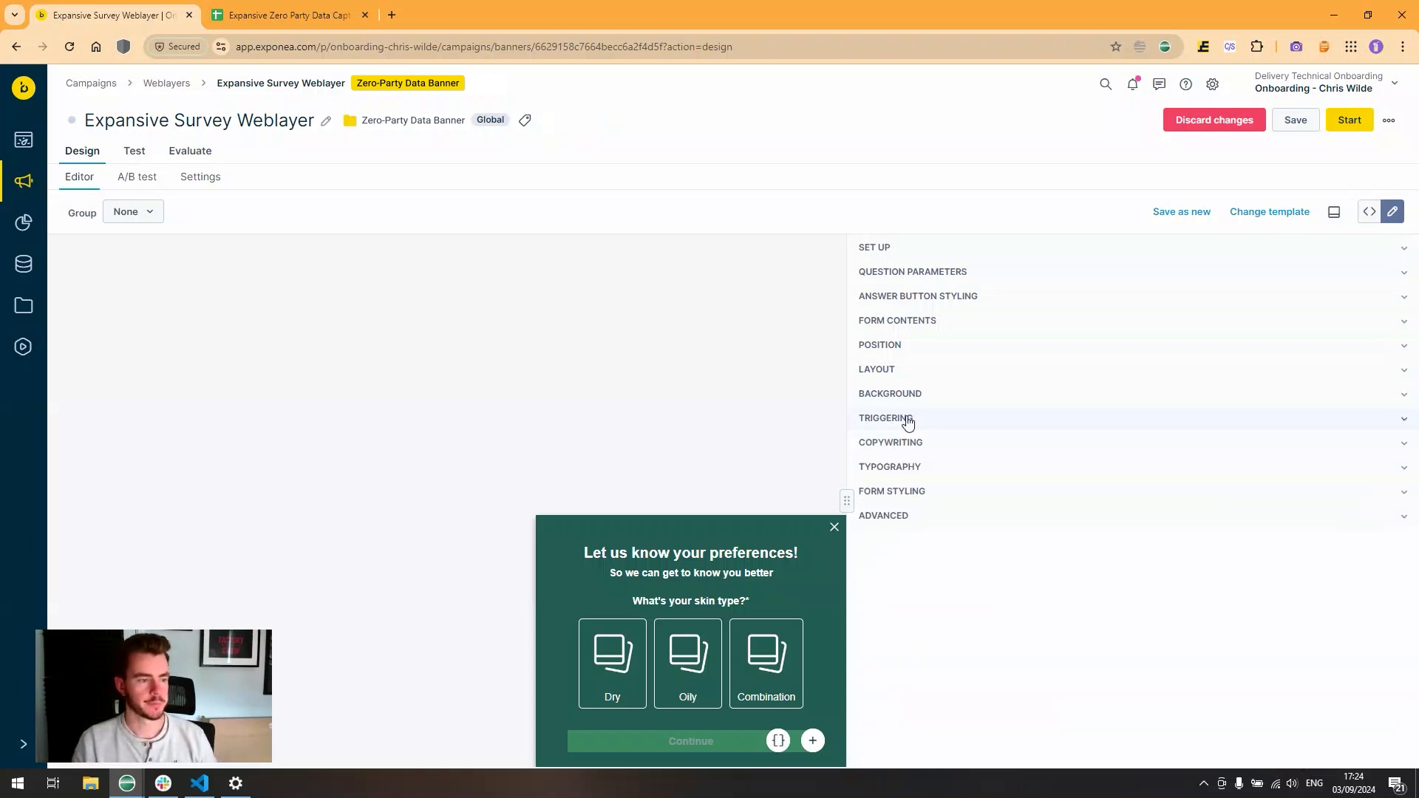
{"action": "left_click", "coordinate": [913, 443]}
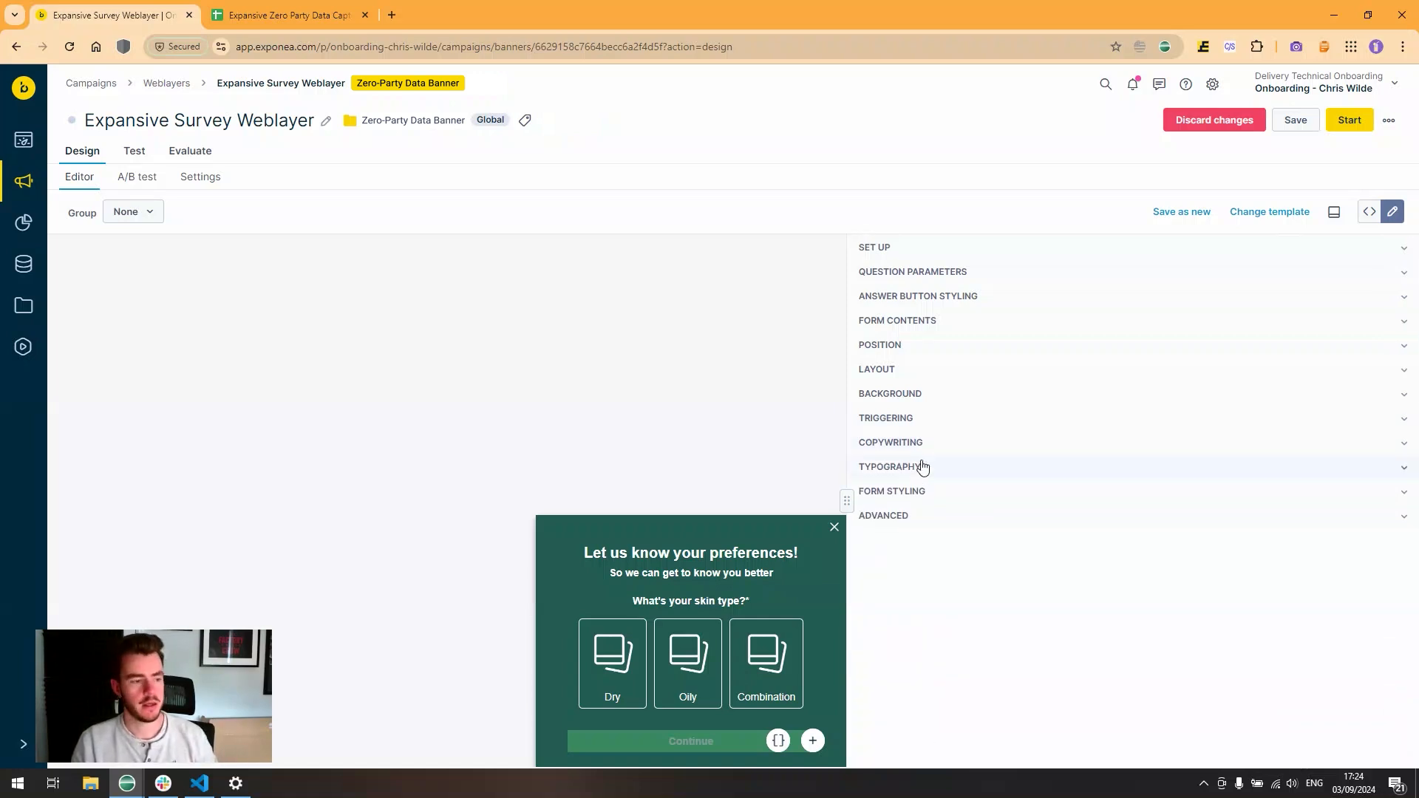
{"action": "left_click", "coordinate": [921, 466]}
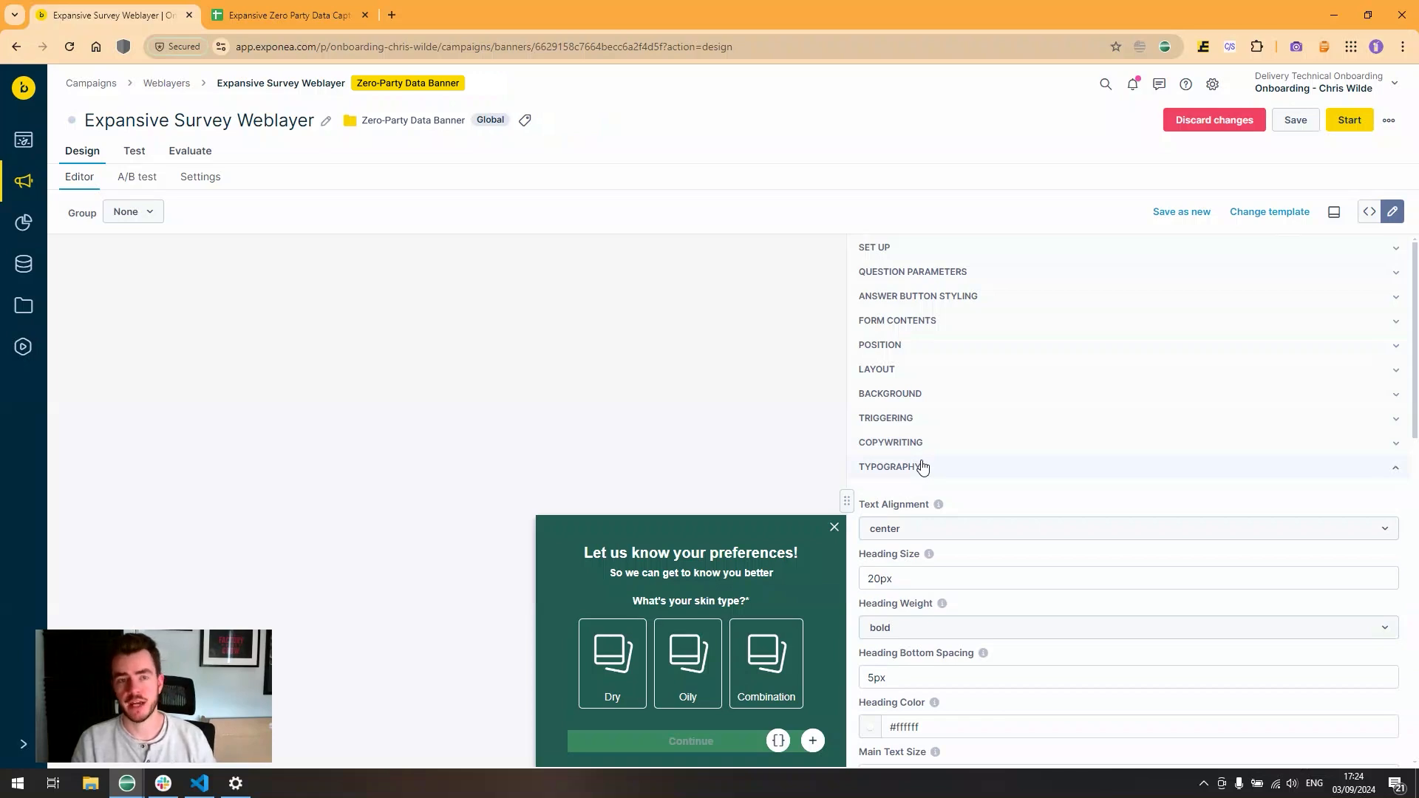
{"action": "left_click", "coordinate": [921, 467]}
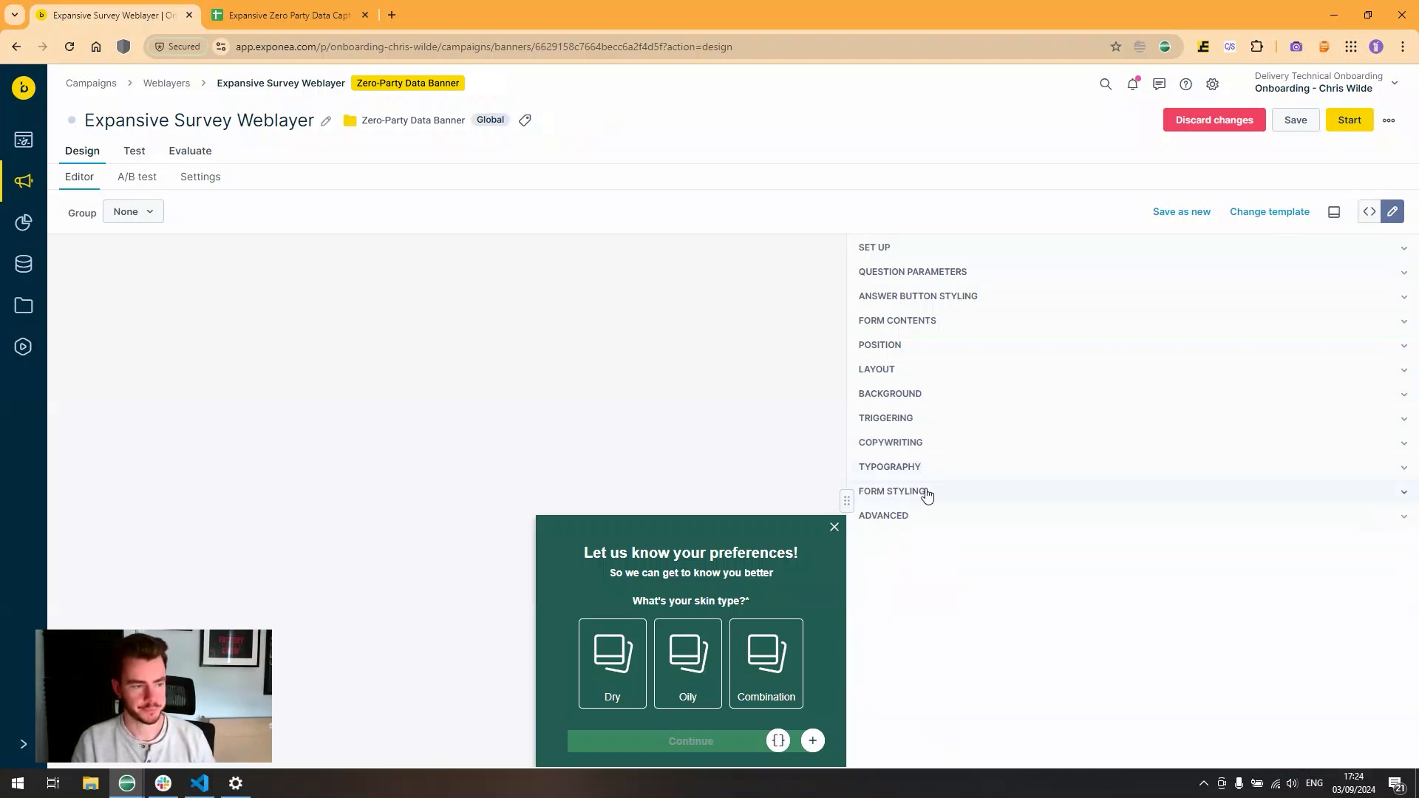
{"action": "left_click", "coordinate": [924, 491]}
{"action": "scroll", "coordinate": [924, 481], "scroll_direction": "down", "scroll_amount": 2}
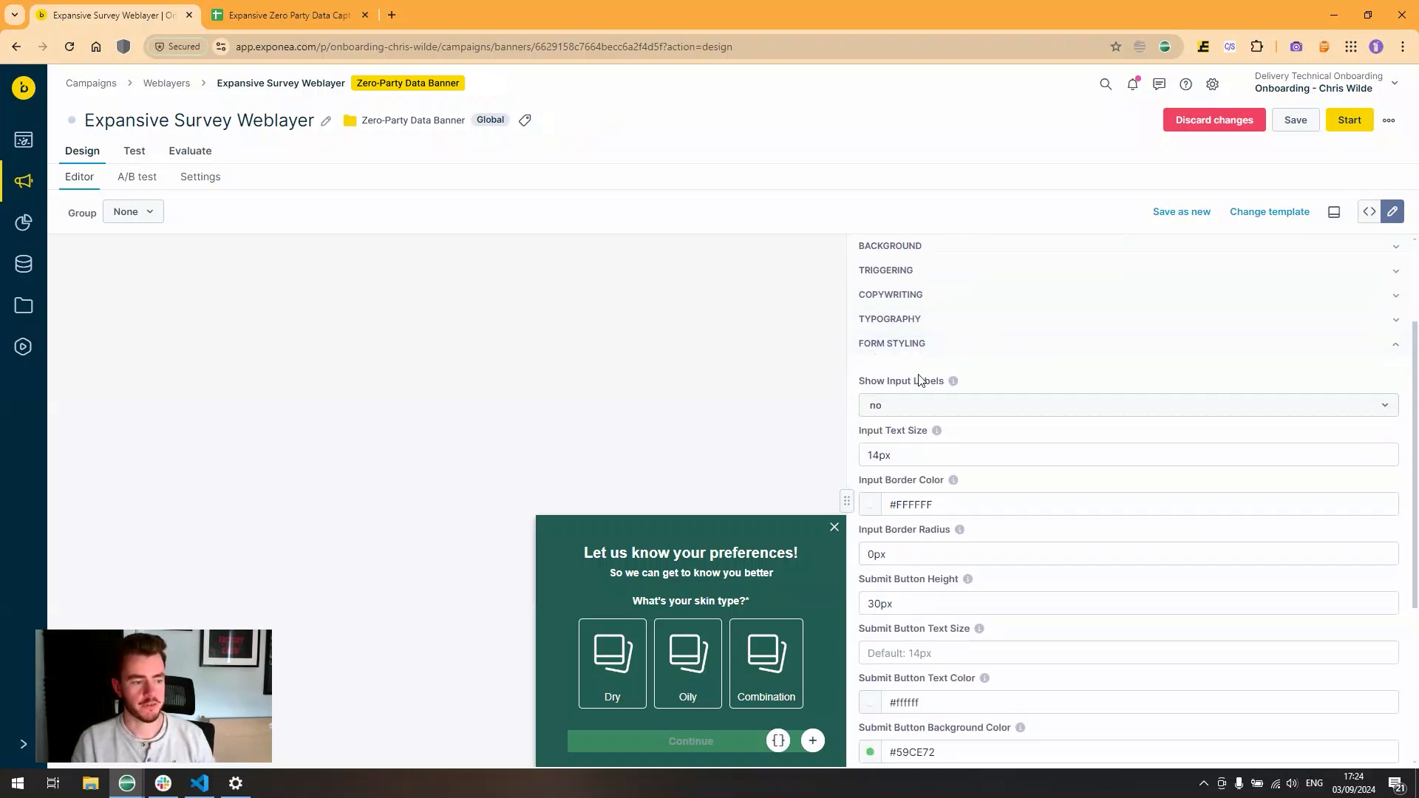
{"action": "scroll", "coordinate": [918, 399], "scroll_direction": "down", "scroll_amount": 1}
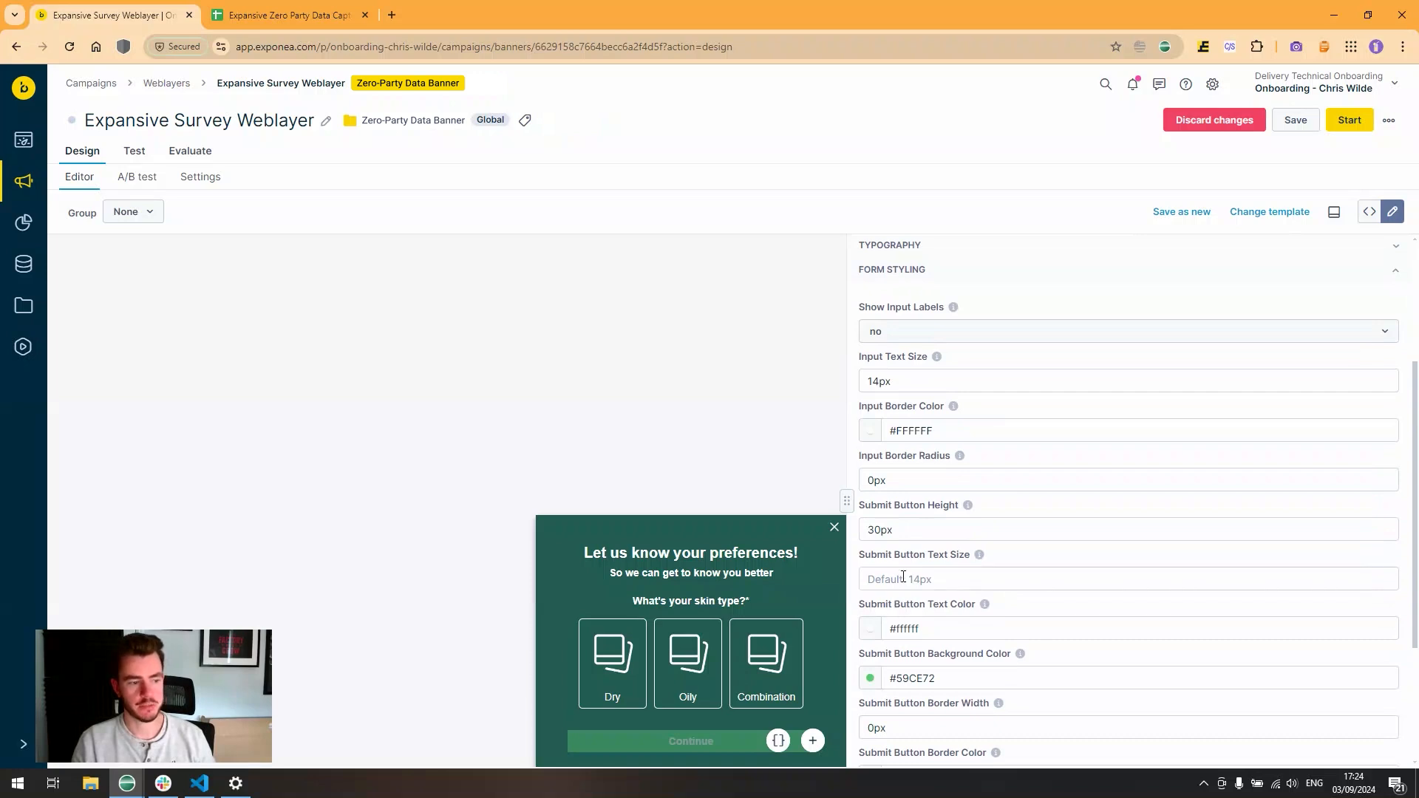
{"action": "scroll", "coordinate": [918, 382], "scroll_direction": "down", "scroll_amount": 3}
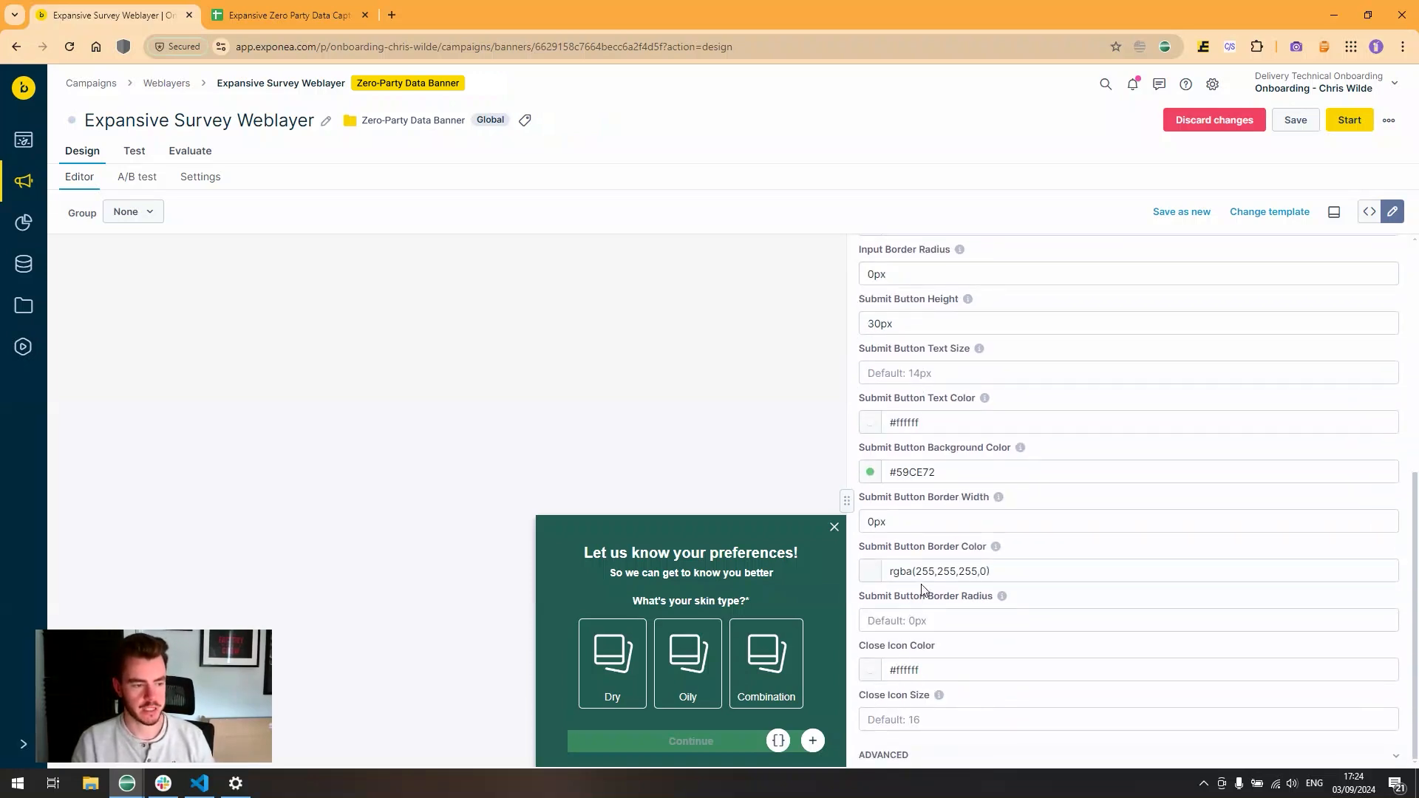
{"action": "scroll", "coordinate": [919, 589], "scroll_direction": "up", "scroll_amount": 5}
{"action": "left_click", "coordinate": [900, 433]}
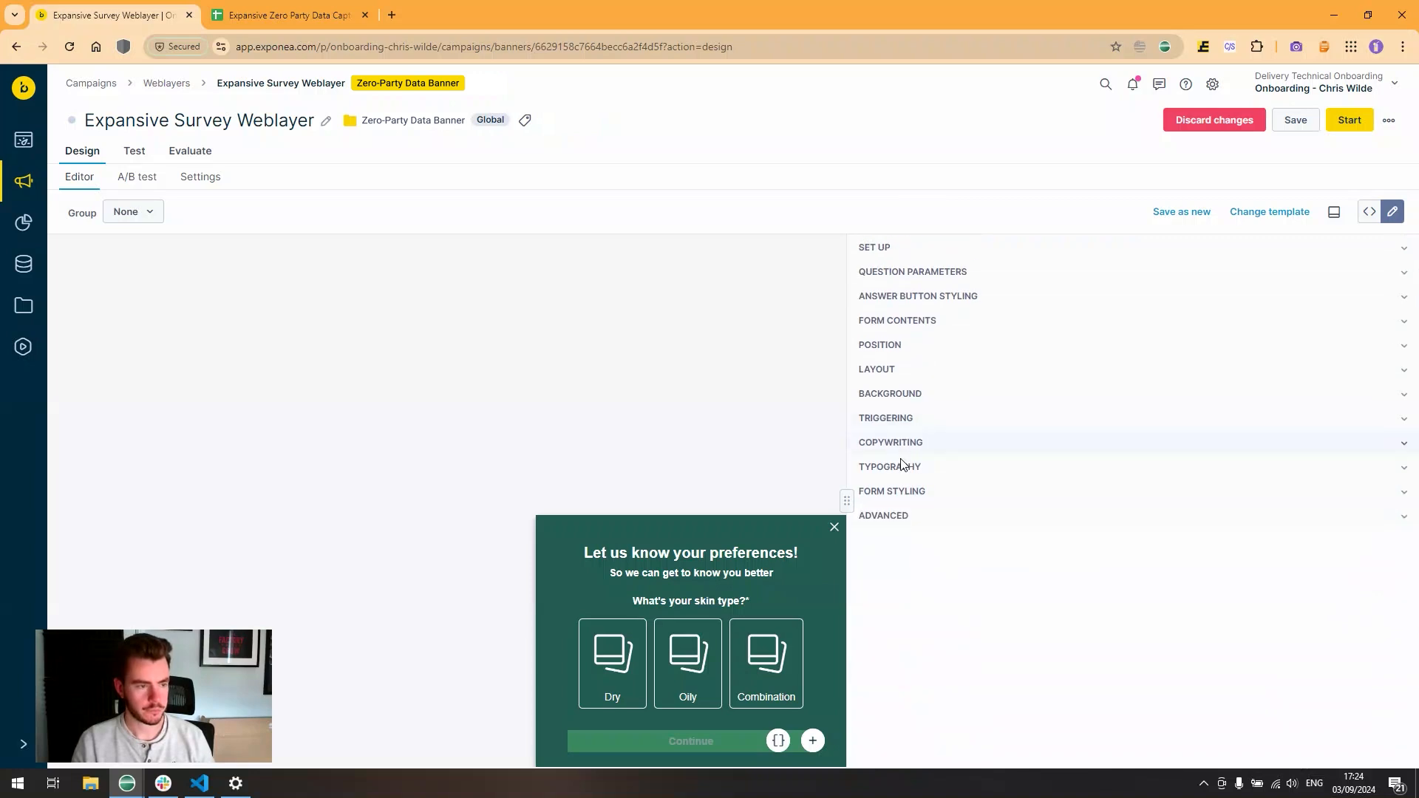
{"action": "left_click", "coordinate": [899, 515]}
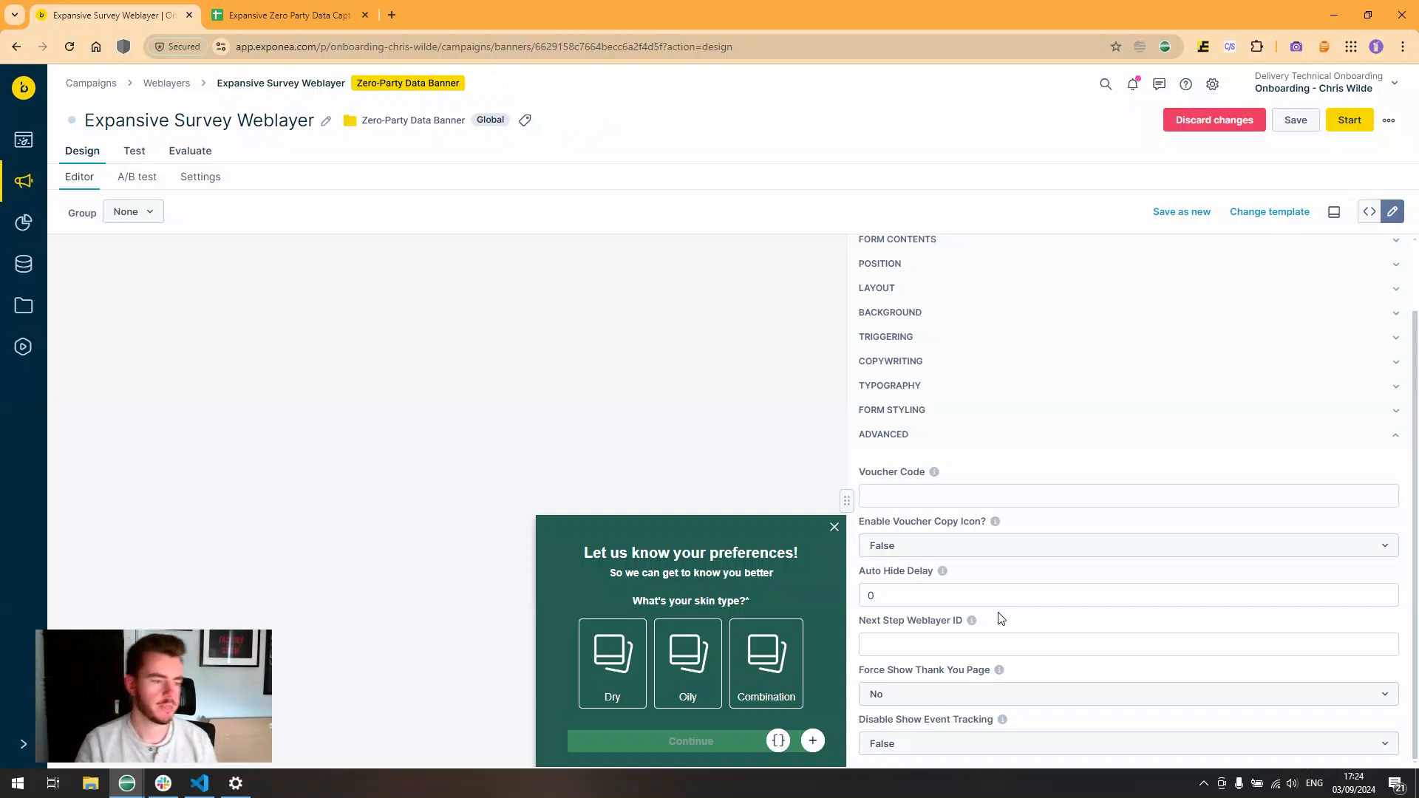
{"action": "left_click", "coordinate": [953, 494]}
{"action": "left_click", "coordinate": [961, 546]}
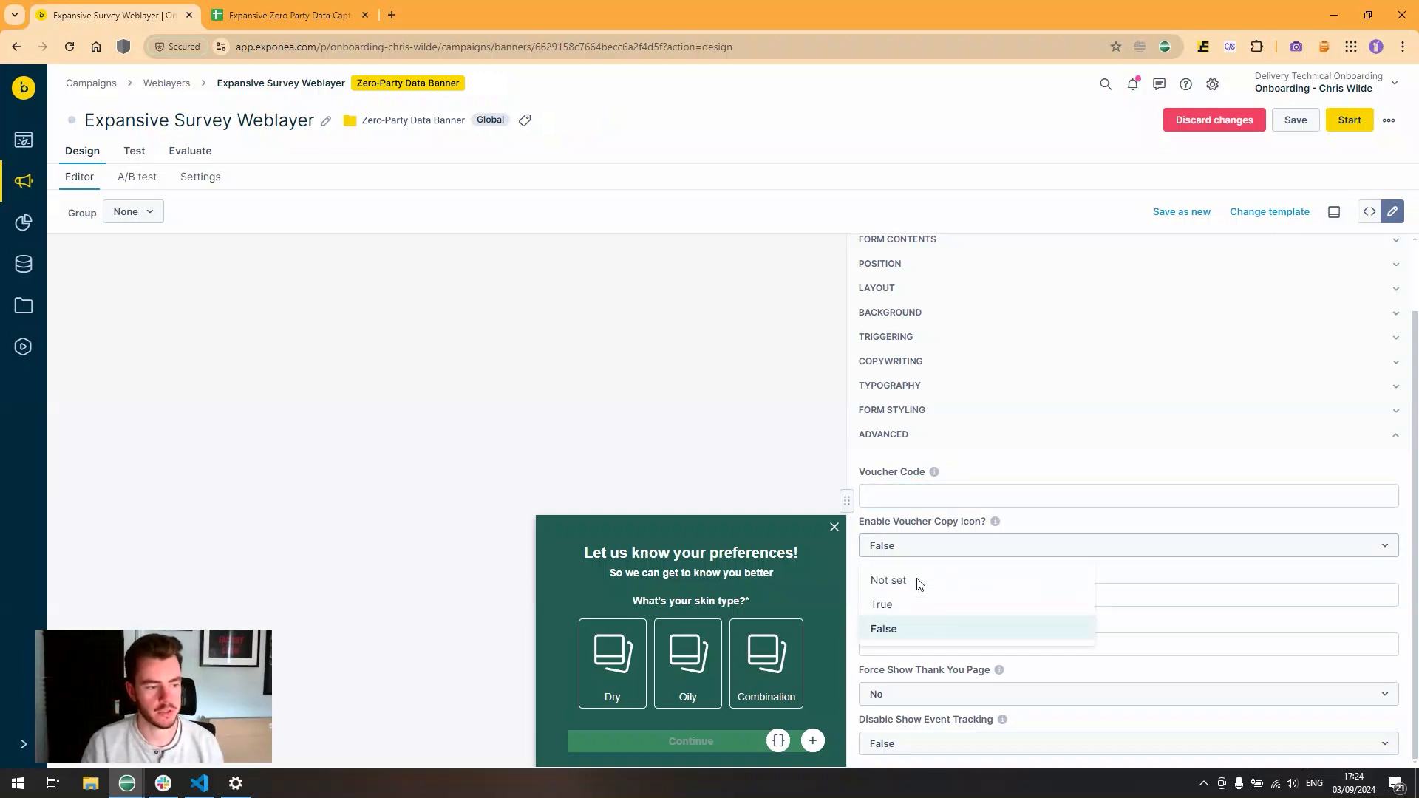
{"action": "left_click", "coordinate": [1032, 516]}
{"action": "left_click", "coordinate": [902, 648]}
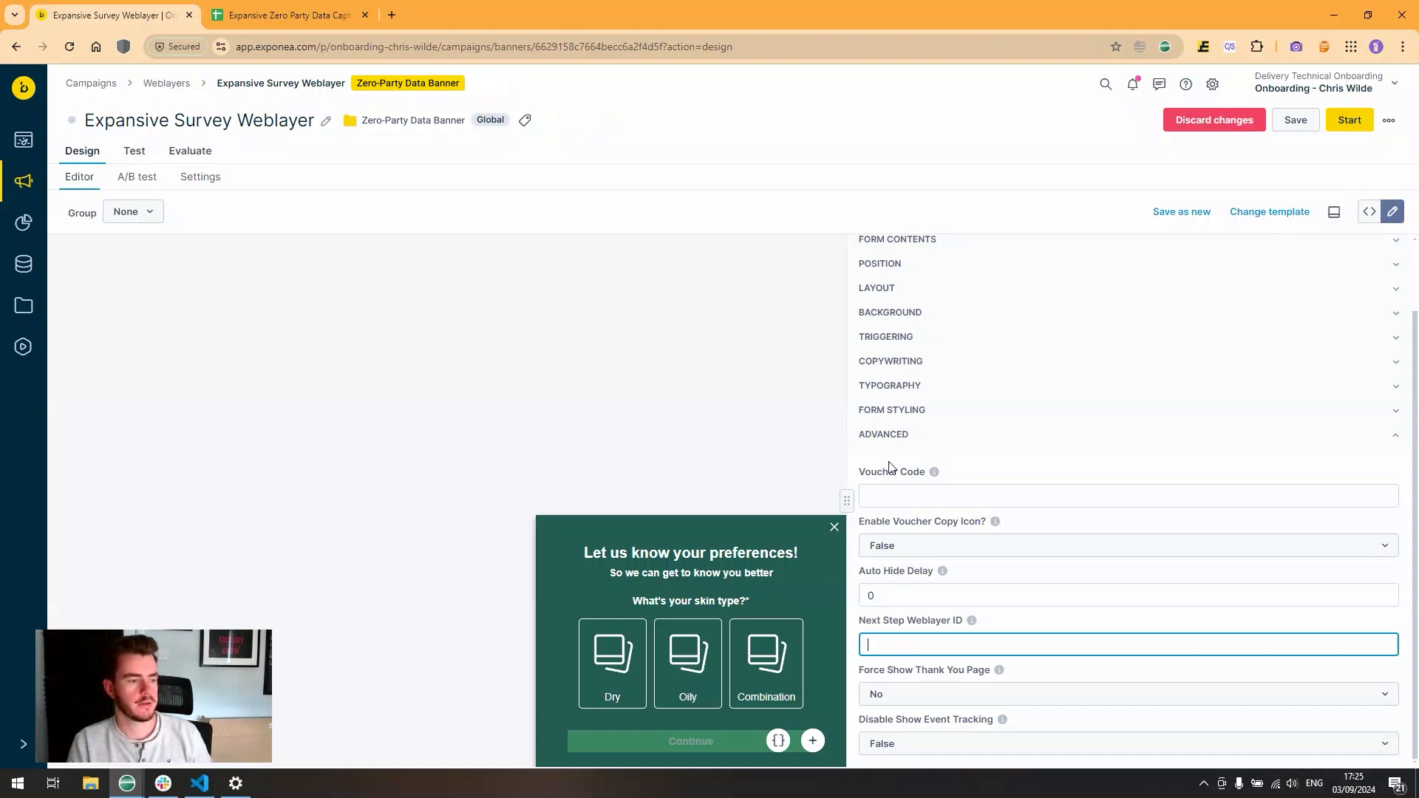
{"action": "left_click", "coordinate": [902, 441]}
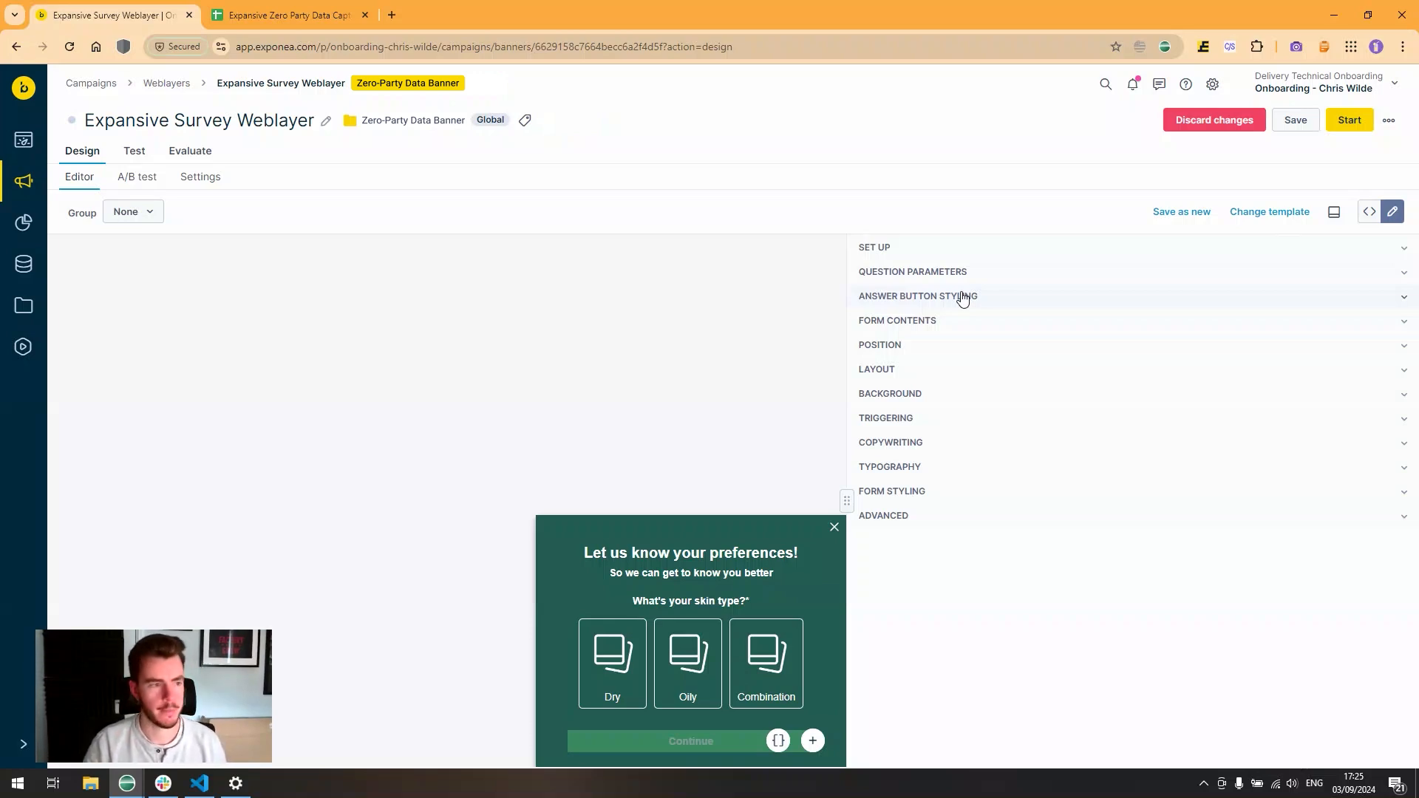
- Expand QUESTION PARAMETERS to show the imported Google sheet questions
{"action": "left_click", "coordinate": [966, 273]}
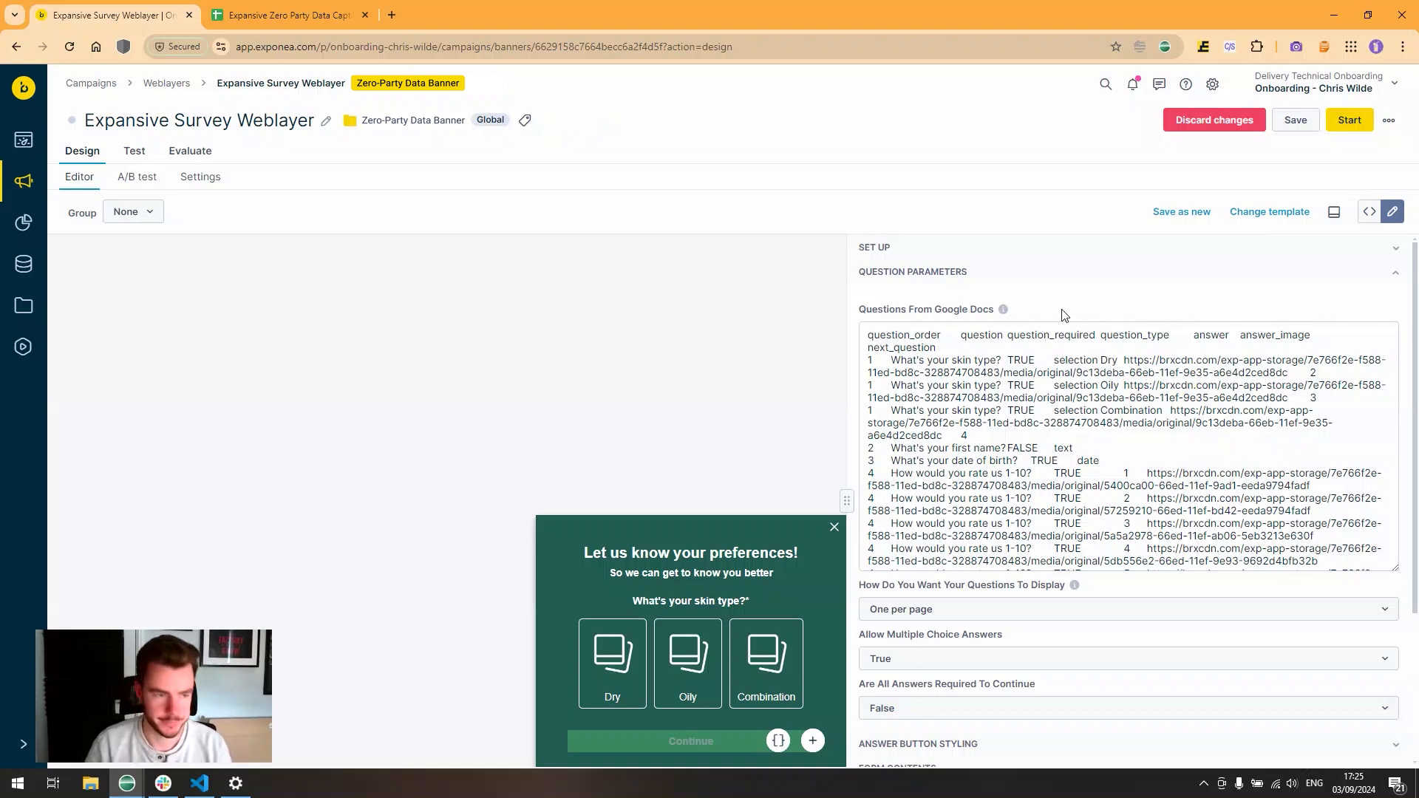
{"action": "left_click", "coordinate": [281, 9]}
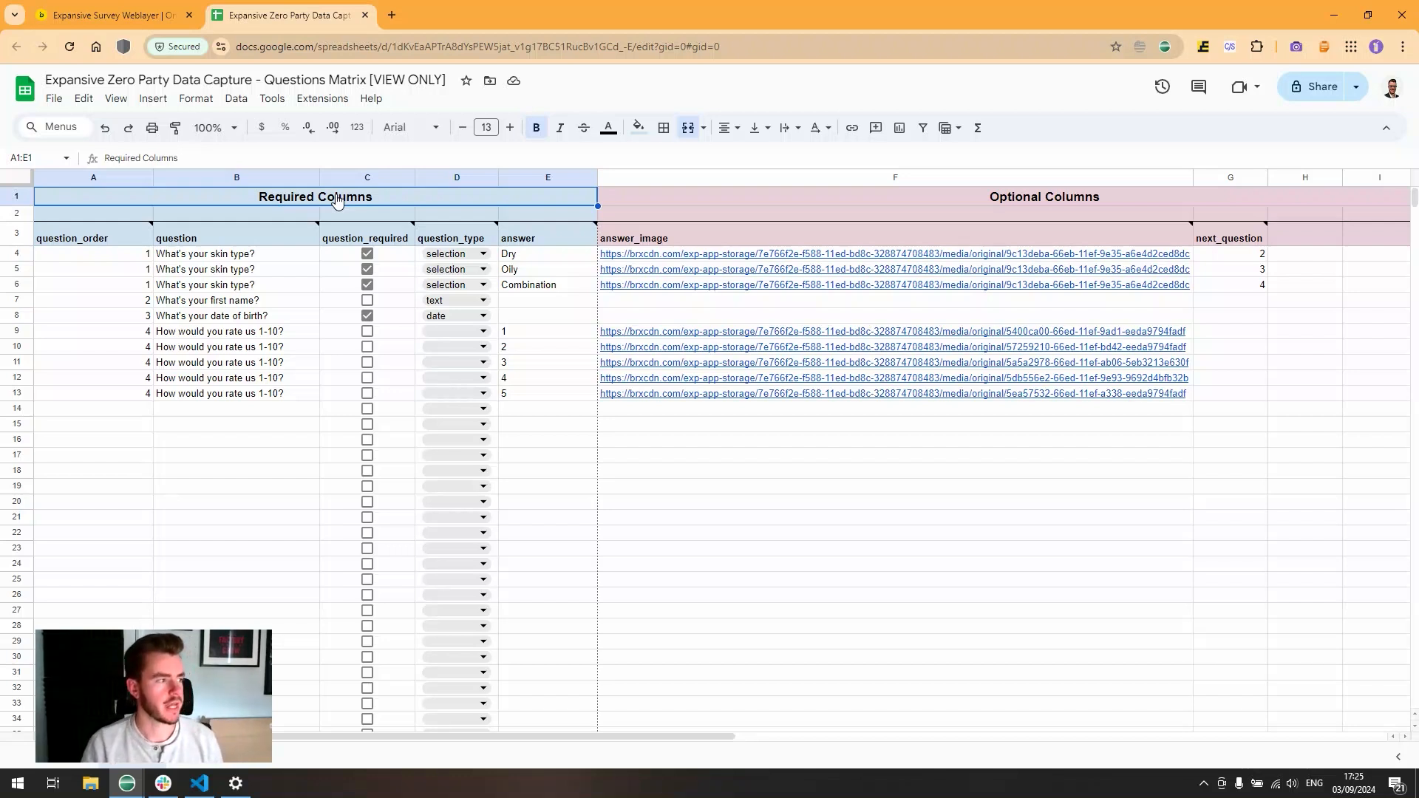
{"action": "left_click_drag", "start_coordinate": [338, 199], "coordinate": [373, 198]}
{"action": "left_click_drag", "start_coordinate": [834, 207], "coordinate": [831, 432]}
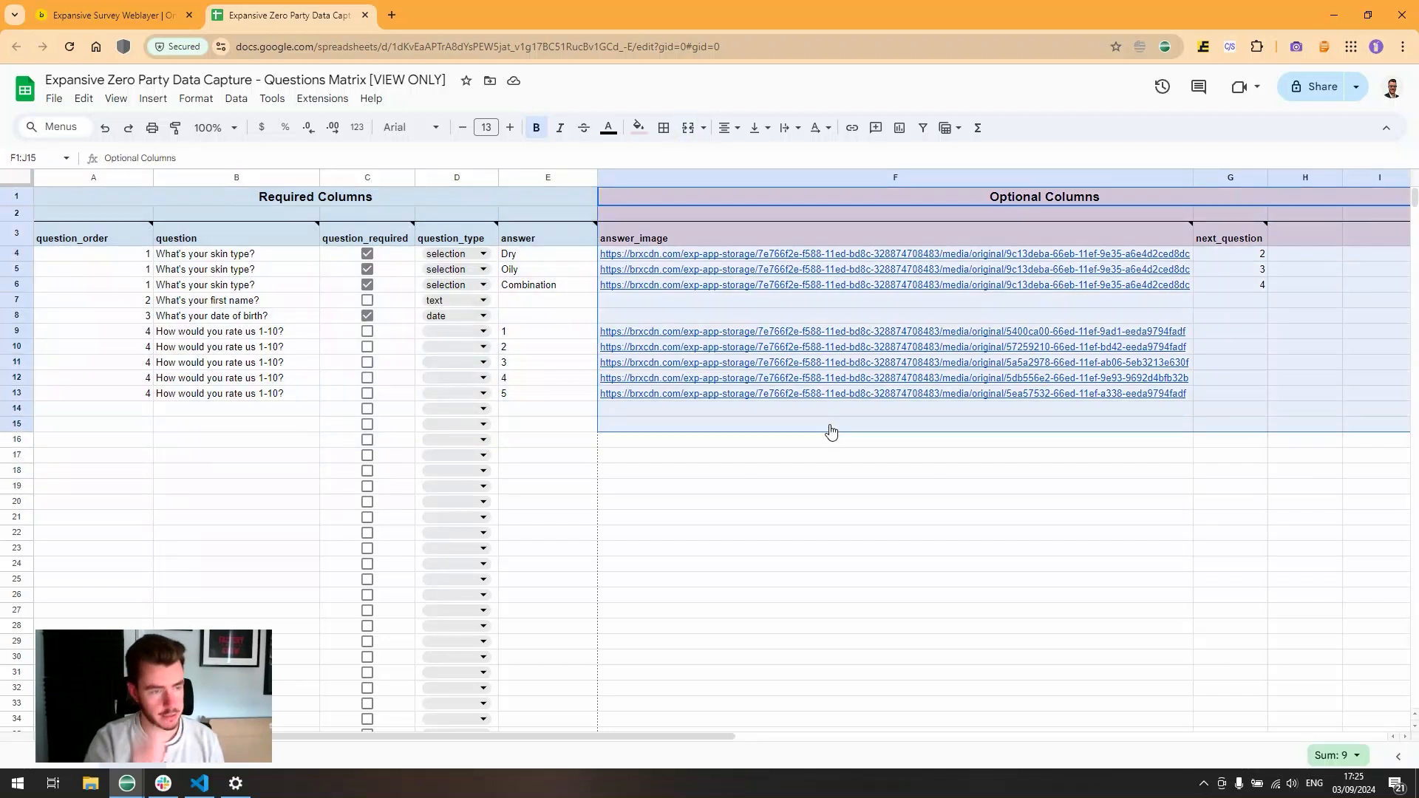
{"action": "left_click", "coordinate": [749, 196]}
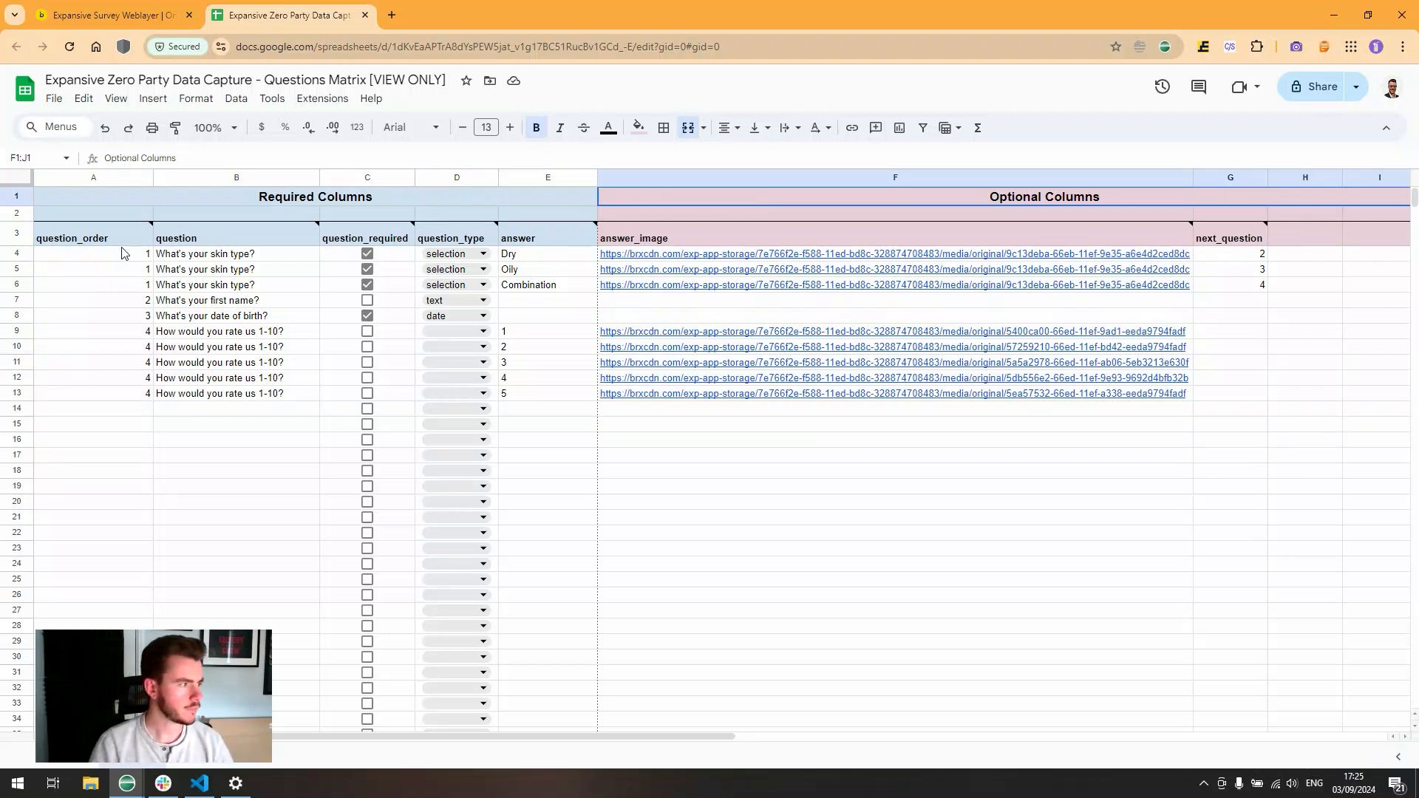
{"action": "left_click", "coordinate": [116, 303]}
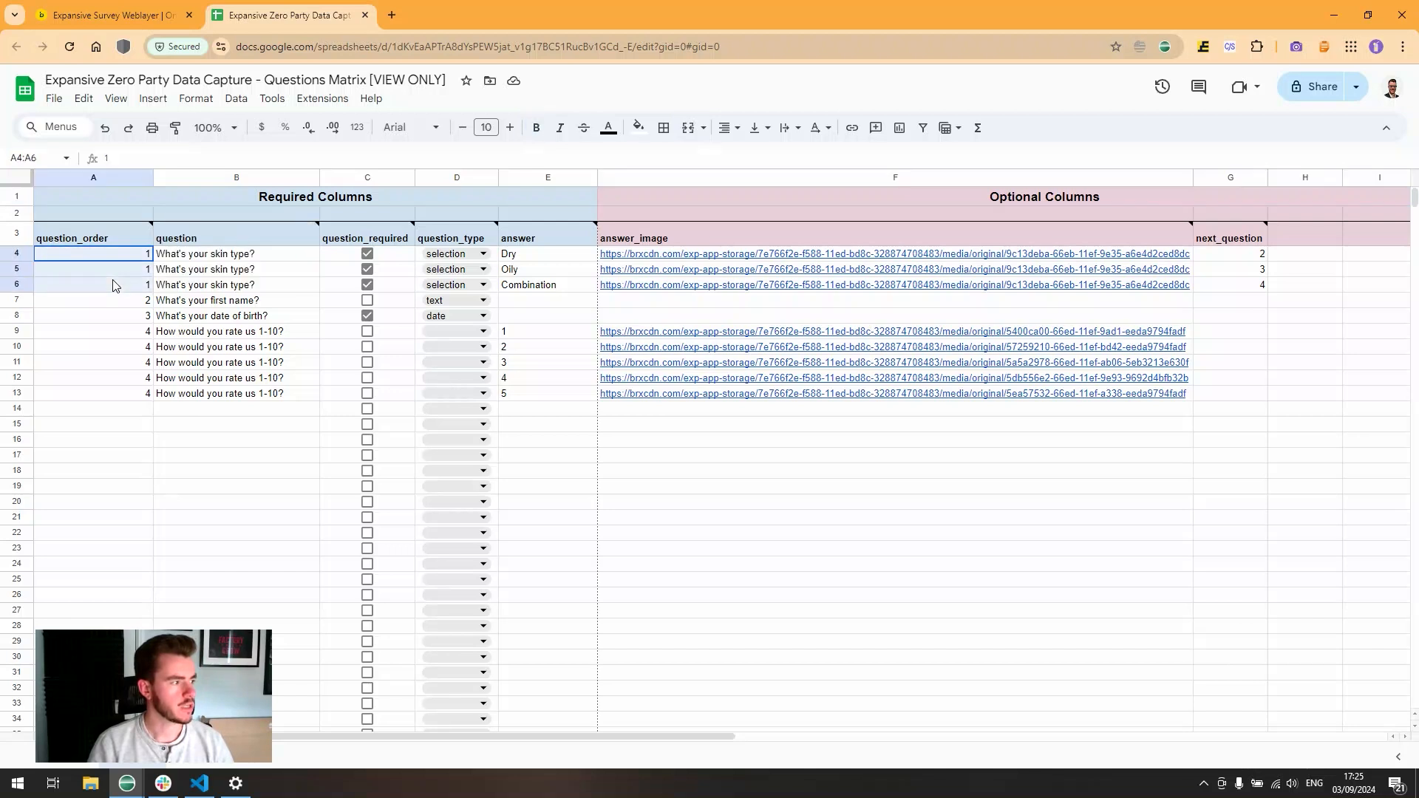
{"action": "left_click", "coordinate": [117, 318]}
{"action": "left_click_drag", "start_coordinate": [118, 331], "coordinate": [120, 399]}
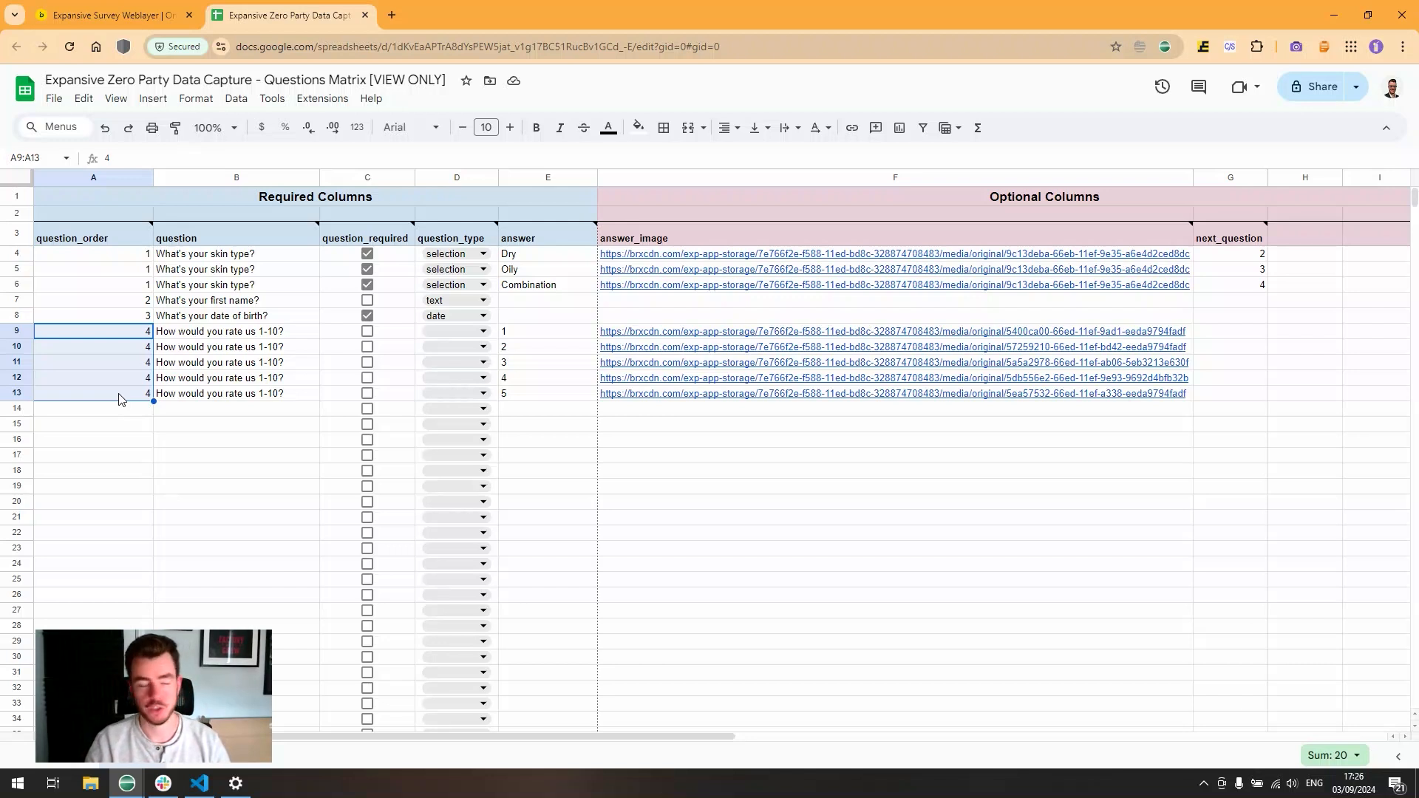
{"action": "left_click_drag", "start_coordinate": [129, 255], "coordinate": [118, 397]}
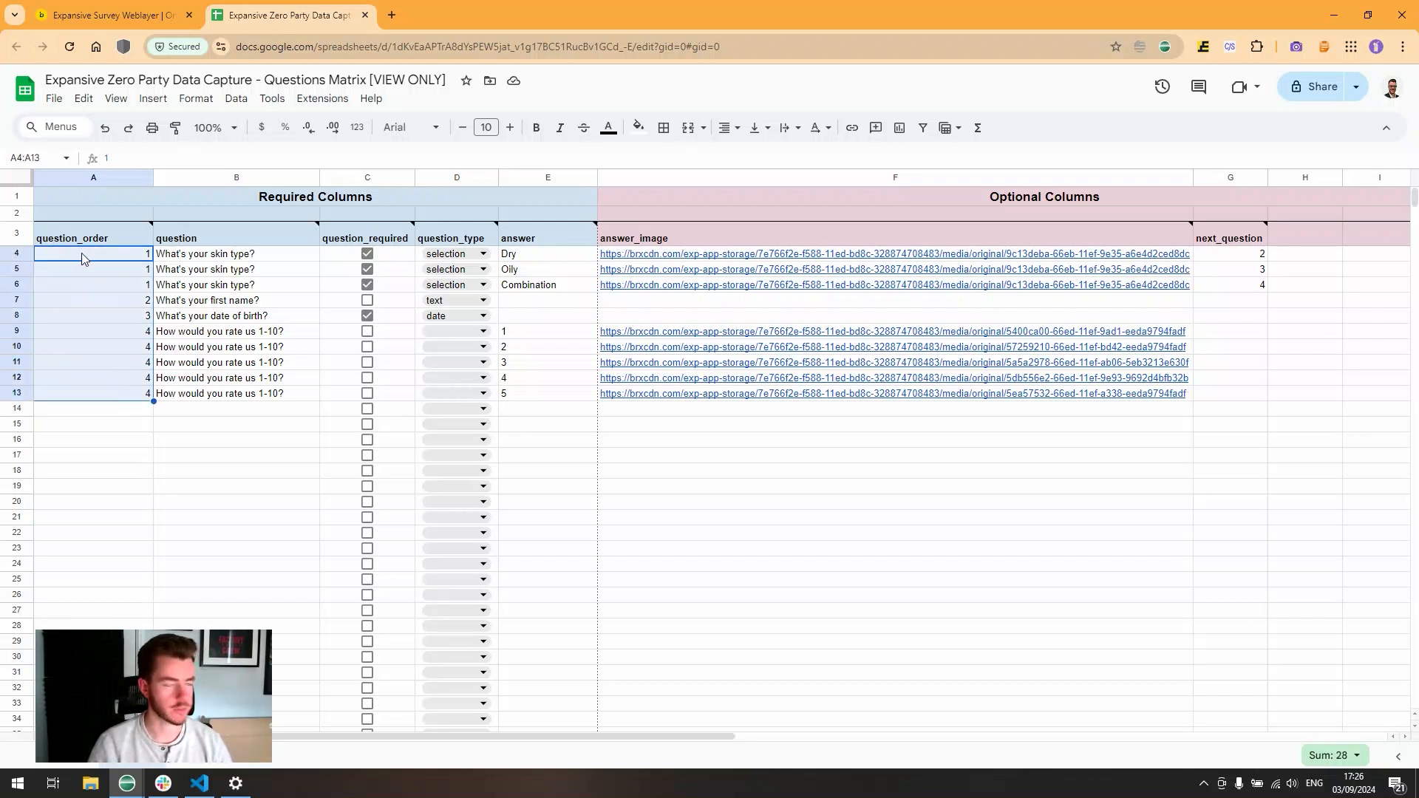
{"action": "left_click", "coordinate": [188, 256]}
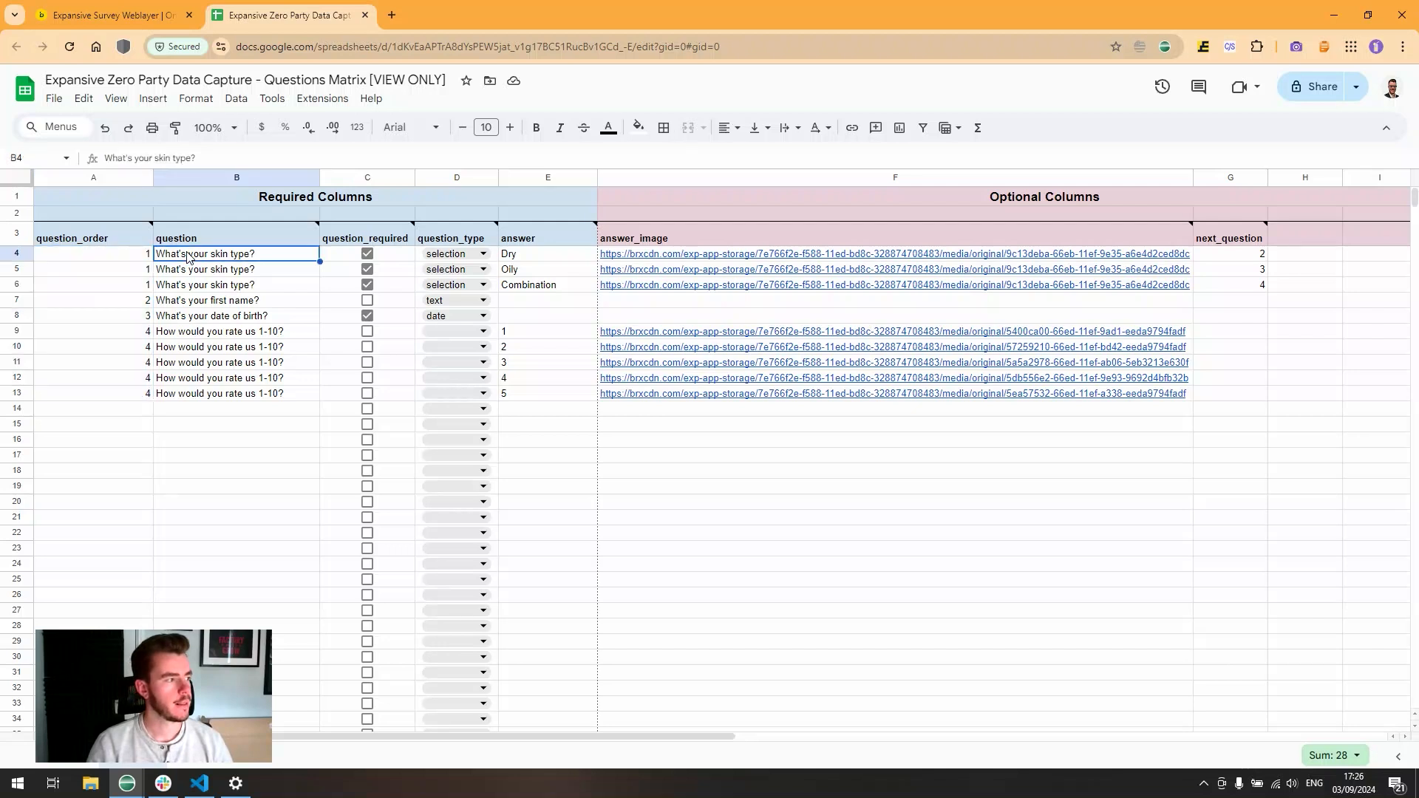
{"action": "mouse_move", "coordinate": [205, 237]}
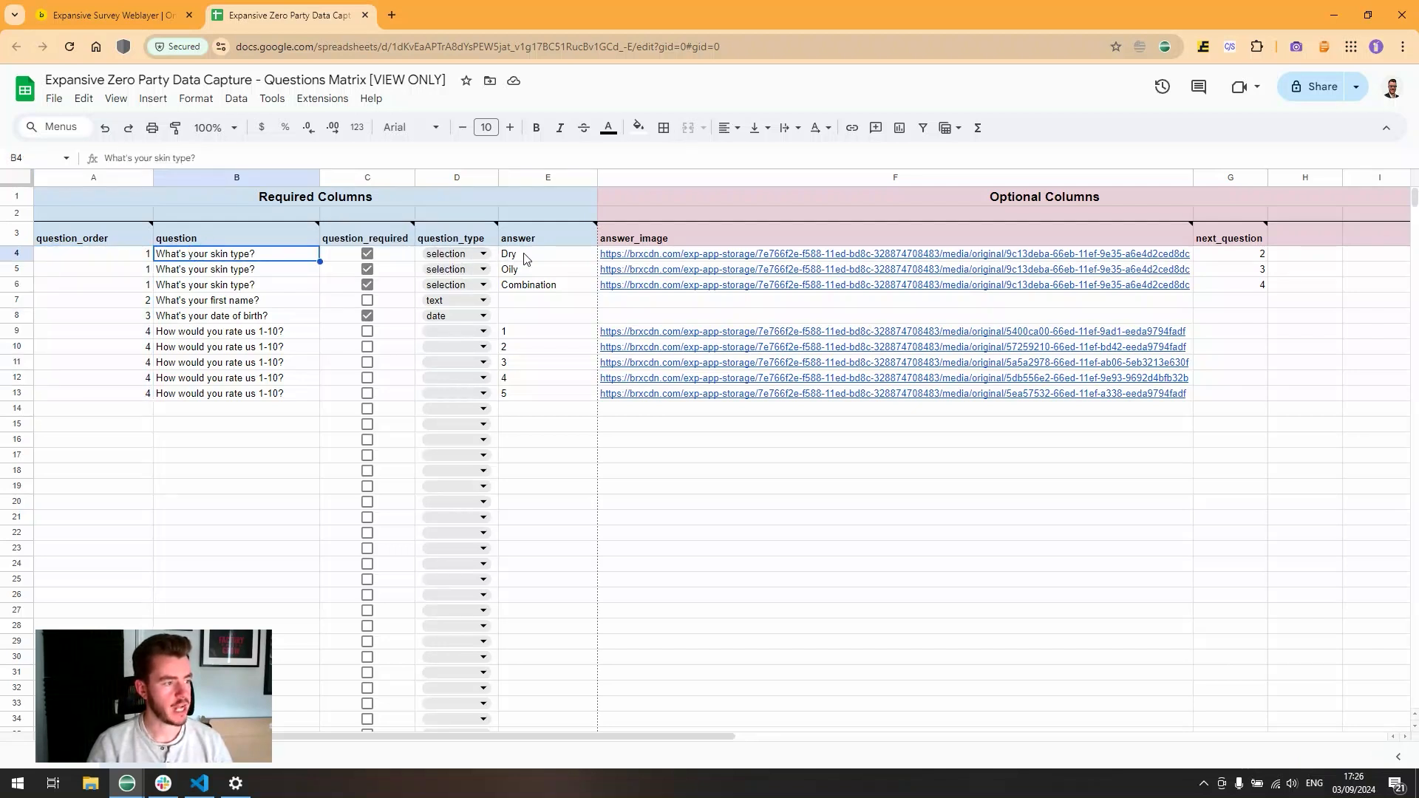
{"action": "left_click_drag", "start_coordinate": [528, 260], "coordinate": [531, 289]}
{"action": "left_click_drag", "start_coordinate": [111, 255], "coordinate": [374, 287]}
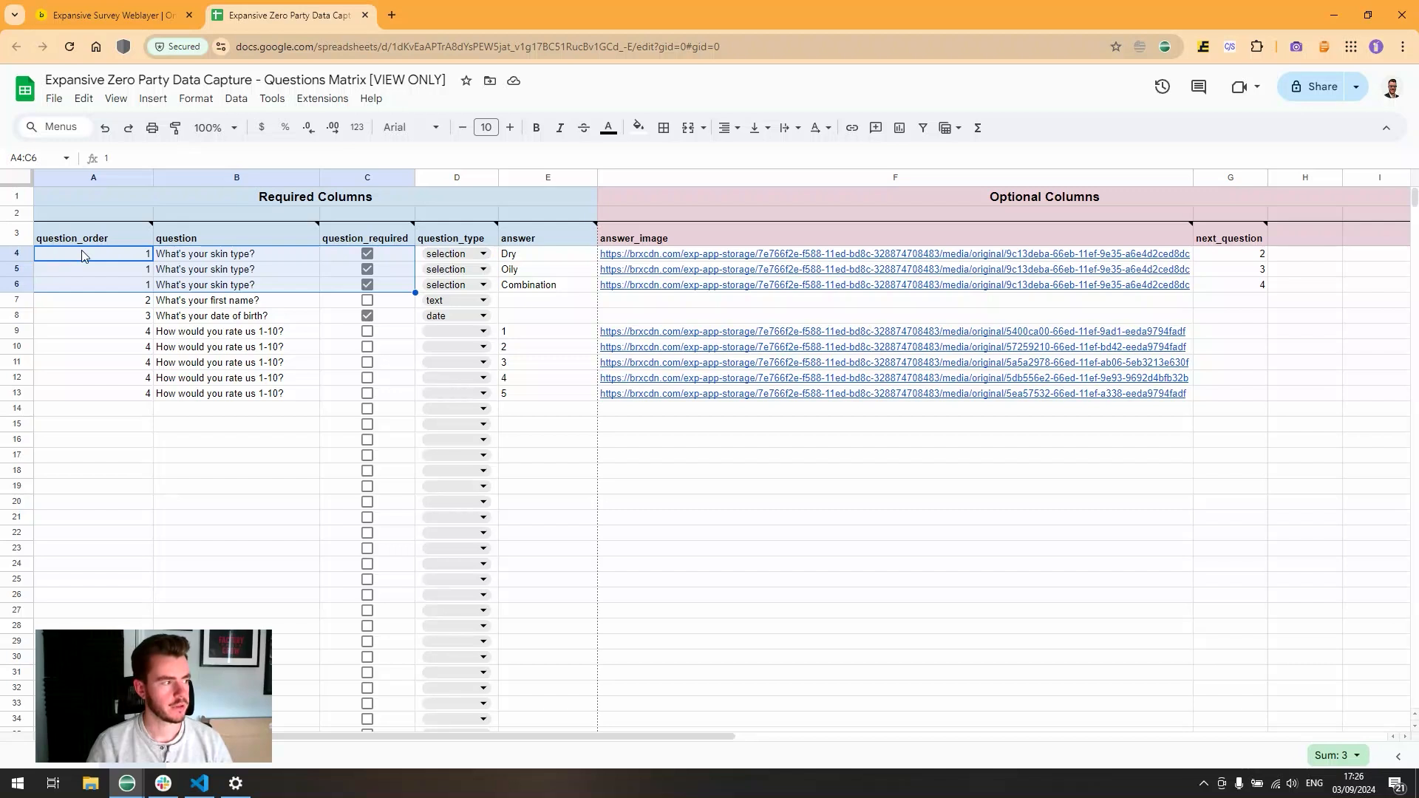
{"action": "left_click_drag", "start_coordinate": [82, 256], "coordinate": [458, 288]}
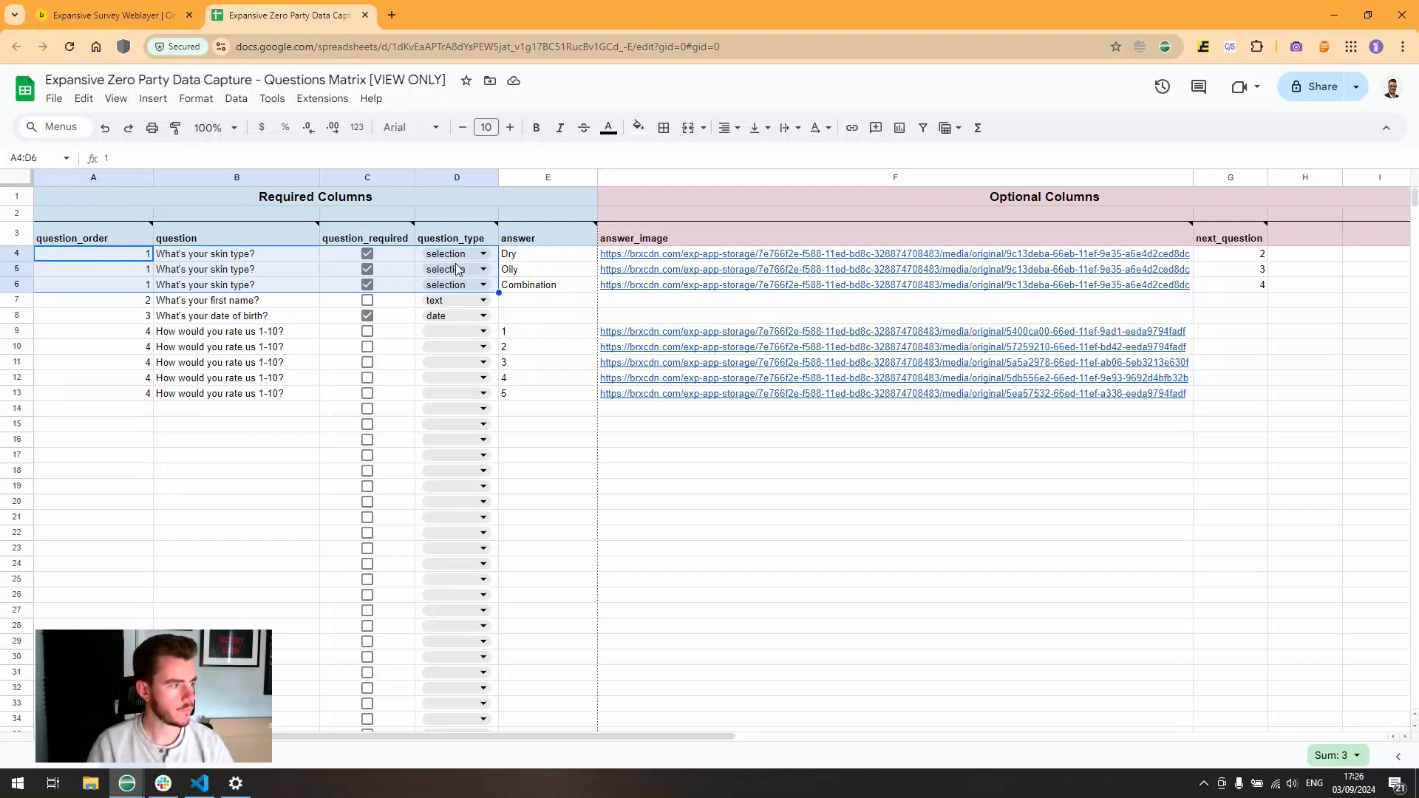
{"action": "left_click", "coordinate": [268, 258]}
{"action": "key", "text": "shift+Down"}
{"action": "key", "text": "shift+Down"}
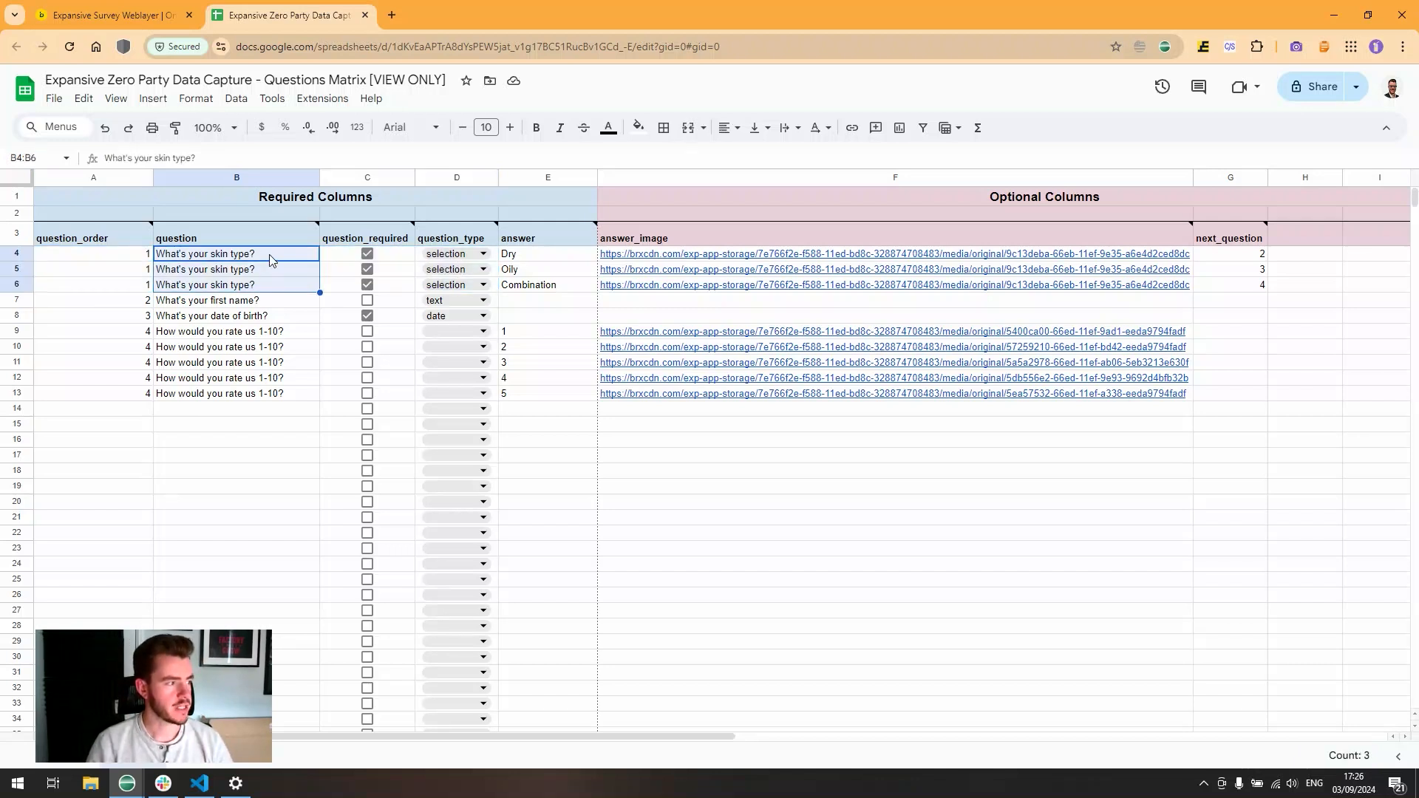
{"action": "left_click", "coordinate": [340, 259]}
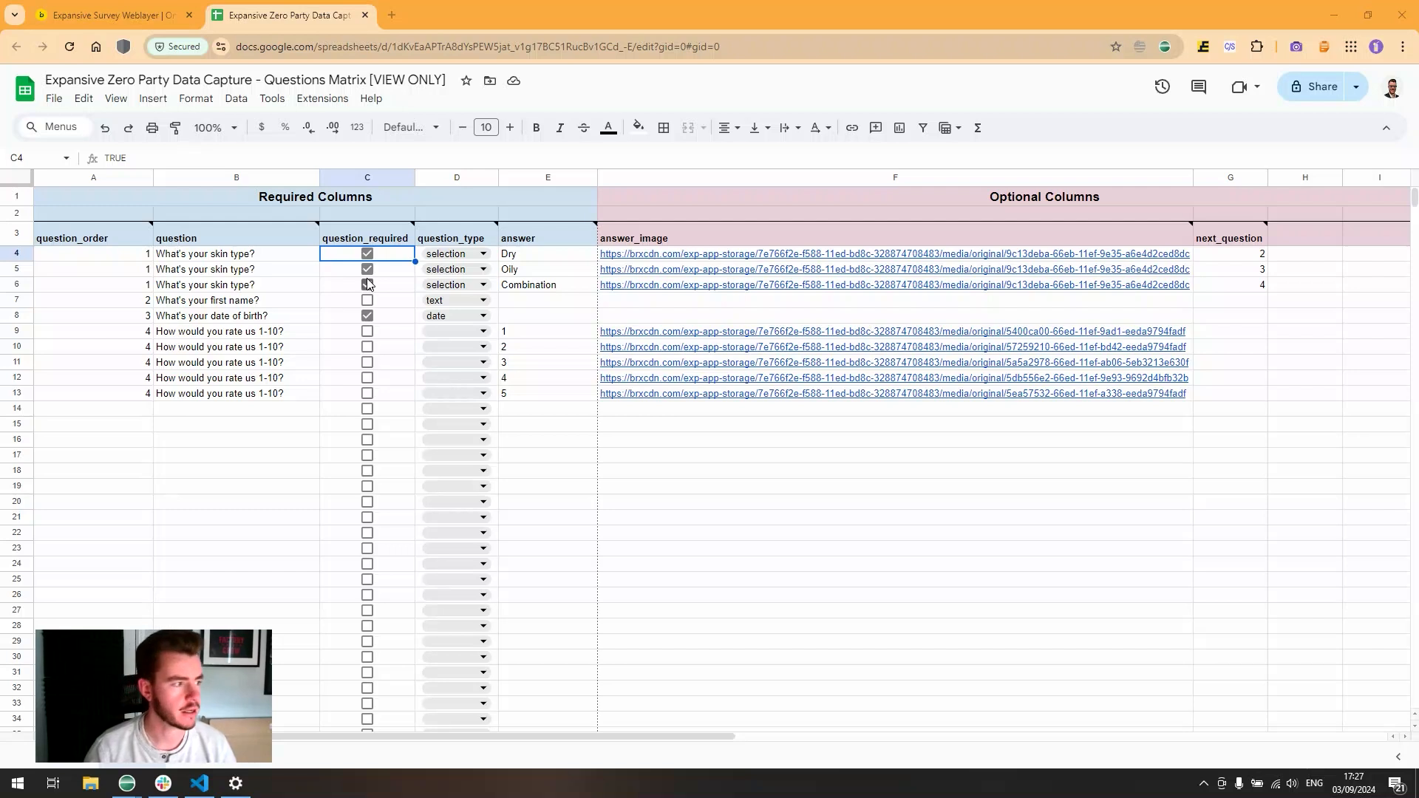
{"action": "left_click", "coordinate": [270, 288]}
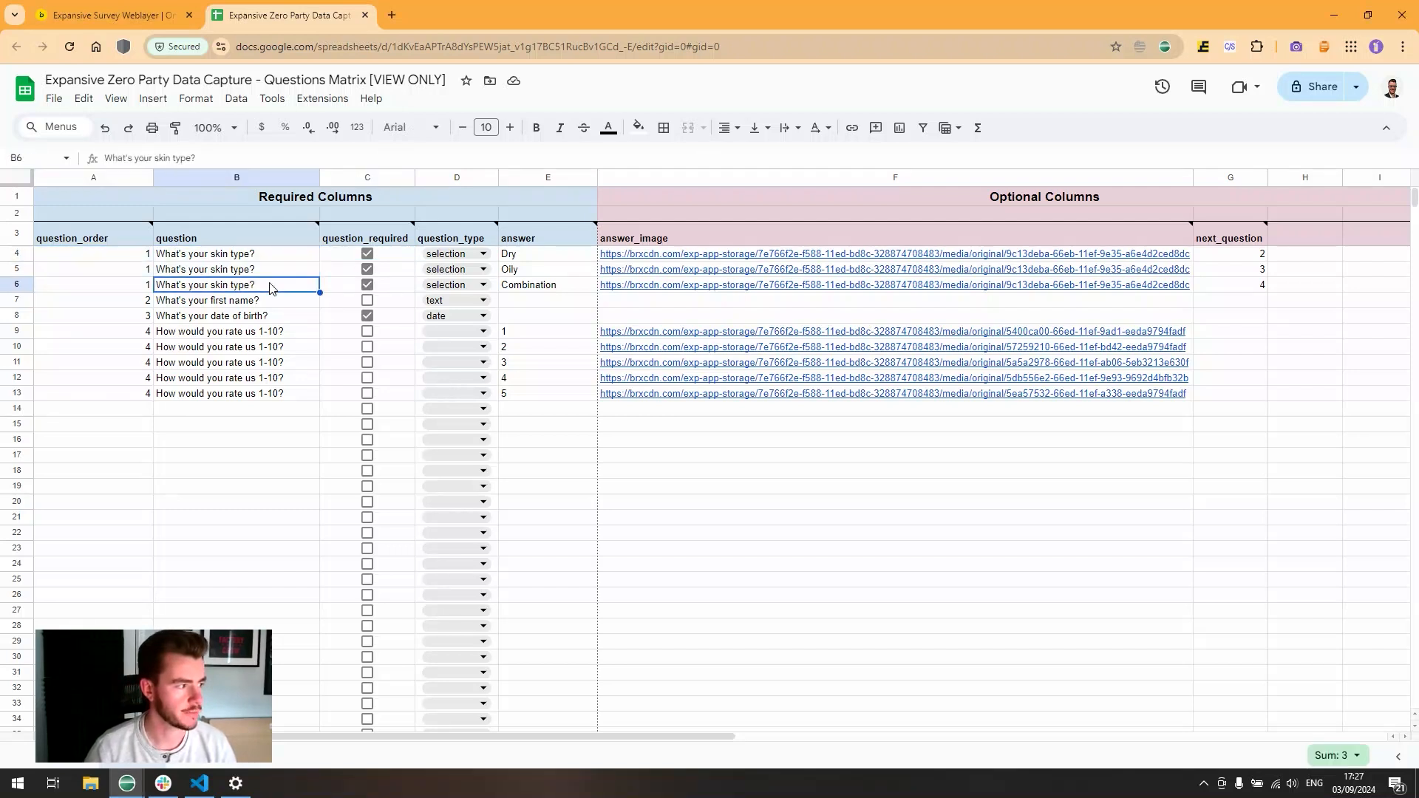
{"action": "left_click_drag", "start_coordinate": [135, 303], "coordinate": [321, 301]}
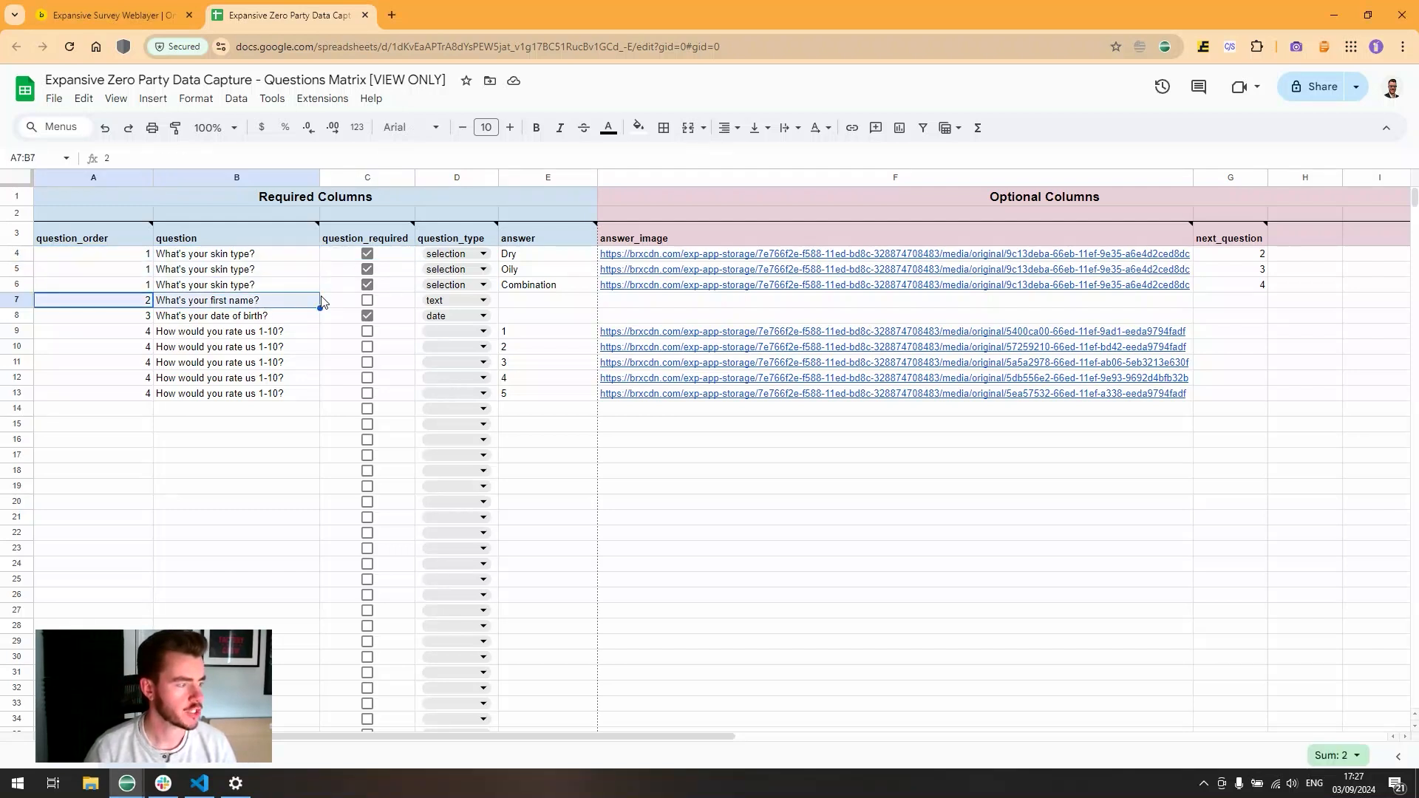
{"action": "left_click", "coordinate": [352, 301]}
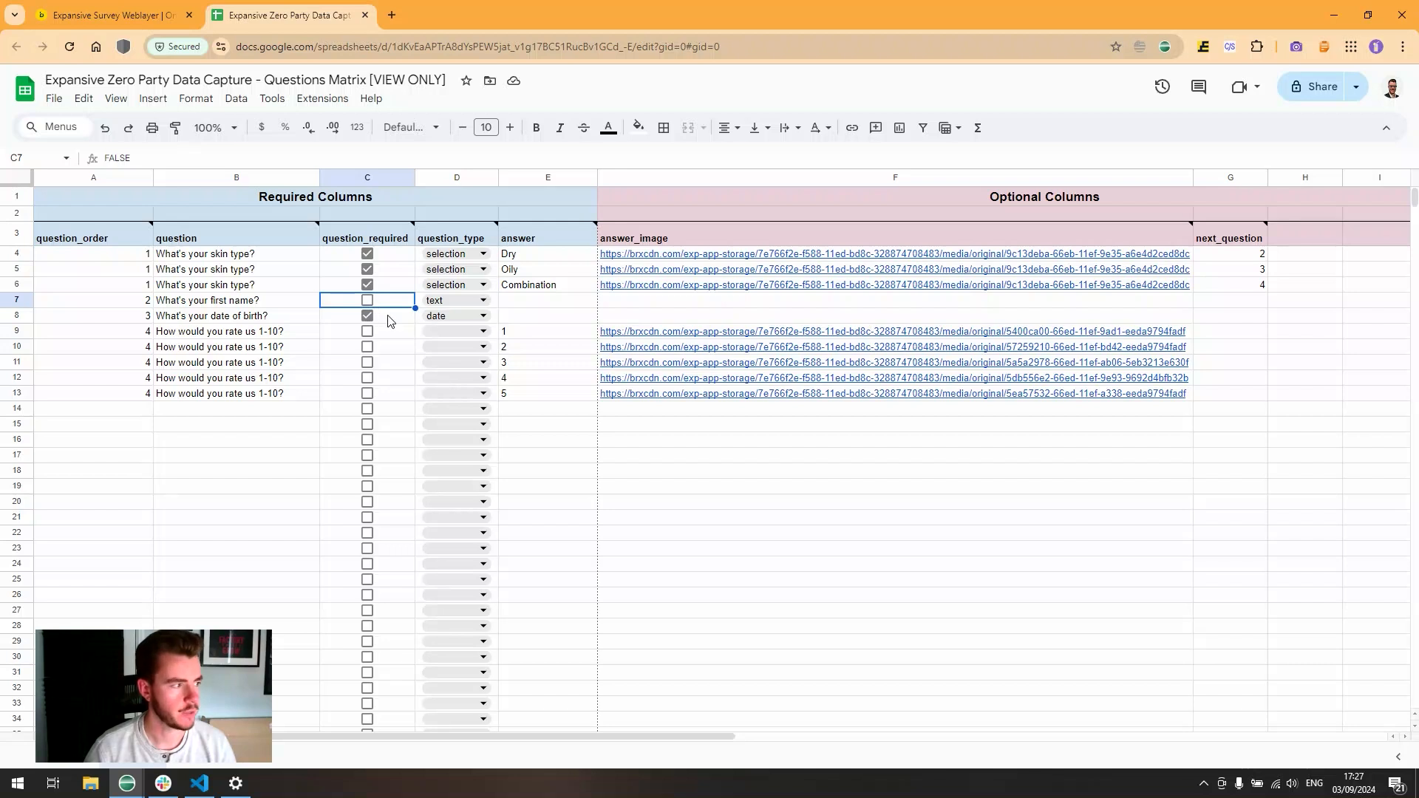
{"action": "left_click", "coordinate": [390, 317]}
{"action": "left_click_drag", "start_coordinate": [136, 318], "coordinate": [397, 319]}
{"action": "left_click", "coordinate": [397, 319]}
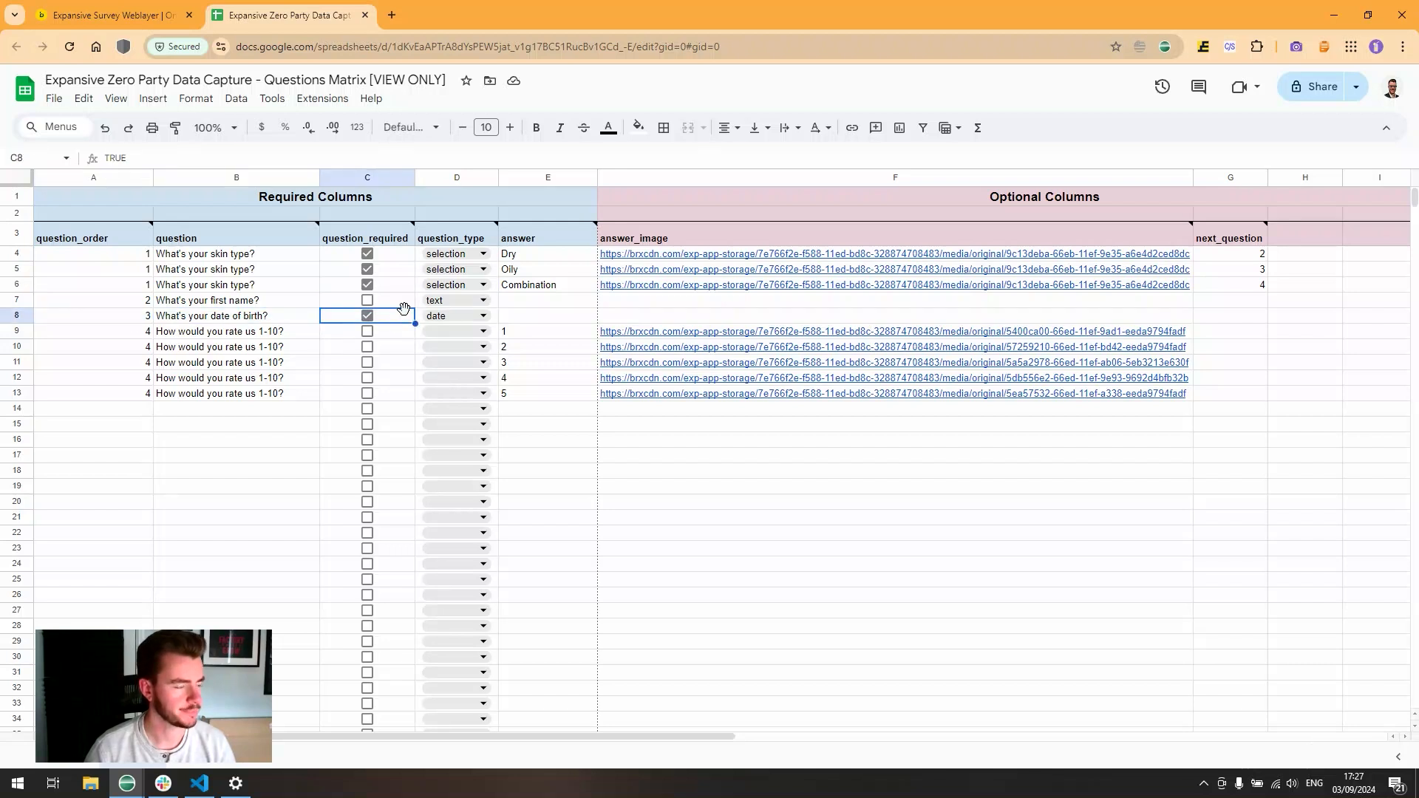
{"action": "left_click", "coordinate": [482, 253]}
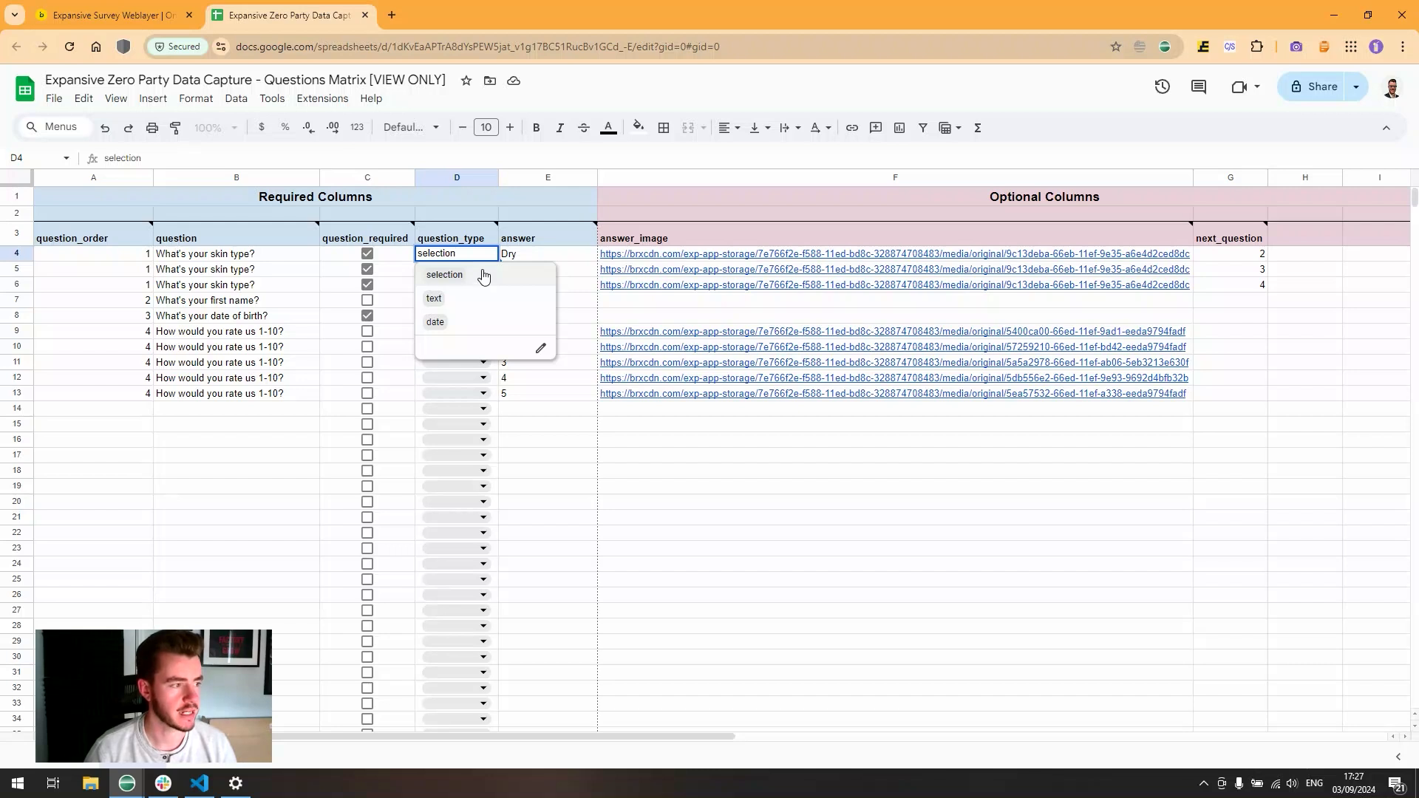
{"action": "left_click_drag", "start_coordinate": [555, 255], "coordinate": [546, 291]}
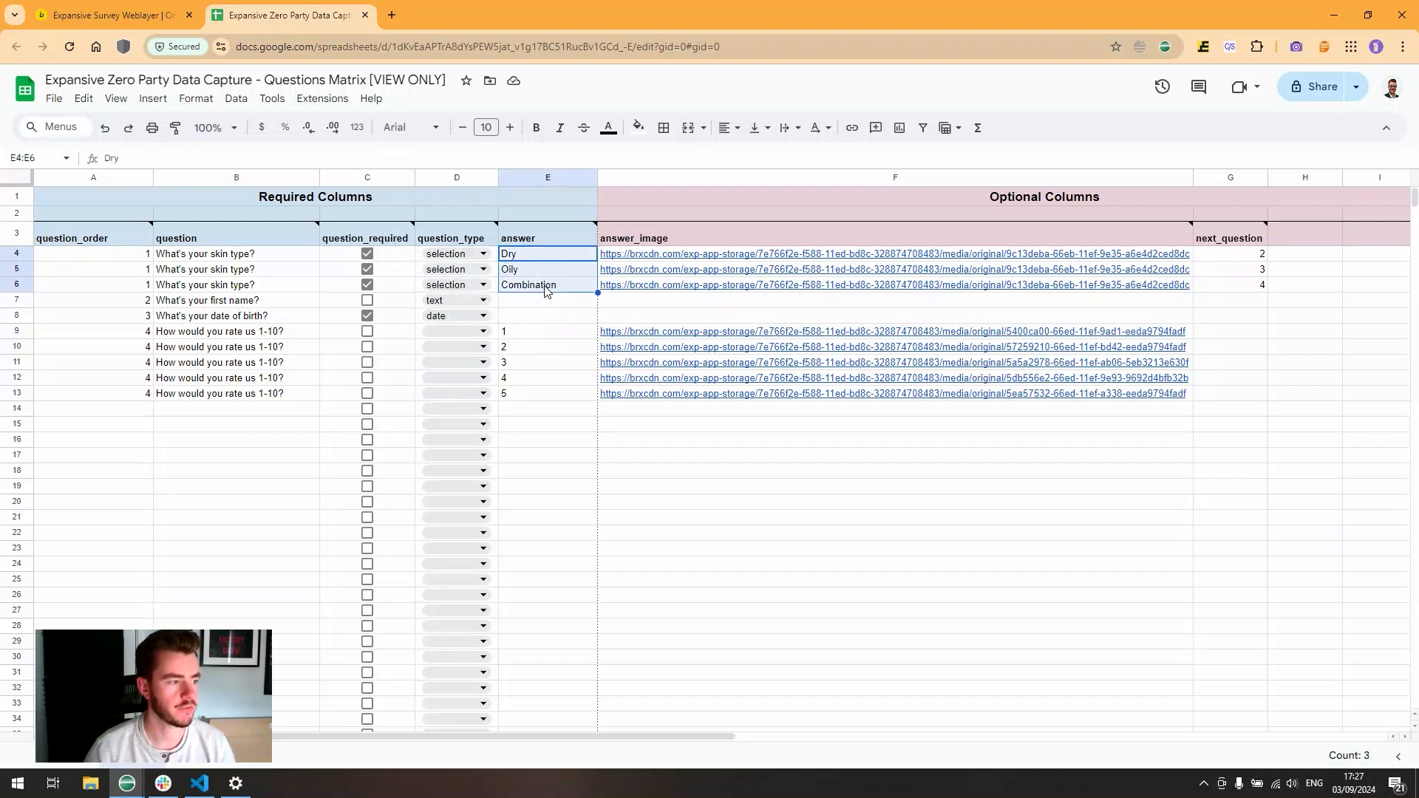
{"action": "left_click", "coordinate": [480, 254]}
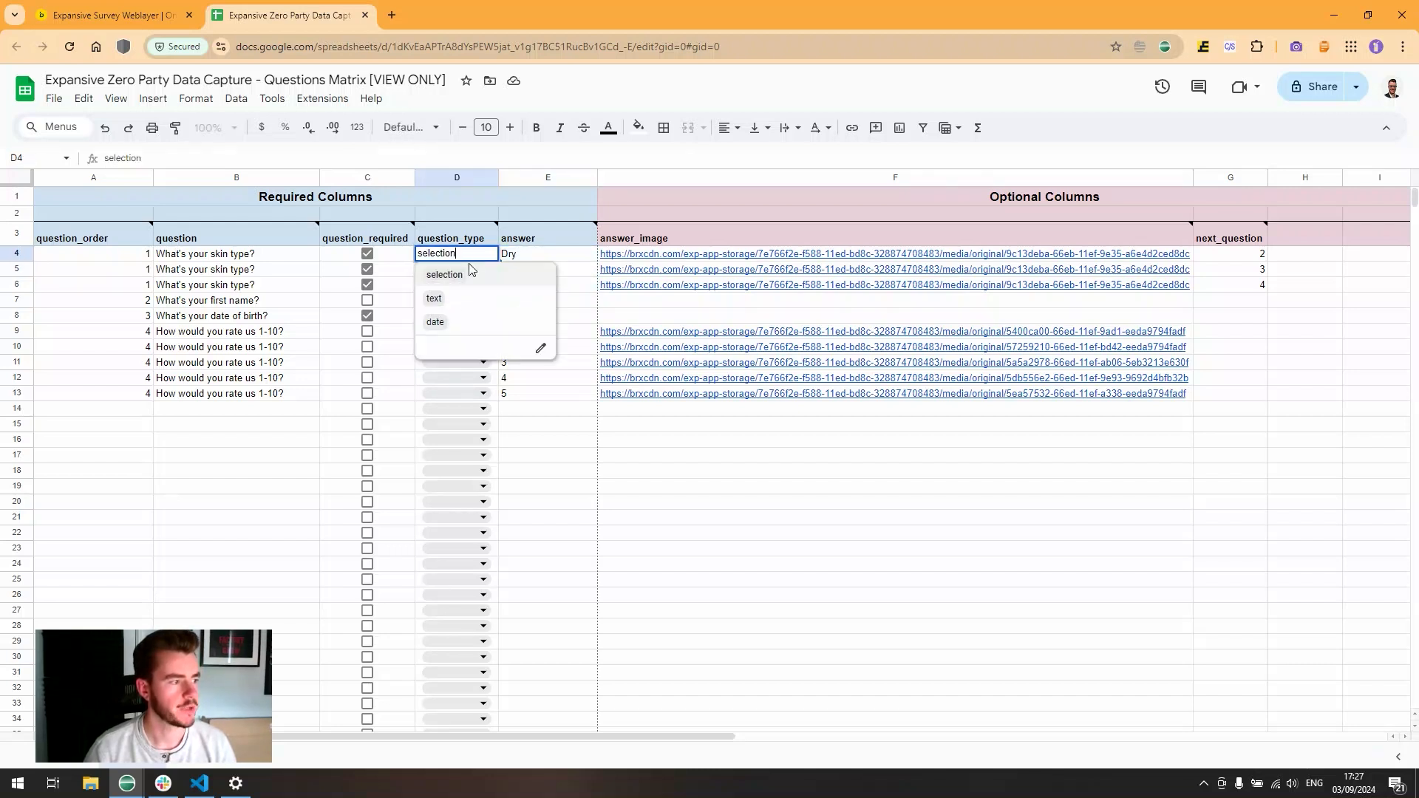
{"action": "left_click", "coordinate": [547, 315]}
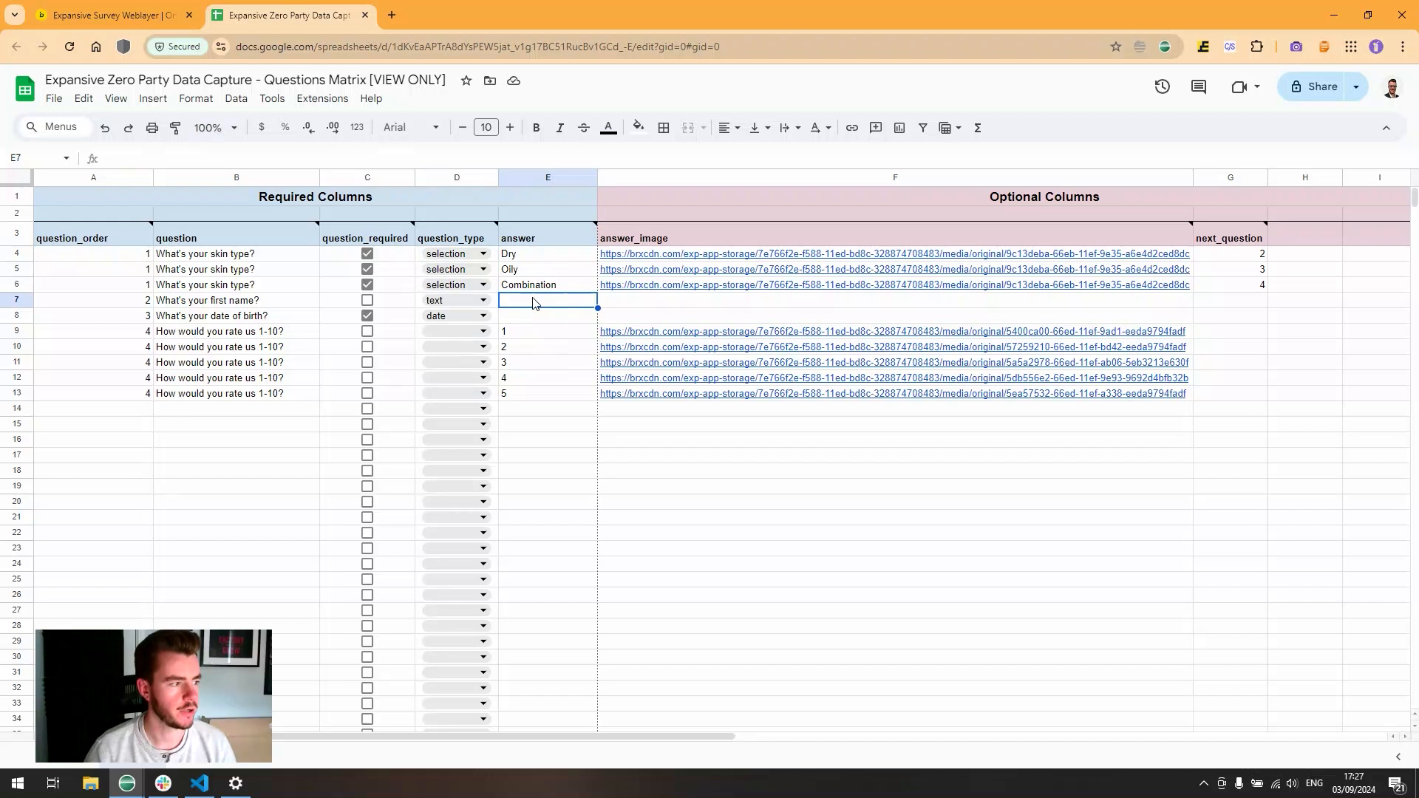
{"action": "left_click", "coordinate": [481, 316]}
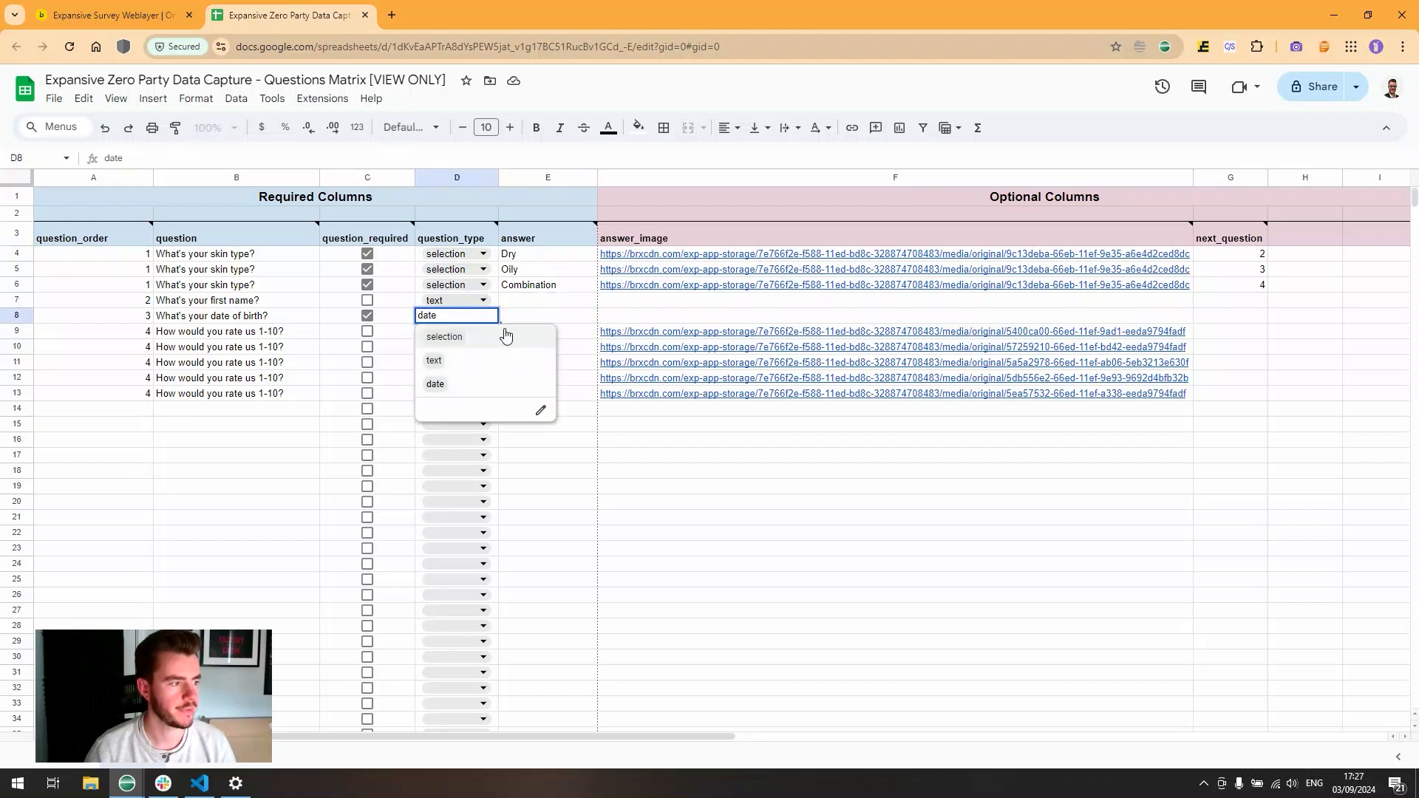
{"action": "left_click", "coordinate": [520, 296]}
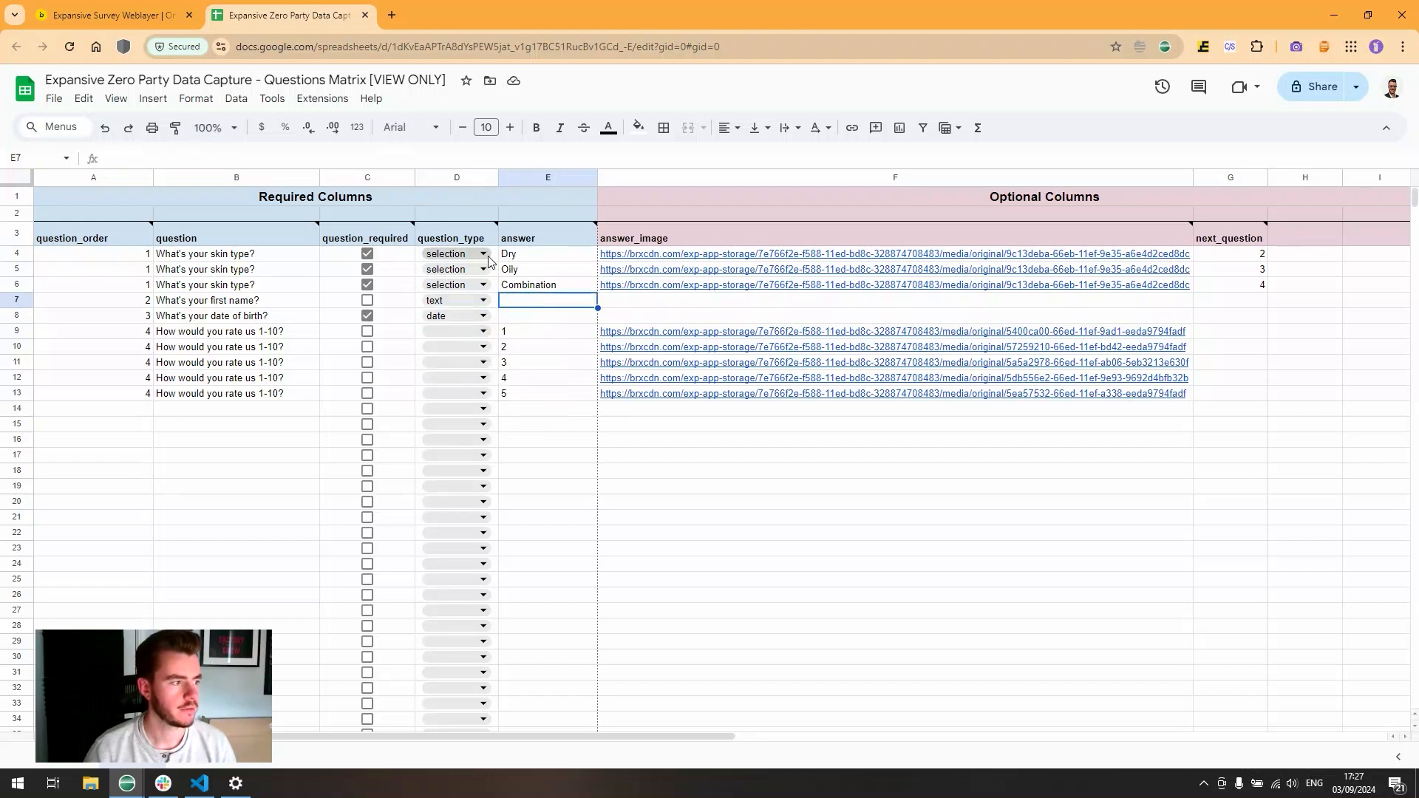
{"action": "left_click", "coordinate": [508, 255]}
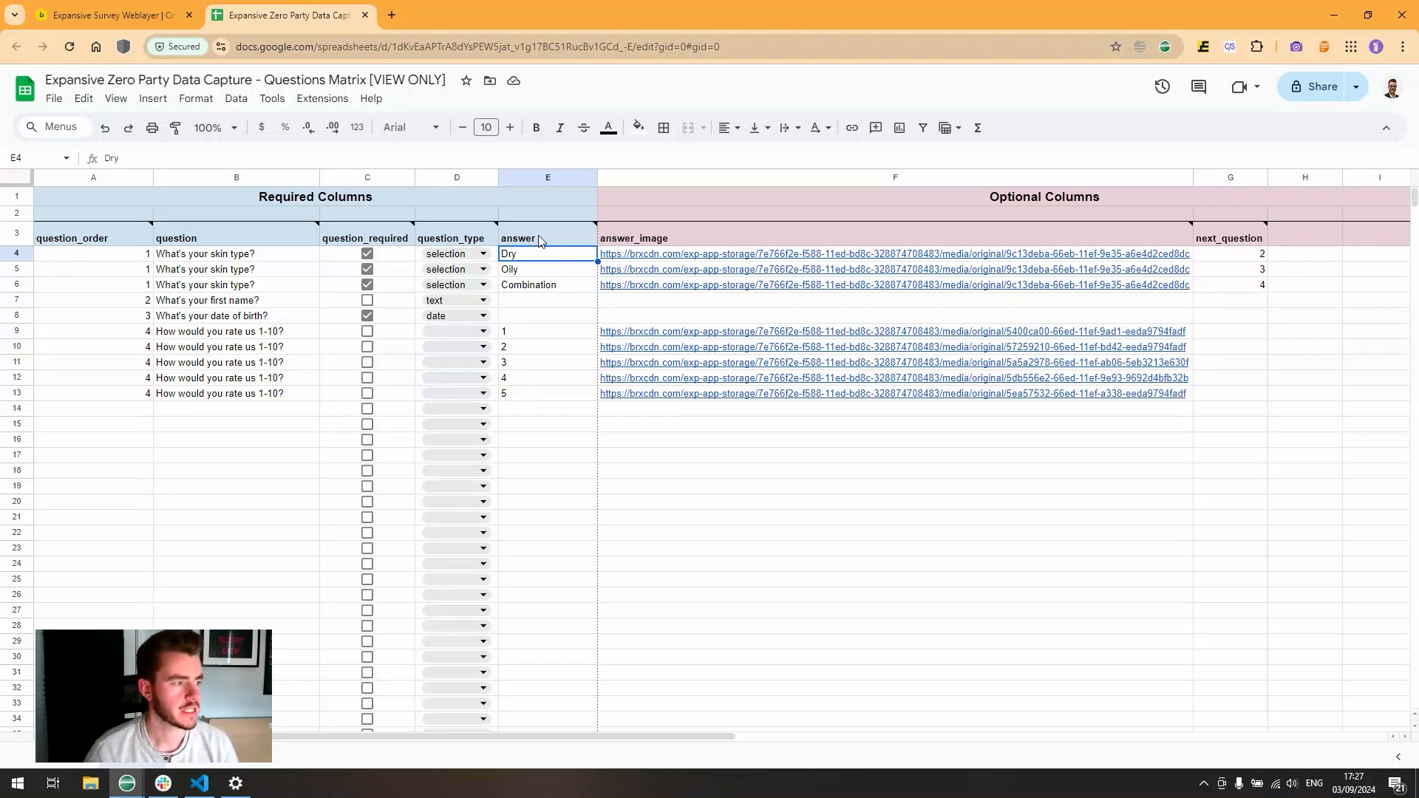
{"action": "left_click", "coordinate": [539, 285]}
{"action": "left_click_drag", "start_coordinate": [540, 255], "coordinate": [527, 394]}
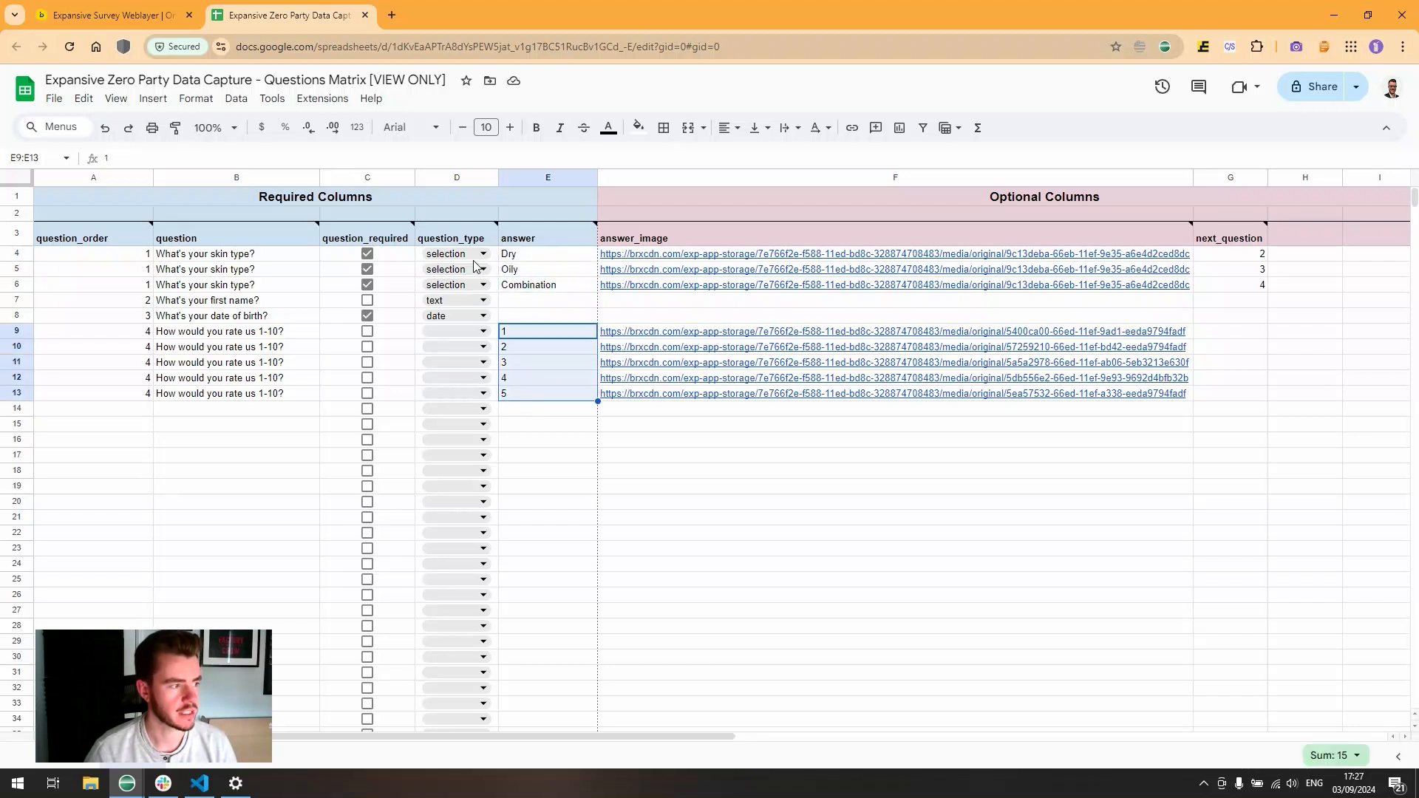
{"action": "left_click", "coordinate": [510, 334]}
{"action": "left_click", "coordinate": [484, 331]}
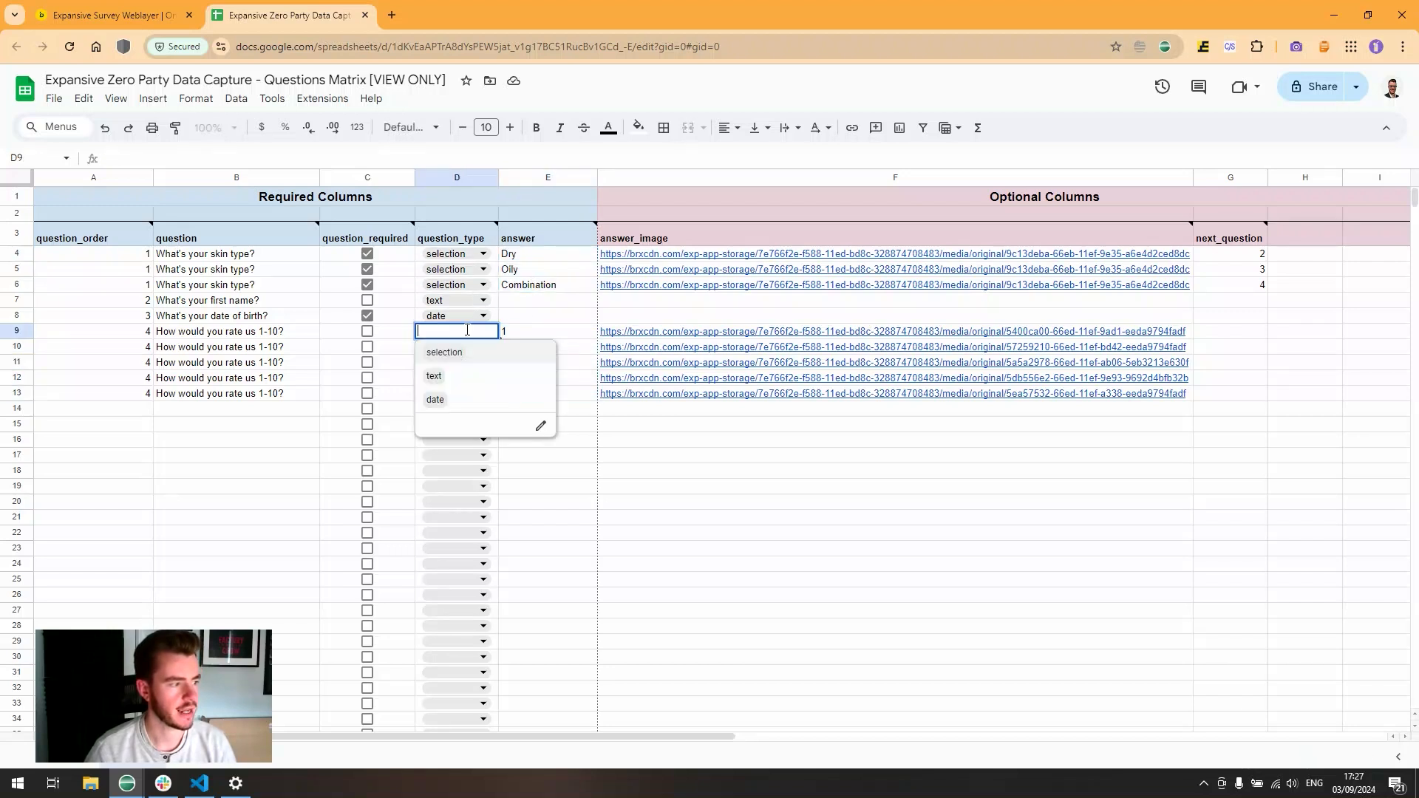
{"action": "left_click", "coordinate": [484, 334]}
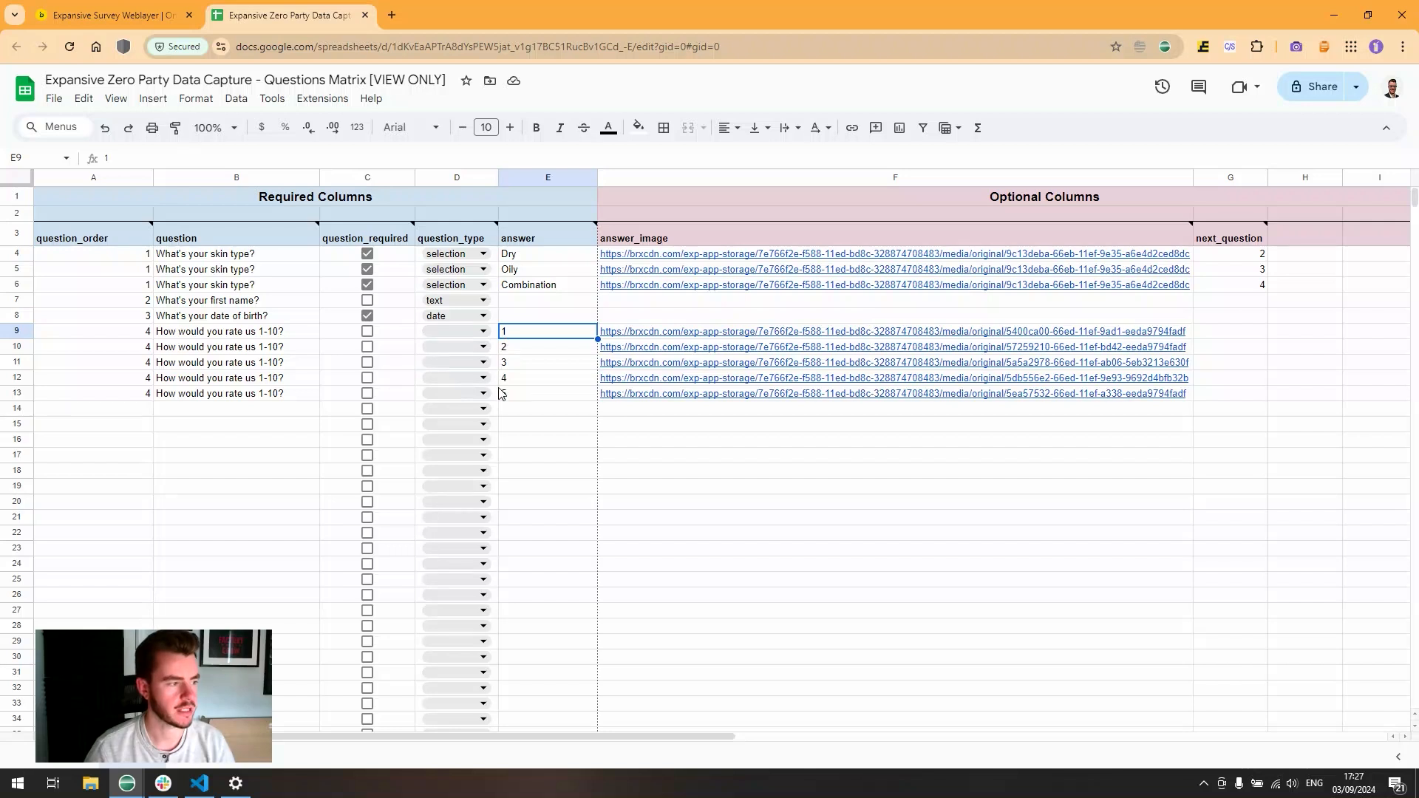
{"action": "left_click", "coordinate": [484, 337]}
{"action": "left_click", "coordinate": [482, 354]}
{"action": "left_click", "coordinate": [481, 334]}
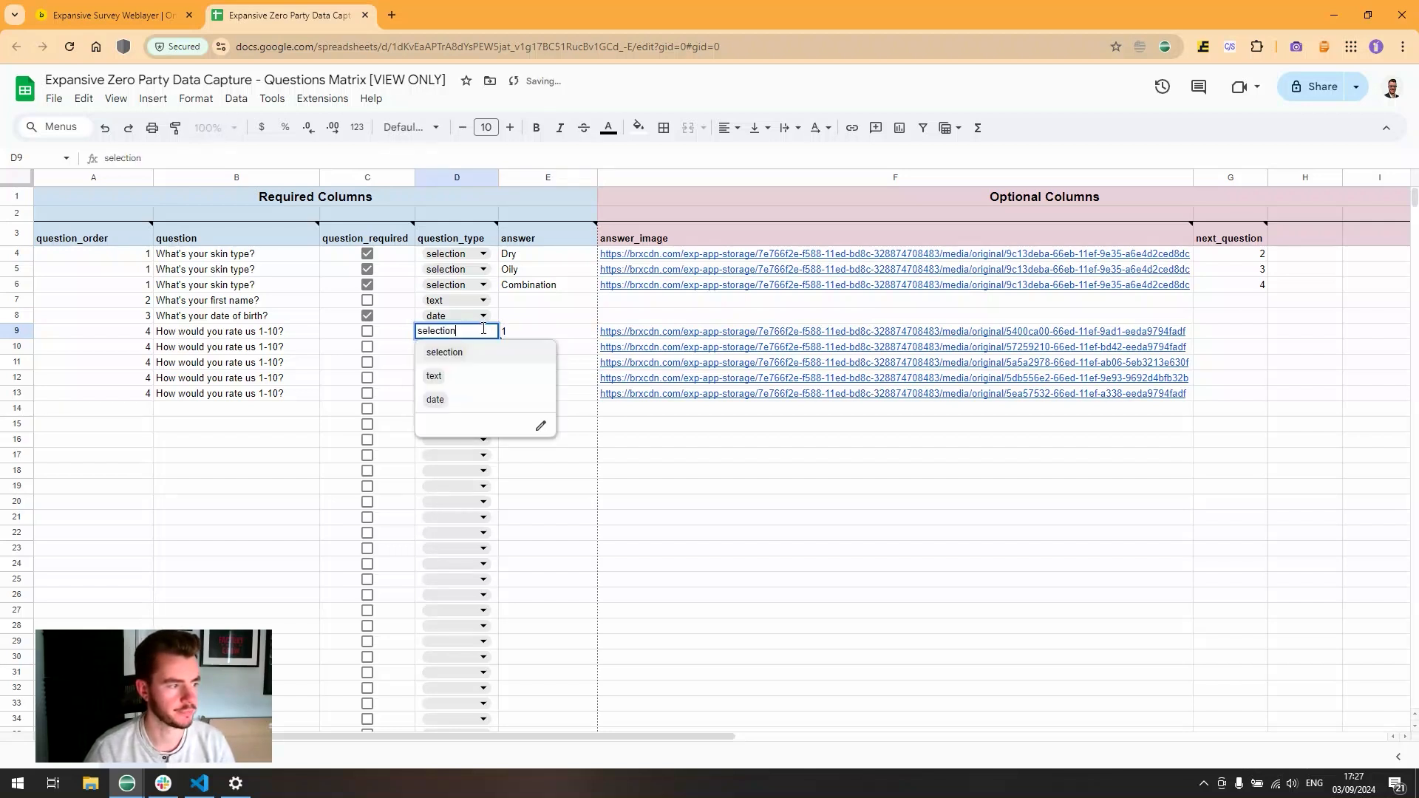
{"action": "key", "text": "Escape"}
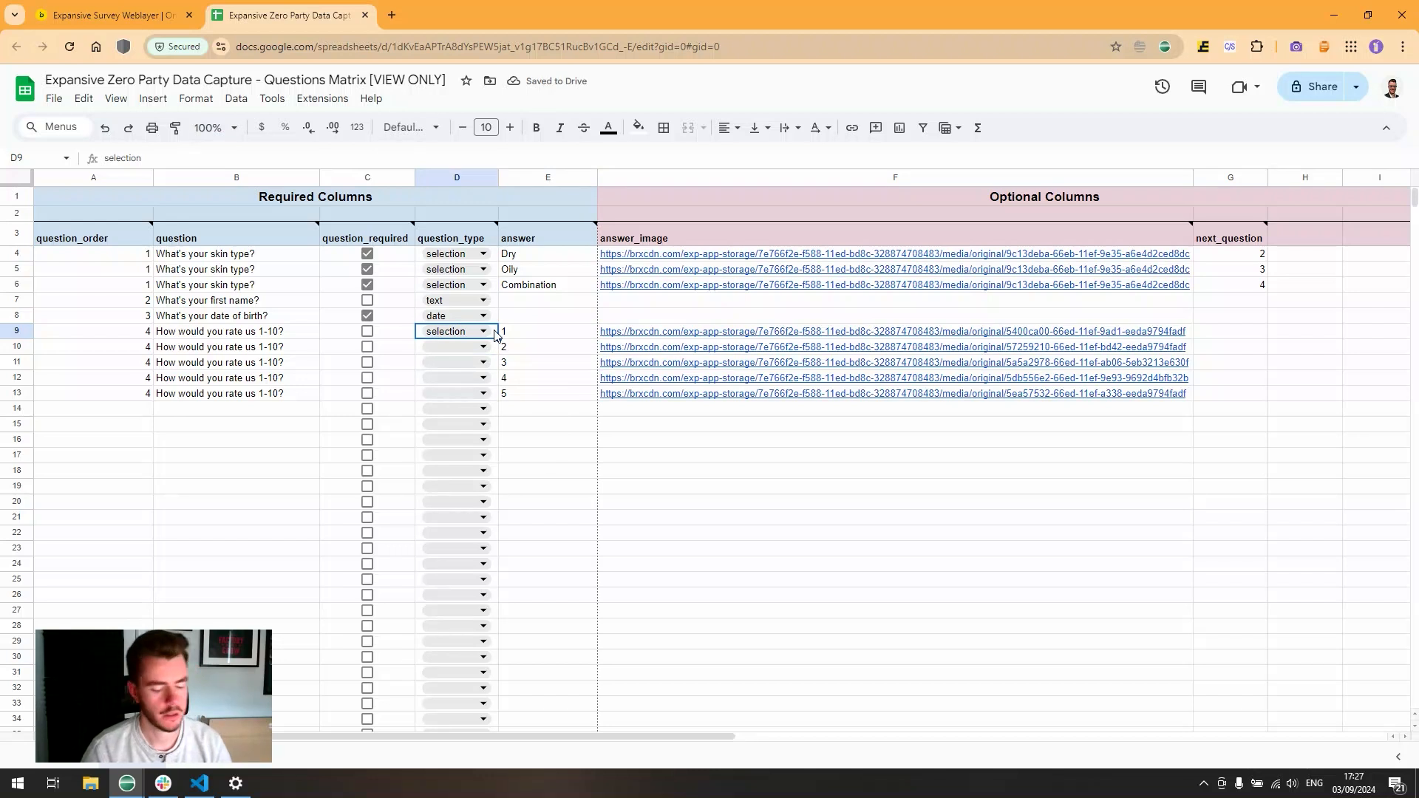
{"action": "key", "text": "Delete"}
{"action": "left_click_drag", "start_coordinate": [532, 335], "coordinate": [532, 392]}
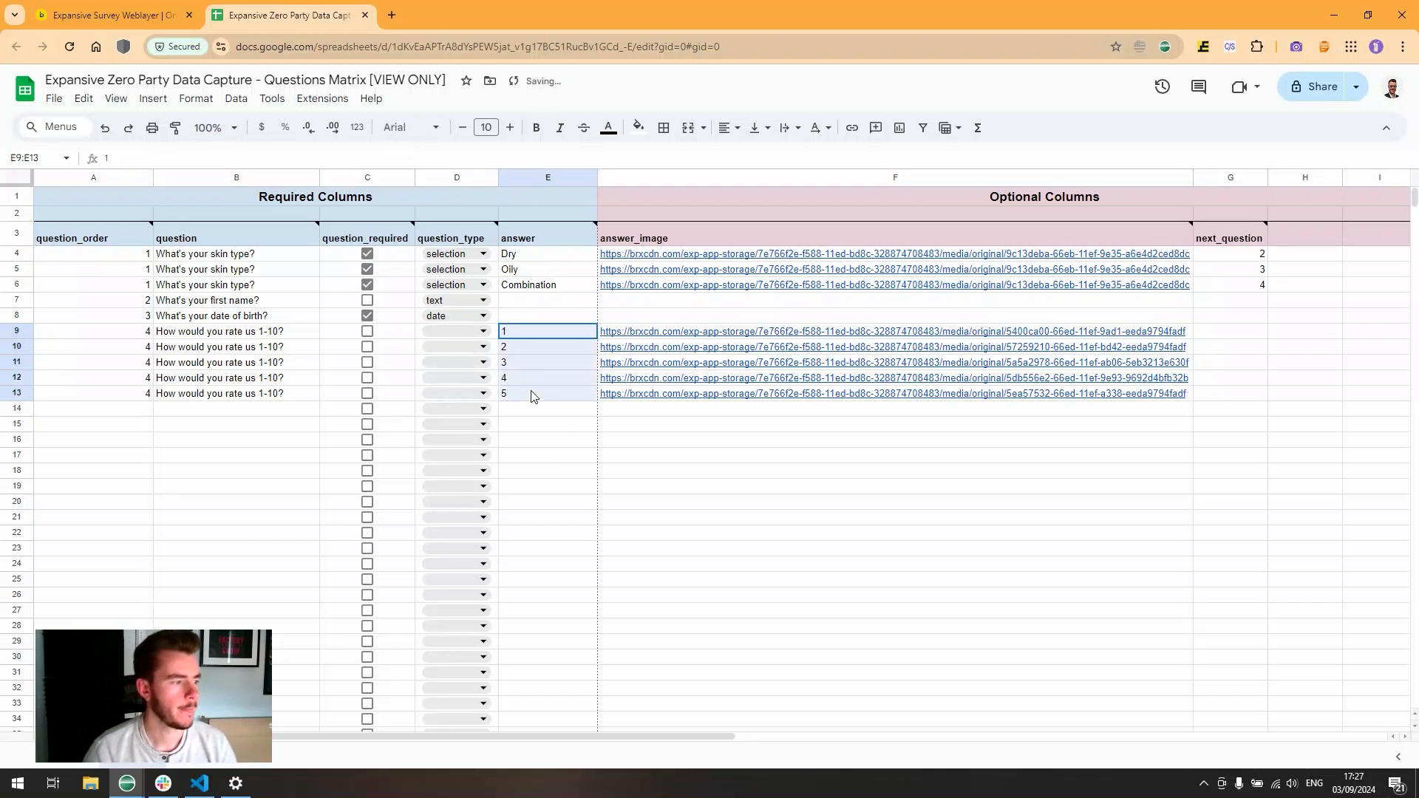
{"action": "left_click", "coordinate": [524, 336]}
{"action": "left_click_drag", "start_coordinate": [564, 302], "coordinate": [538, 318]}
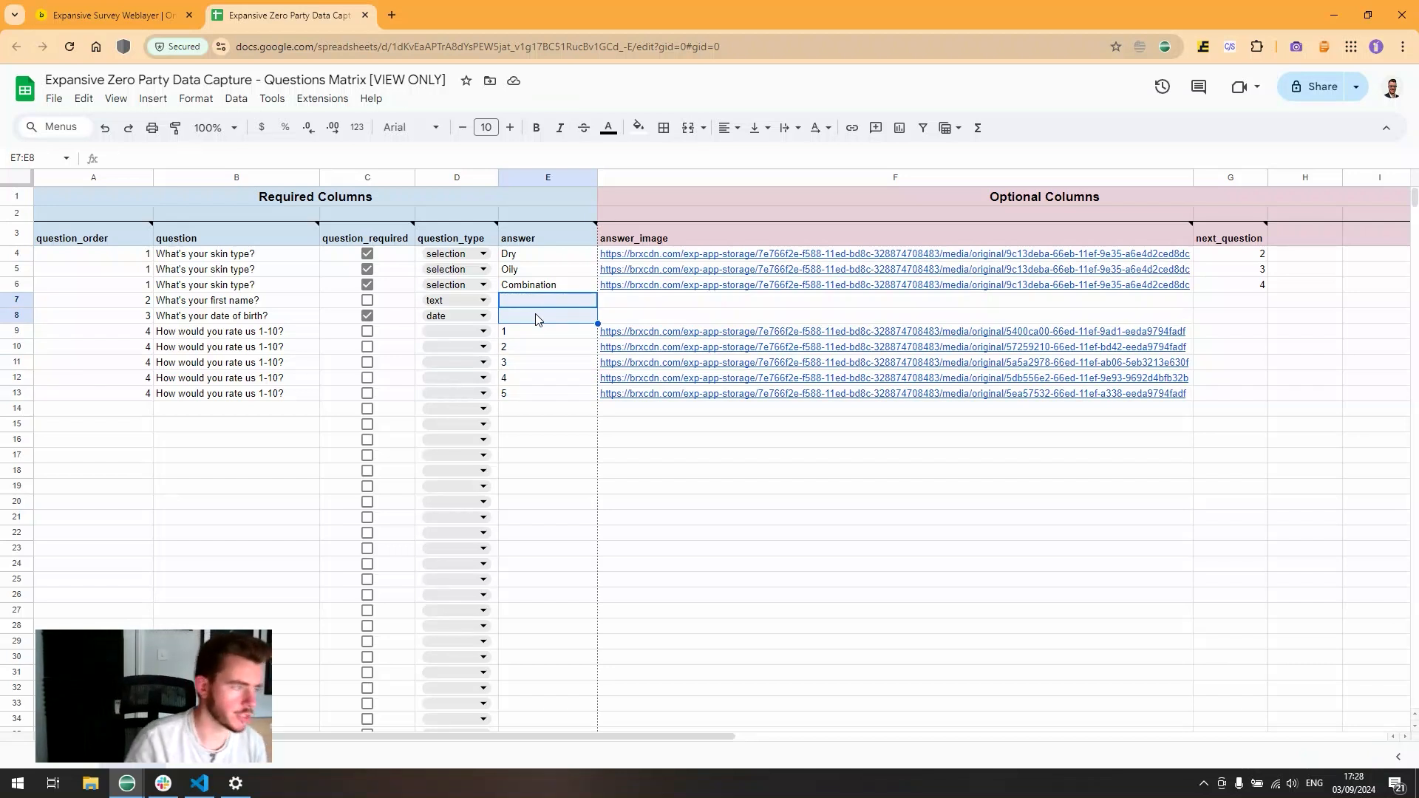
{"action": "left_click", "coordinate": [544, 300]}
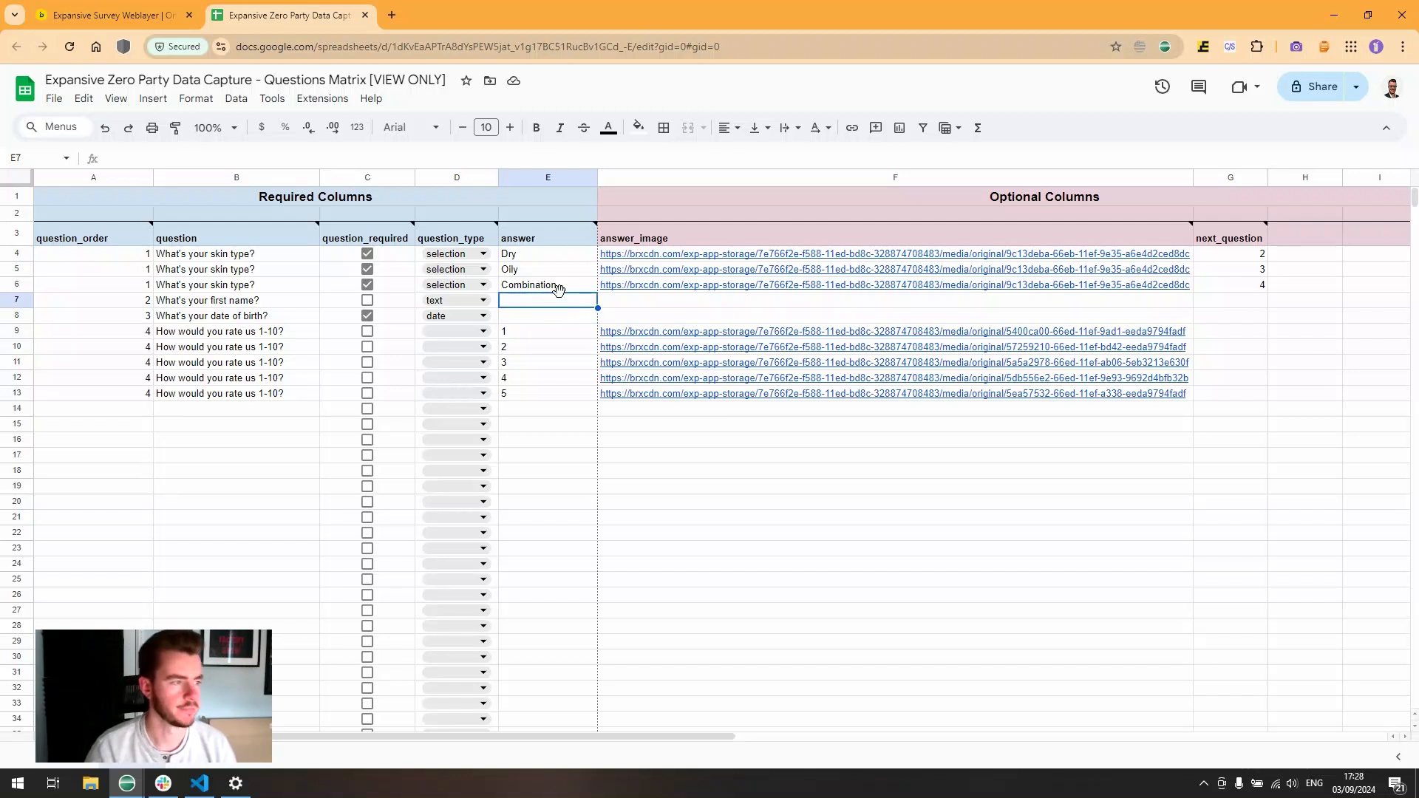
{"action": "mouse_move", "coordinate": [625, 245]}
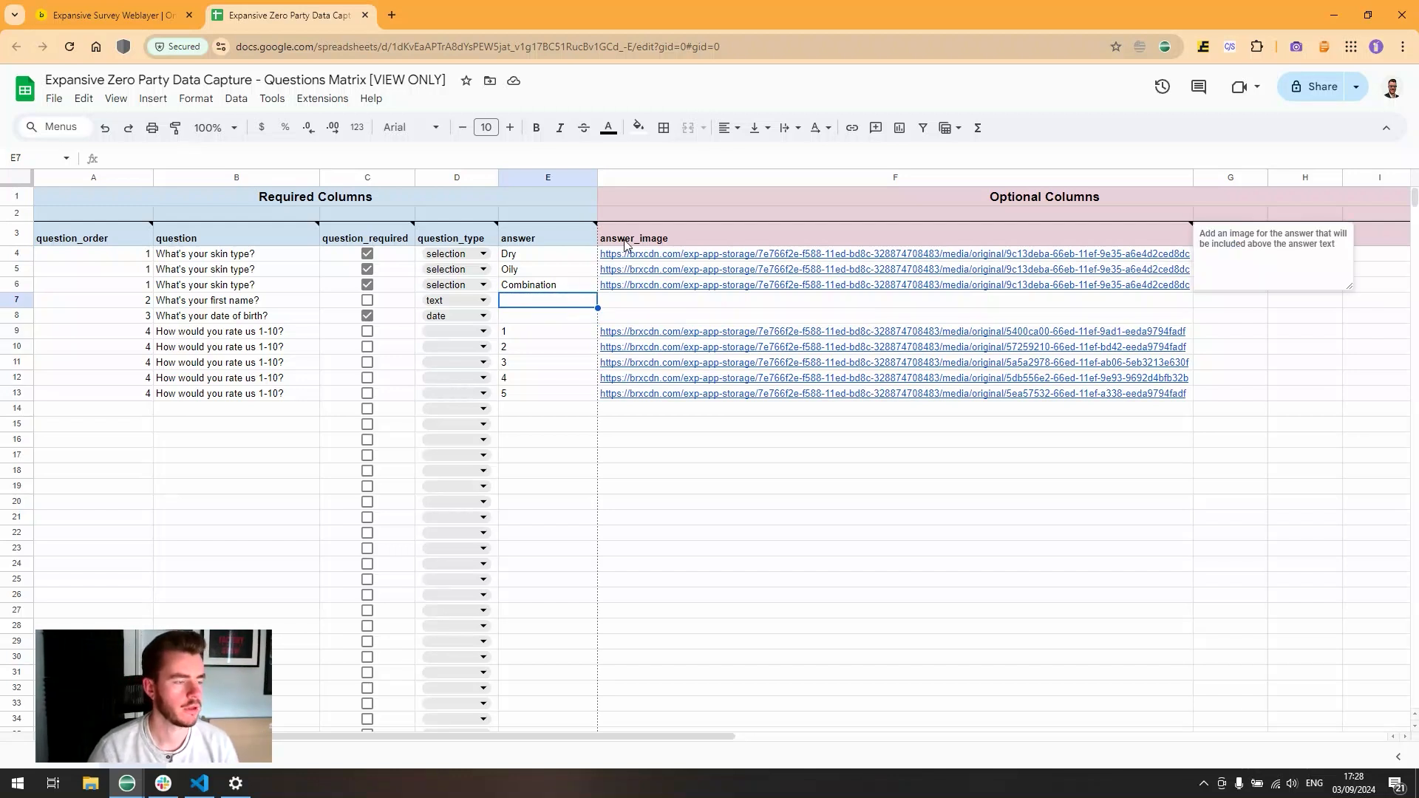
{"action": "left_click", "coordinate": [990, 199]}
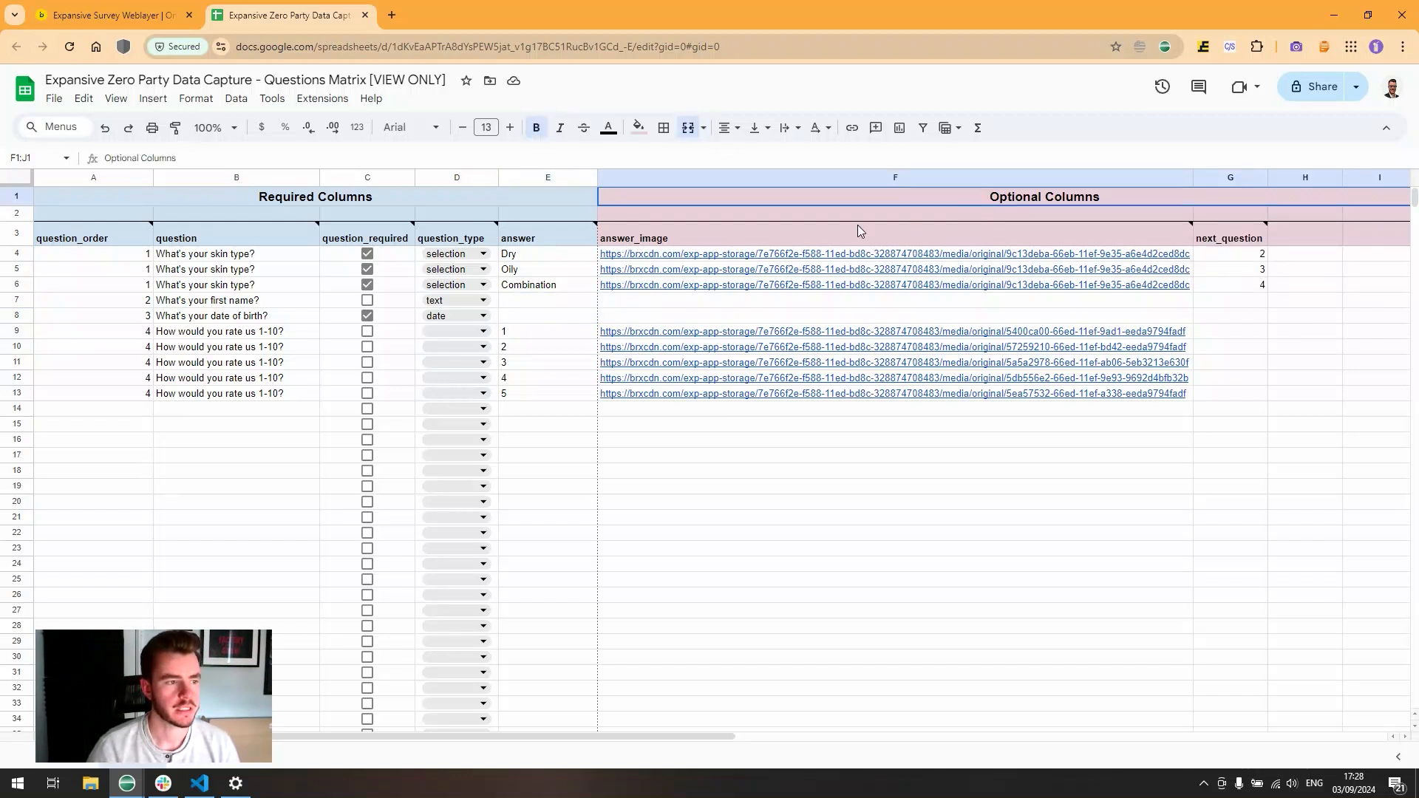
{"action": "left_click_drag", "start_coordinate": [829, 233], "coordinate": [829, 393]}
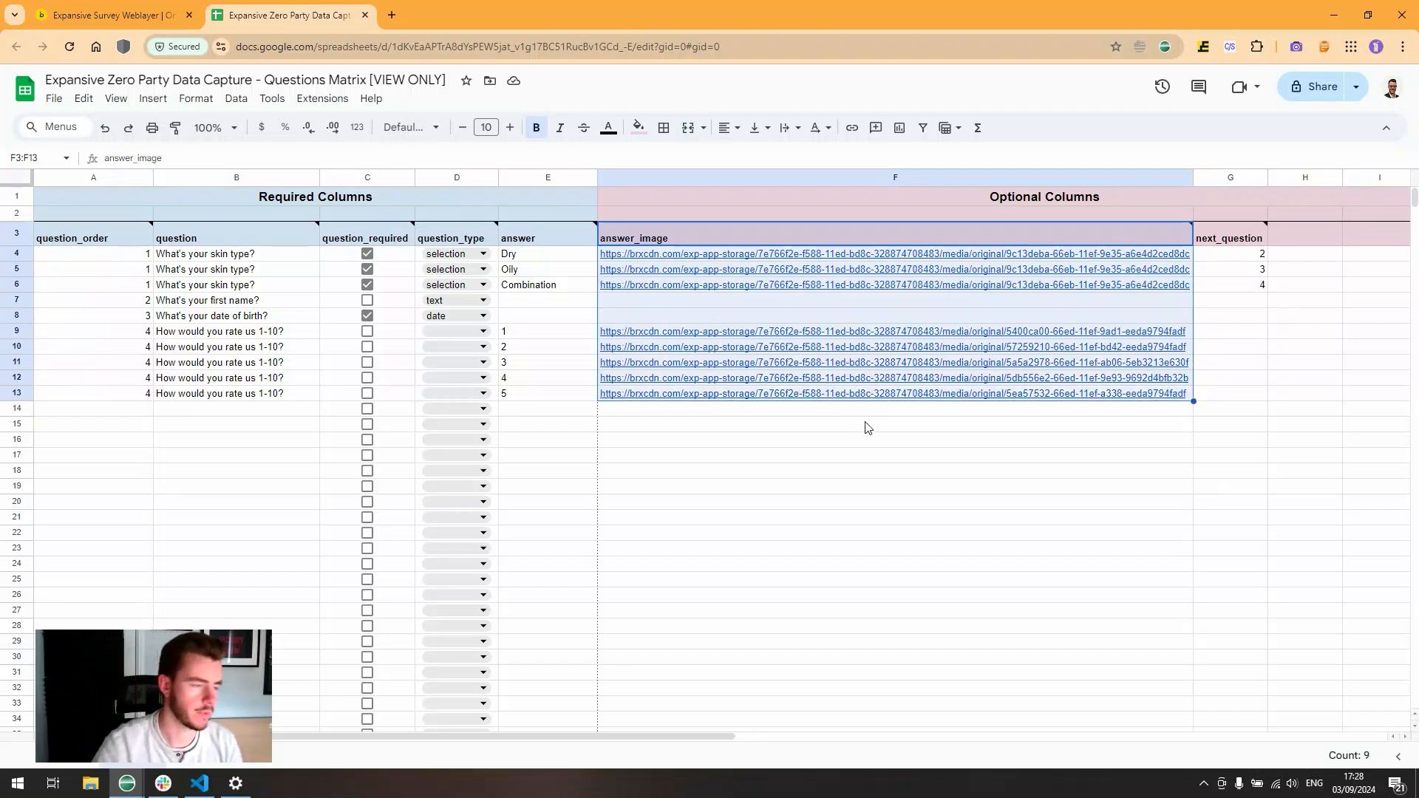
{"action": "mouse_move", "coordinate": [1218, 244]}
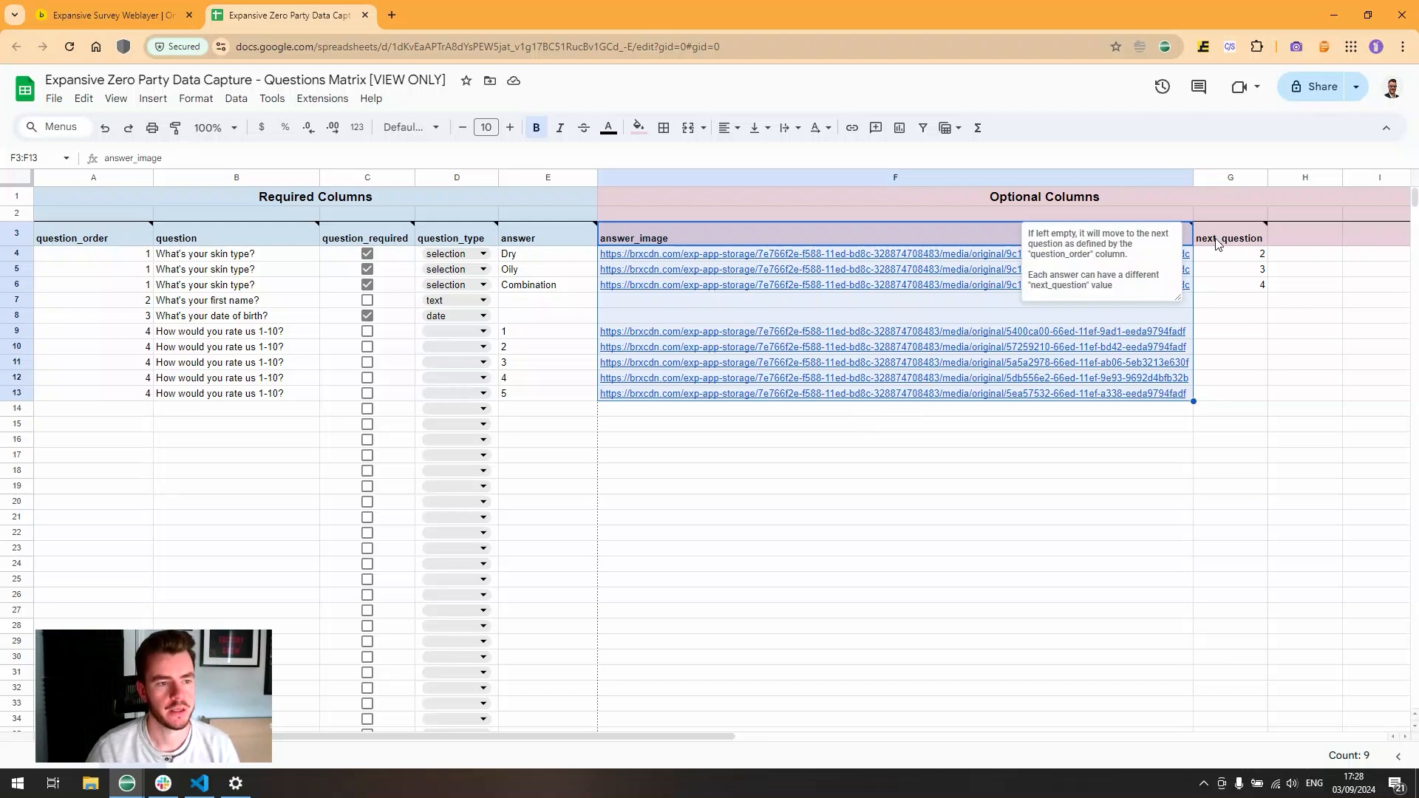
{"action": "left_click", "coordinate": [1232, 182]}
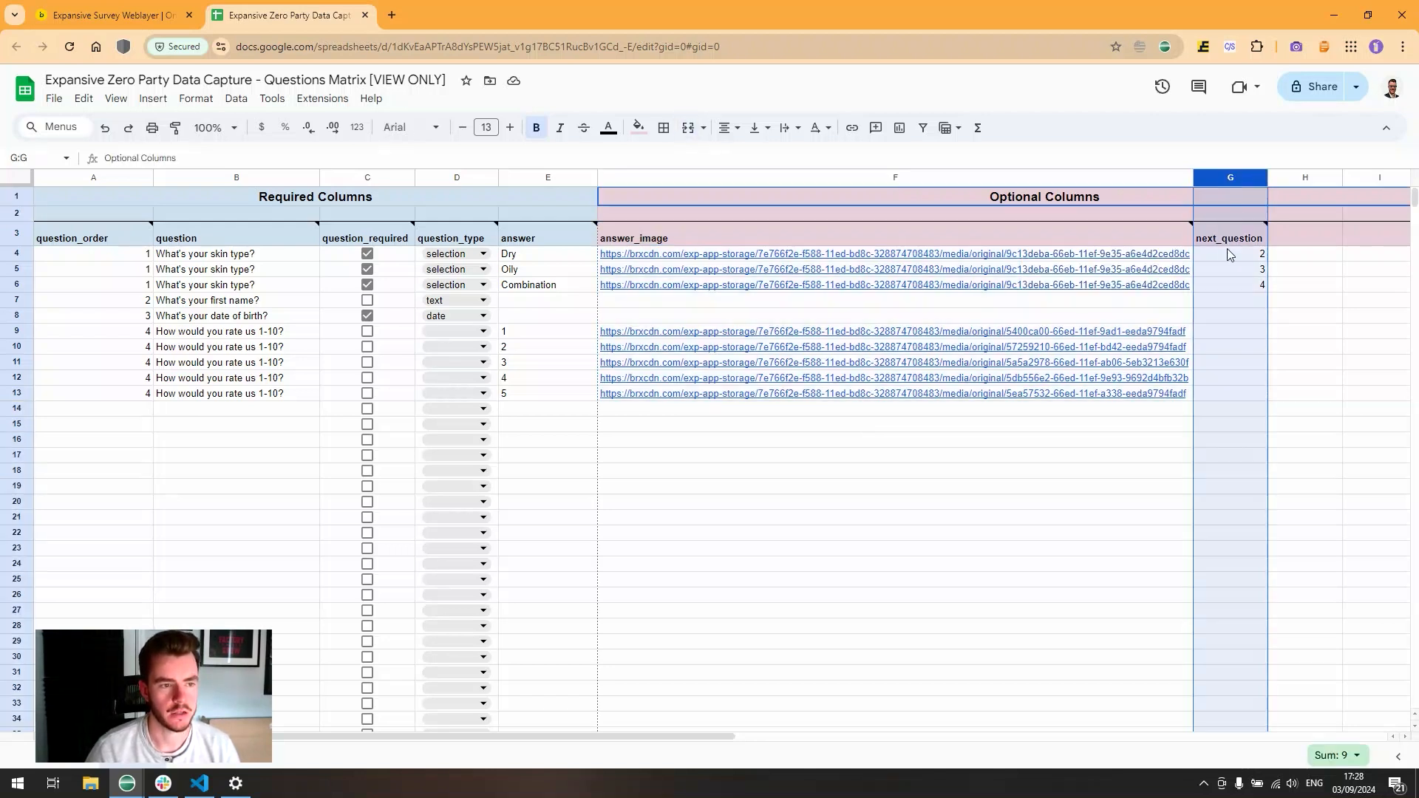
{"action": "left_click_drag", "start_coordinate": [1226, 238], "coordinate": [1228, 286]}
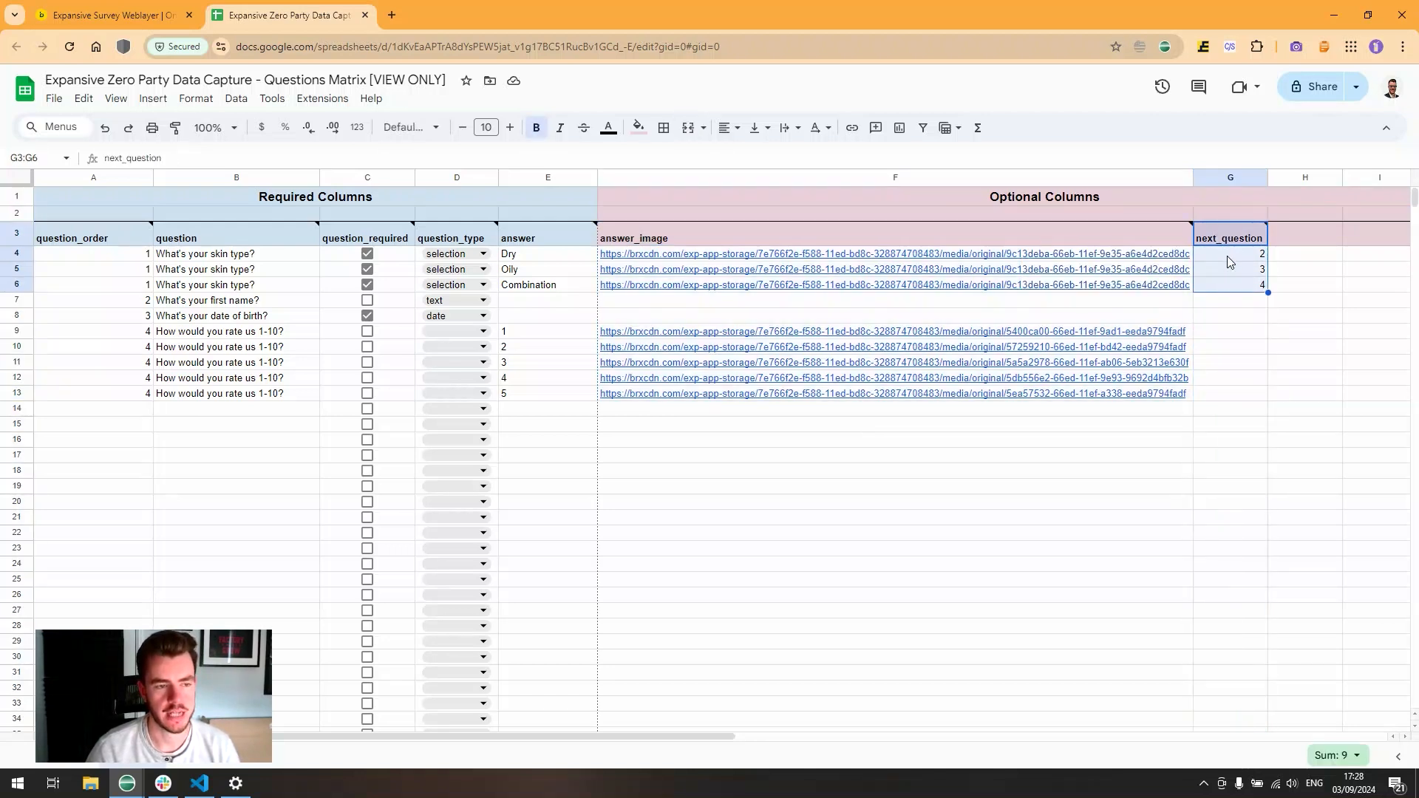
{"action": "left_click", "coordinate": [1229, 262]}
{"action": "left_click", "coordinate": [1233, 287]}
{"action": "left_click_drag", "start_coordinate": [1230, 254], "coordinate": [1230, 286]}
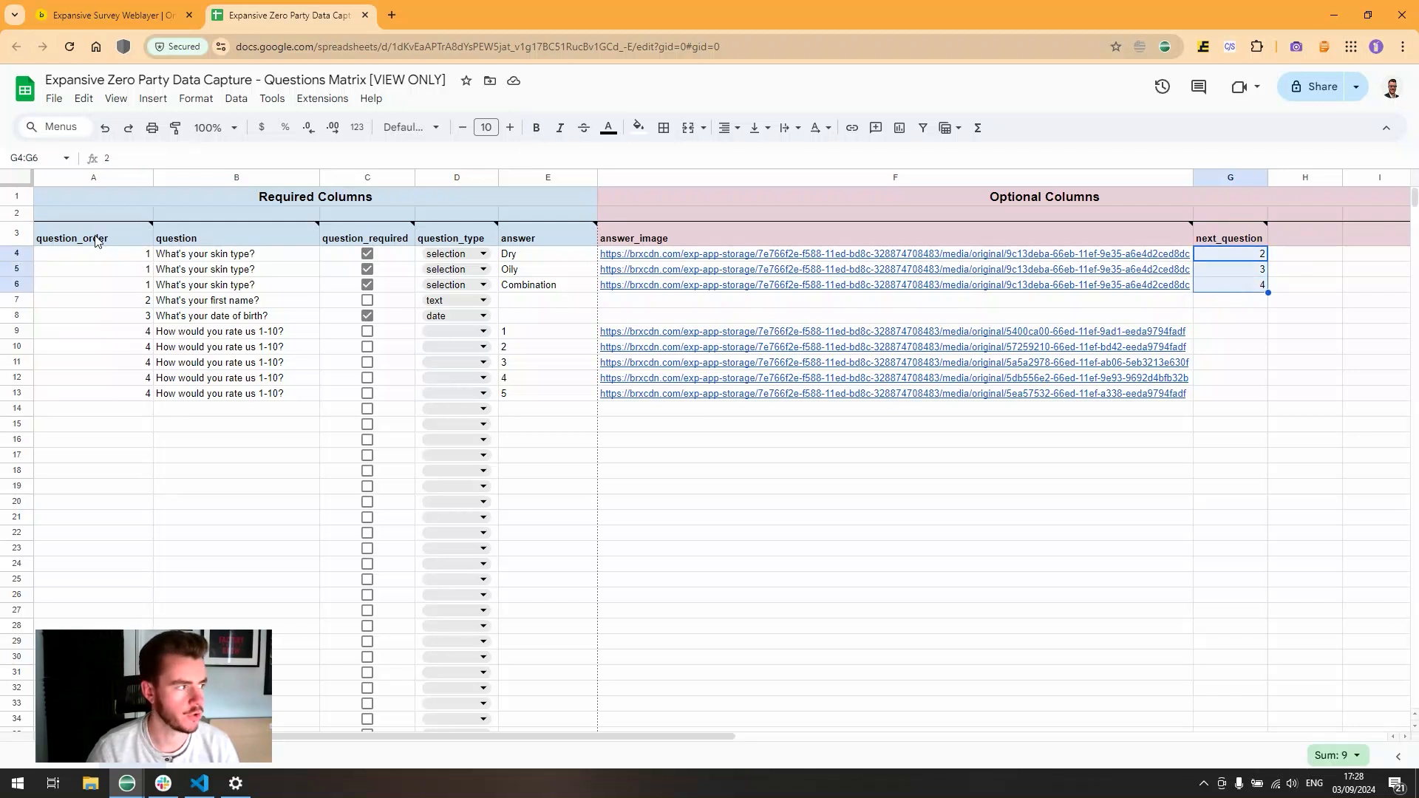
{"action": "left_click_drag", "start_coordinate": [96, 242], "coordinate": [89, 399]}
{"action": "left_click", "coordinate": [88, 397]}
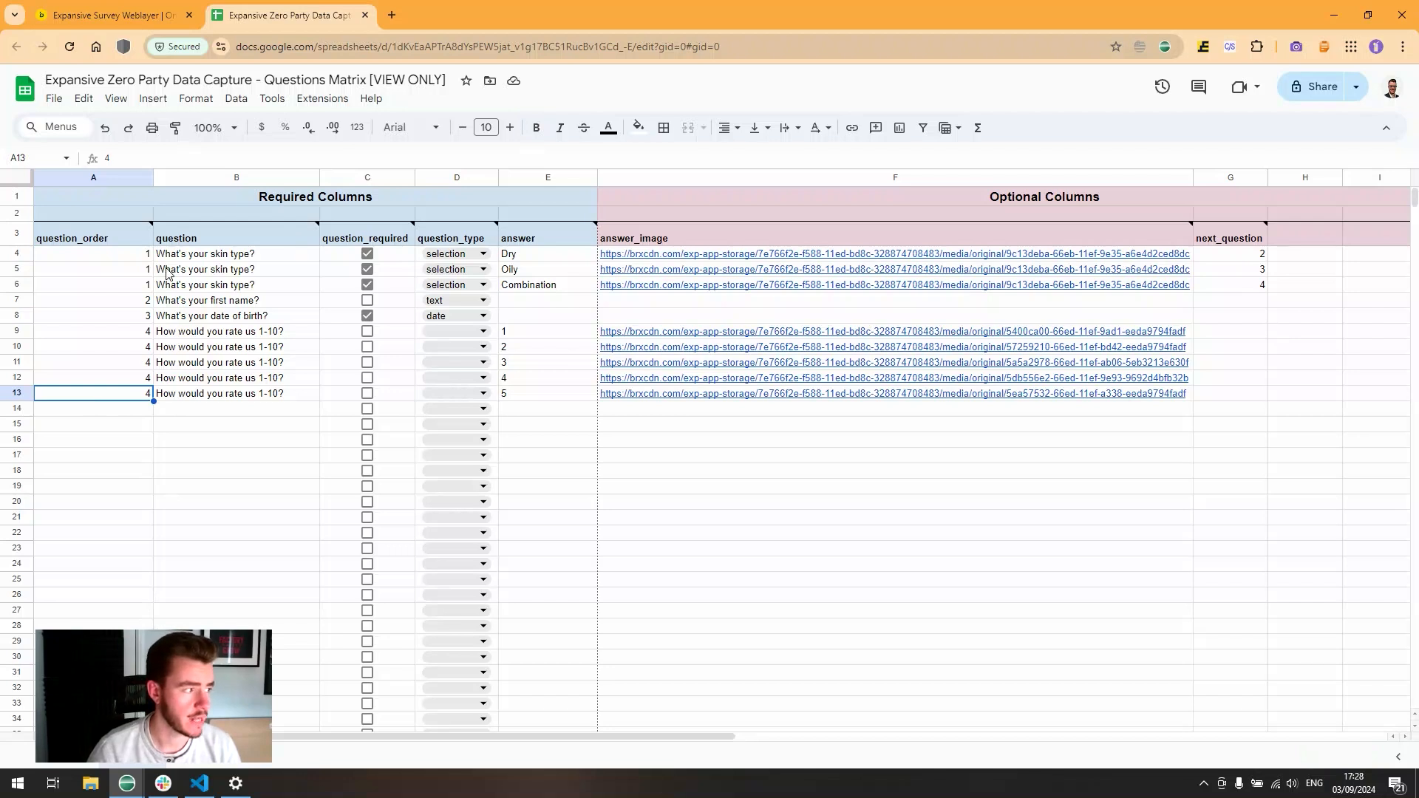
{"action": "left_click_drag", "start_coordinate": [136, 253], "coordinate": [1246, 286]}
{"action": "left_click", "coordinate": [1242, 258]}
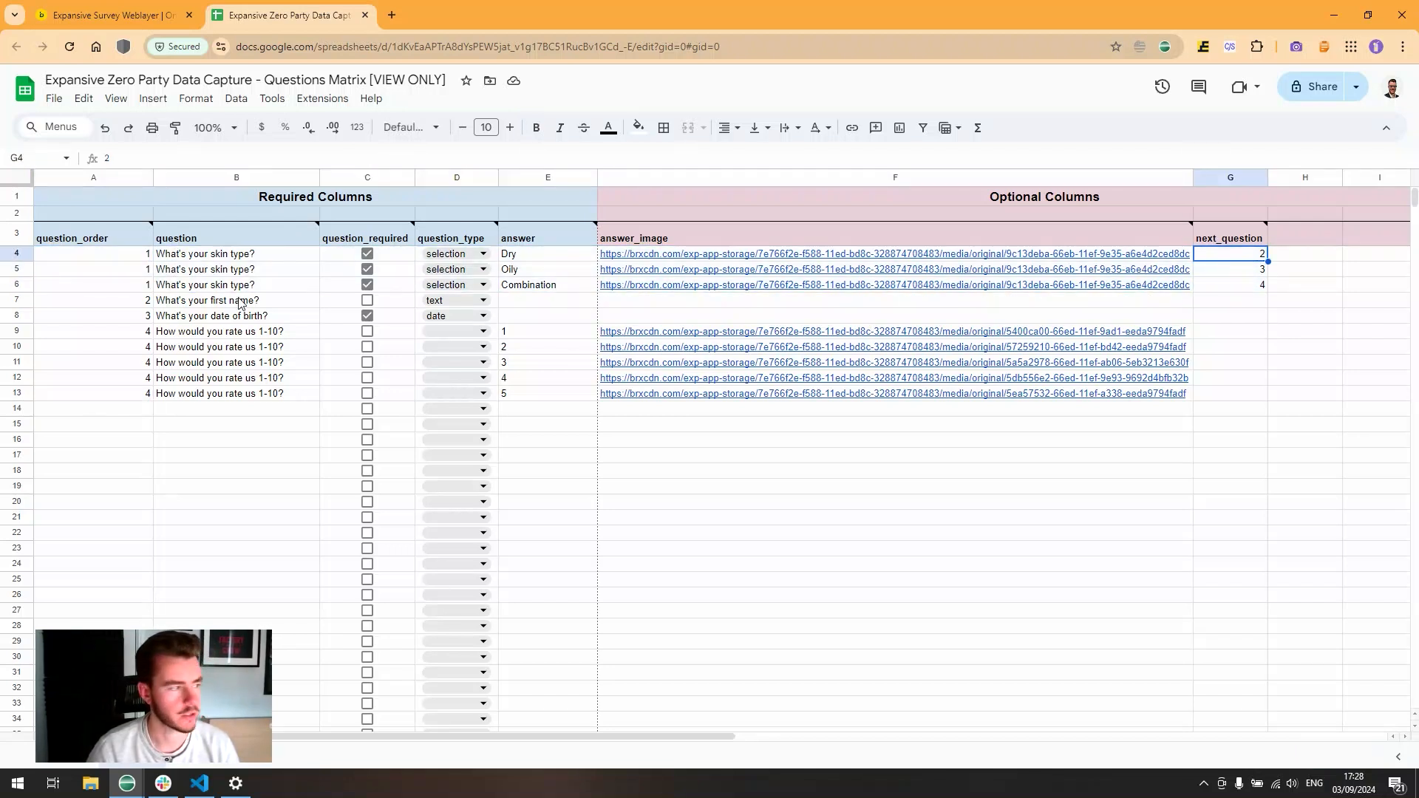
{"action": "left_click", "coordinate": [133, 301]}
{"action": "left_click", "coordinate": [295, 301]}
{"action": "left_click", "coordinate": [1250, 270]}
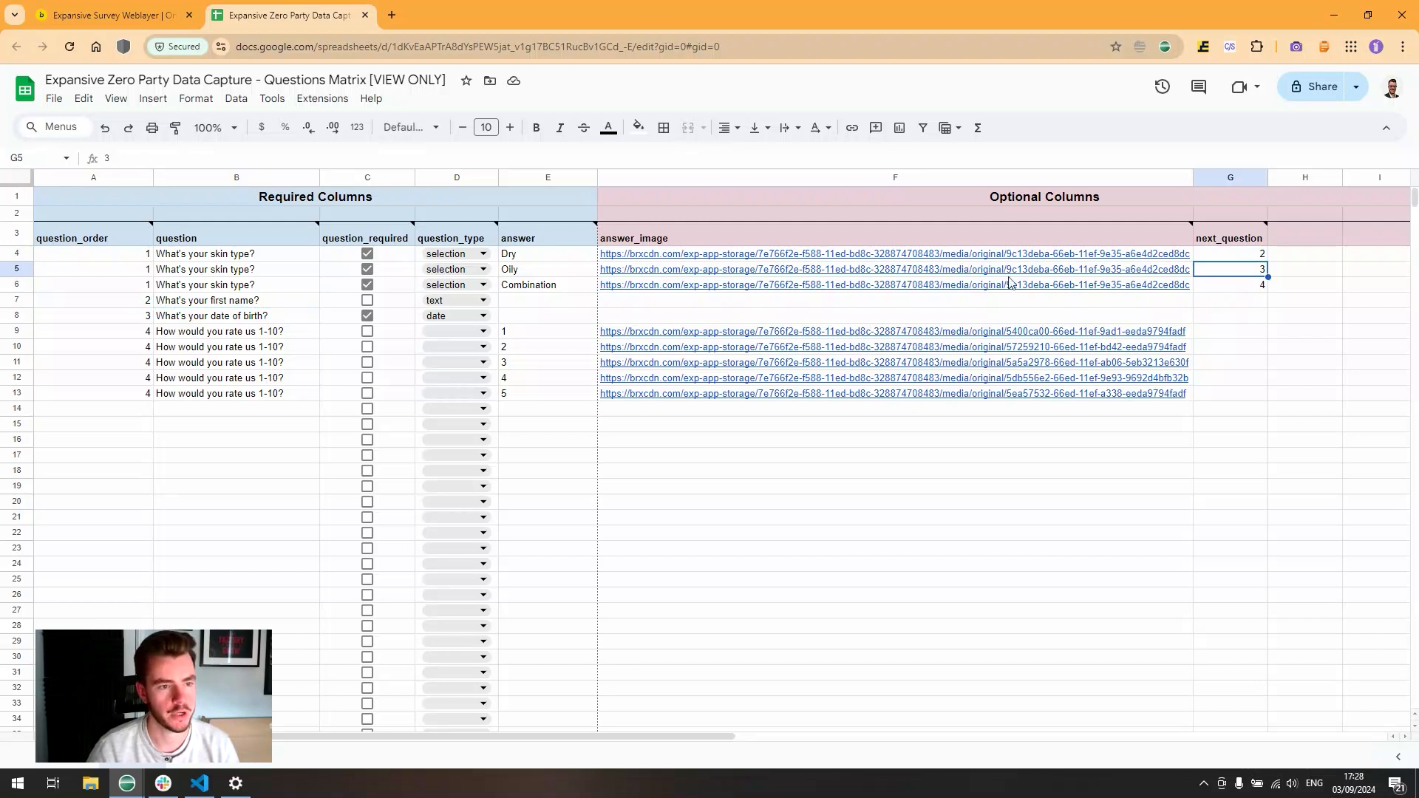
{"action": "left_click_drag", "start_coordinate": [85, 321], "coordinate": [262, 333]}
{"action": "left_click", "coordinate": [265, 333]}
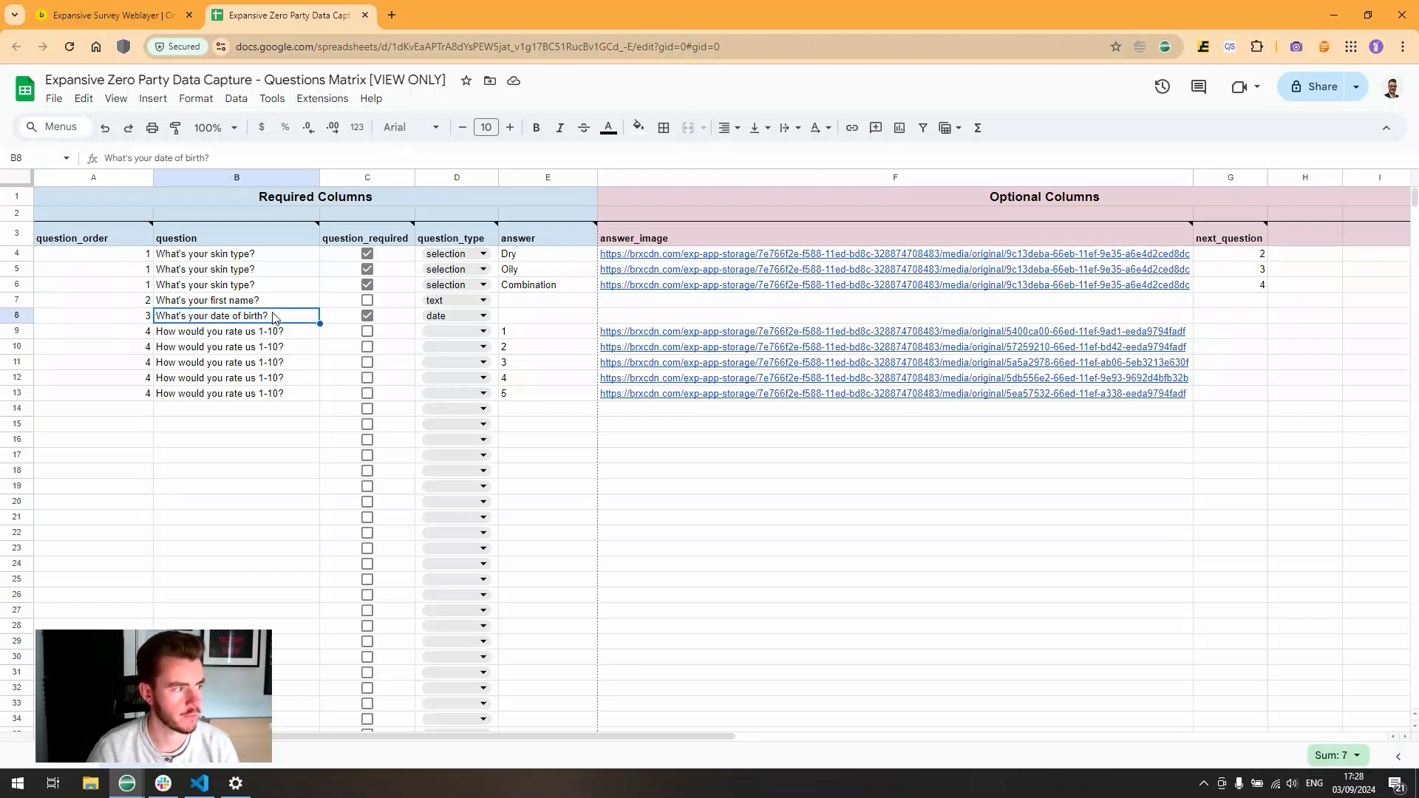
{"action": "left_click", "coordinate": [1233, 290]}
{"action": "left_click_drag", "start_coordinate": [148, 334], "coordinate": [222, 397]}
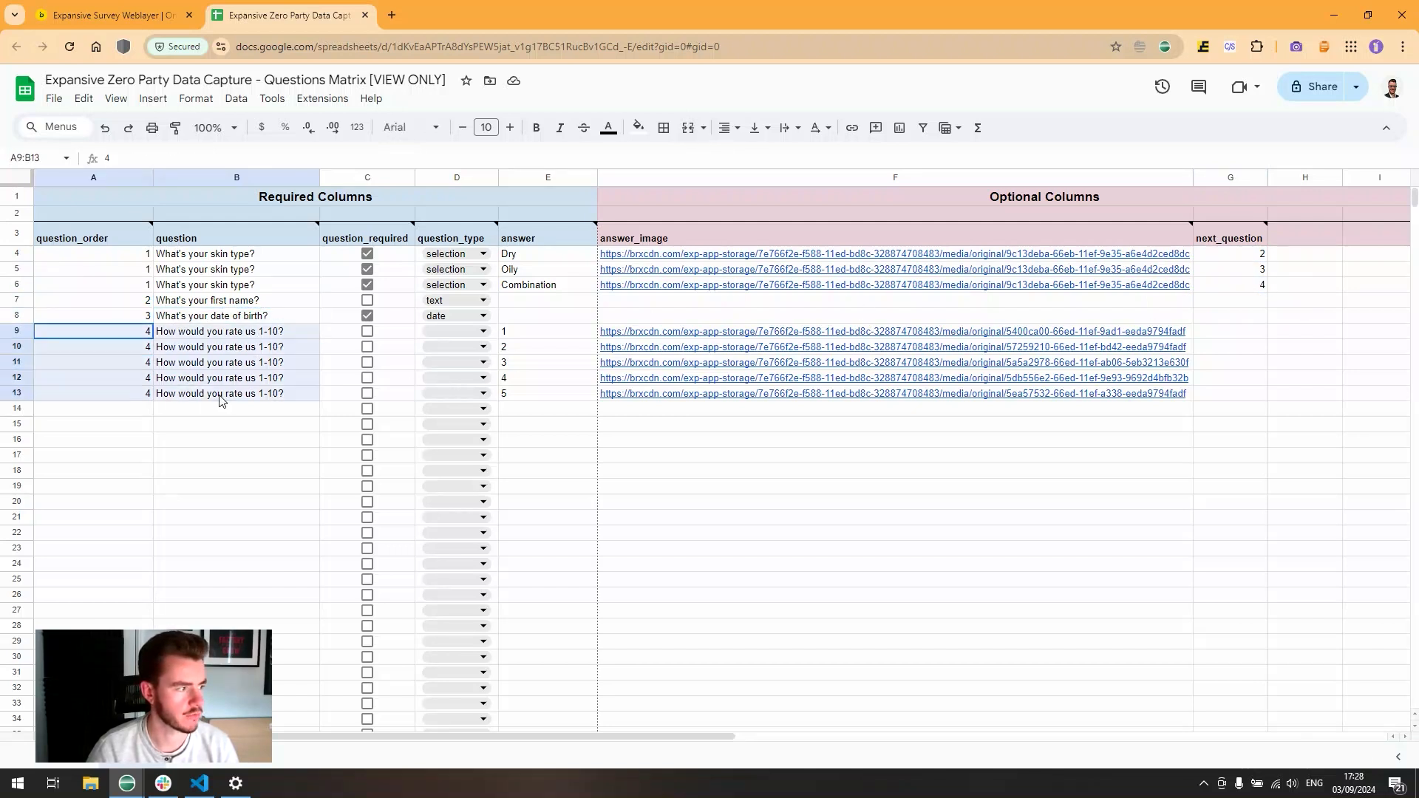
{"action": "left_click", "coordinate": [143, 255]}
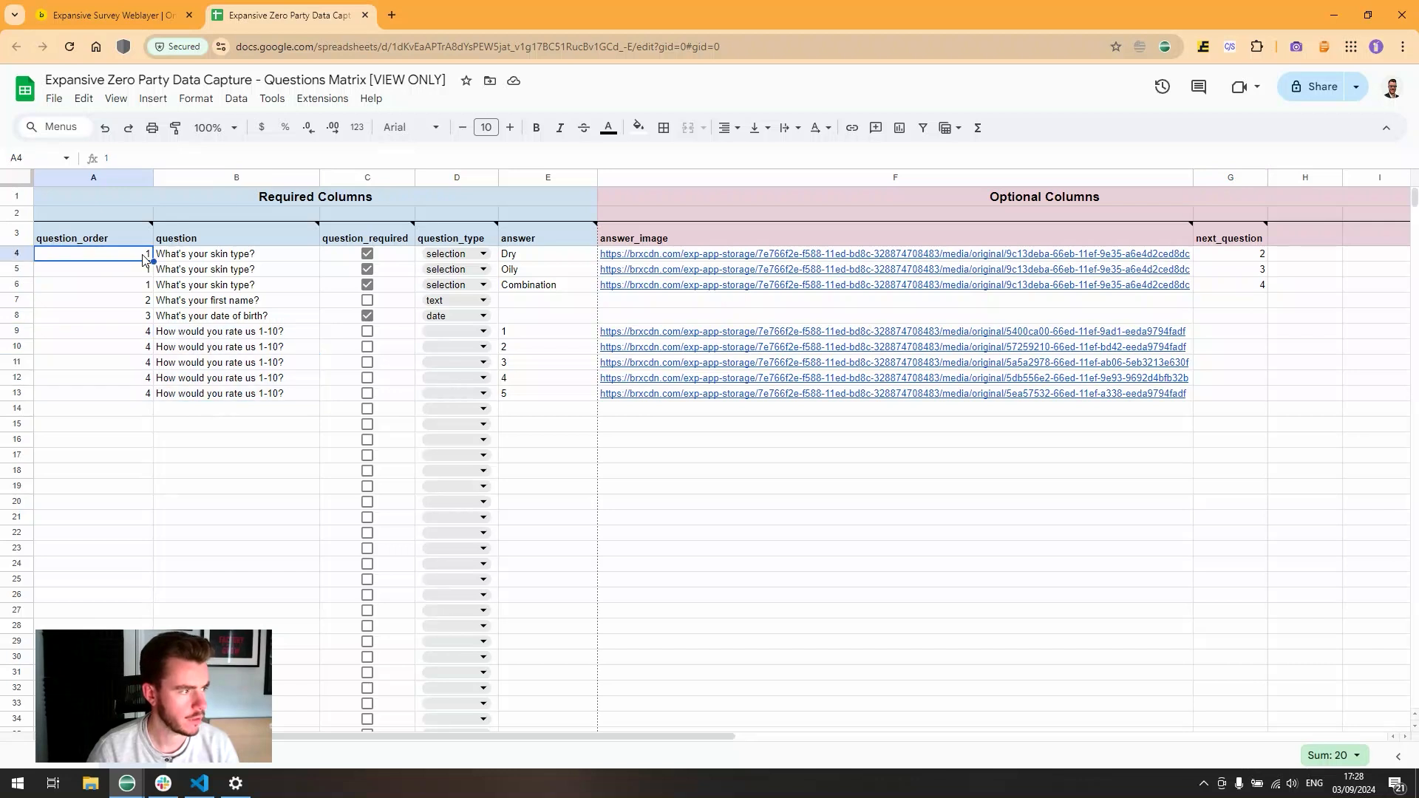
{"action": "mouse_move", "coordinate": [128, 239]}
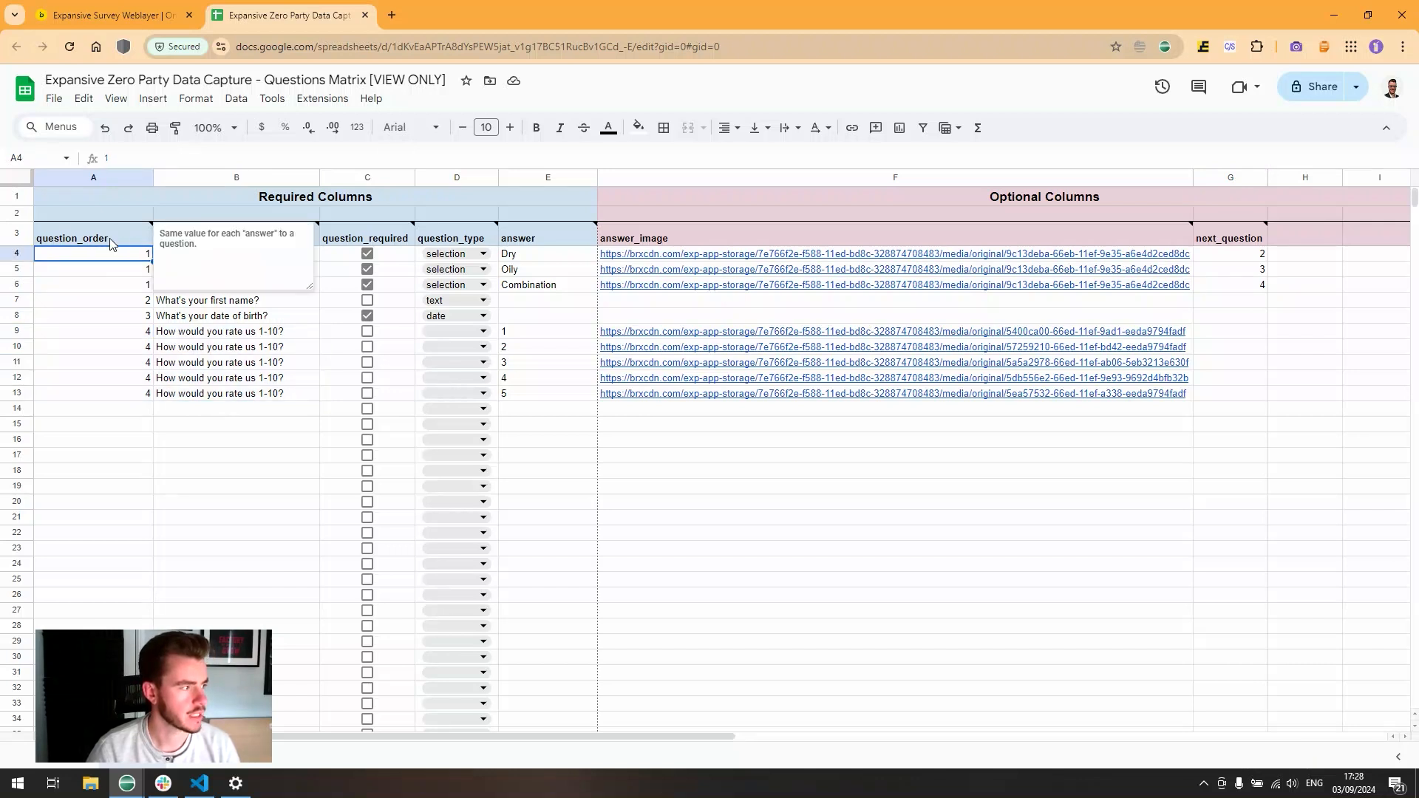
{"action": "left_click", "coordinate": [109, 242]}
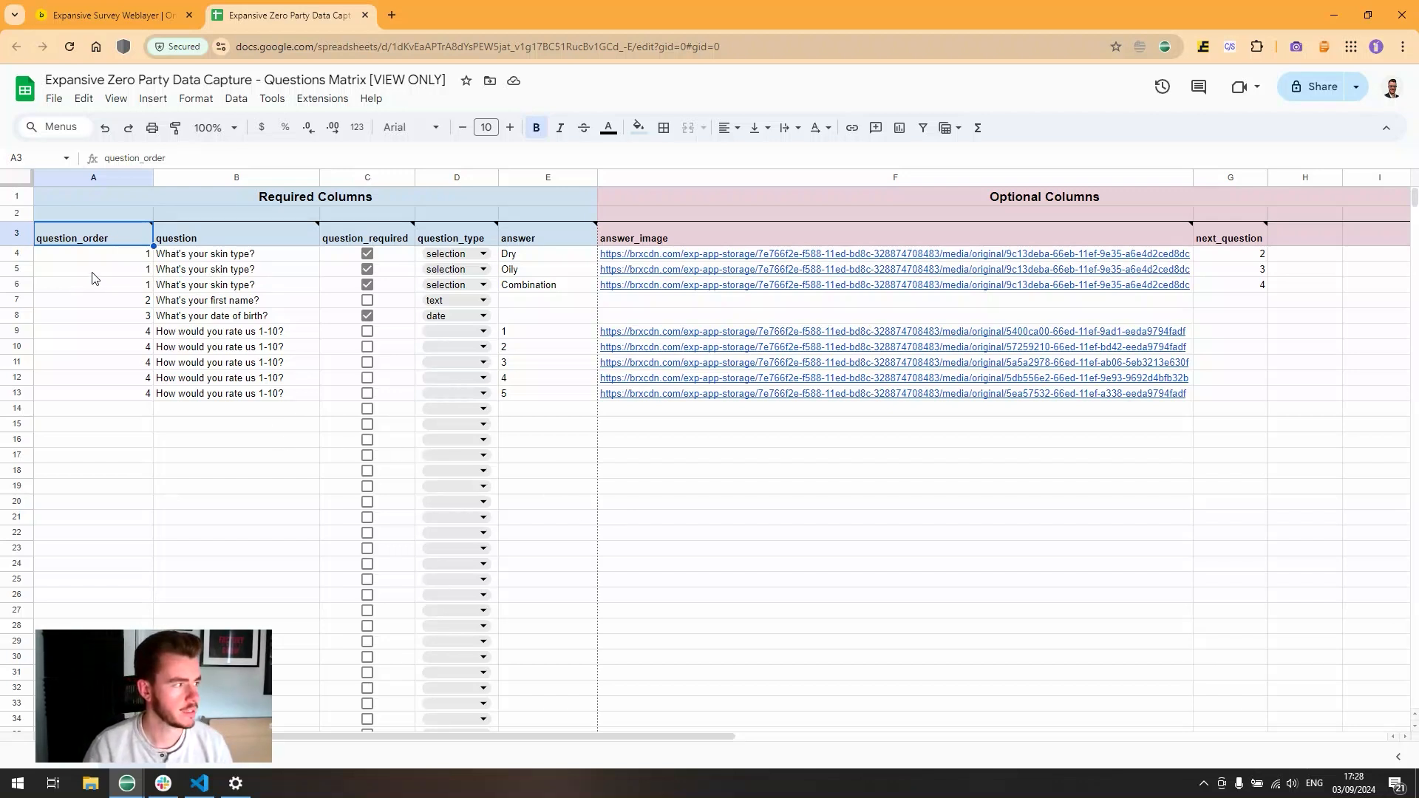
- Copy the question table A3:G13 from the sheet and return to the Expansive Survey Weblayer editor
{"action": "mouse_move", "coordinate": [105, 244]}
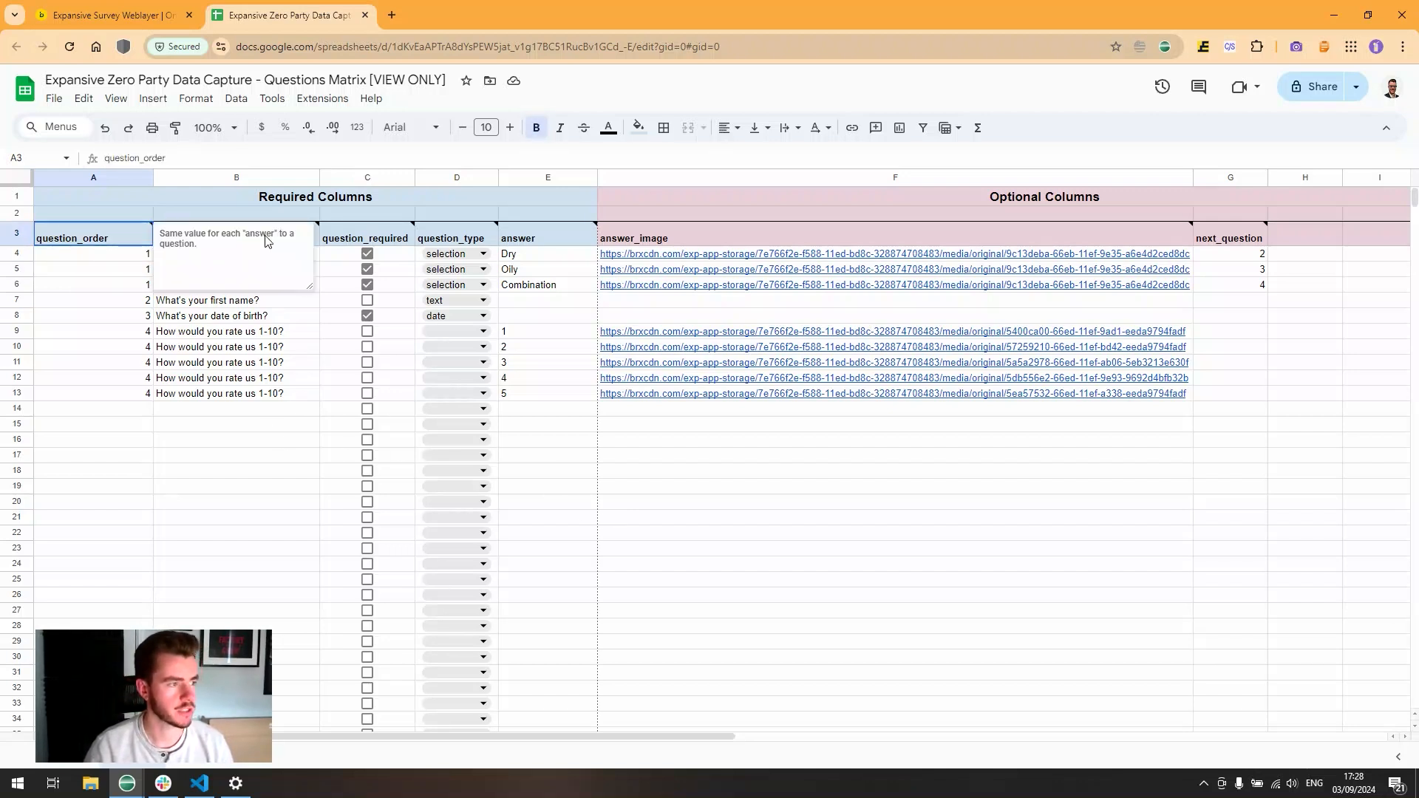
{"action": "left_click_drag", "start_coordinate": [111, 240], "coordinate": [1220, 395]}
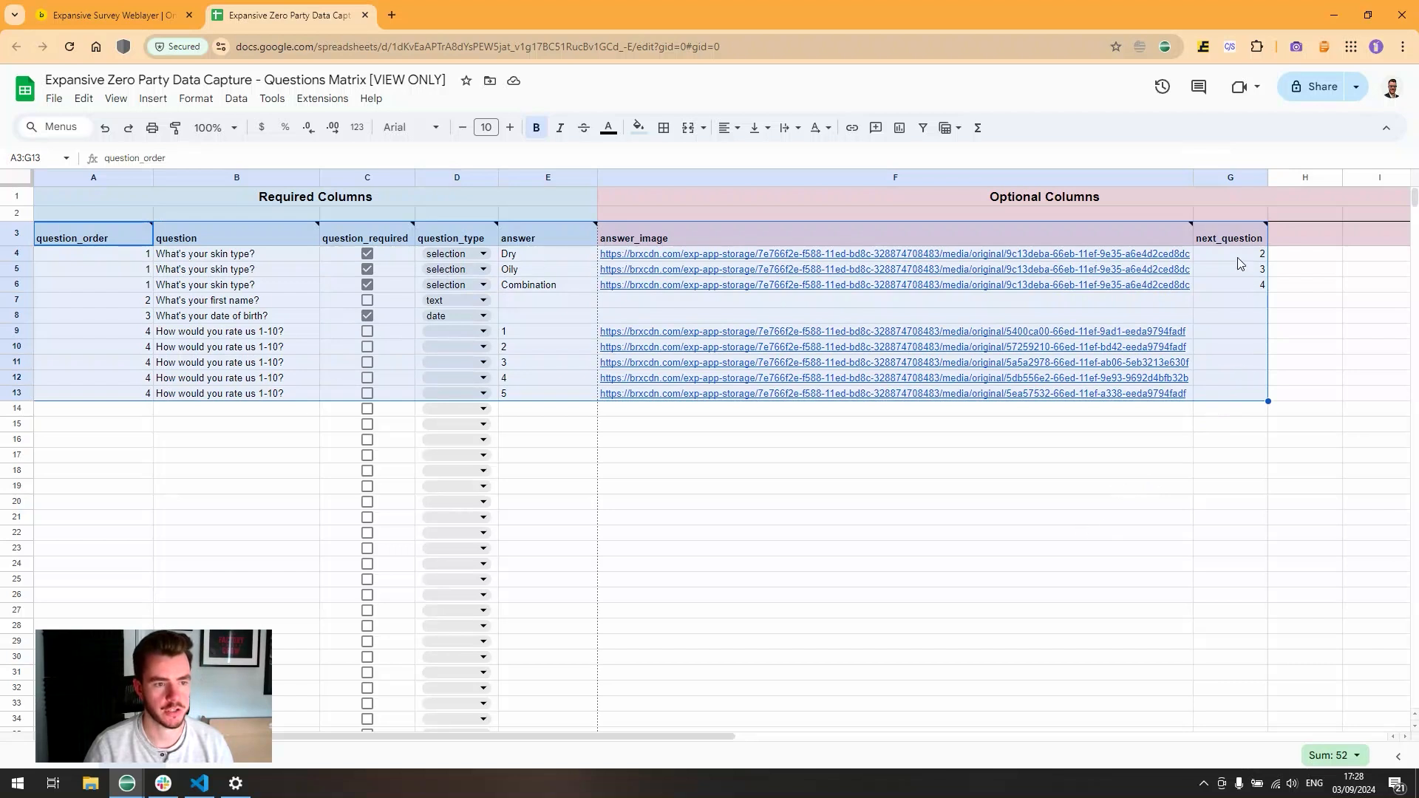
{"action": "left_click_drag", "start_coordinate": [148, 241], "coordinate": [547, 394]}
{"action": "left_click_drag", "start_coordinate": [78, 236], "coordinate": [1220, 400]}
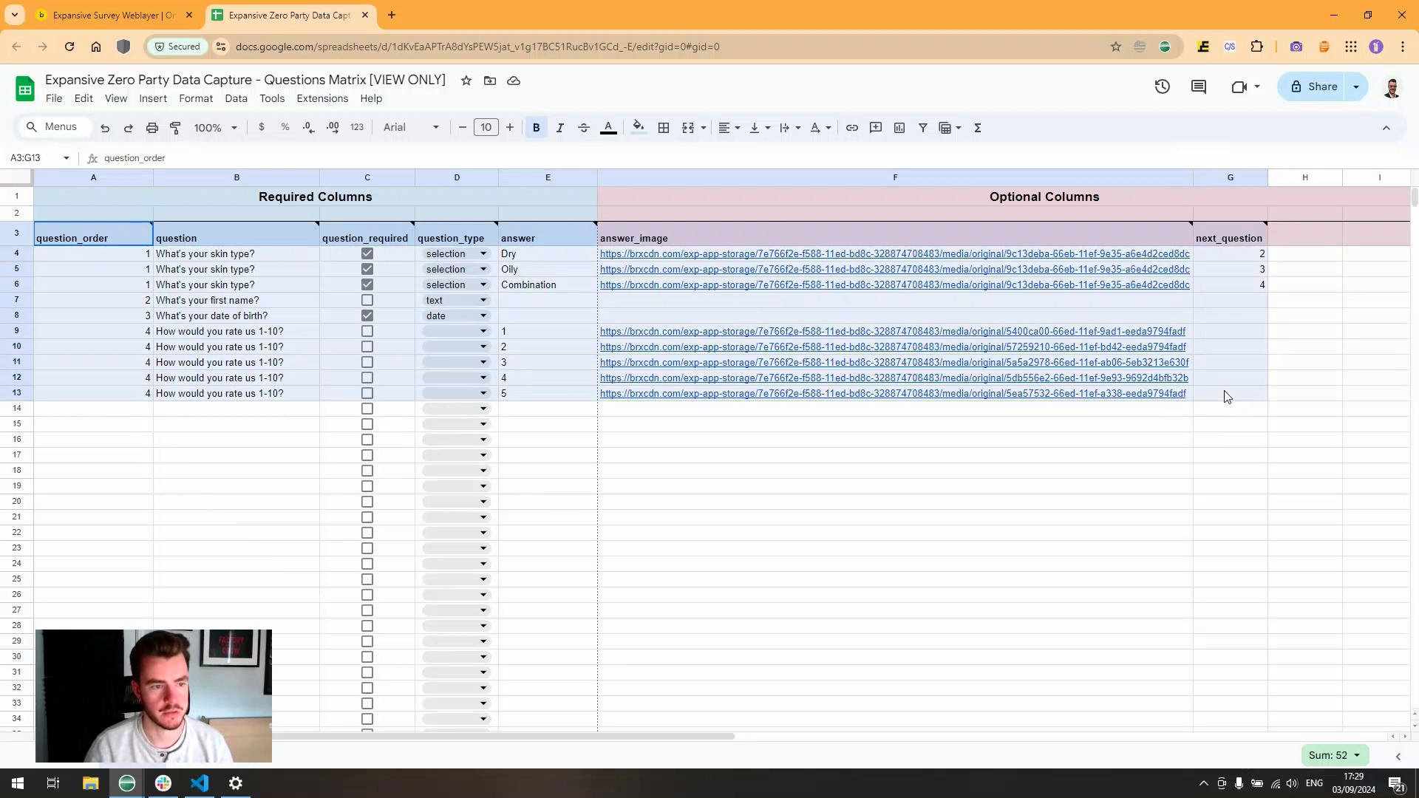
{"action": "key", "text": "ctrl+c"}
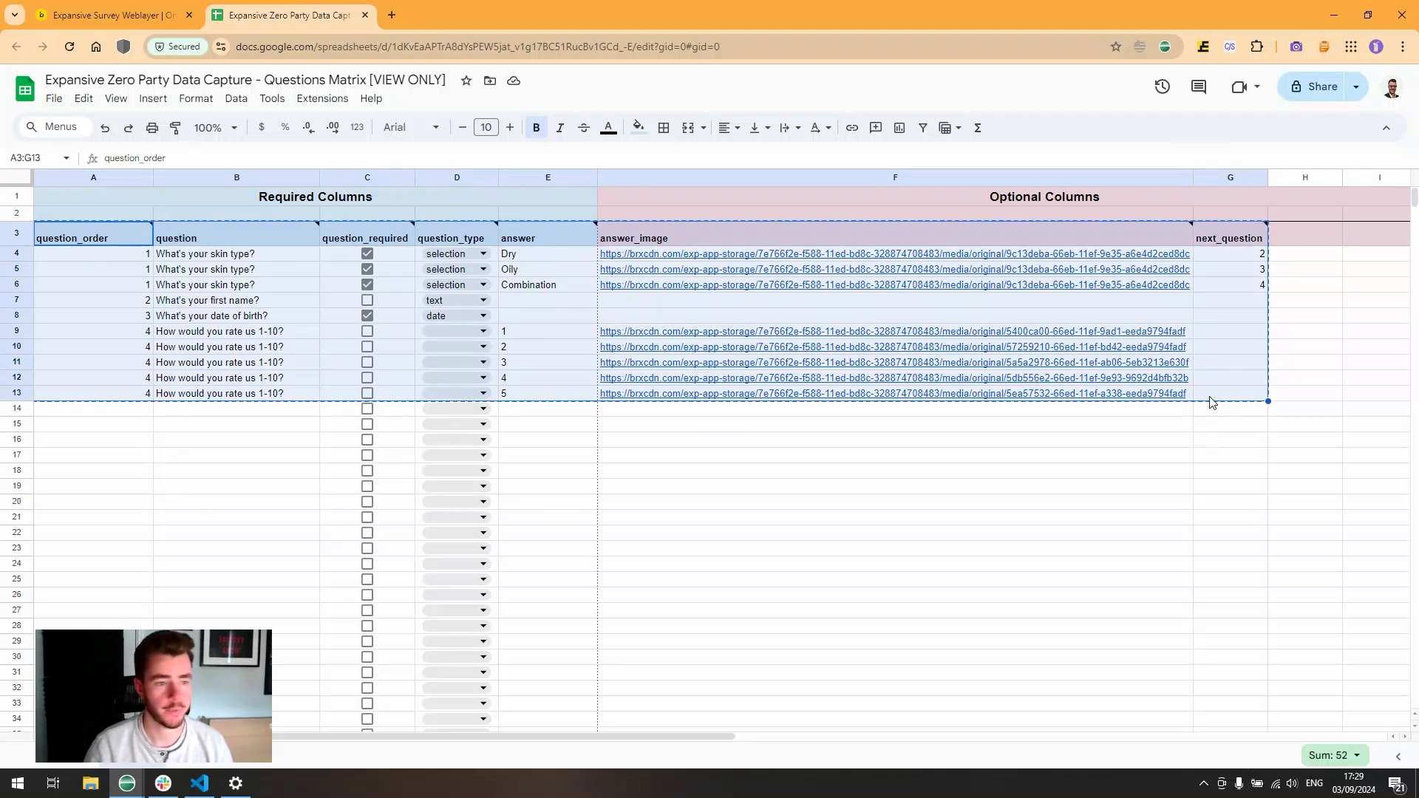
{"action": "left_click", "coordinate": [111, 16]}
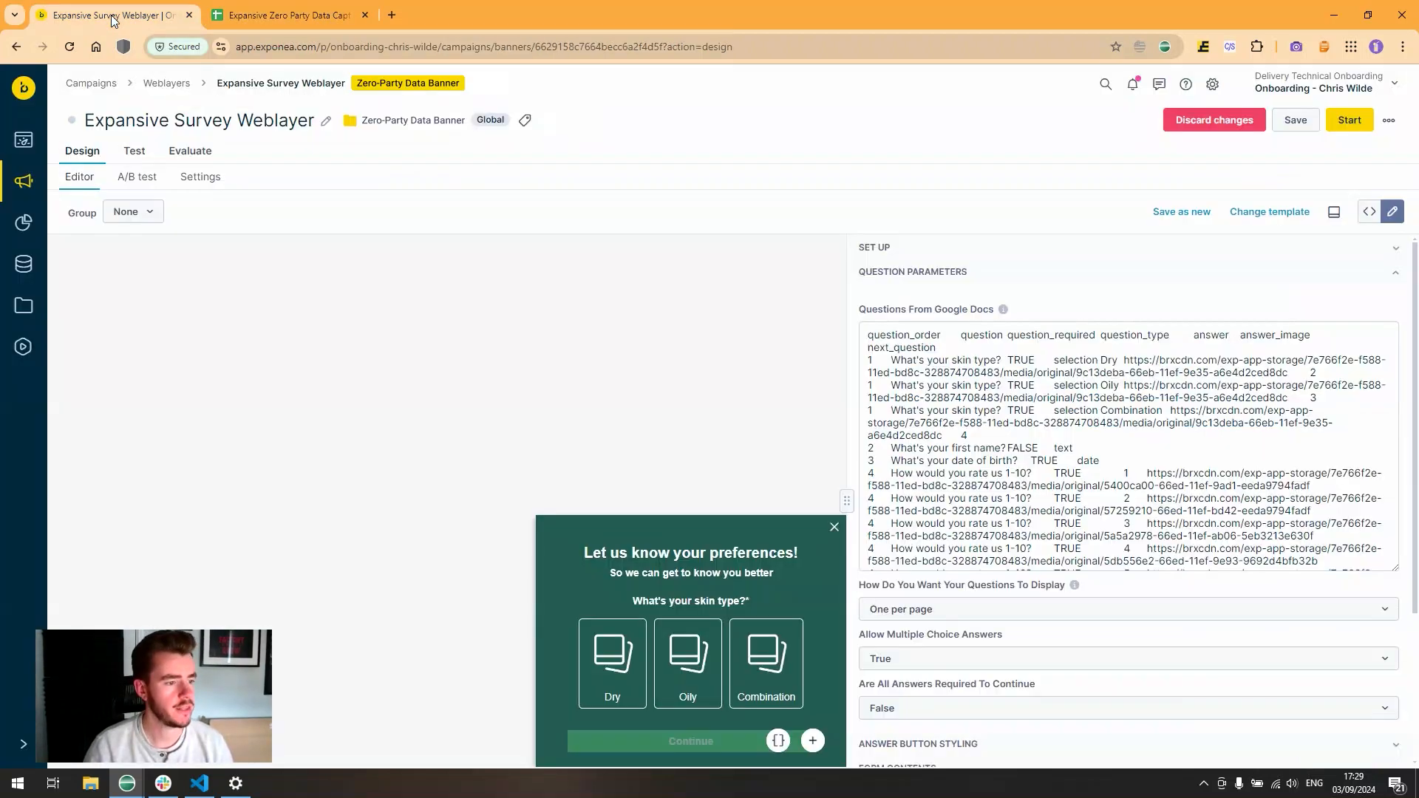
- Replace all Questions From Google Docs text with the pasted sheet rows
{"action": "left_click", "coordinate": [882, 330]}
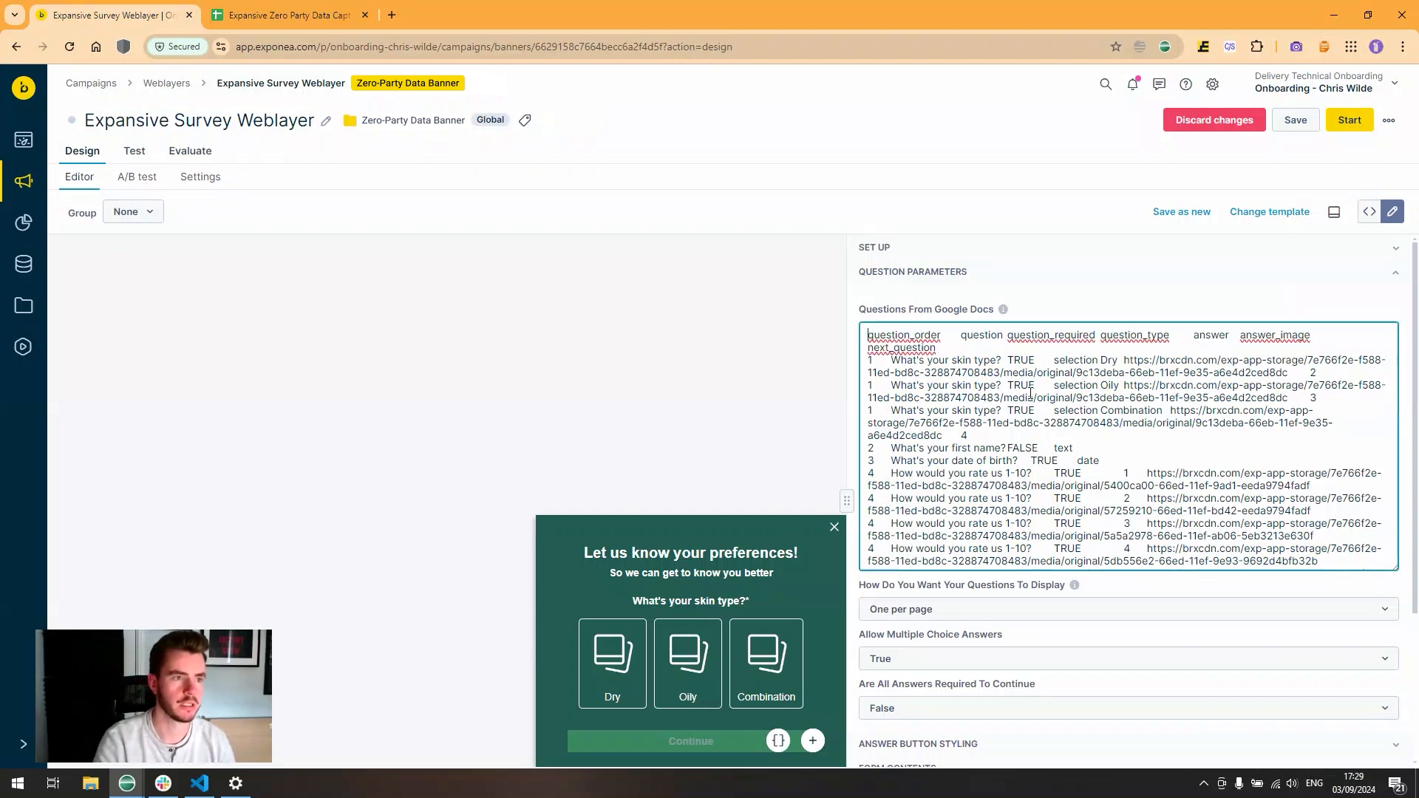
{"action": "key", "text": "ctrl+a"}
{"action": "key", "text": "BackSpace"}
{"action": "key", "text": "ctrl+v"}
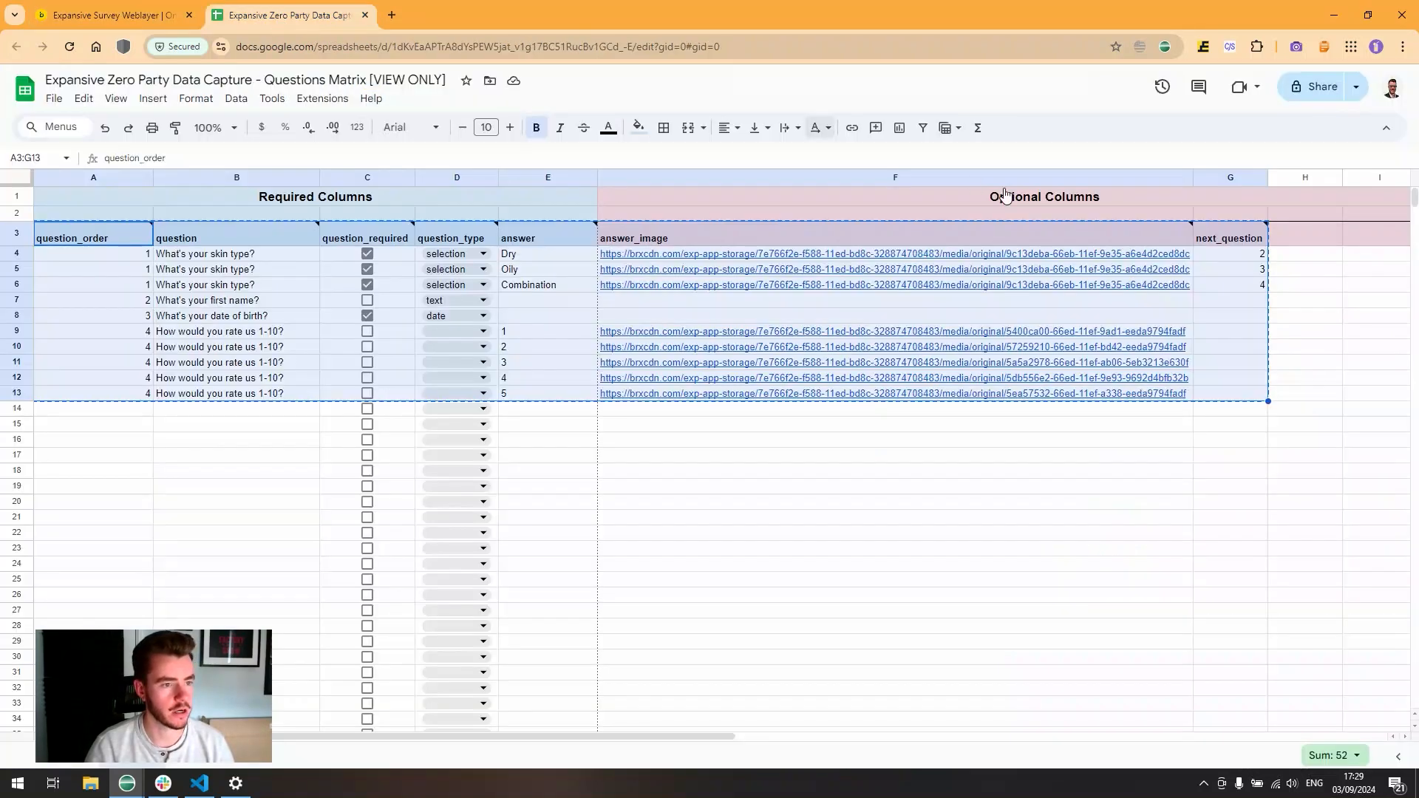
- Check the next_question values in G4 and G6 of the questions sheet
{"action": "left_click", "coordinate": [275, 17]}
{"action": "left_click", "coordinate": [1239, 255]}
{"action": "left_click", "coordinate": [1244, 289]}
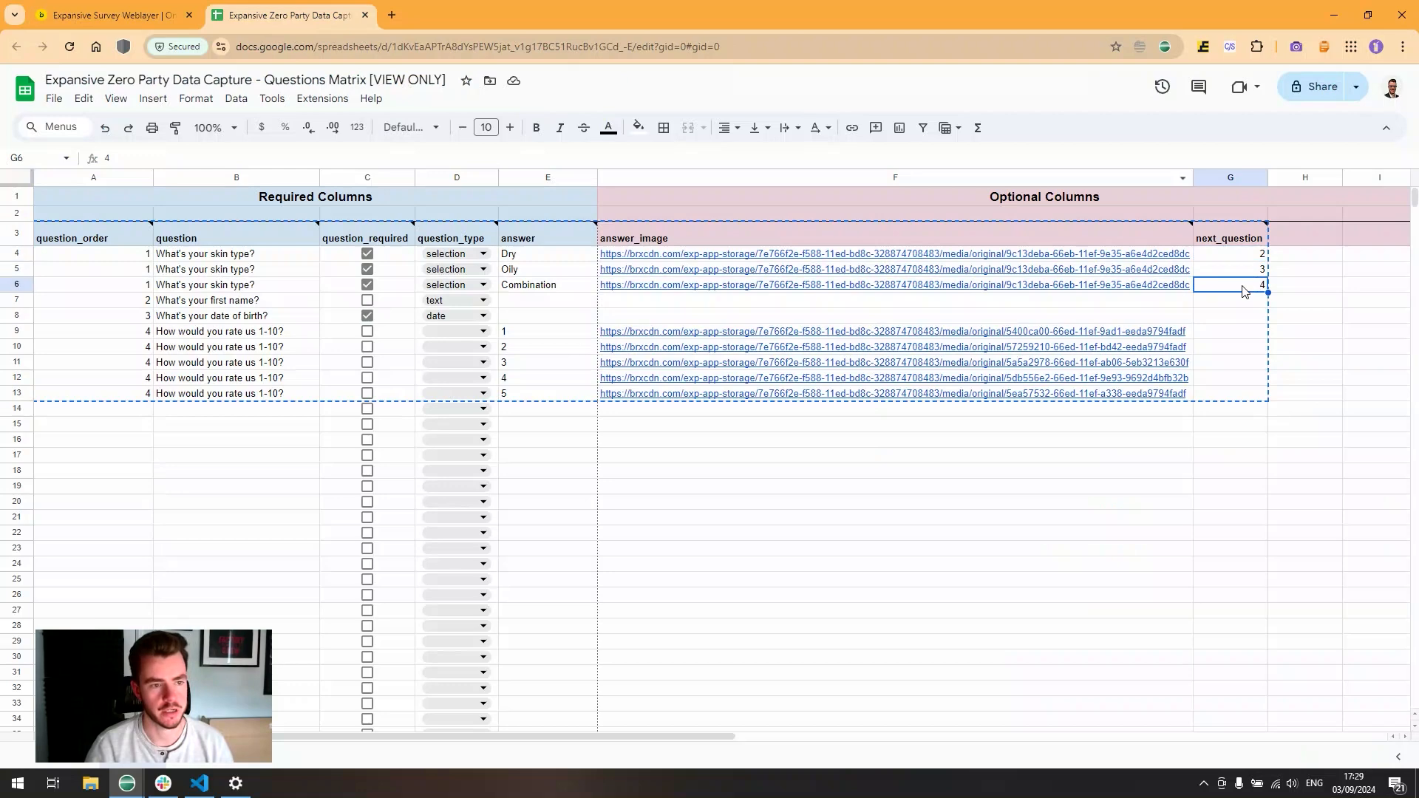
{"action": "left_click", "coordinate": [111, 15]}
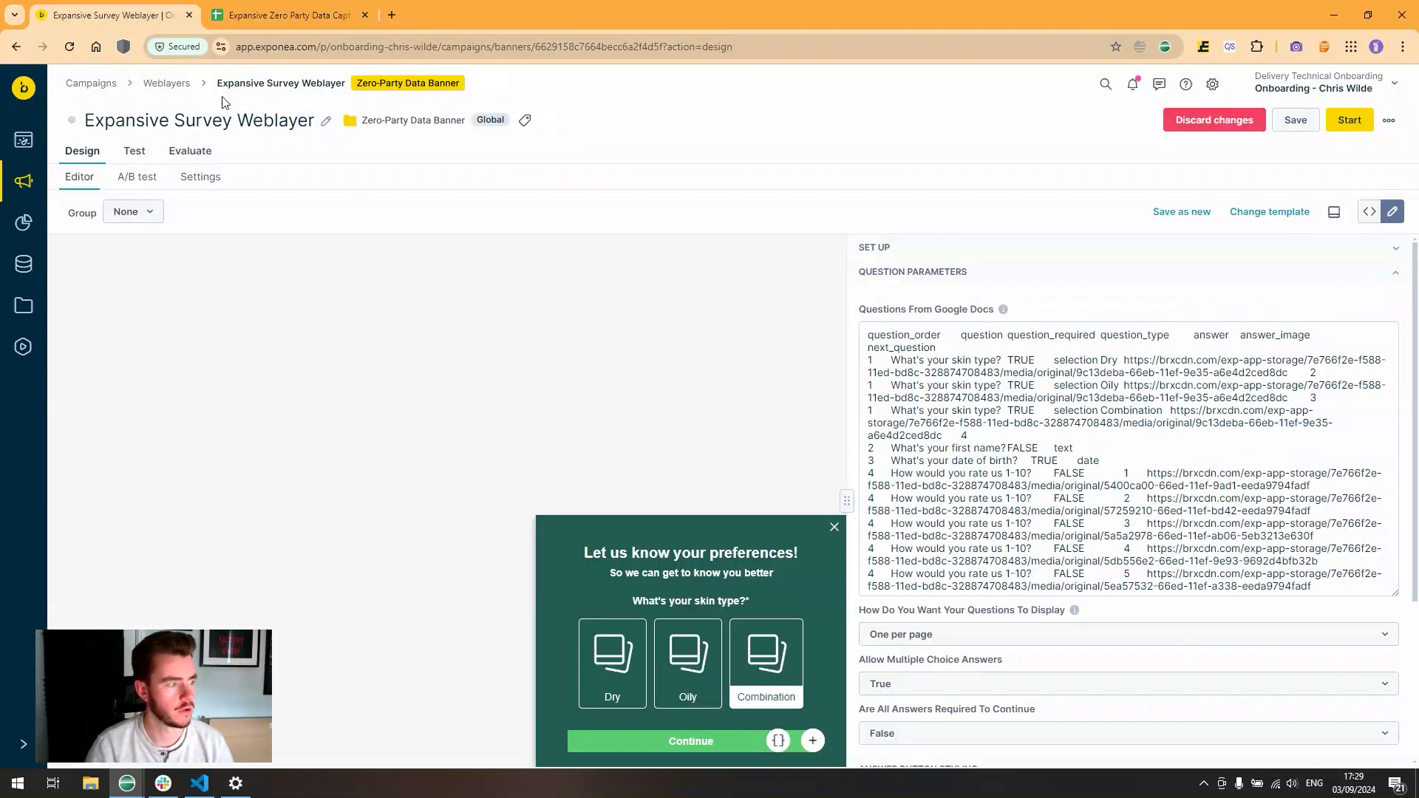
- Advance the preview to the 1-10 rating question and try ratings 3, 1, then 5
{"action": "left_click", "coordinate": [695, 739]}
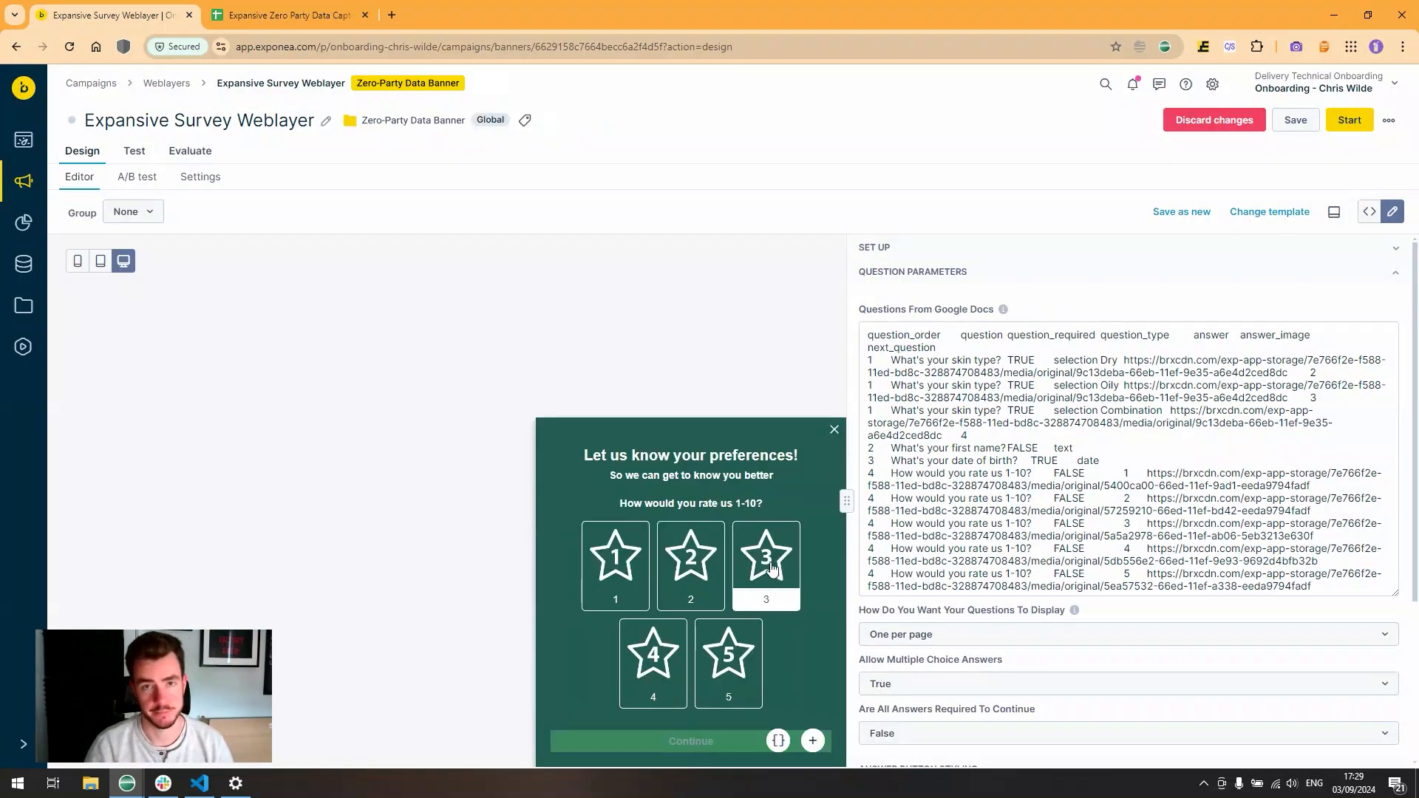
{"action": "left_click", "coordinate": [769, 584]}
{"action": "left_click", "coordinate": [629, 588]}
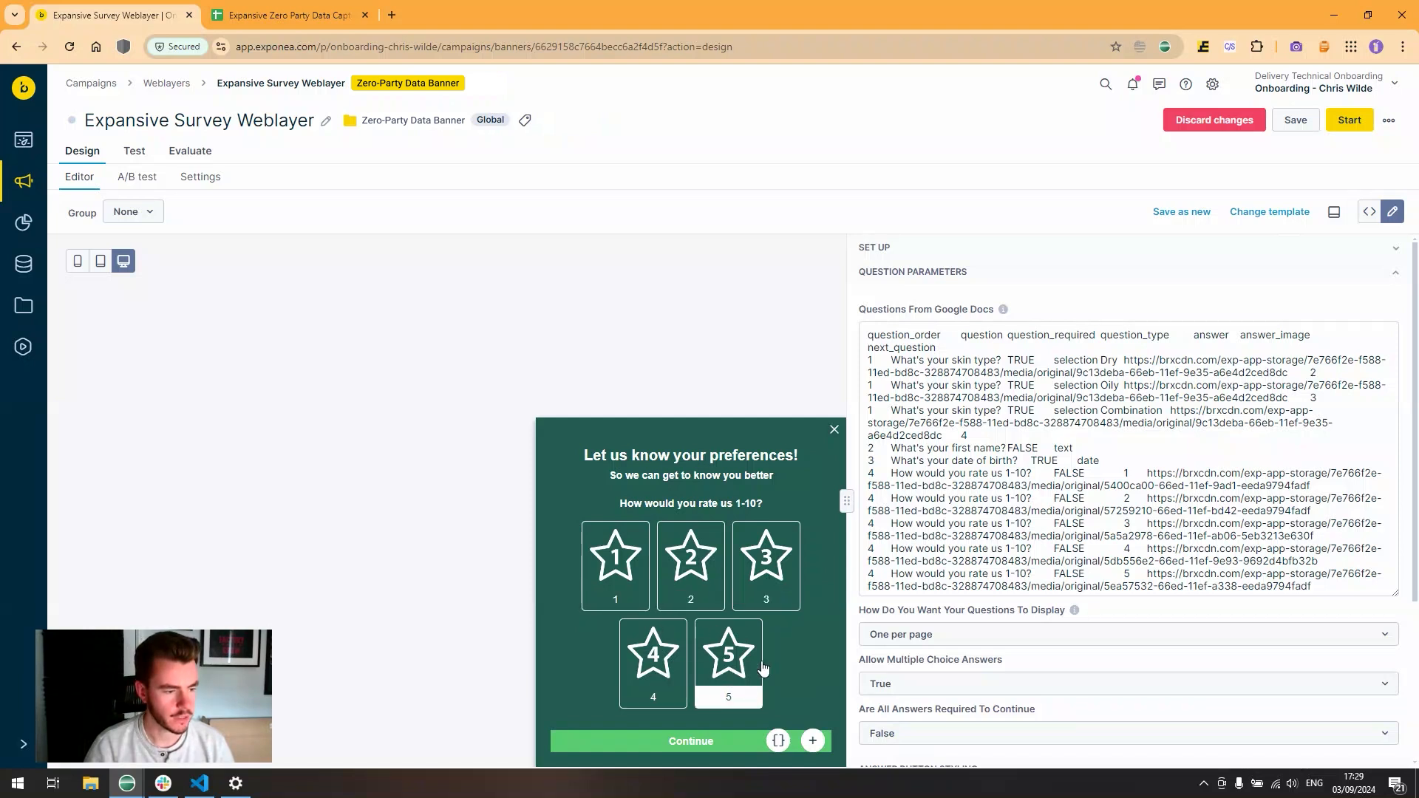
{"action": "left_click", "coordinate": [730, 662]}
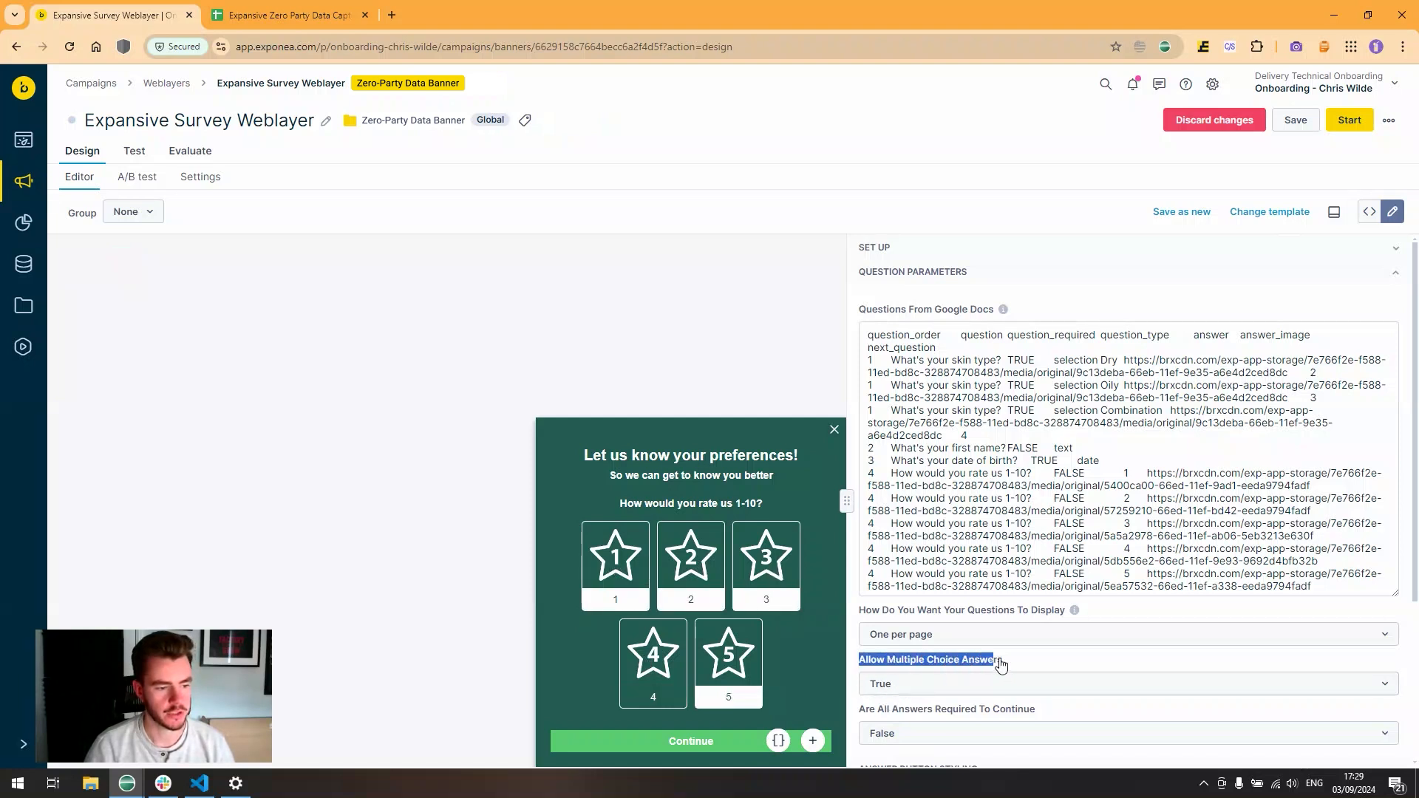
- Turn off multiple-choice answers and test the preview with Combination and rating 1
{"action": "left_click", "coordinate": [973, 690]}
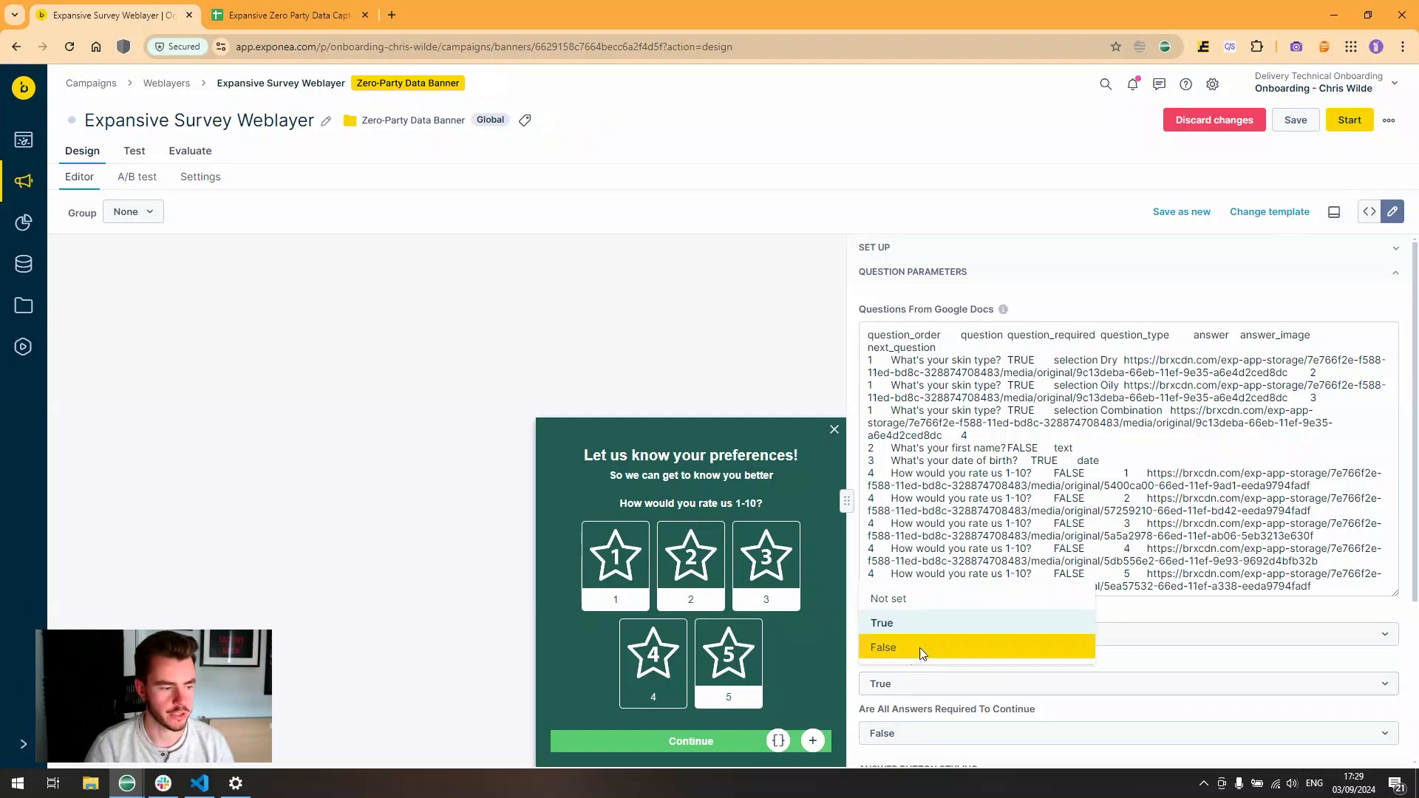
{"action": "left_click", "coordinate": [884, 648]}
{"action": "left_click", "coordinate": [769, 673]}
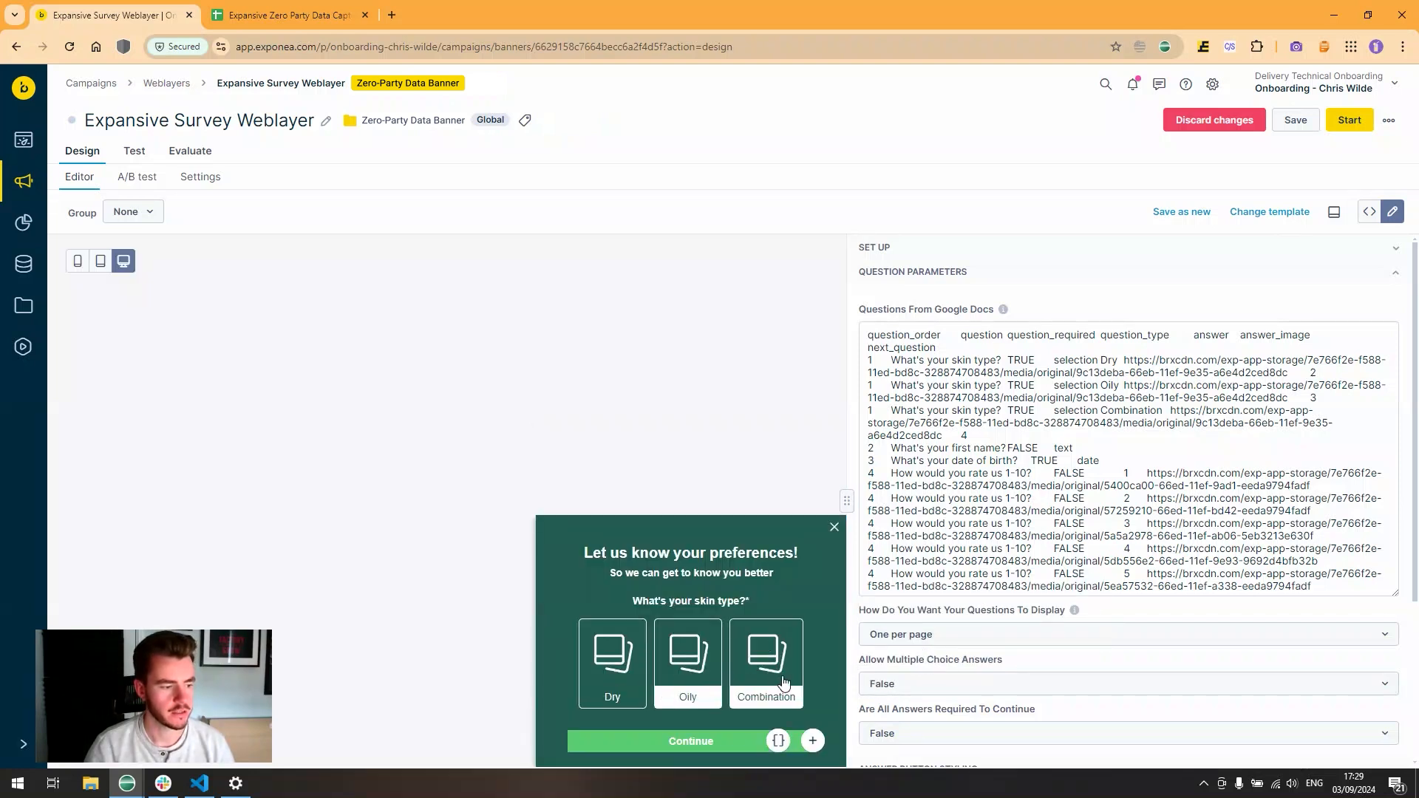
{"action": "left_click", "coordinate": [701, 741]}
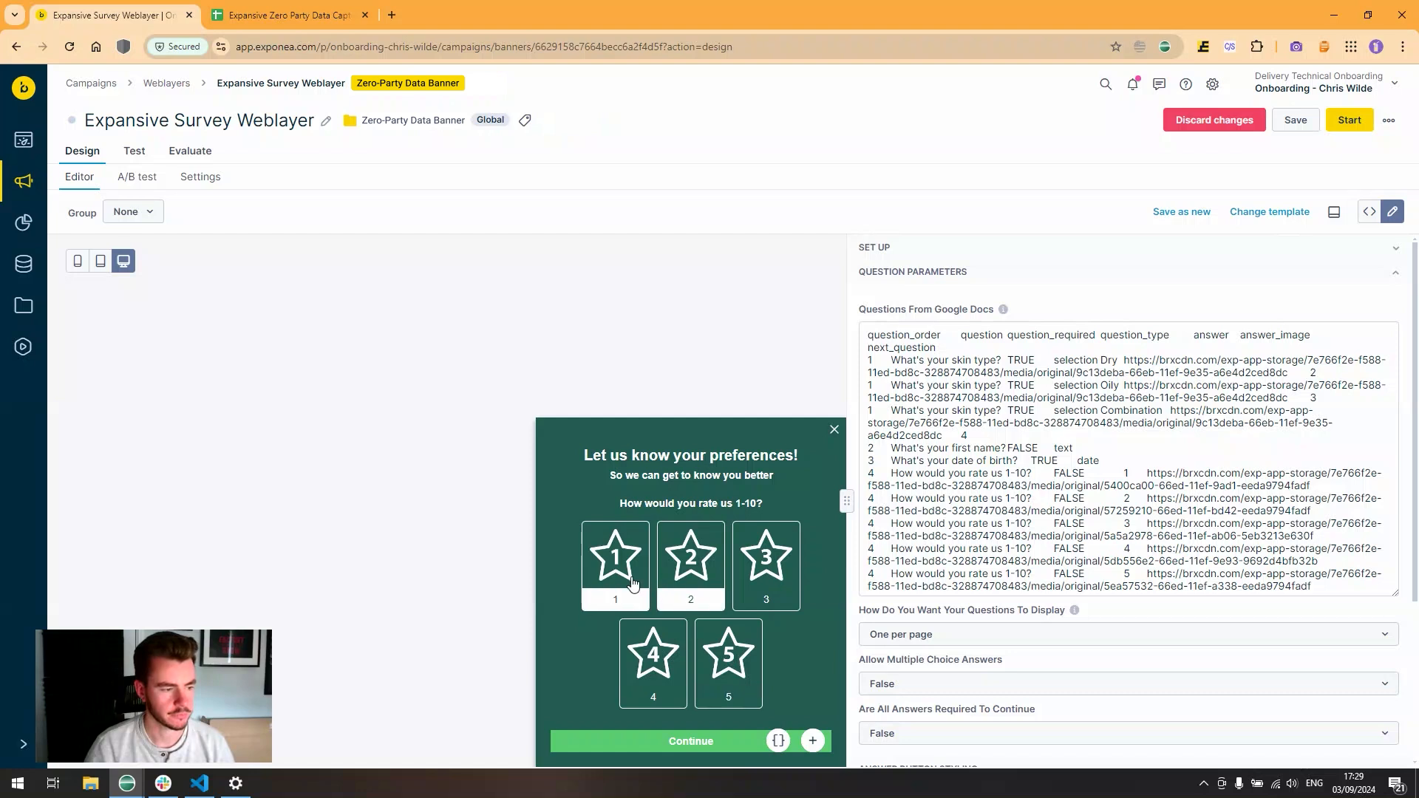
{"action": "left_click", "coordinate": [633, 584]}
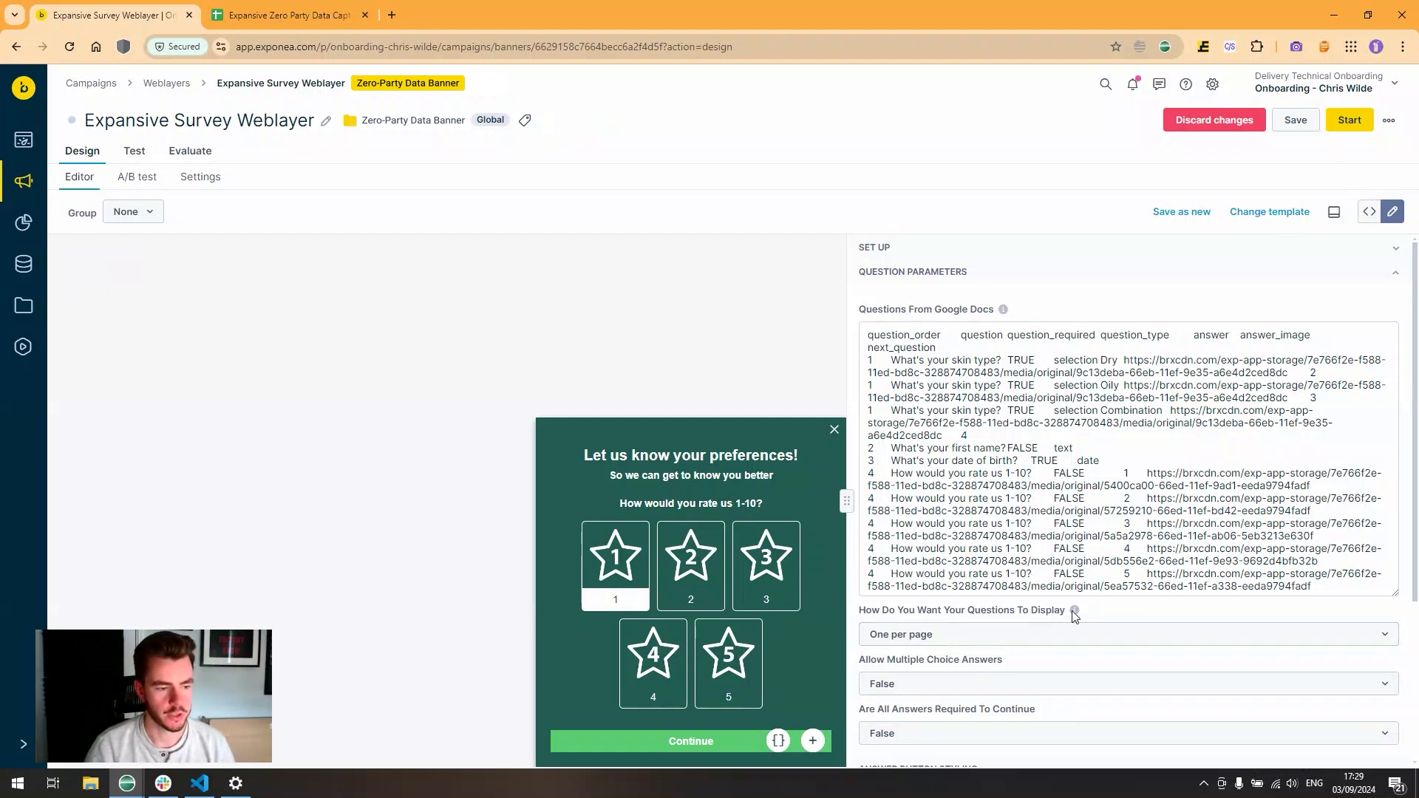
- Set the question display to All on one page and zoom out to fit the preview
{"action": "left_click", "coordinate": [1018, 640]}
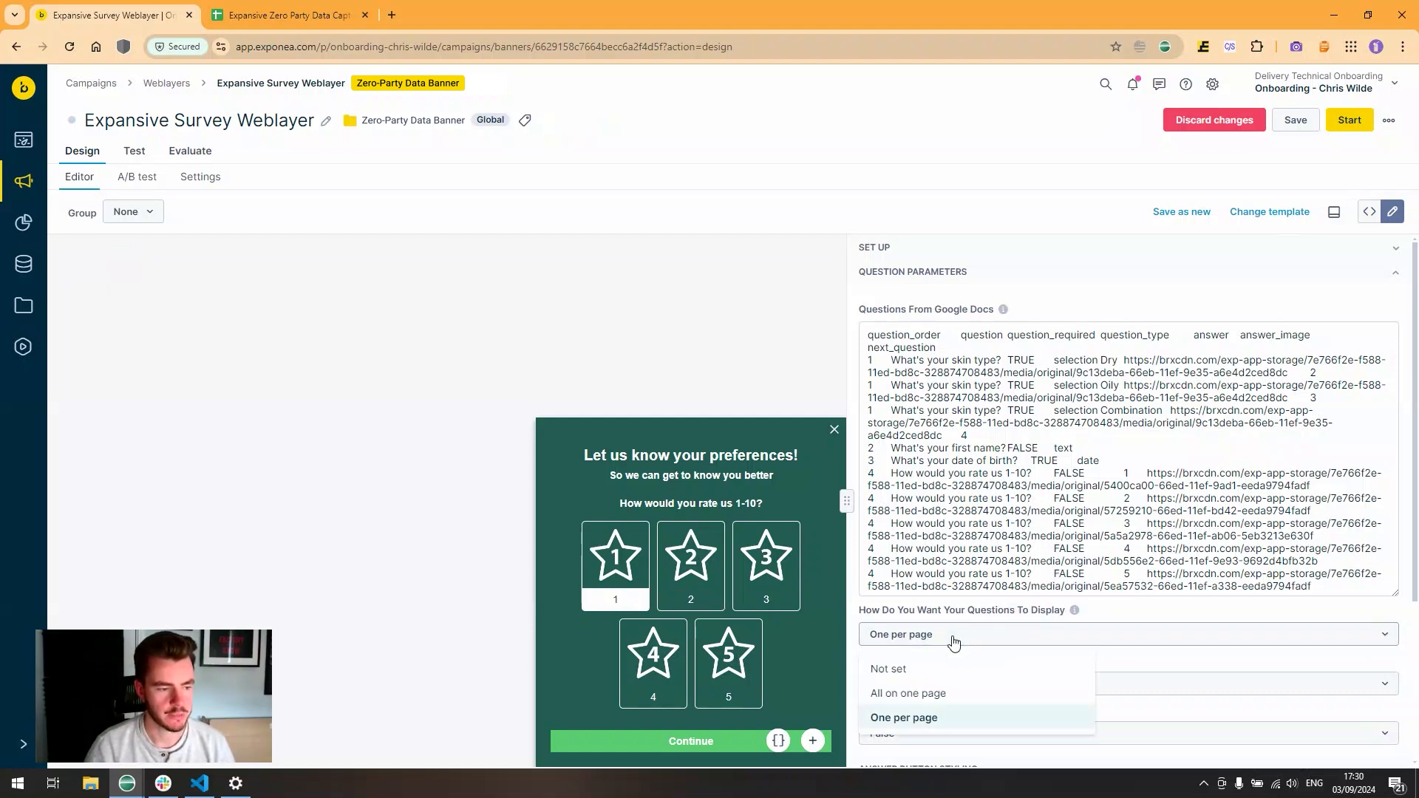
{"action": "left_click", "coordinate": [929, 724]}
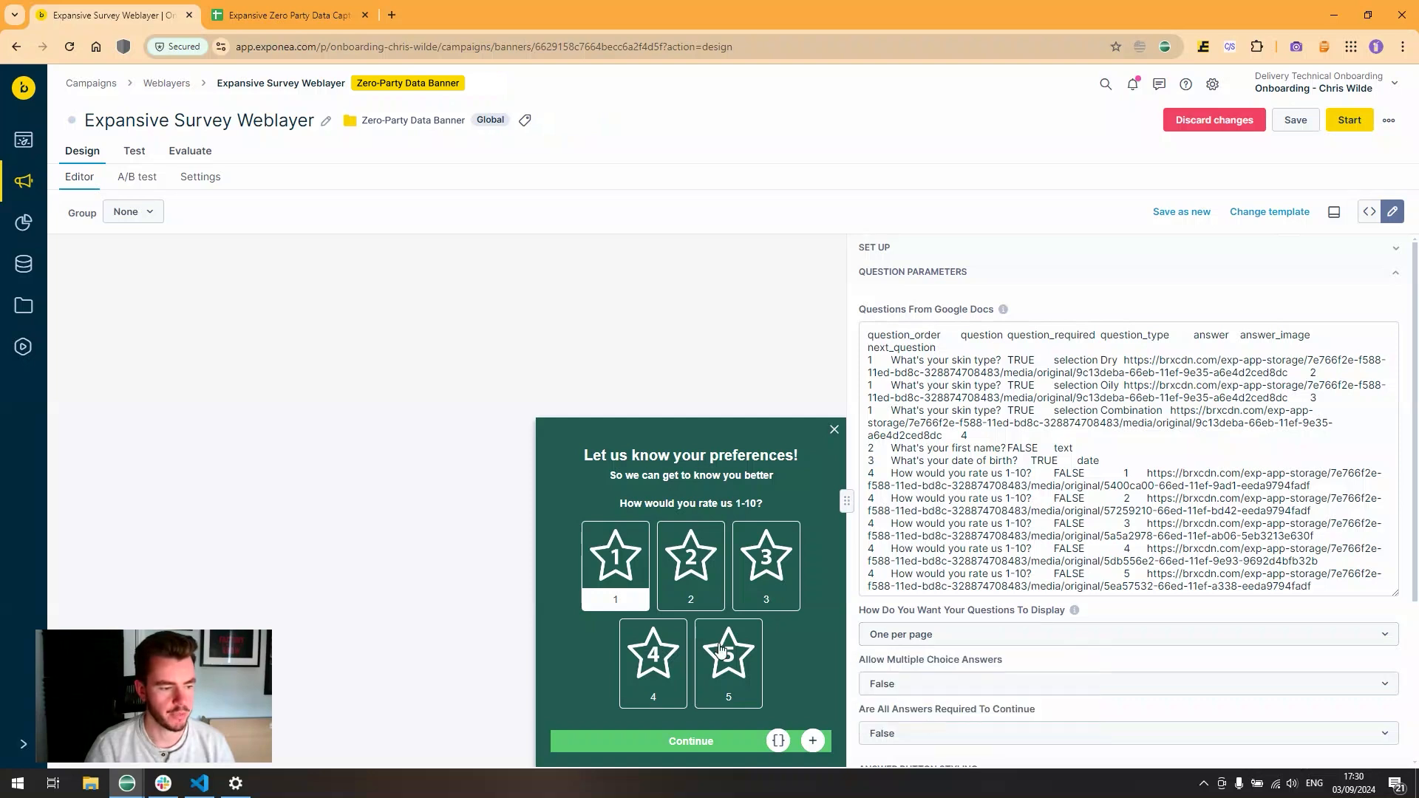
{"action": "left_click", "coordinate": [952, 638]}
{"action": "left_click", "coordinate": [924, 693]}
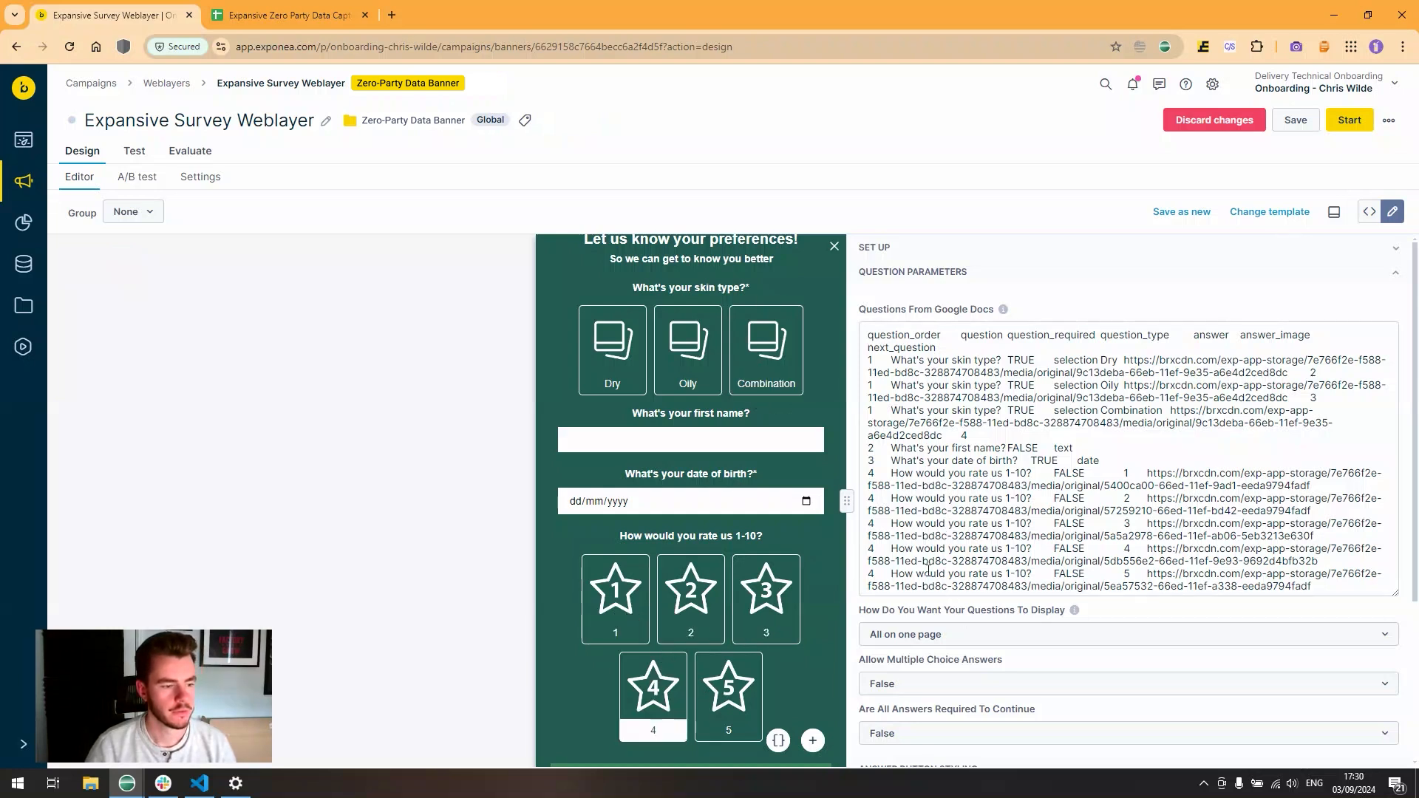
{"action": "key", "text": "ctrl+minus"}
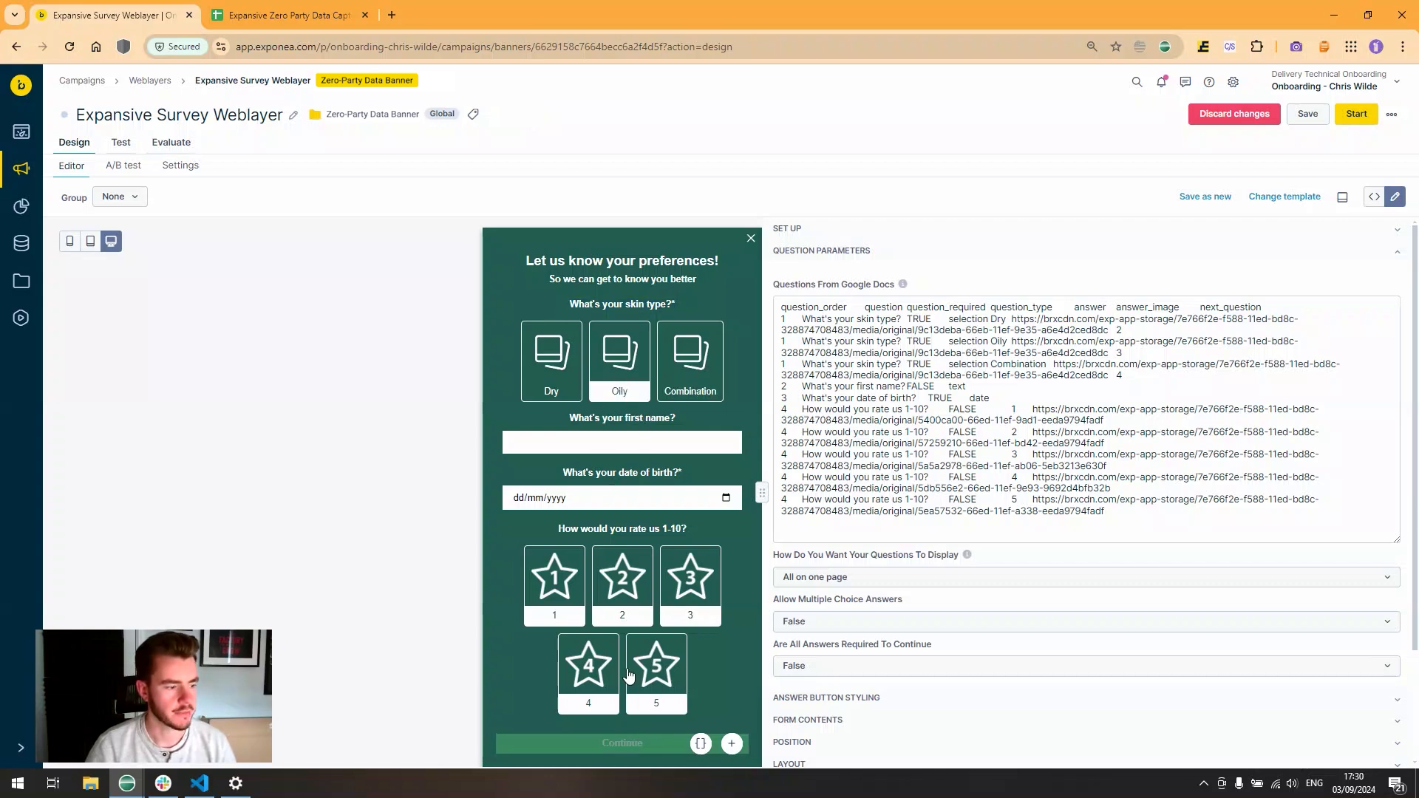
- Set Are All Answers Required To Continue to True
{"action": "left_click", "coordinate": [726, 501]}
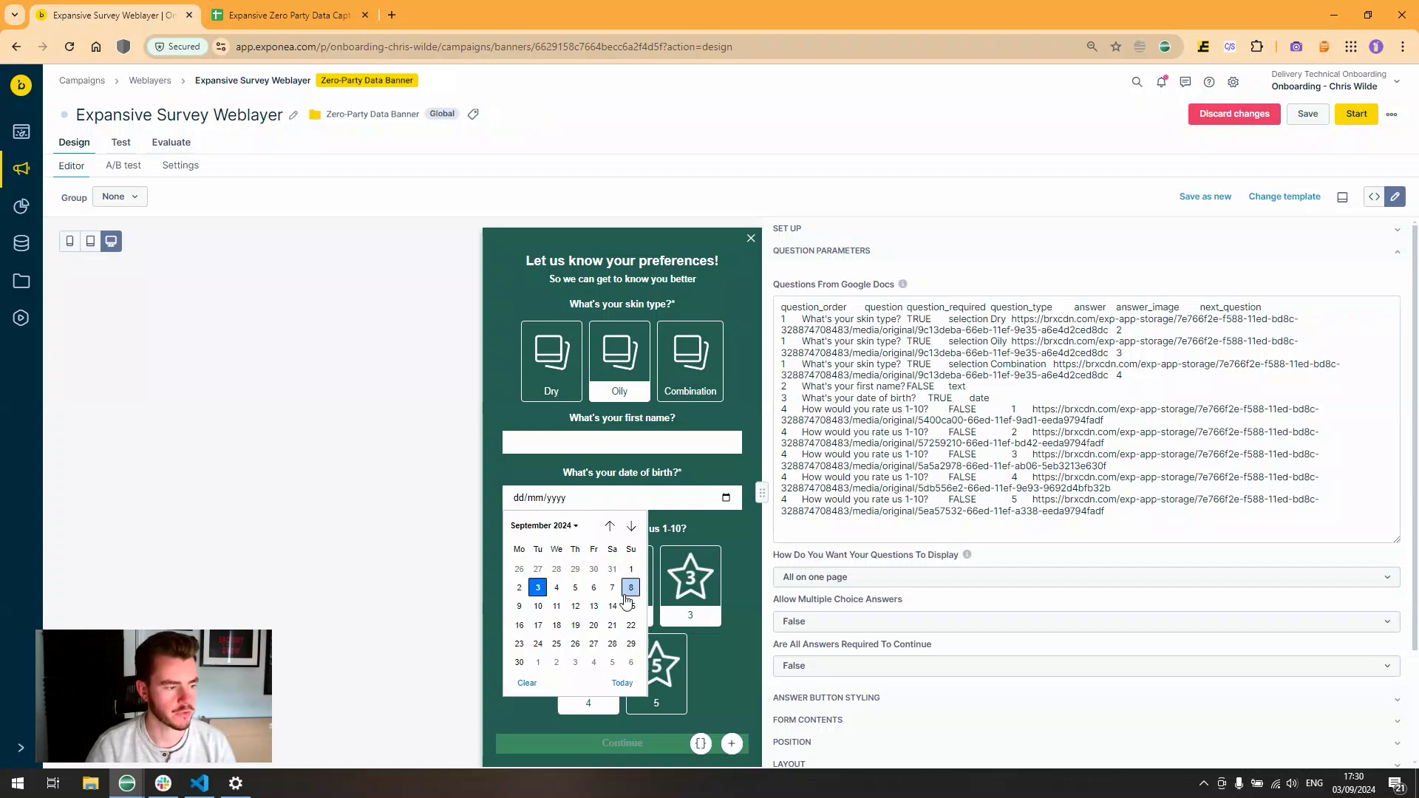
{"action": "left_click", "coordinate": [592, 621]}
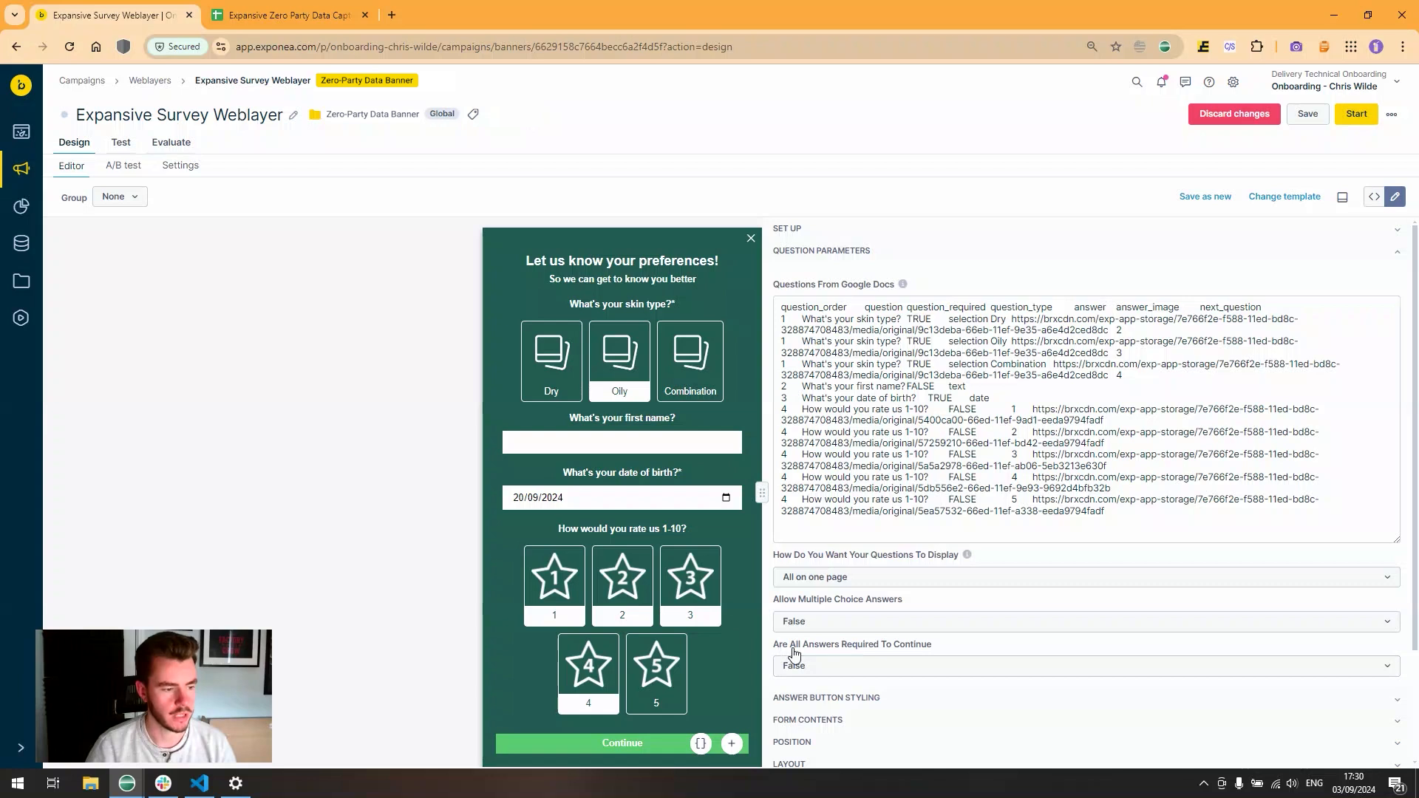
{"action": "left_click", "coordinate": [845, 666]}
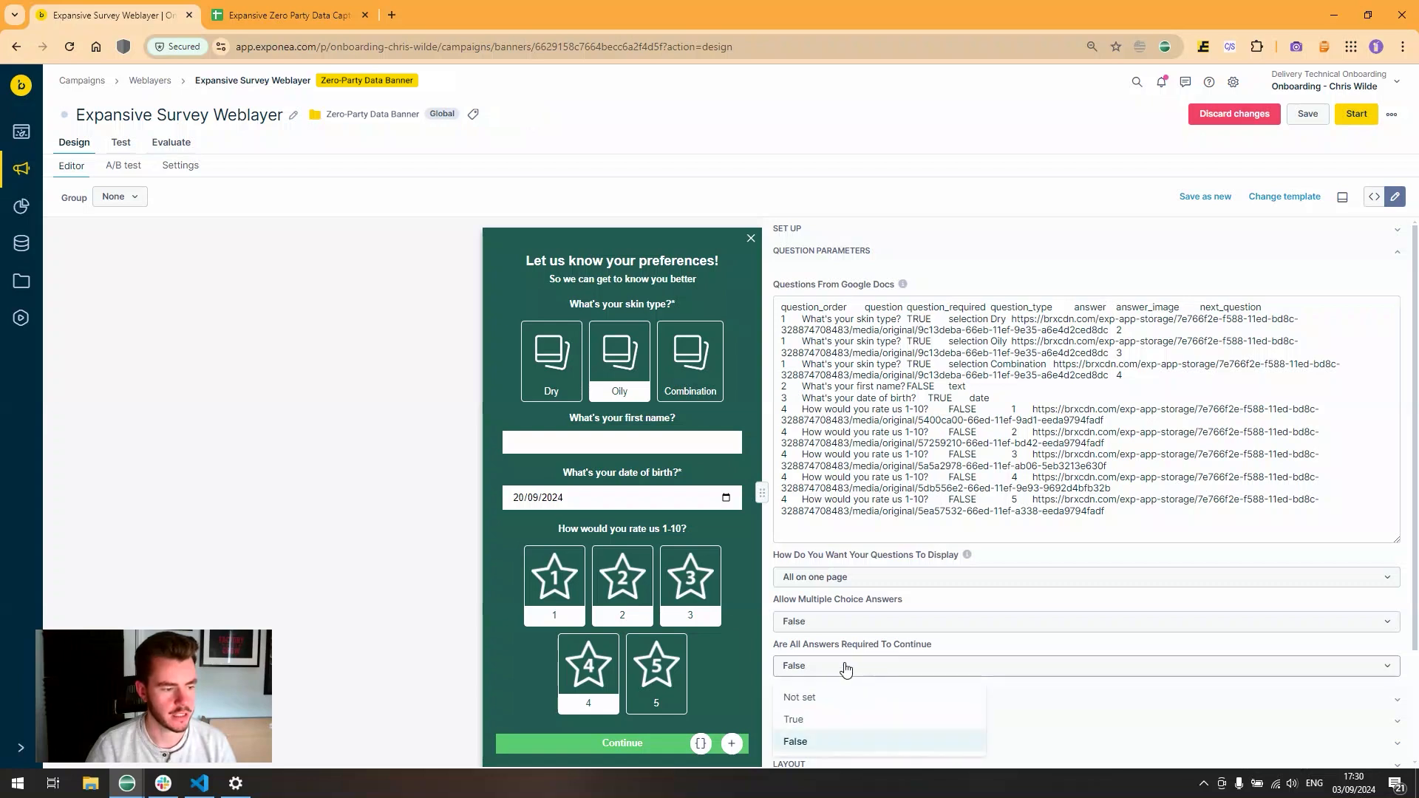
{"action": "left_click", "coordinate": [844, 721]}
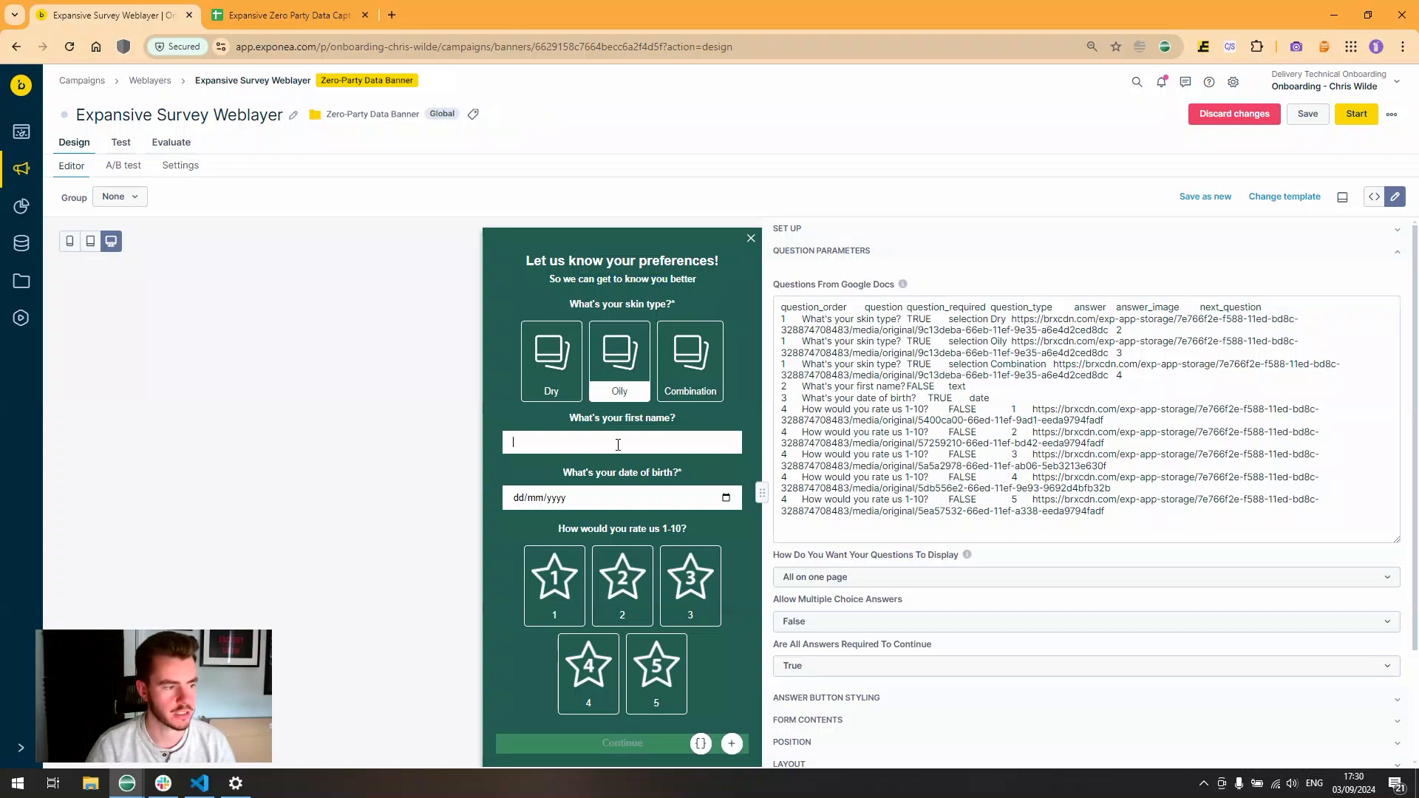
- Fill the preview with birth date 13 September, a first name and Oily, then collapse question parameters
{"action": "left_click", "coordinate": [726, 497]}
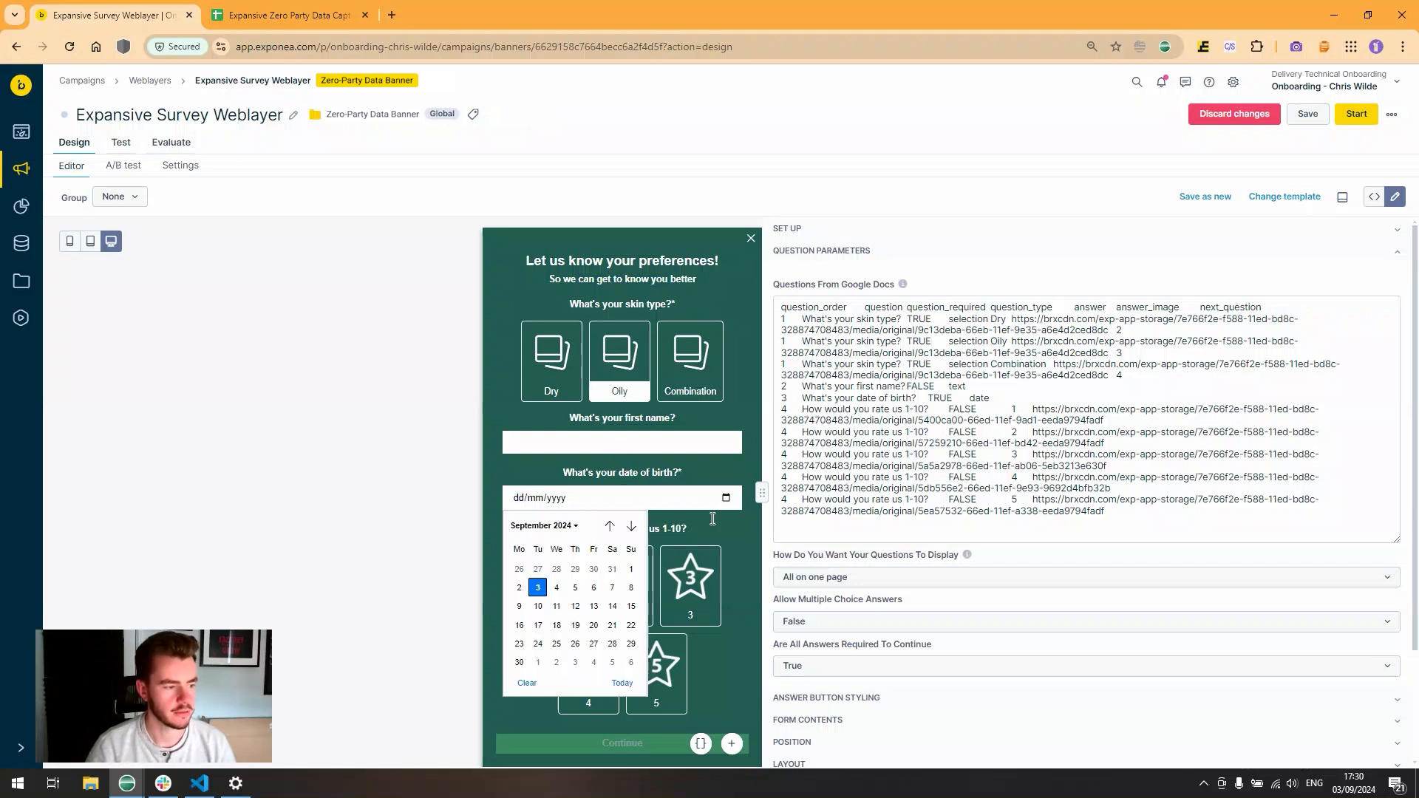
{"action": "left_click", "coordinate": [611, 603]}
{"action": "left_click", "coordinate": [596, 666]}
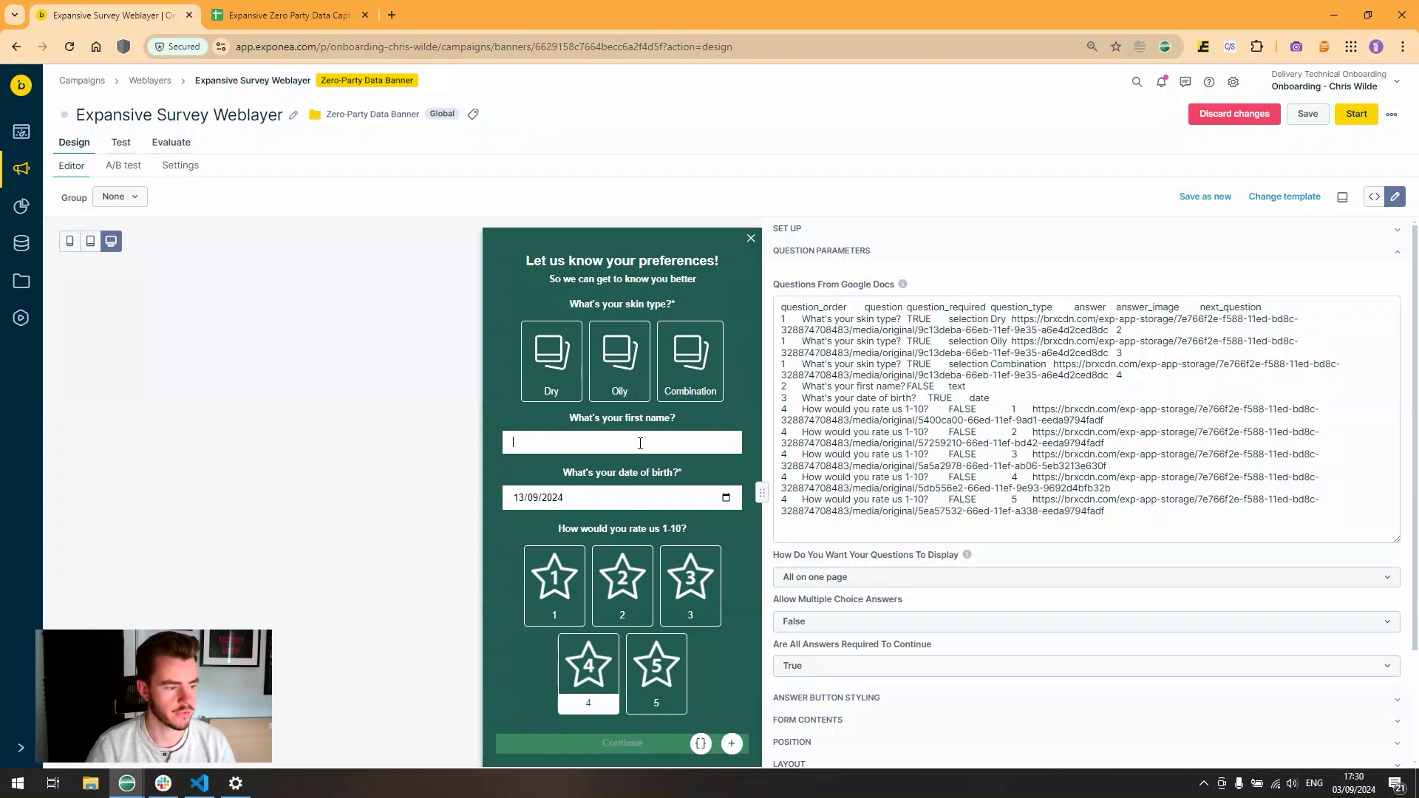
{"action": "type", "text": "Chris"}
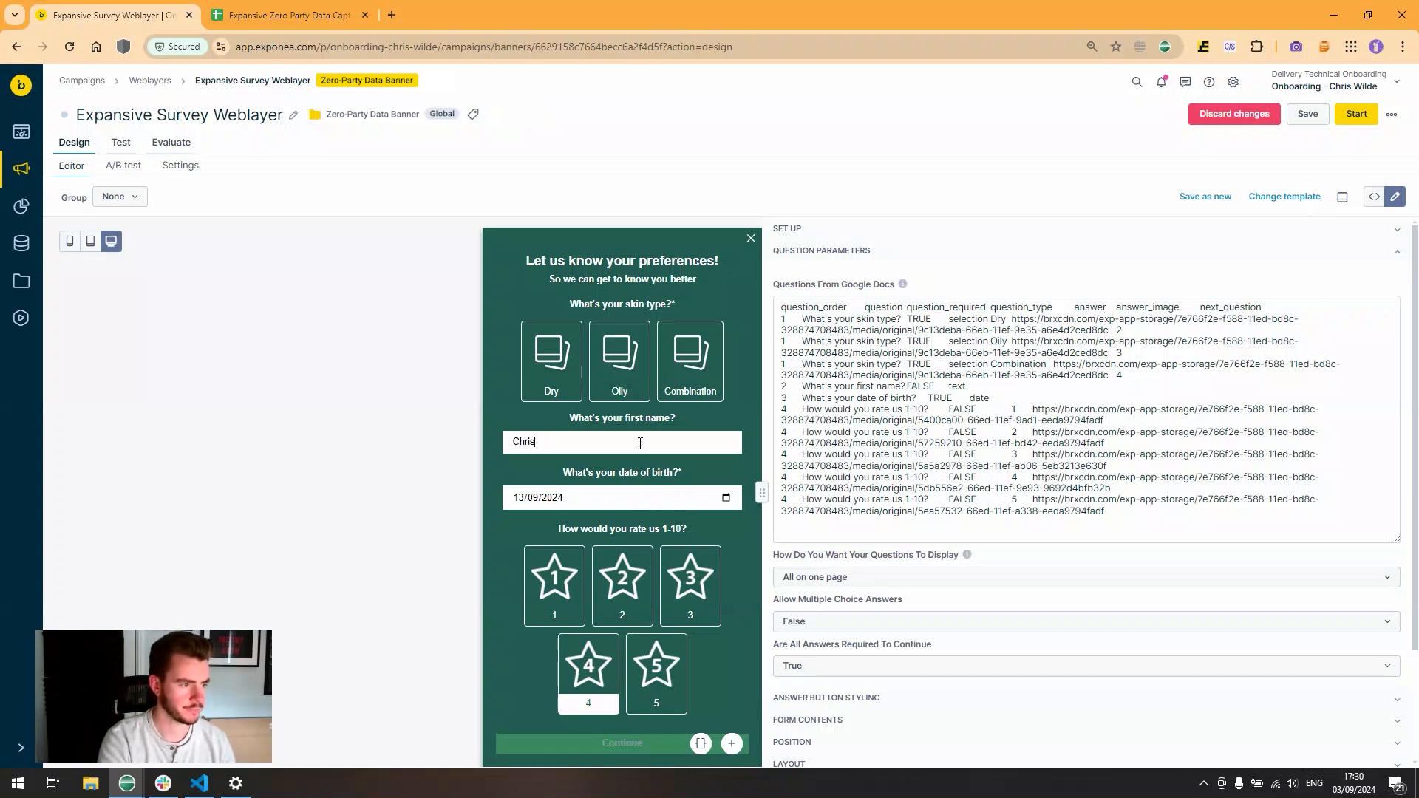
{"action": "left_click", "coordinate": [619, 362]}
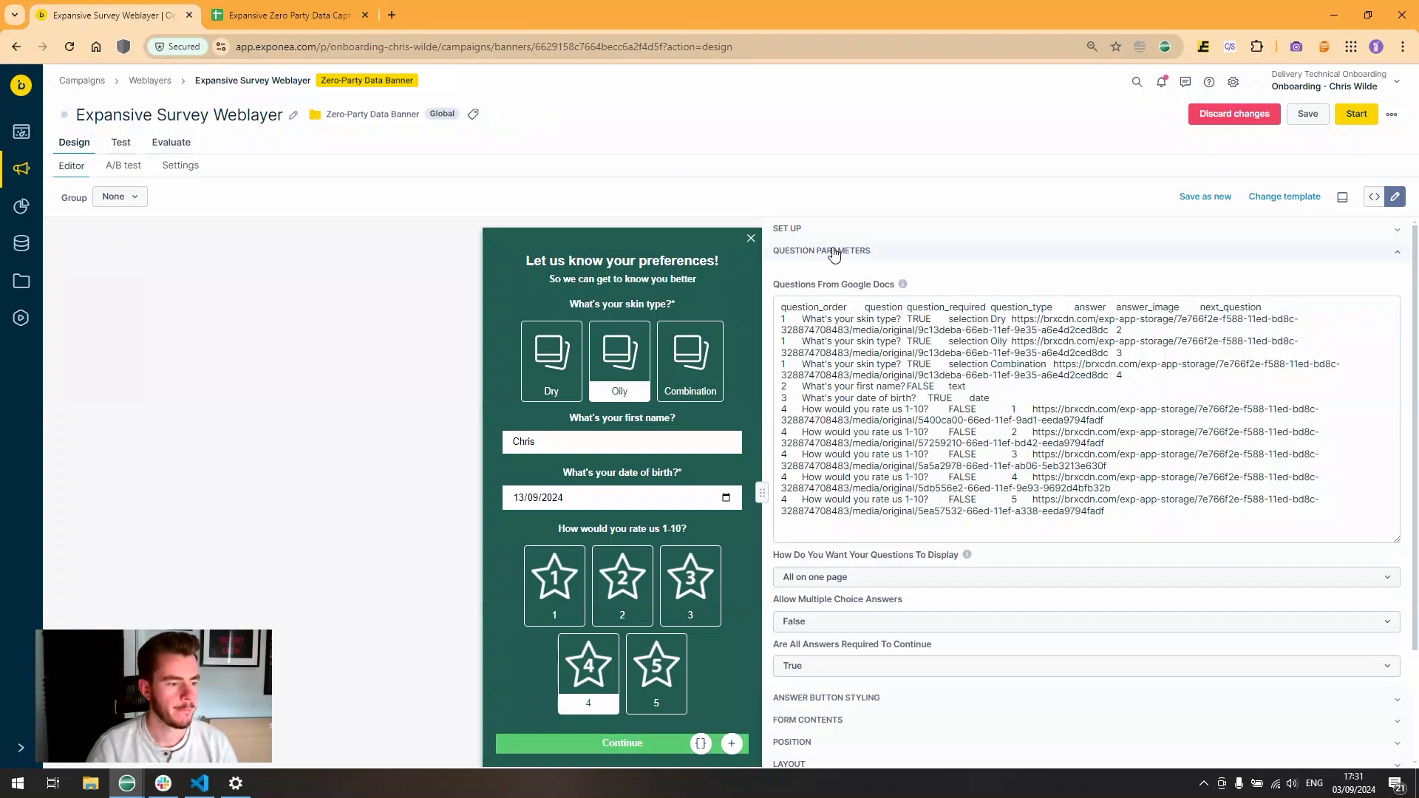
{"action": "left_click", "coordinate": [835, 253]}
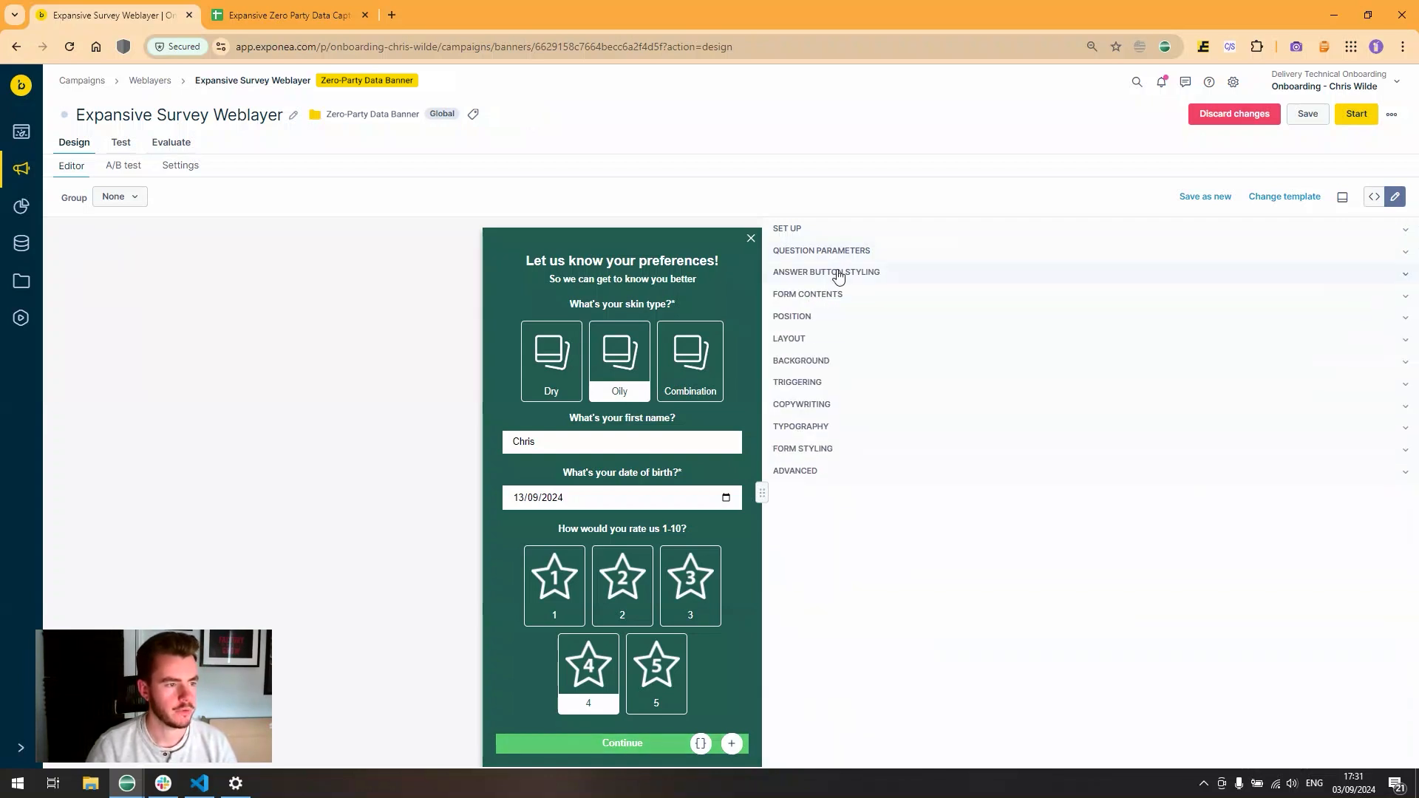
- Expand Answer Button Styling and set the answer text colour to red #ff0000
{"action": "left_click", "coordinate": [837, 274]}
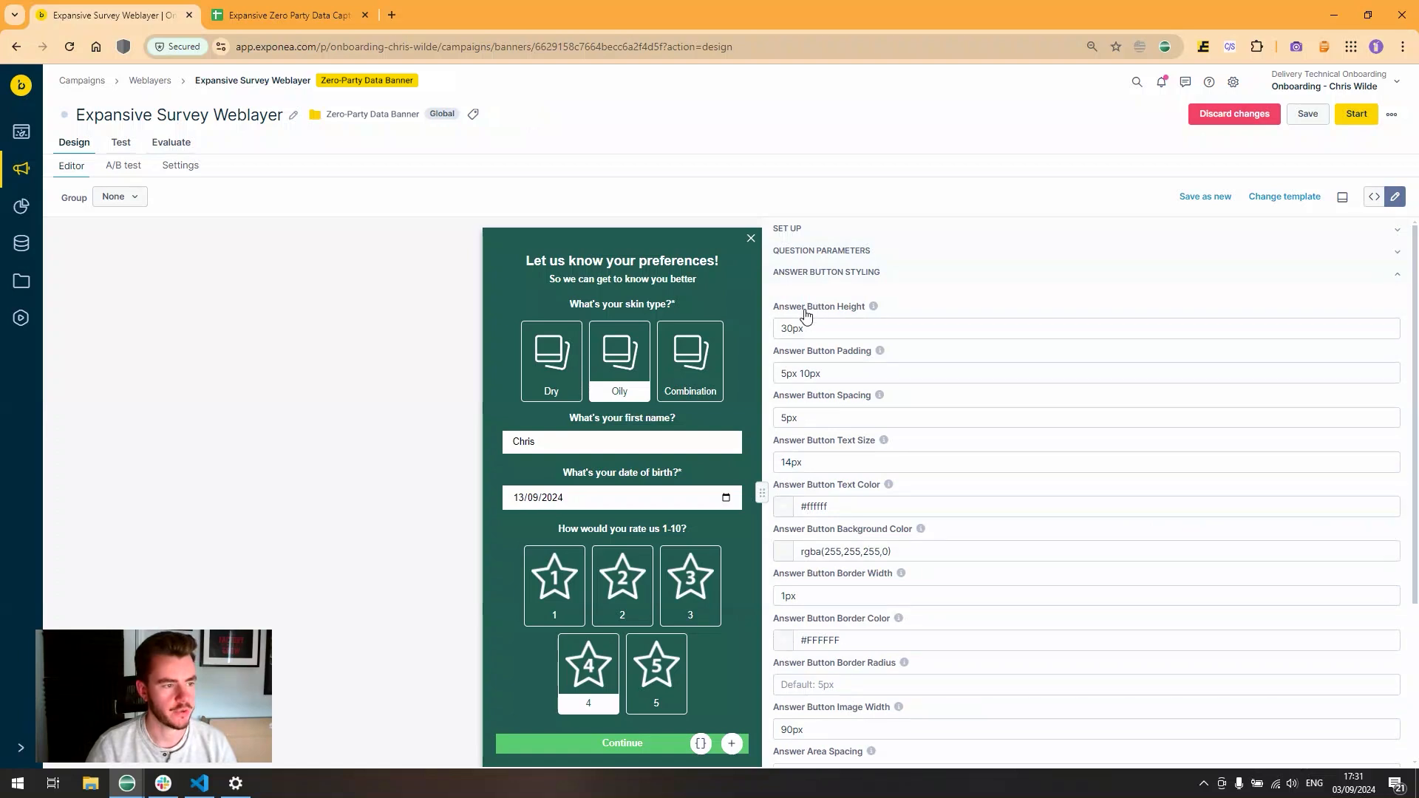
{"action": "left_click", "coordinate": [785, 507]}
{"action": "left_click_drag", "start_coordinate": [917, 521], "coordinate": [950, 497]}
{"action": "left_click", "coordinate": [881, 510]}
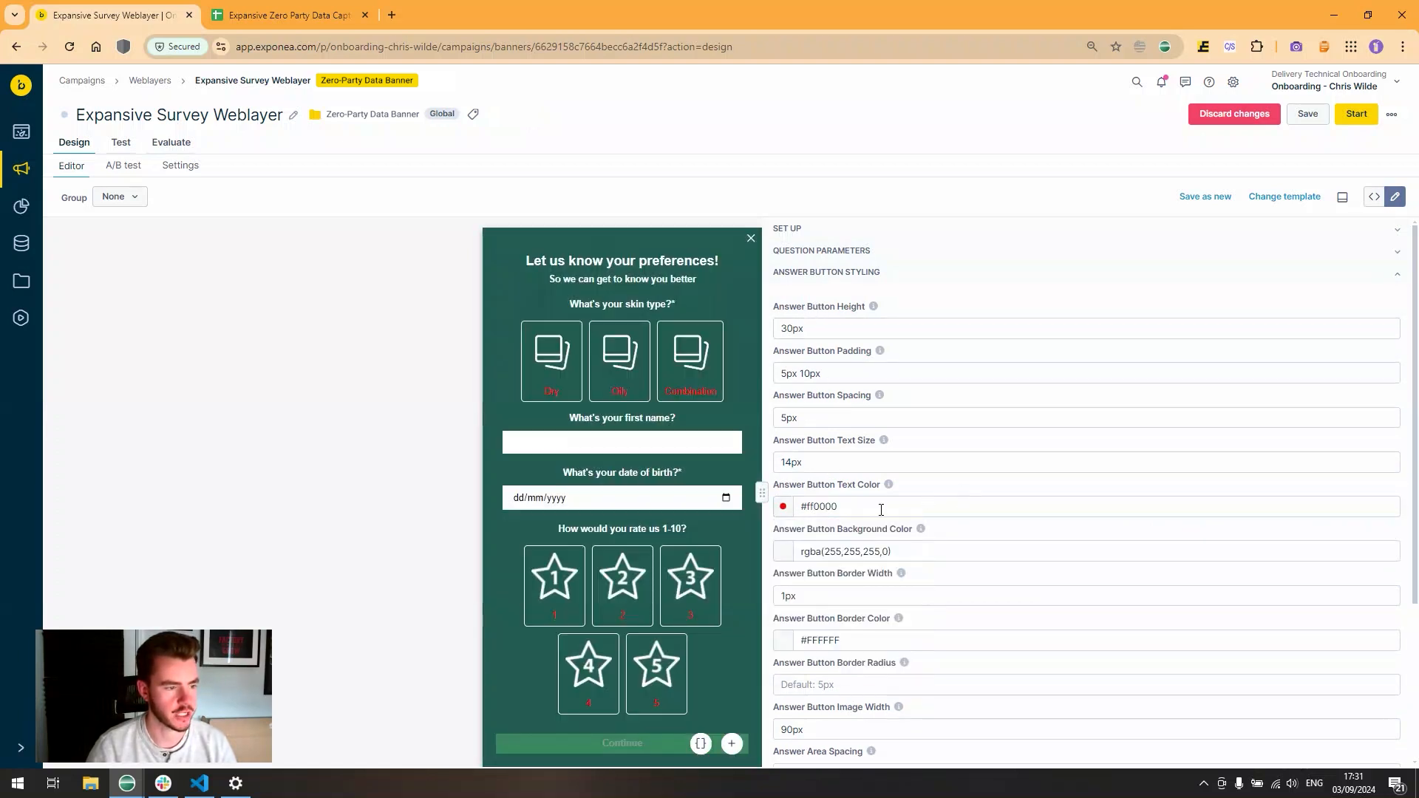
- Give the answer buttons a fully opaque bright blue #00b1ff background
{"action": "left_click", "coordinate": [785, 554]}
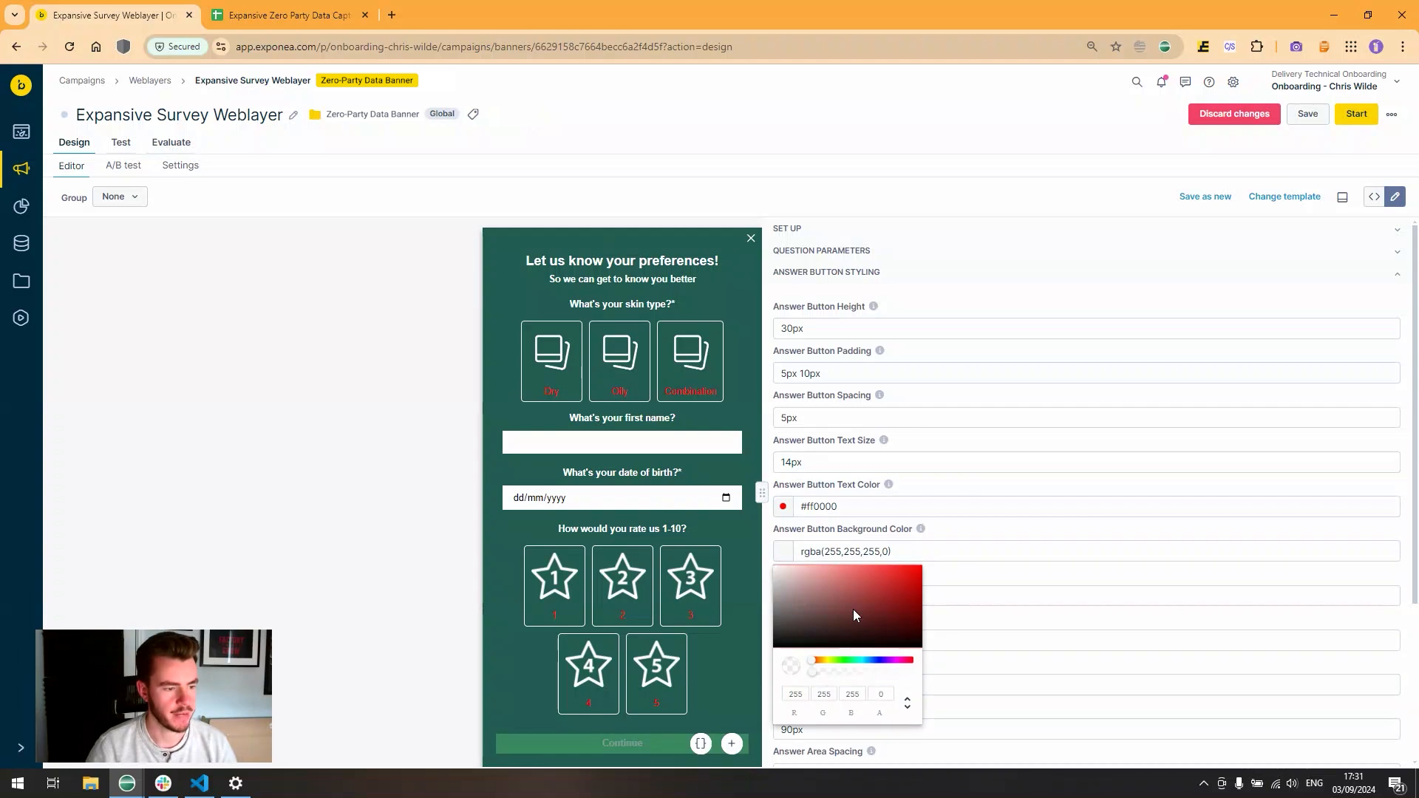
{"action": "left_click_drag", "start_coordinate": [879, 661], "coordinate": [867, 660]}
{"action": "left_click_drag", "start_coordinate": [910, 574], "coordinate": [933, 566]}
{"action": "left_click", "coordinate": [940, 549]}
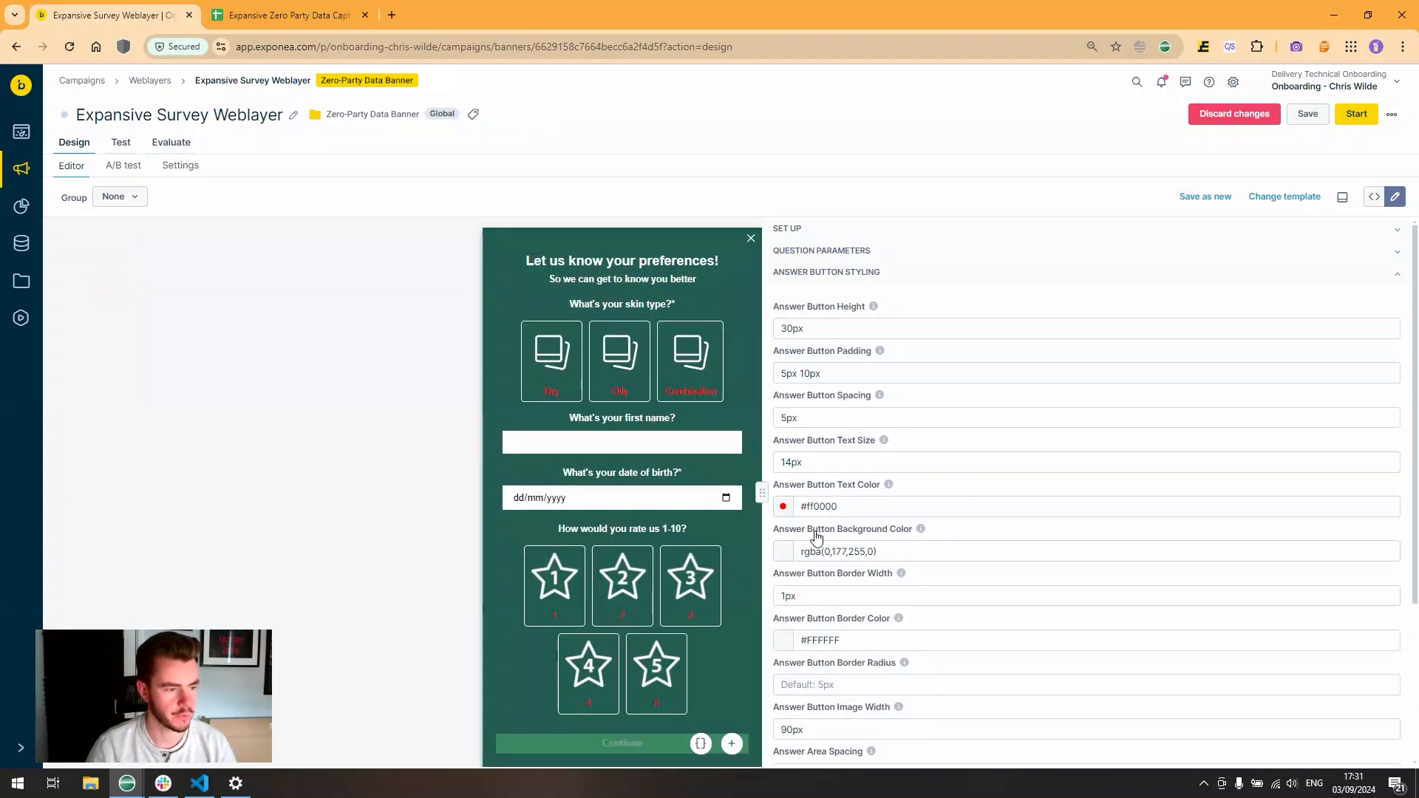
{"action": "left_click", "coordinate": [800, 560]}
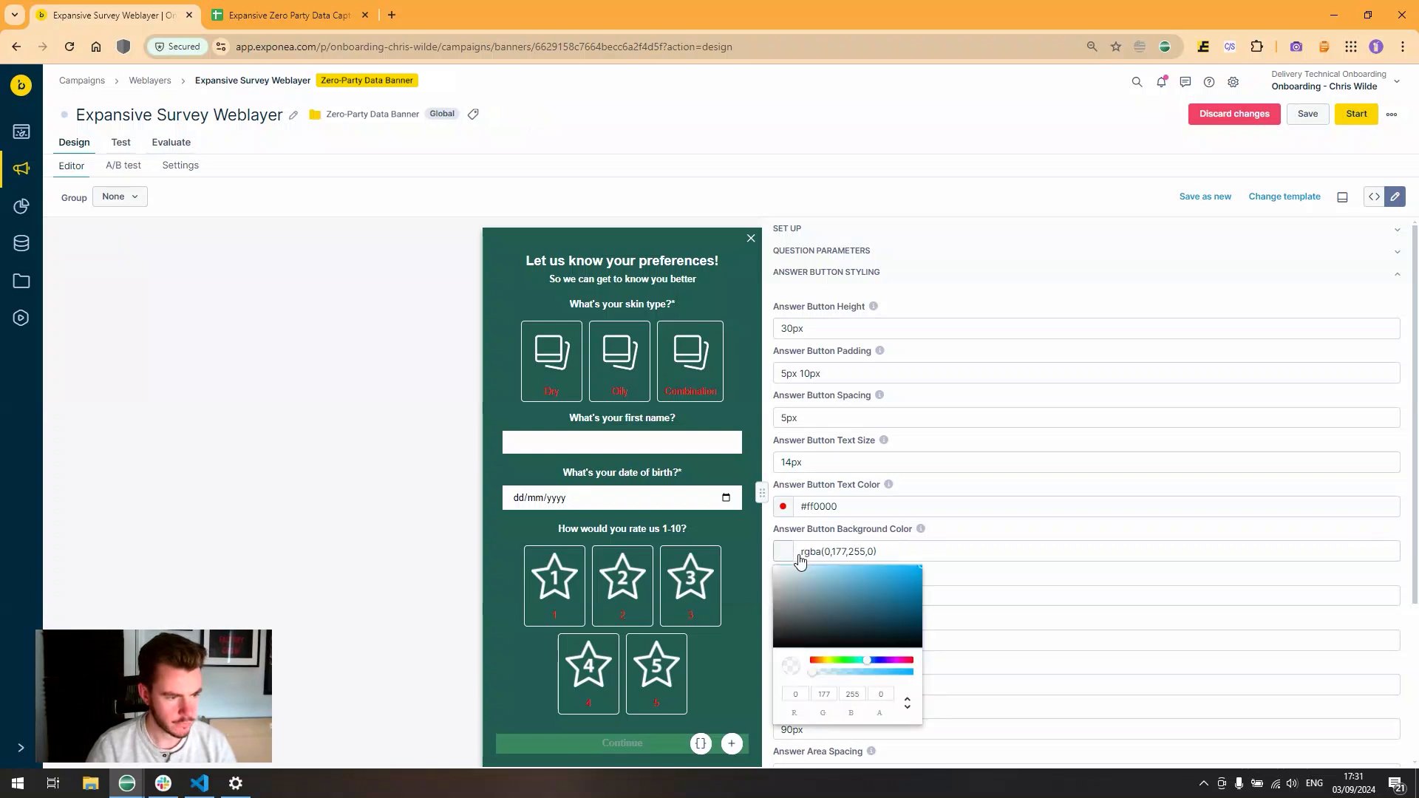
{"action": "left_click_drag", "start_coordinate": [813, 674], "coordinate": [950, 671]}
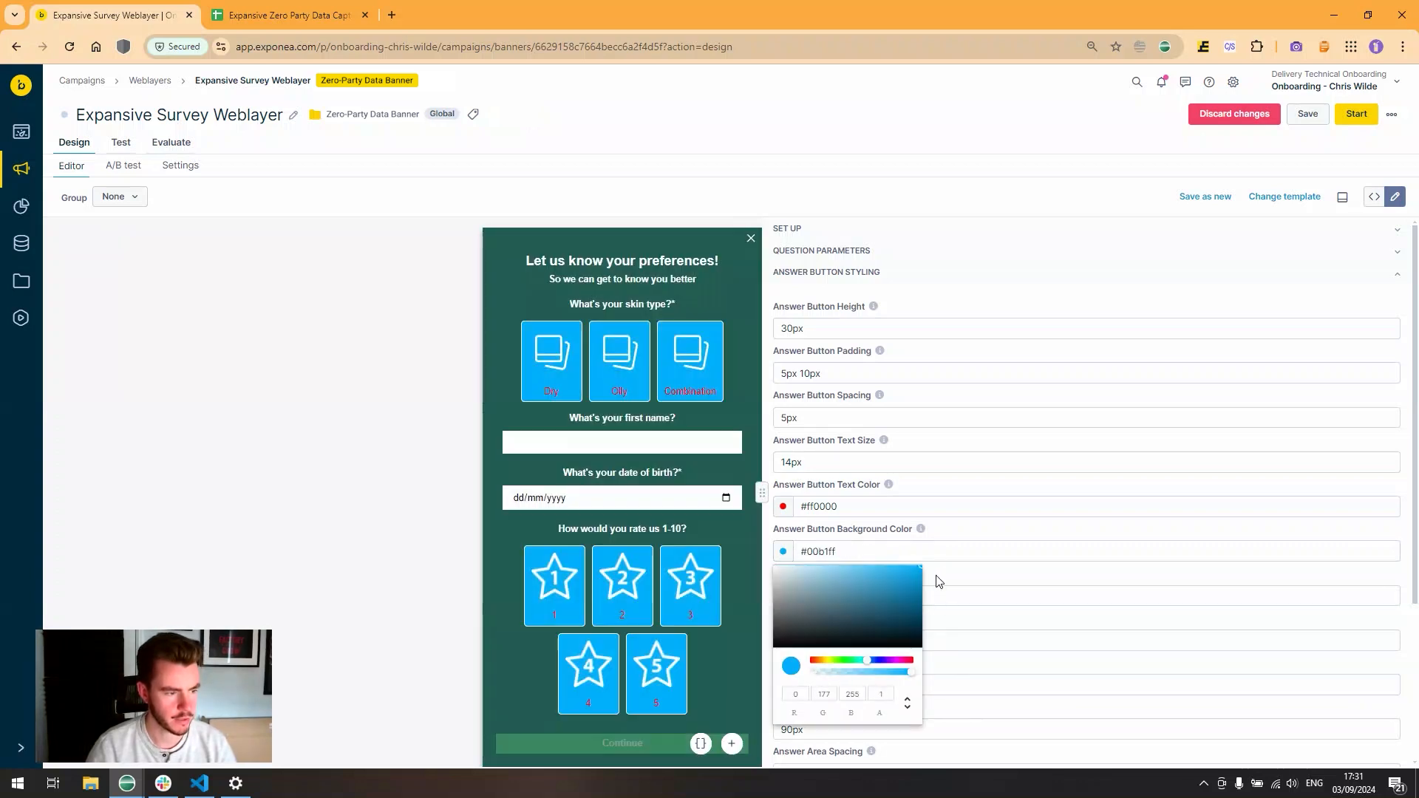
{"action": "left_click", "coordinate": [949, 494]}
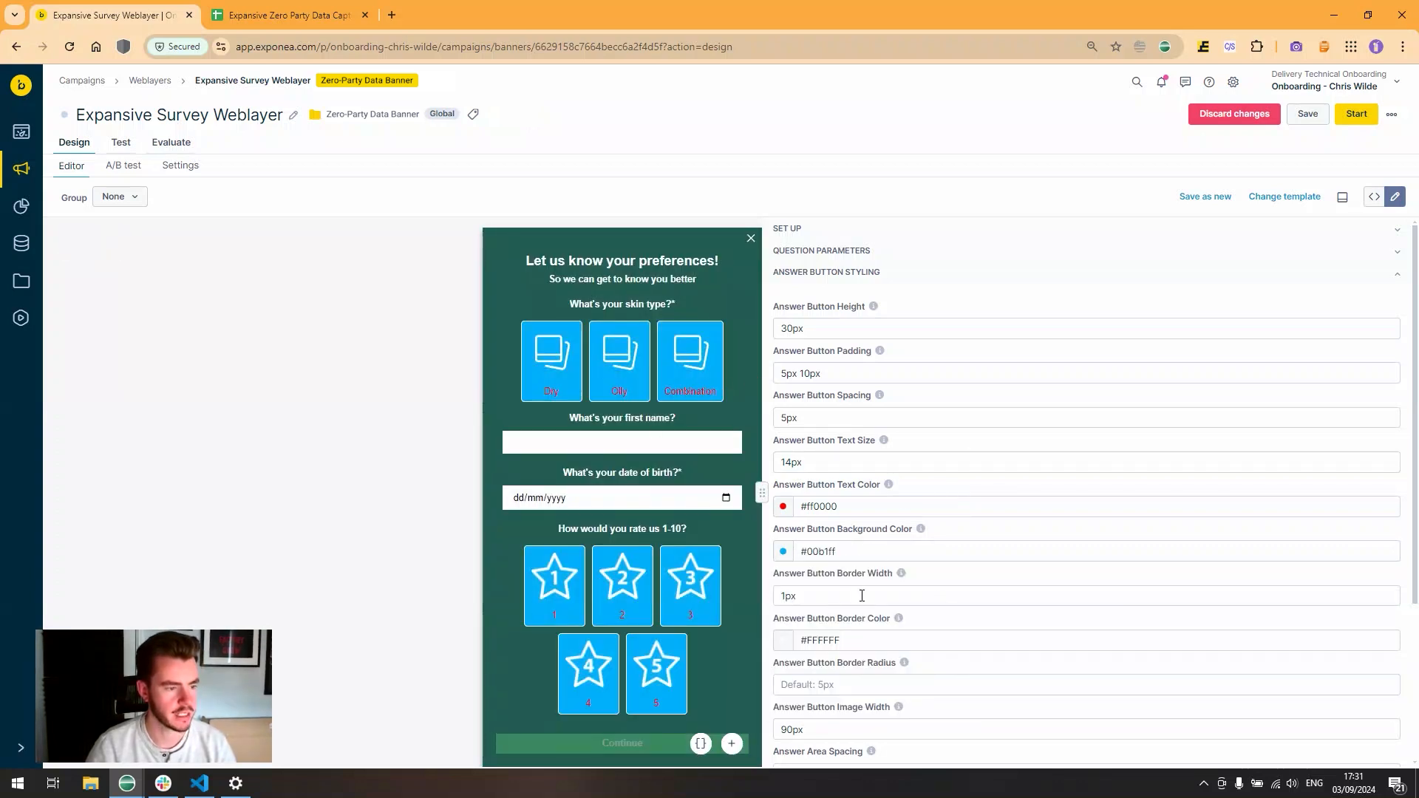
- Set the answer border colour to green #00ff09 with a 5px border width
{"action": "left_click", "coordinate": [809, 638]}
{"action": "left_click_drag", "start_coordinate": [893, 565], "coordinate": [851, 565]}
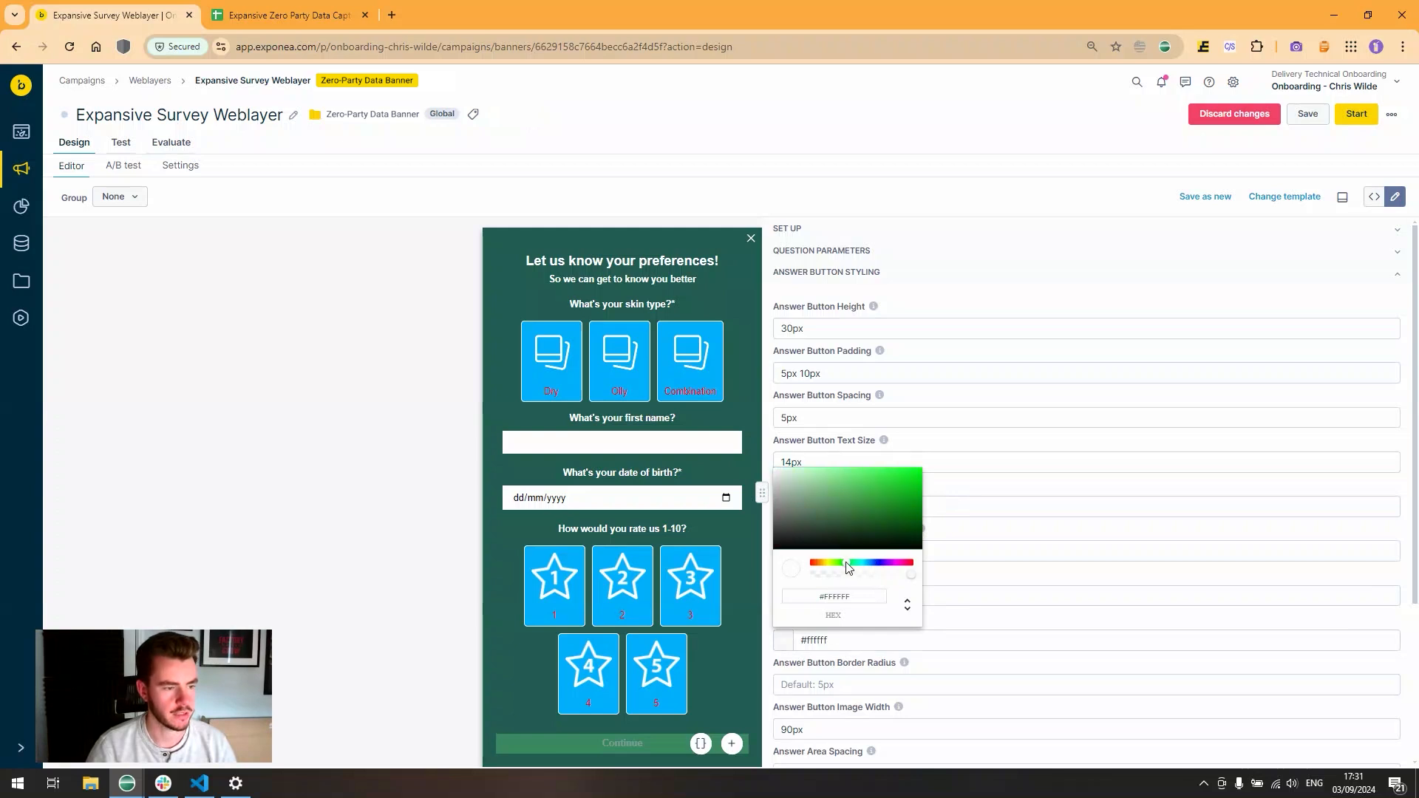
{"action": "left_click_drag", "start_coordinate": [909, 477], "coordinate": [947, 469]}
{"action": "left_click", "coordinate": [947, 485]}
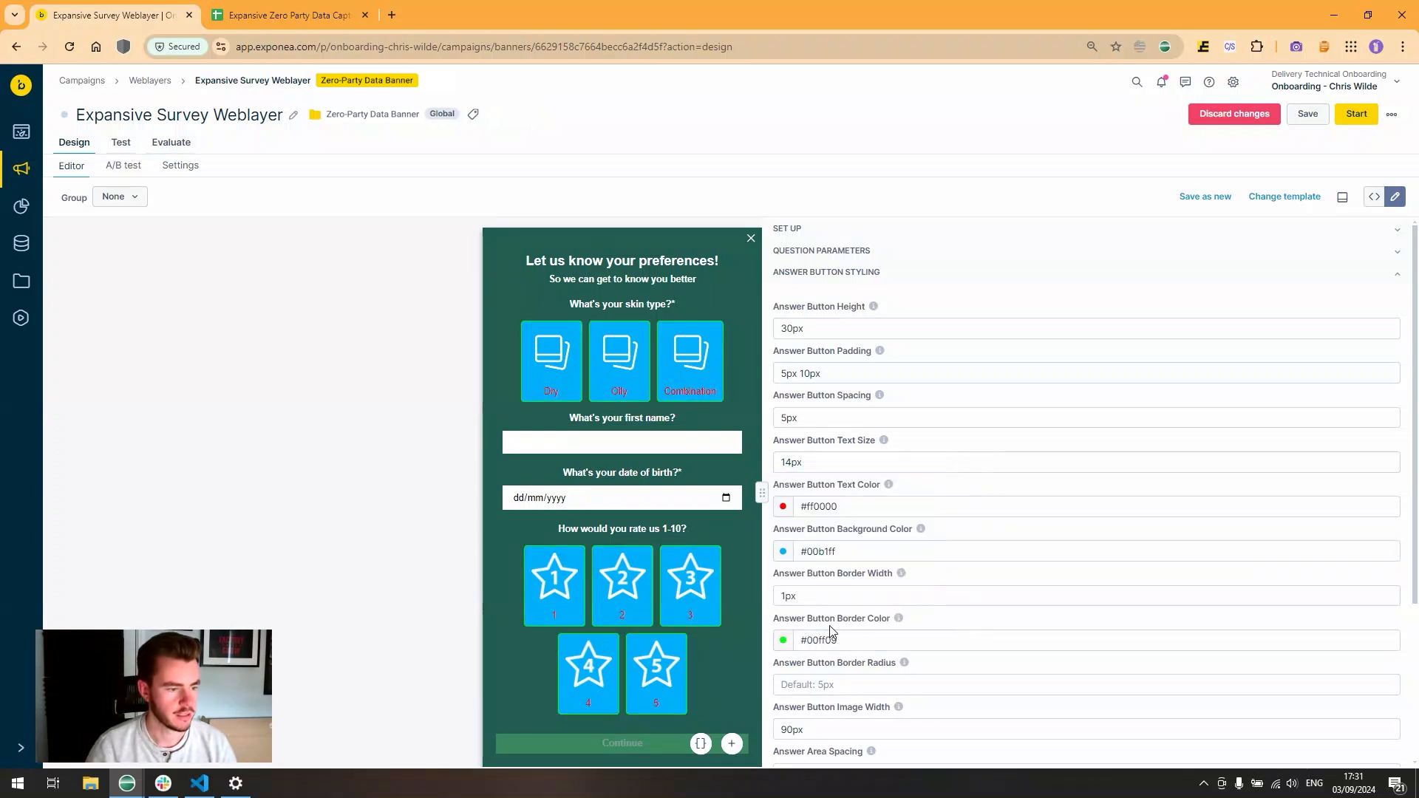
{"action": "left_click", "coordinate": [789, 595]}
{"action": "key", "text": "BackSpace"}
{"action": "type", "text": "5"}
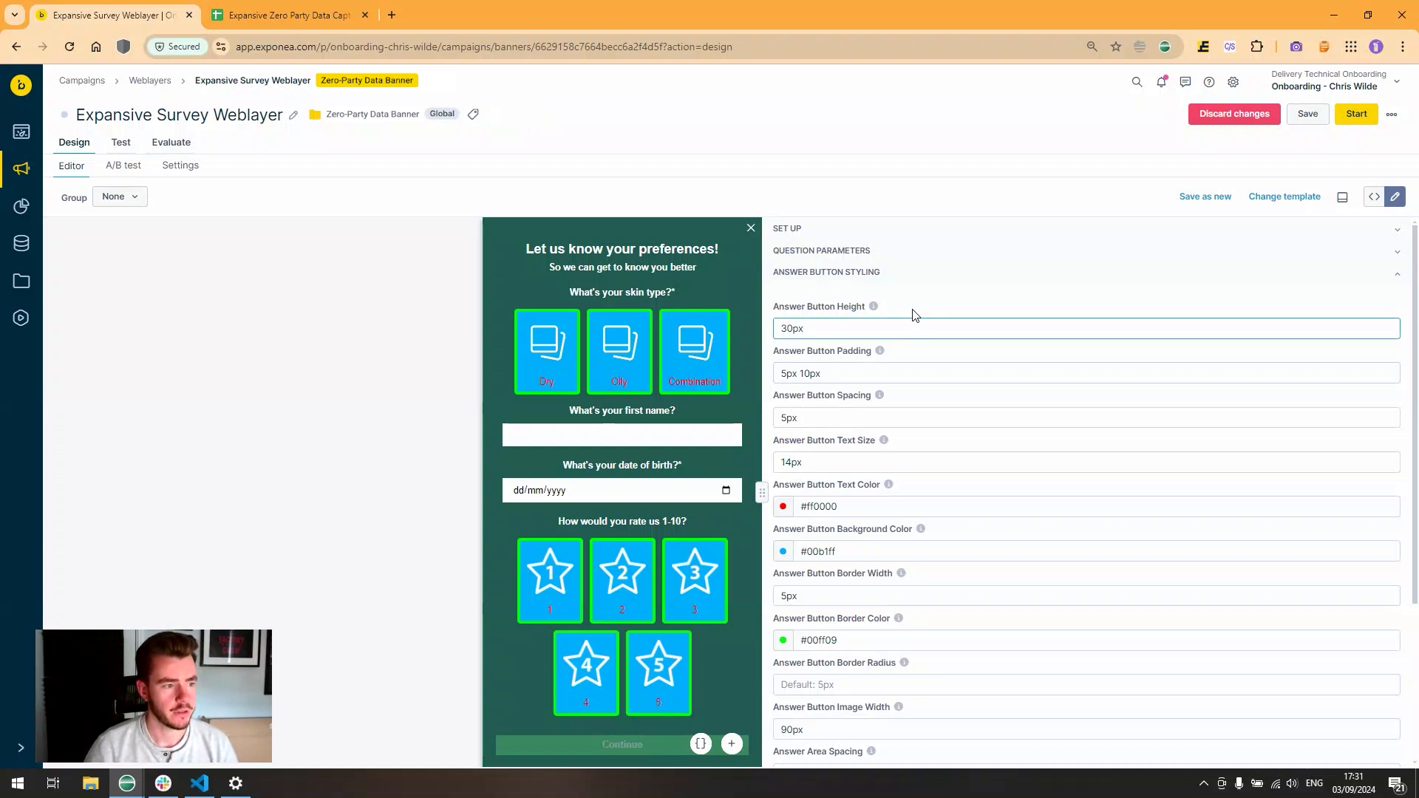
- Set the answer image width to 60px
{"action": "scroll", "coordinate": [837, 518], "scroll_direction": "down", "scroll_amount": 3}
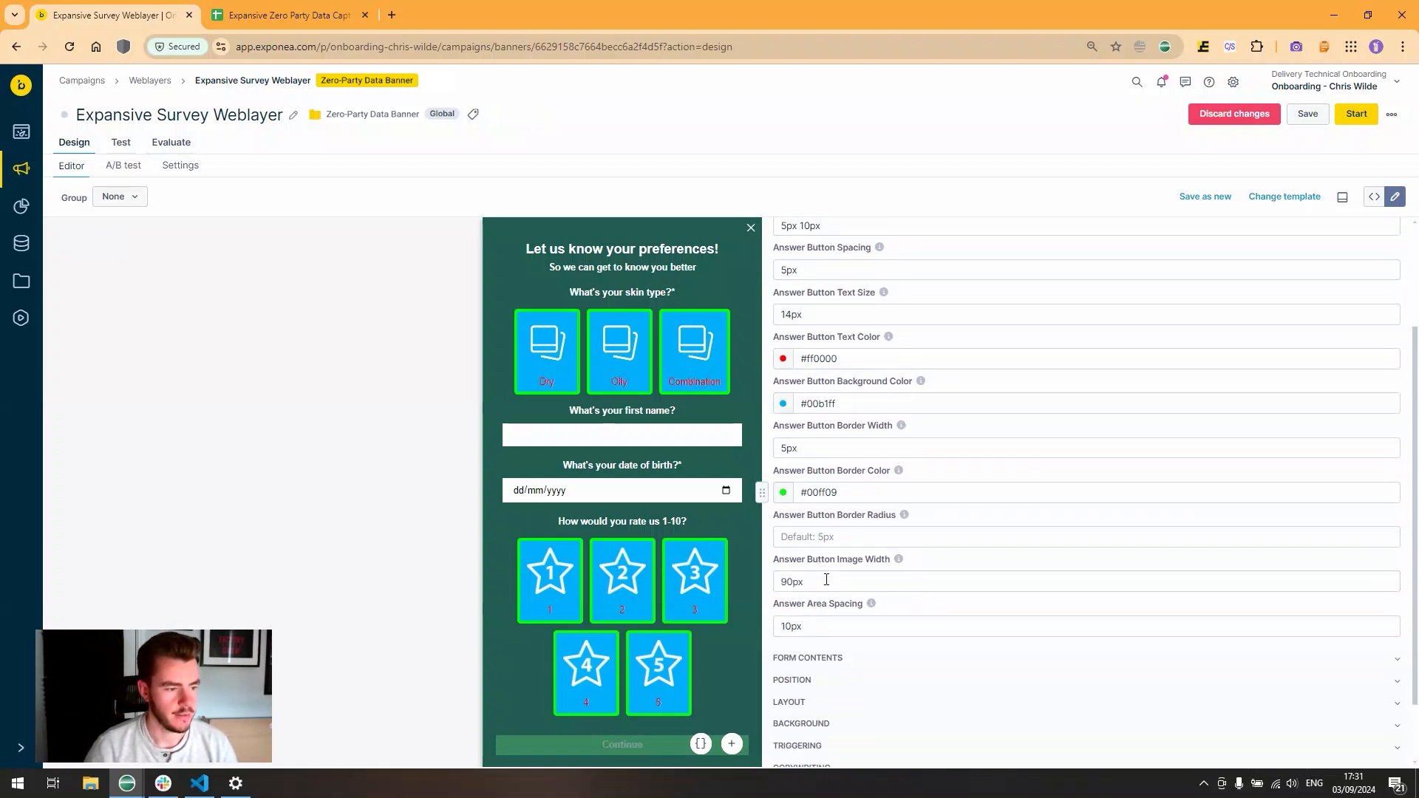
{"action": "double_click", "coordinate": [826, 579]}
{"action": "left_click", "coordinate": [788, 583]}
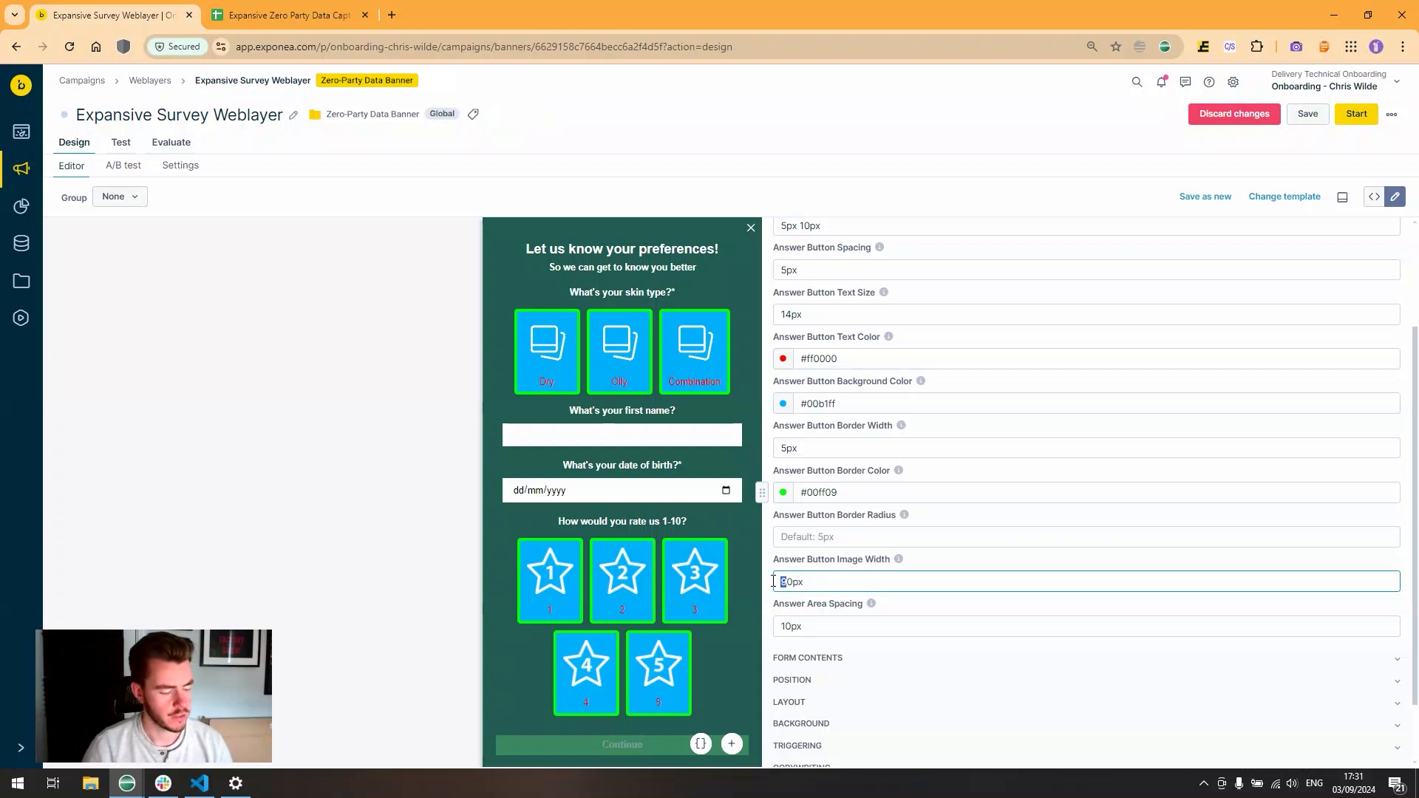
{"action": "left_click", "coordinate": [919, 561]}
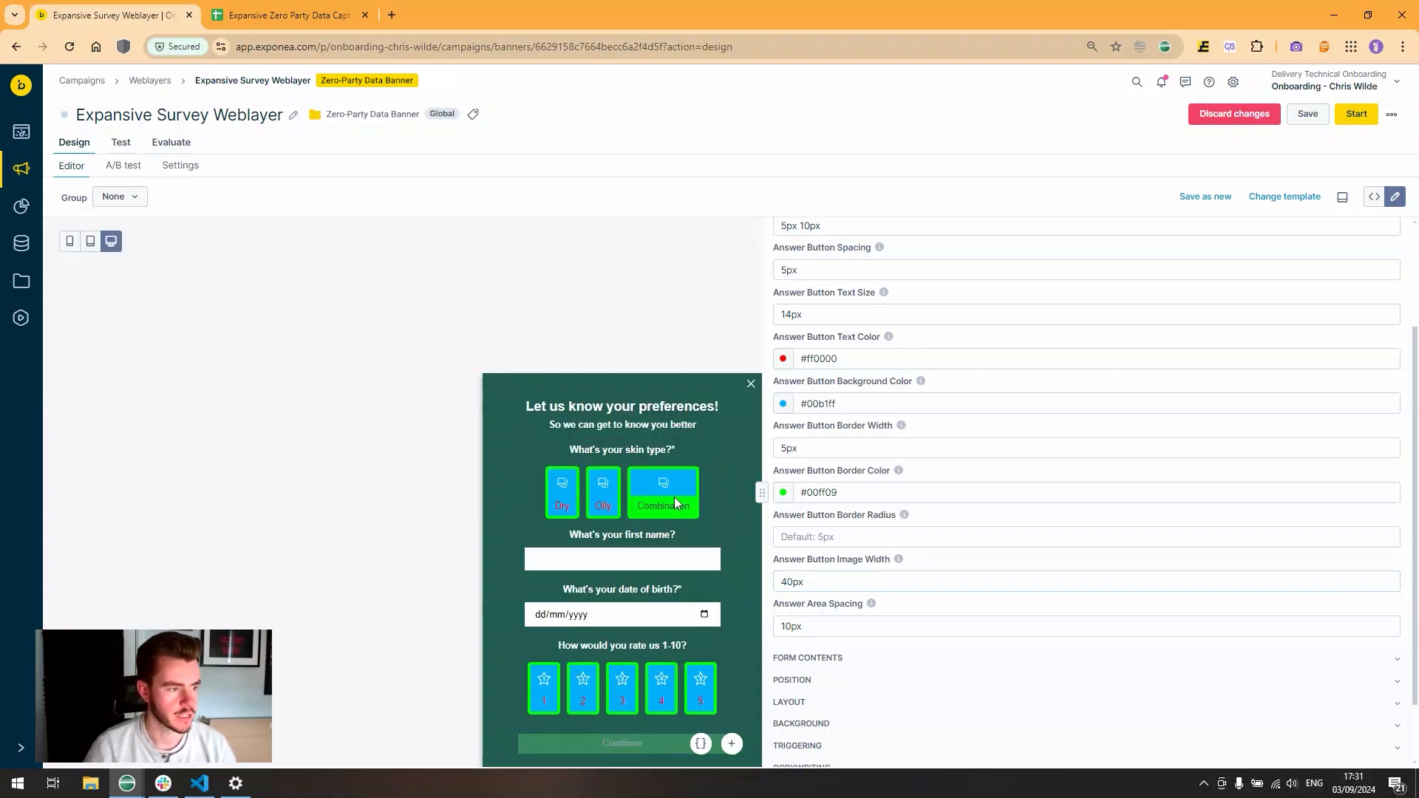
{"action": "left_click", "coordinate": [786, 579]}
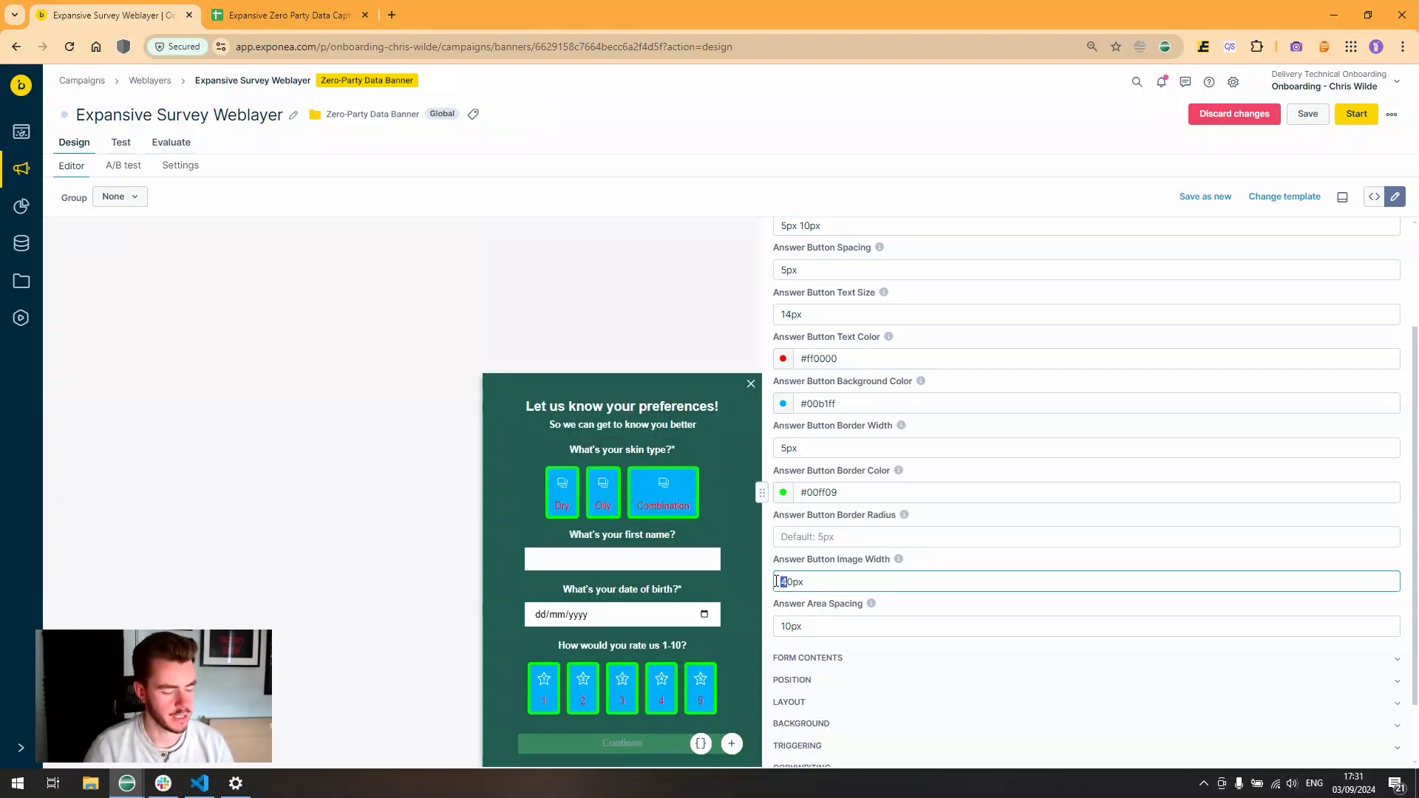
{"action": "key", "text": "BackSpace"}
{"action": "type", "text": "5"}
{"action": "left_click", "coordinate": [914, 566]}
{"action": "left_click", "coordinate": [789, 585]}
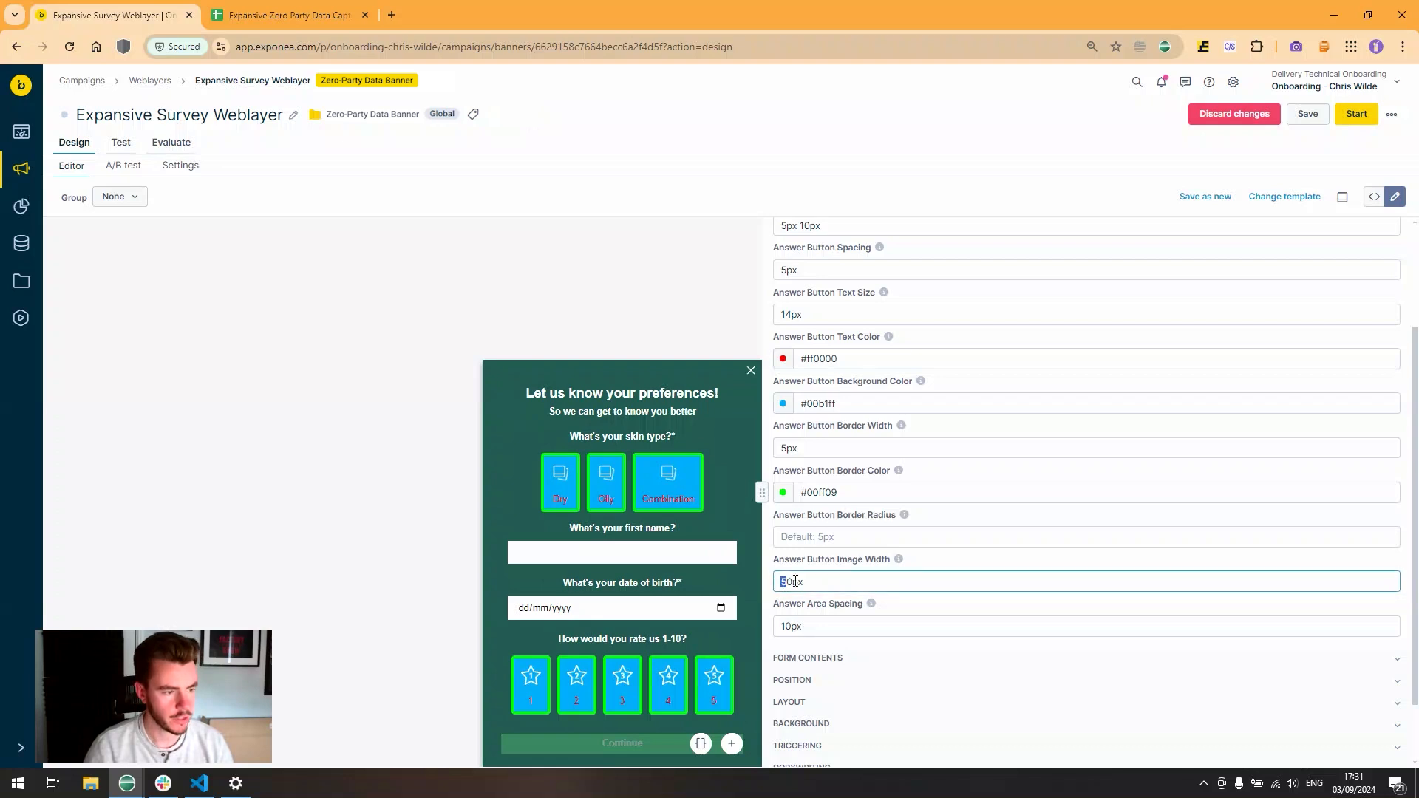
{"action": "key", "text": "BackSpace"}
{"action": "type", "text": "6"}
{"action": "left_click", "coordinate": [921, 563]}
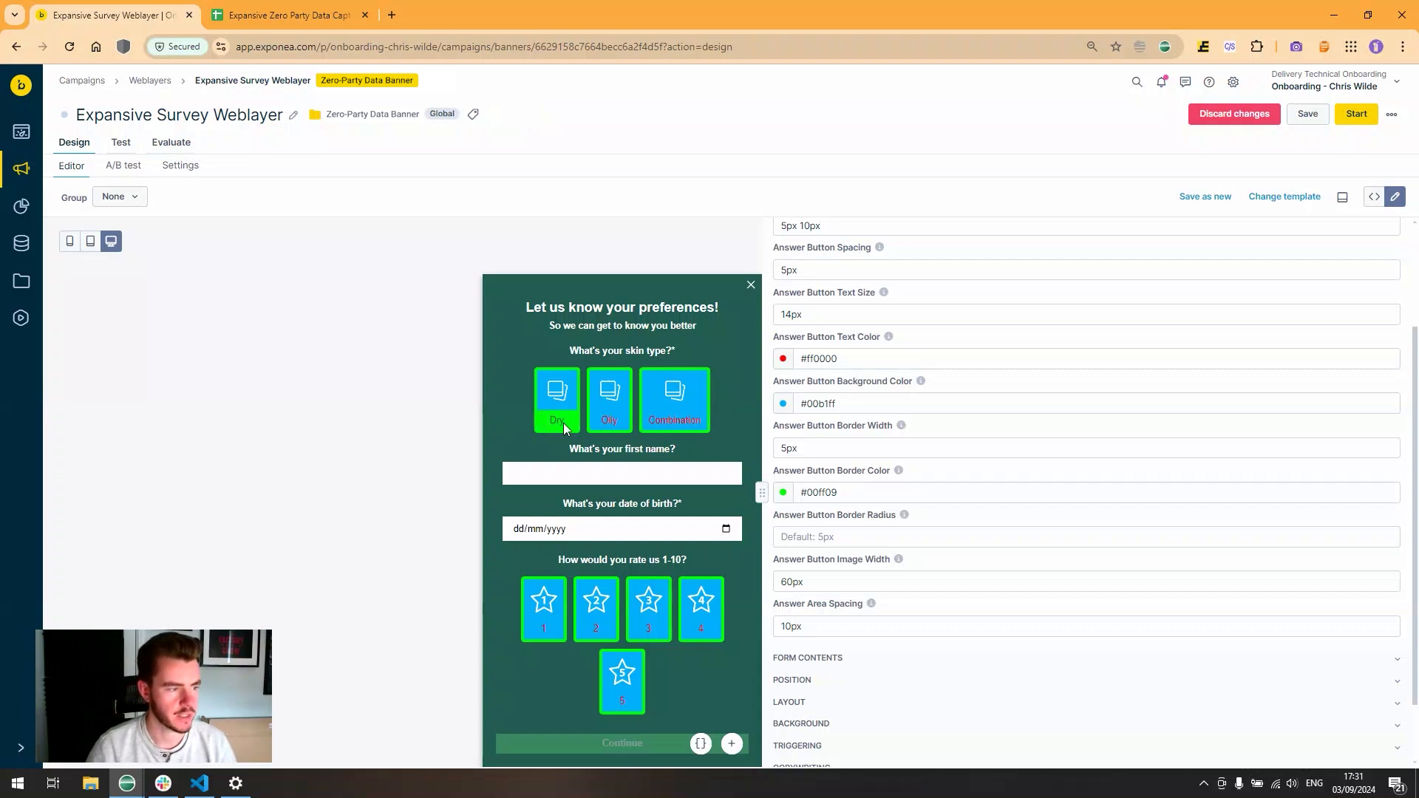
- Set the answer text colour to white and make the answer button background fully transparent
{"action": "left_click", "coordinate": [782, 360]}
{"action": "left_click", "coordinate": [793, 376]}
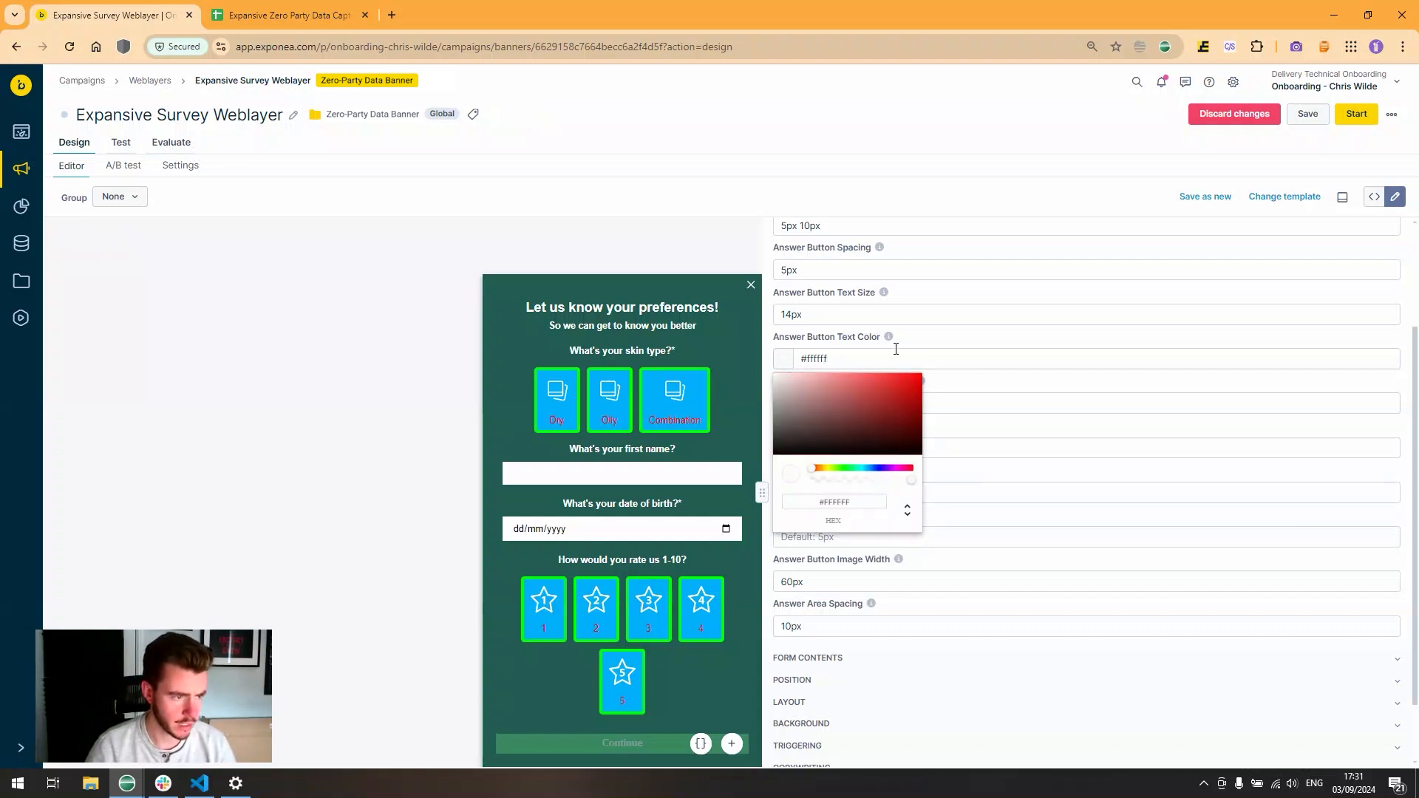
{"action": "left_click", "coordinate": [783, 404]}
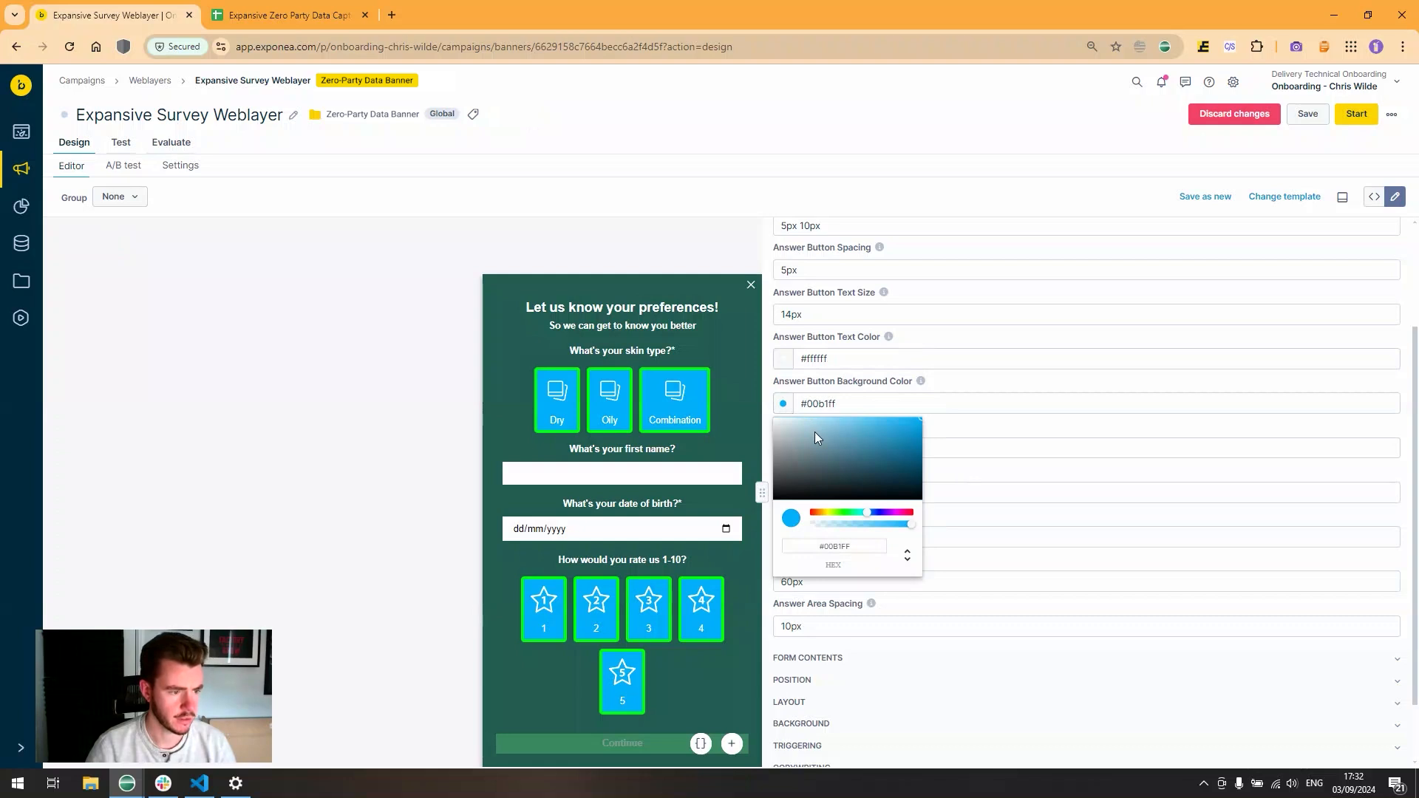
{"action": "left_click_drag", "start_coordinate": [914, 529], "coordinate": [812, 525]}
{"action": "left_click", "coordinate": [973, 422]}
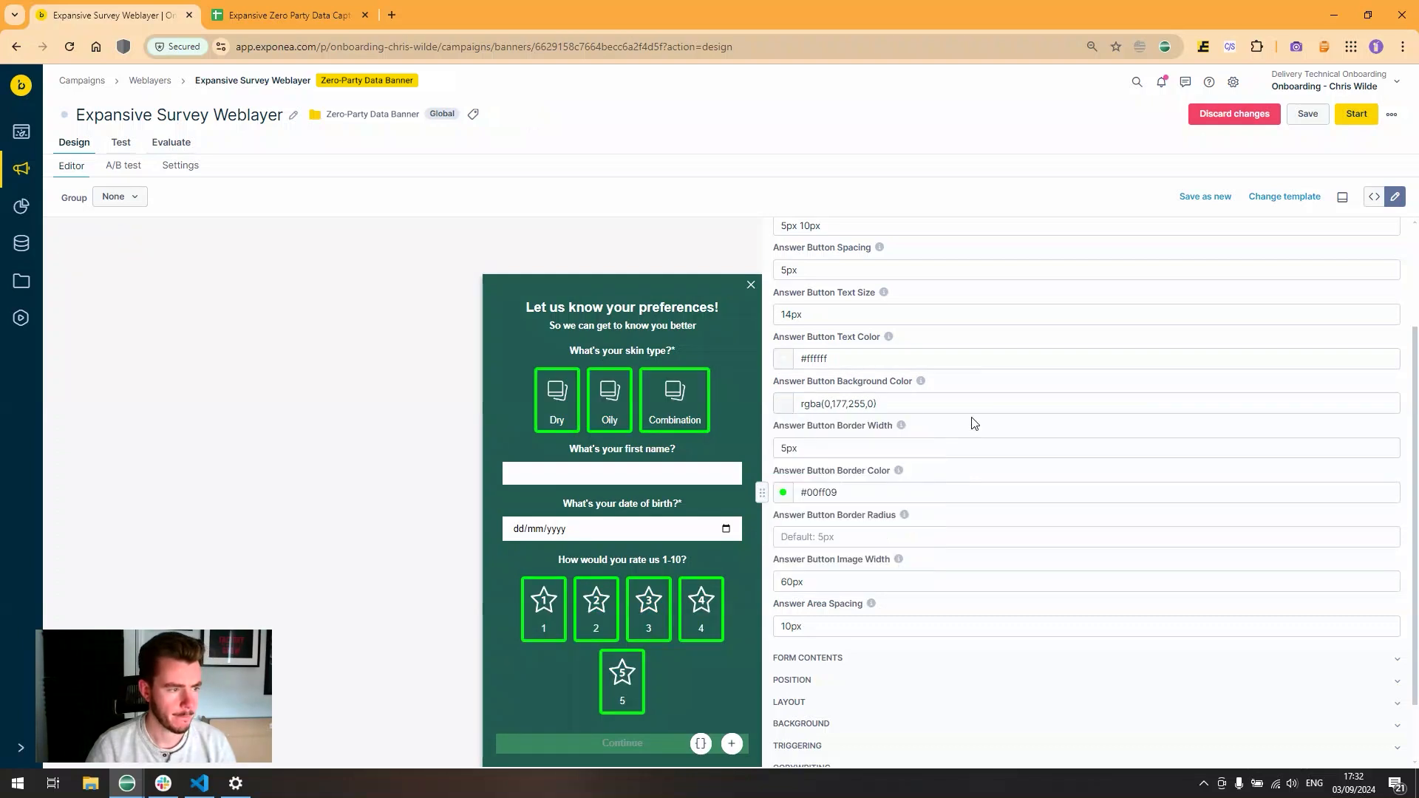
- Give the answer buttons white #ffffff borders with a 1px border width
{"action": "left_click", "coordinate": [783, 494]}
{"action": "left_click", "coordinate": [794, 509]}
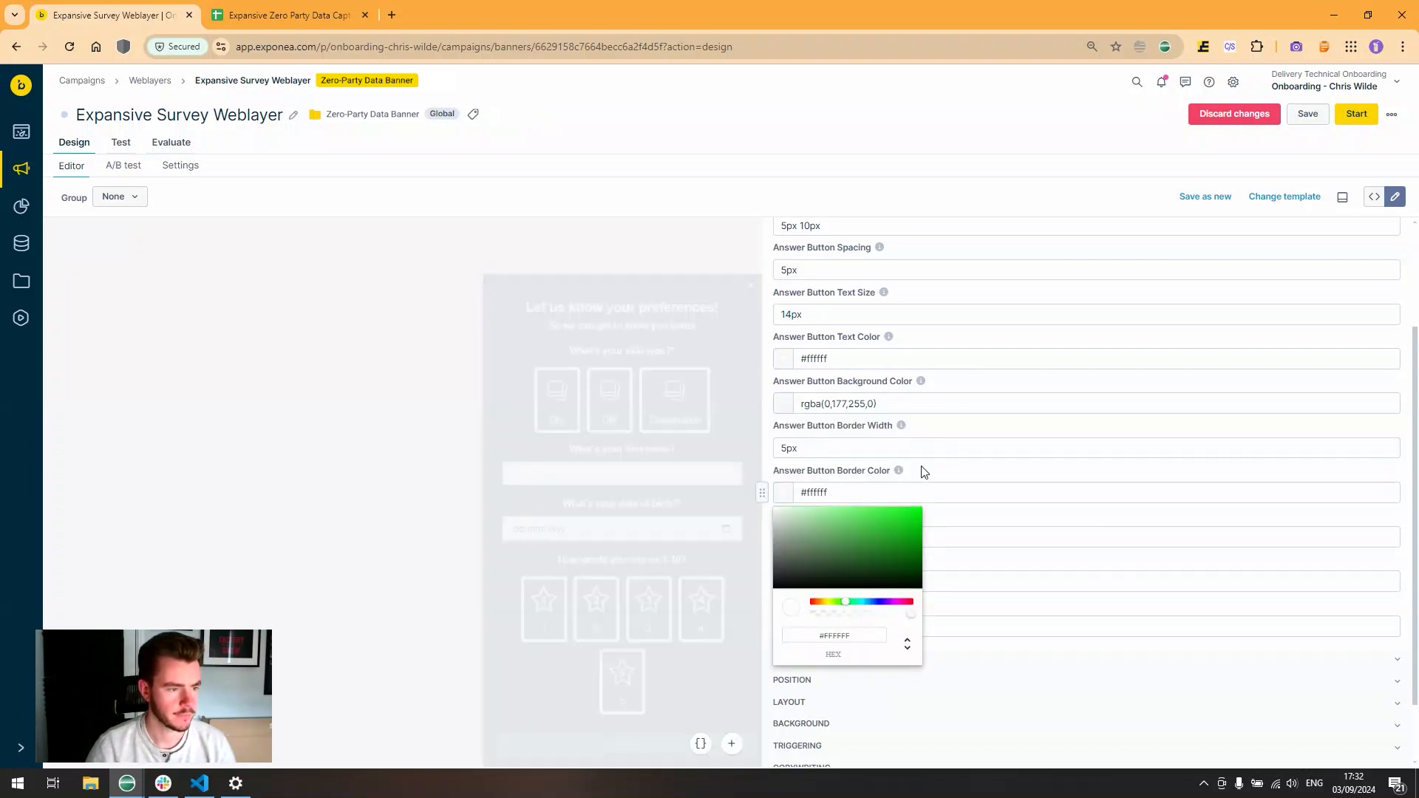
{"action": "left_click", "coordinate": [931, 469]}
{"action": "left_click", "coordinate": [786, 448]}
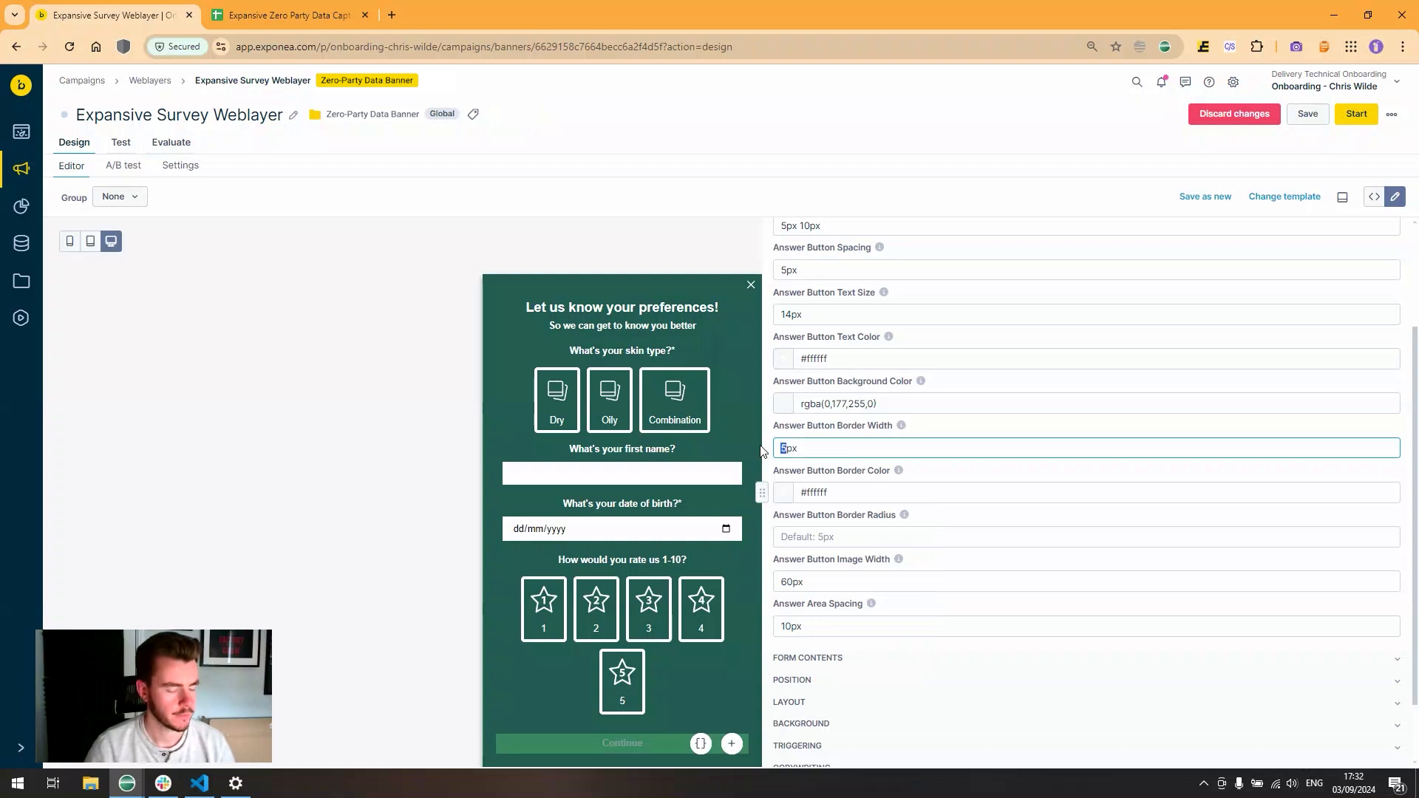
{"action": "key", "text": "BackSpace"}
{"action": "type", "text": "1"}
{"action": "left_click", "coordinate": [949, 421]}
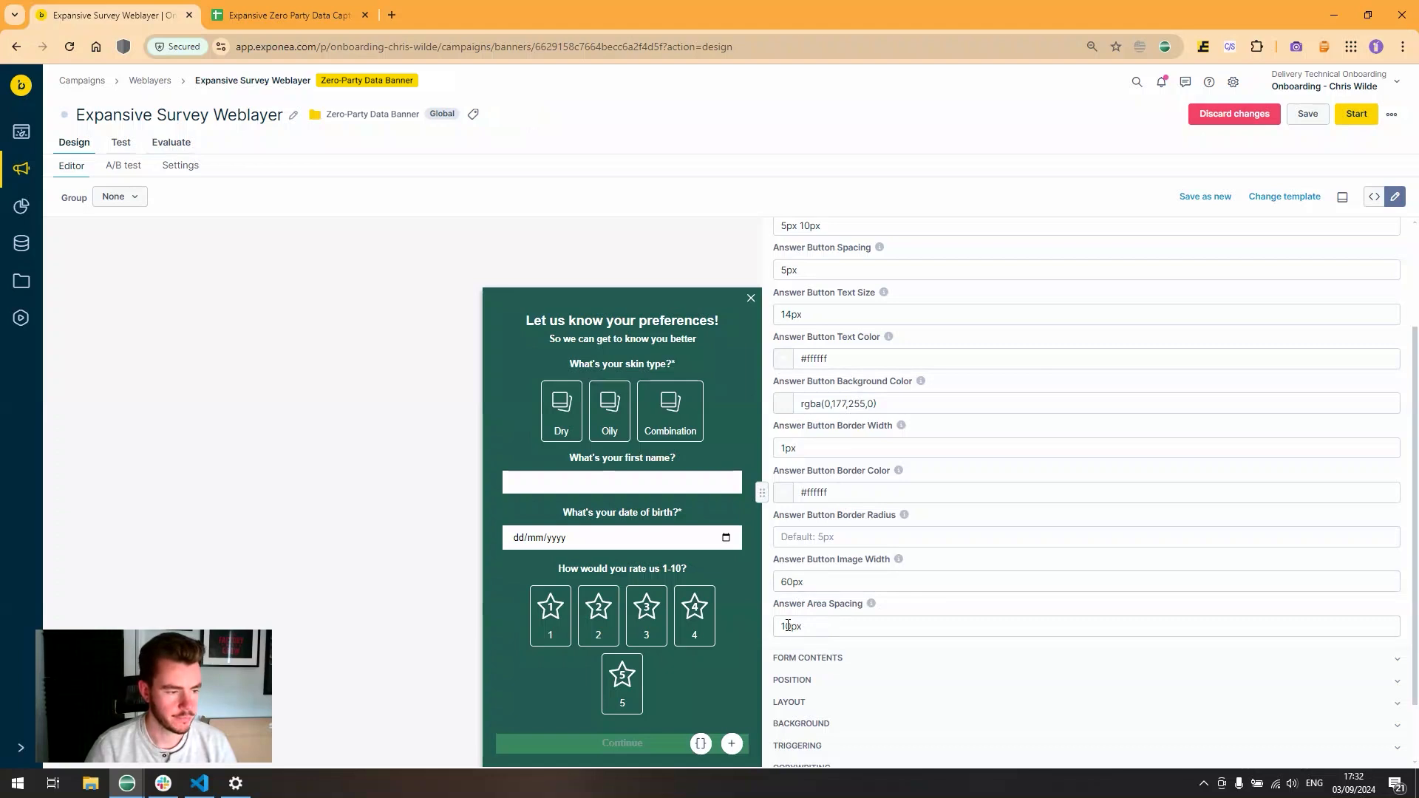
- Set answer area spacing to 5px and answer button spacing to 2px
{"action": "left_click_drag", "start_coordinate": [785, 626], "coordinate": [760, 632]}
{"action": "type", "text": "5"}
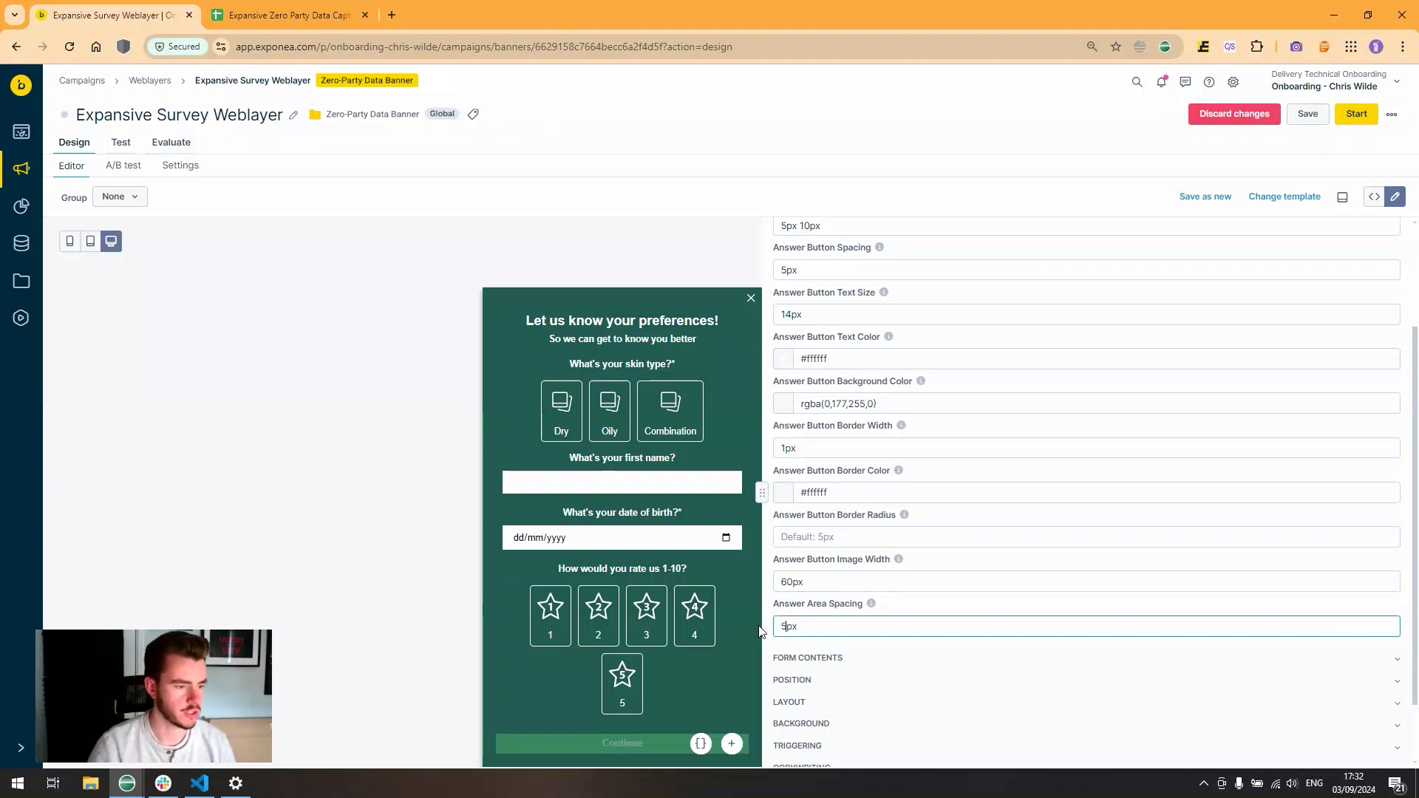
{"action": "left_click", "coordinate": [924, 601]}
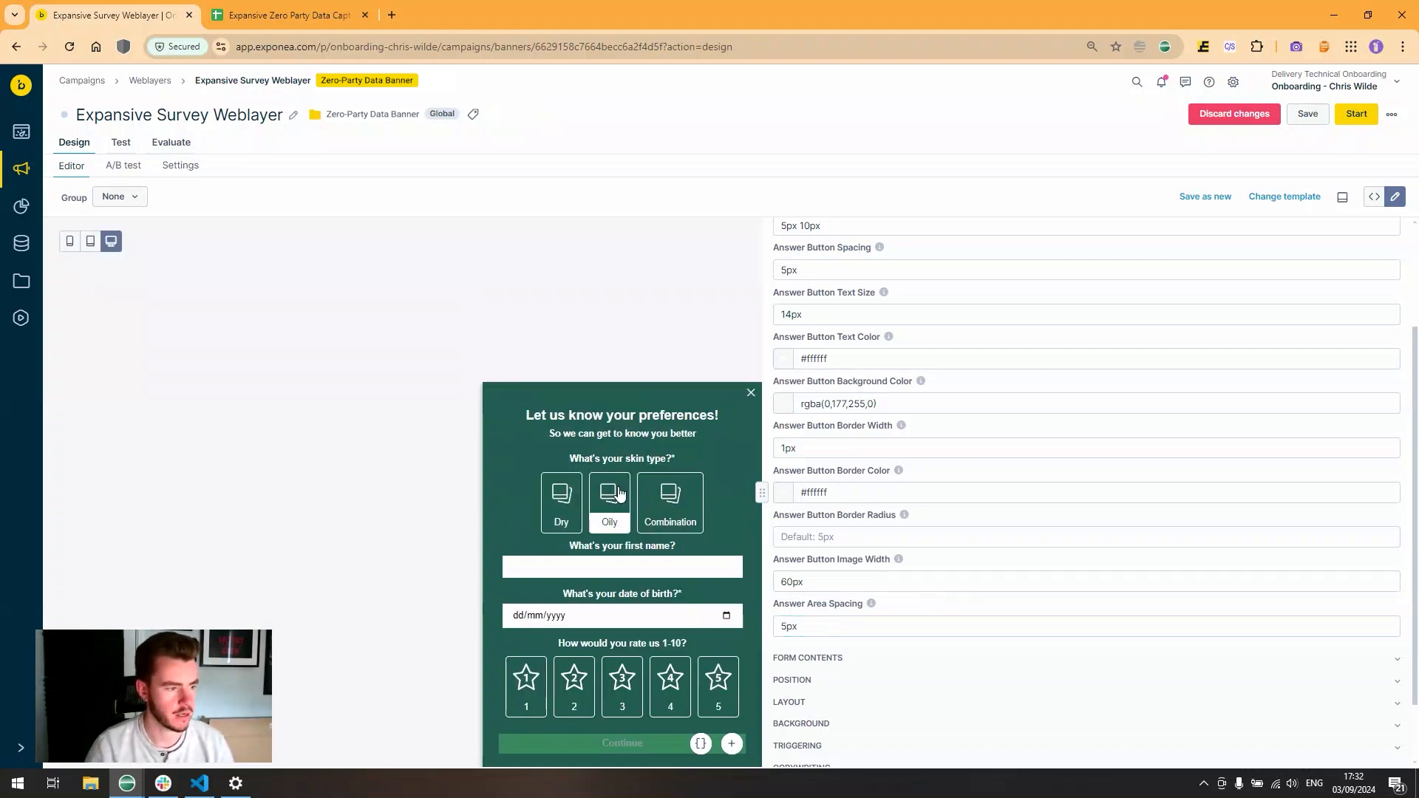
{"action": "scroll", "coordinate": [819, 380], "scroll_direction": "up", "scroll_amount": 1}
{"action": "scroll", "coordinate": [821, 384], "scroll_direction": "up", "scroll_amount": 1}
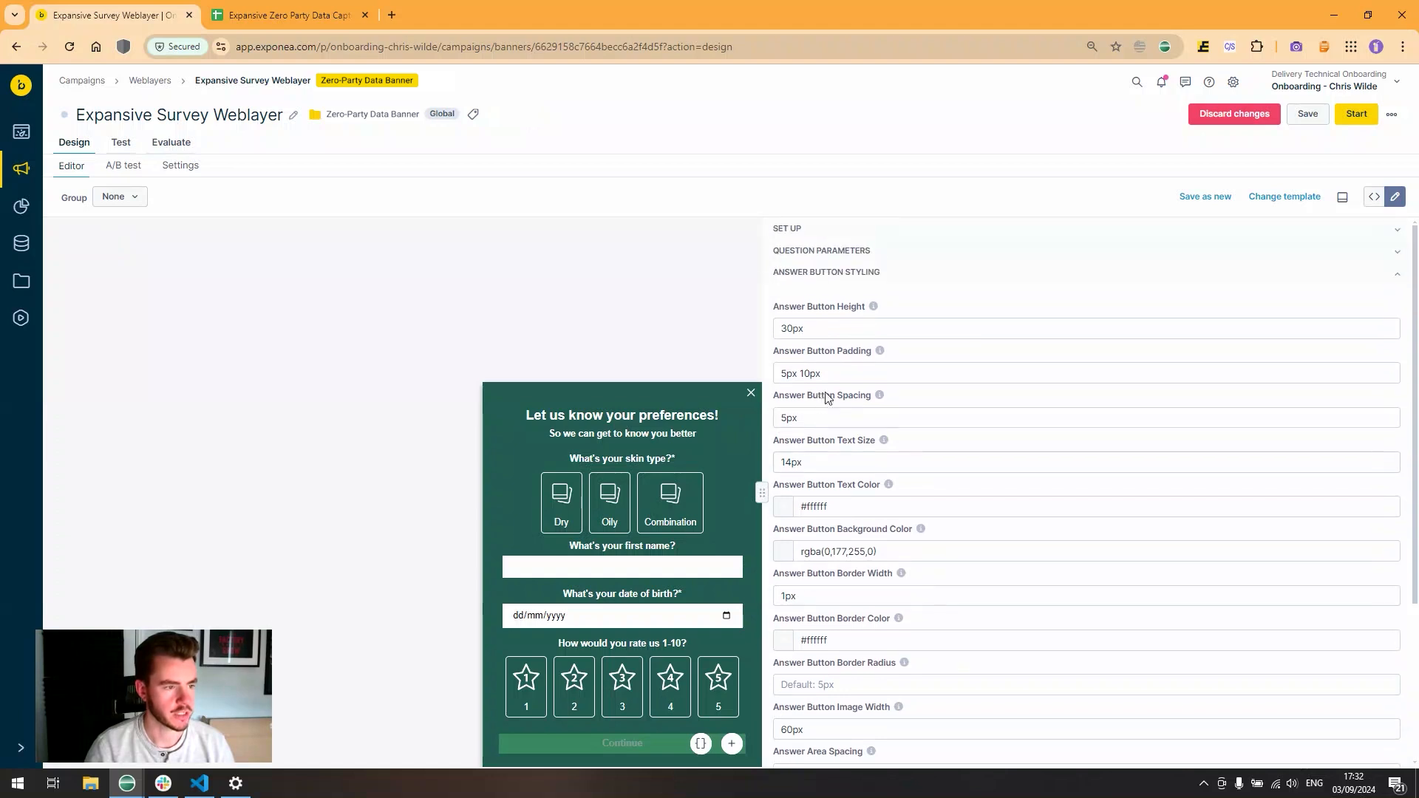
{"action": "left_click", "coordinate": [785, 417]}
{"action": "key", "text": "BackSpace"}
{"action": "type", "text": "2"}
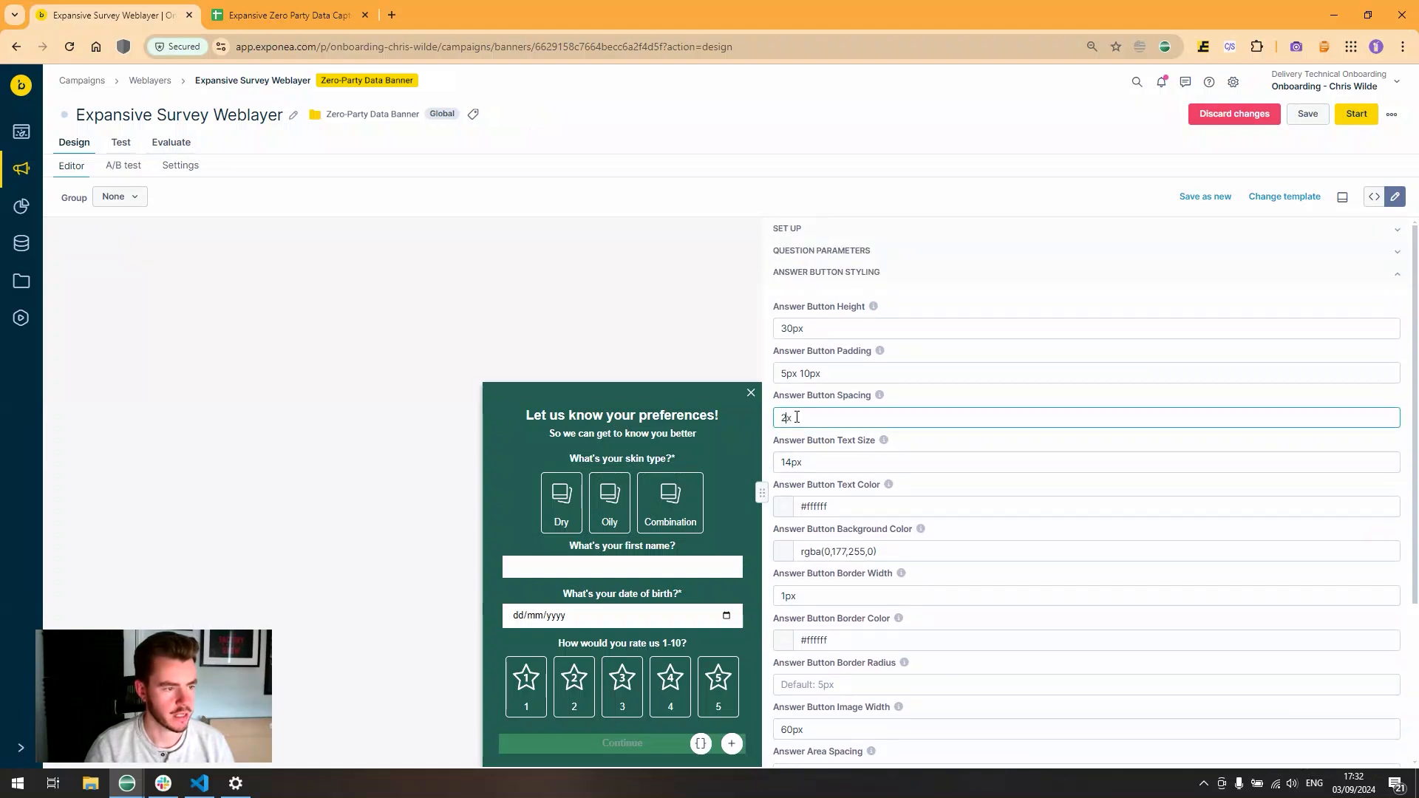
{"action": "type", "text": "p"}
{"action": "left_click", "coordinate": [918, 398]}
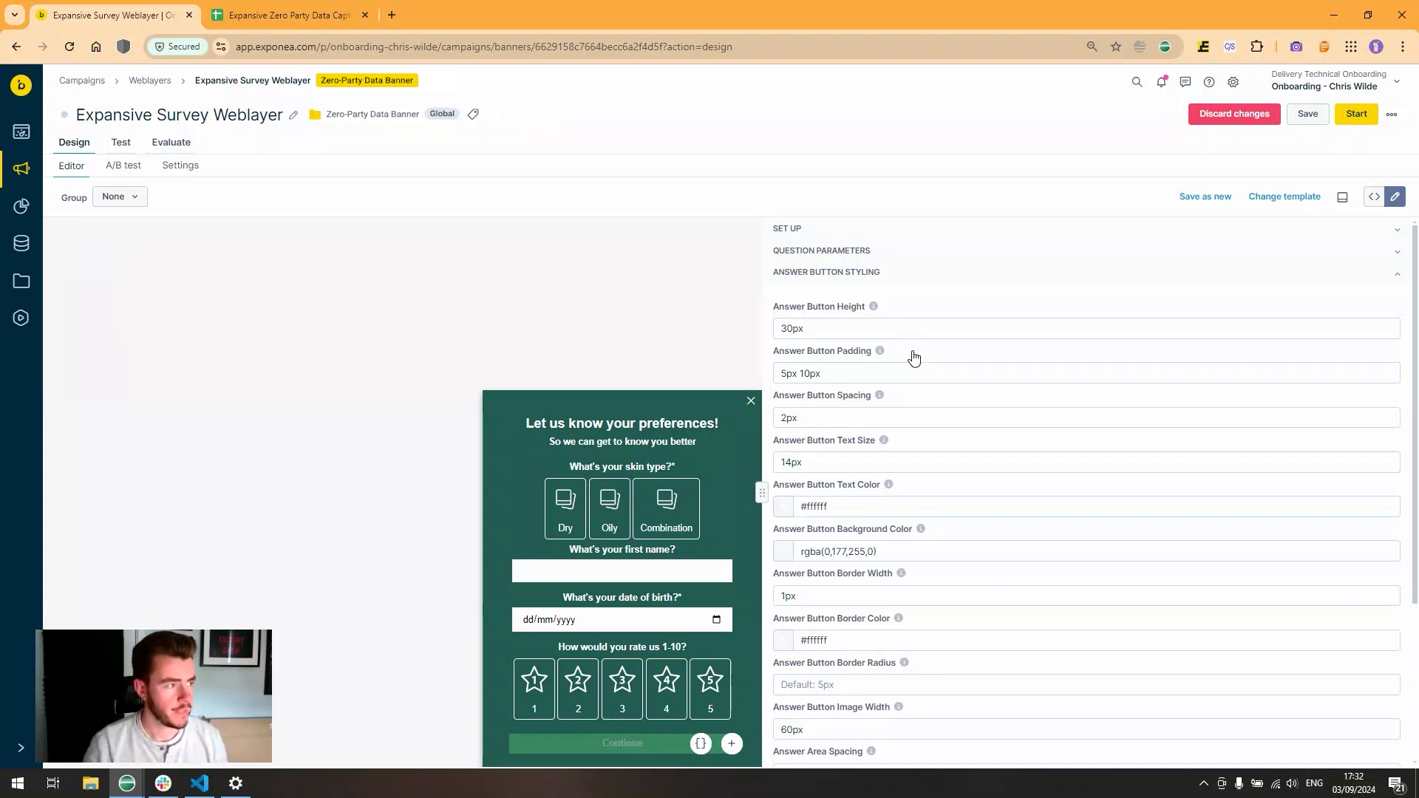
{"action": "left_click", "coordinate": [859, 271]}
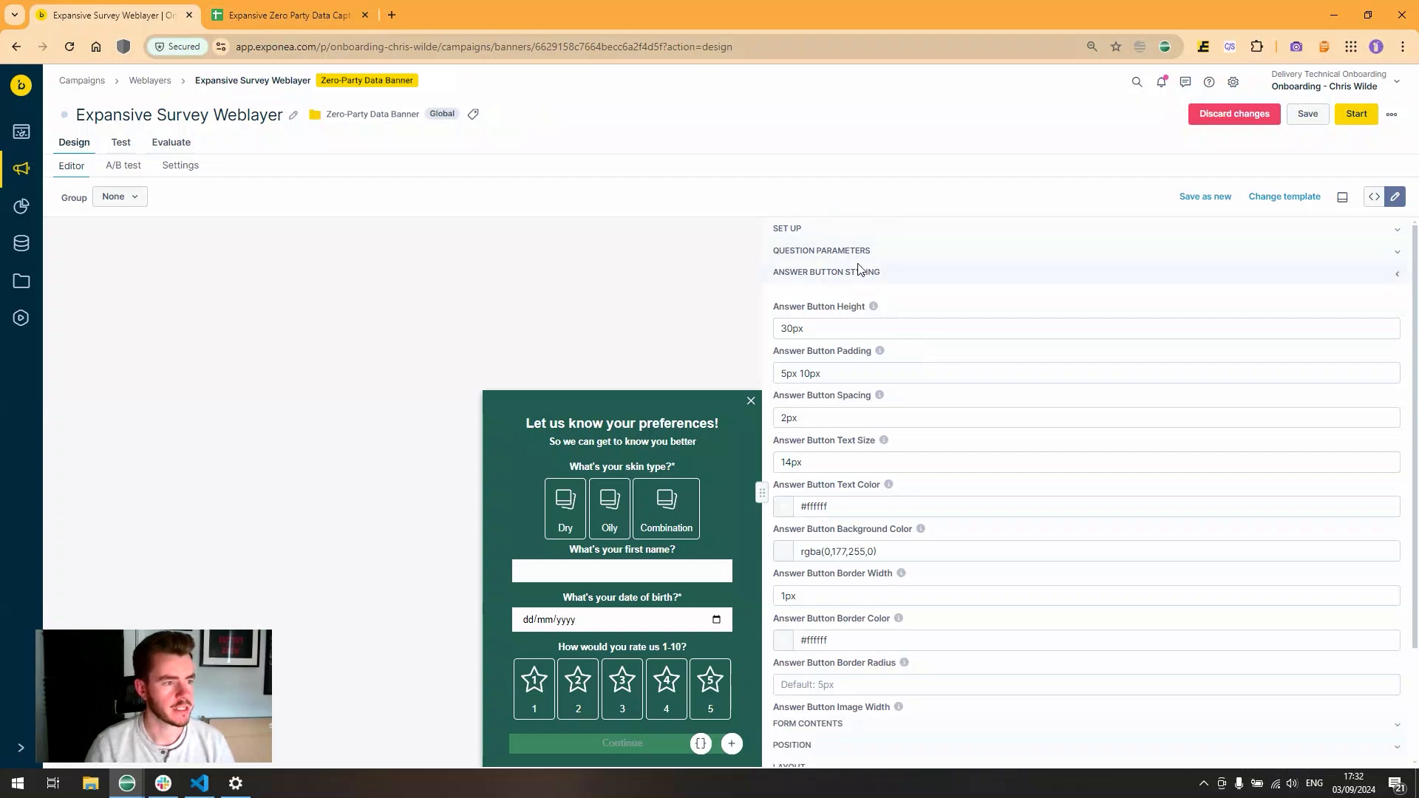
- Replace the weblayer's question data with the table copied from the Questions Matrix sheet
{"action": "left_click", "coordinate": [288, 15]}
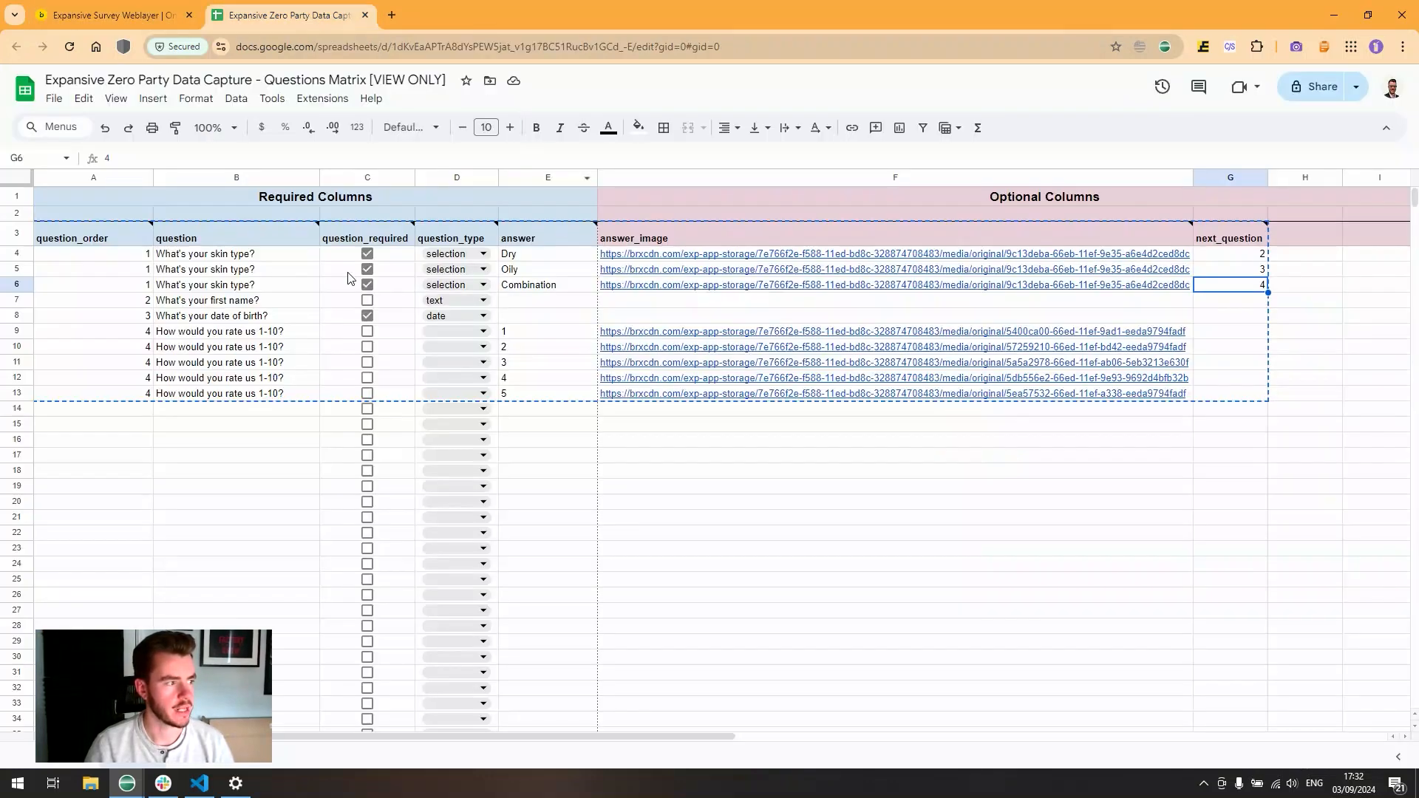
{"action": "left_click_drag", "start_coordinate": [110, 238], "coordinate": [1213, 396]}
{"action": "left_click", "coordinate": [111, 15]}
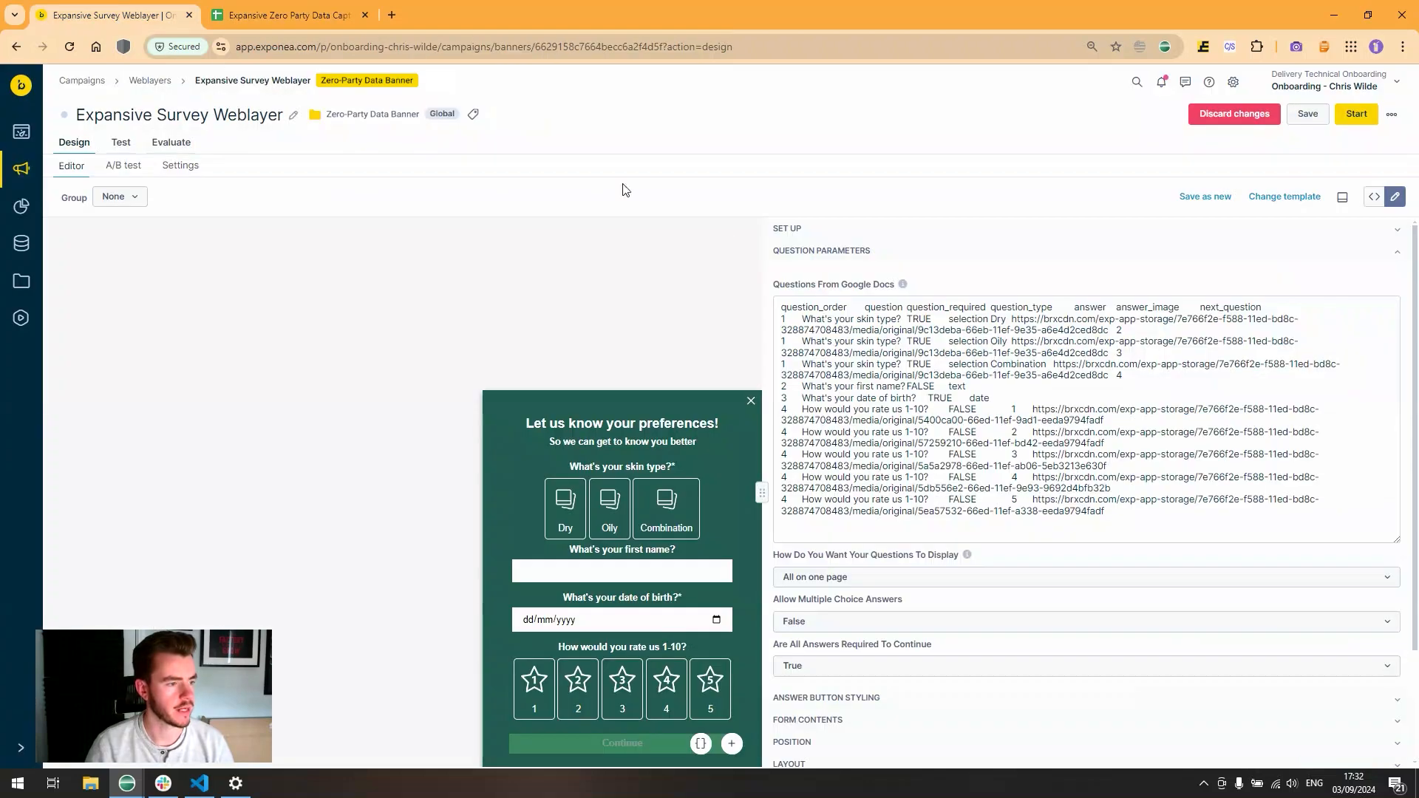
{"action": "left_click_drag", "start_coordinate": [782, 304], "coordinate": [1231, 541]}
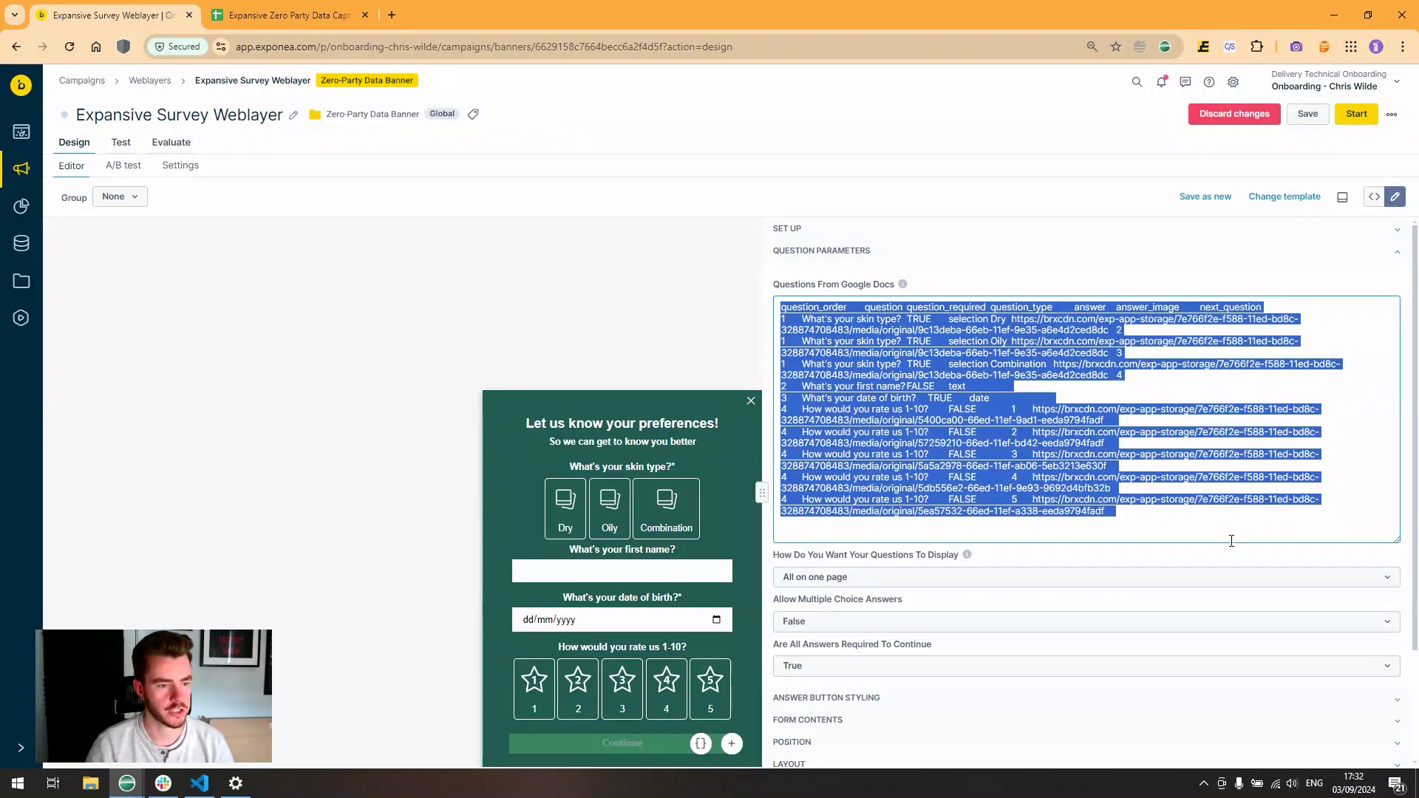
{"action": "left_click", "coordinate": [1088, 386]}
{"action": "key", "text": "ctrl+a"}
{"action": "key", "text": "ctrl+c"}
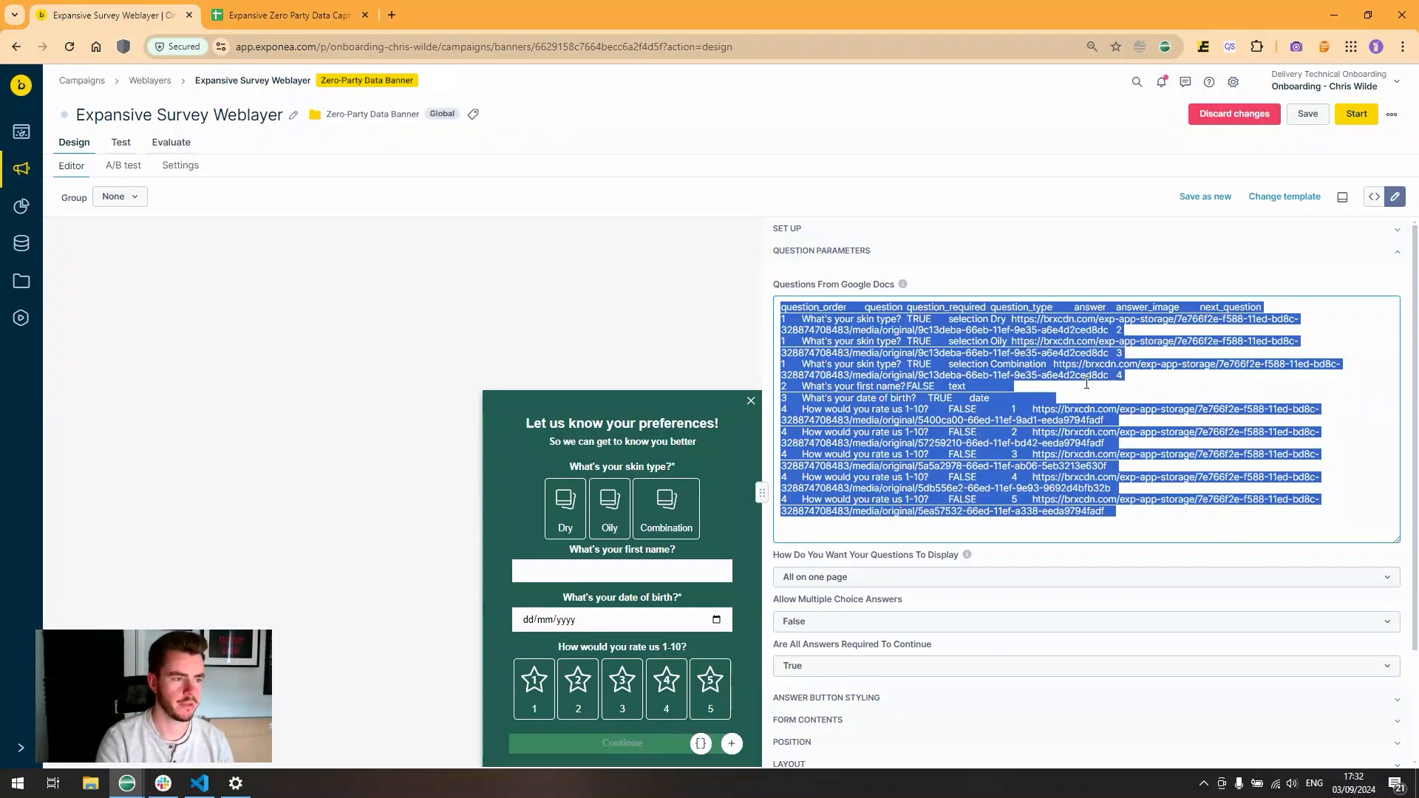
{"action": "key", "text": "BackSpace"}
{"action": "key", "text": "ctrl+v"}
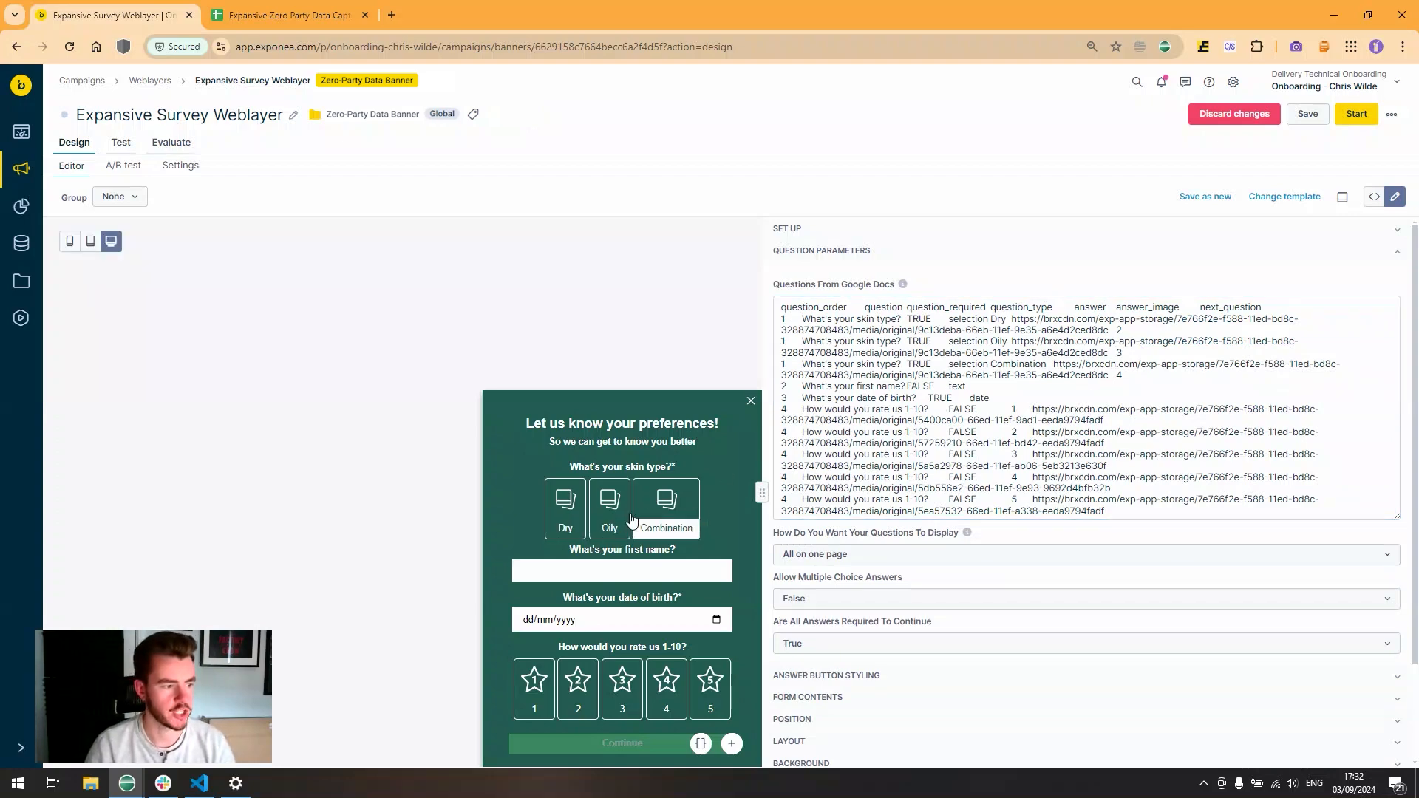
- Paste only the skin-type rows over the question data, then answer Oily in the preview
{"action": "left_click", "coordinate": [247, 16]}
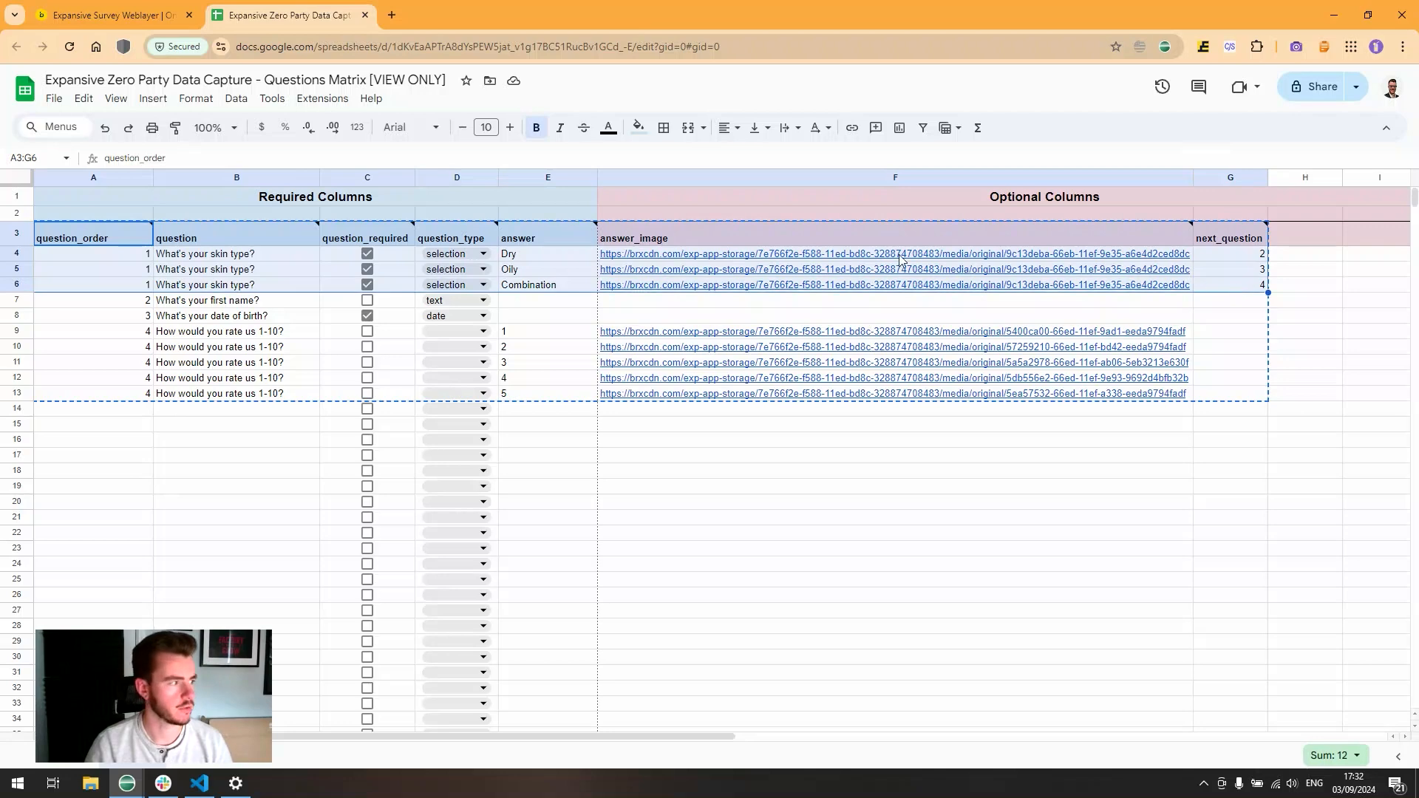
{"action": "key", "text": "ctrl+shift+Tab"}
{"action": "key", "text": "ctrl+a"}
{"action": "key", "text": "ctrl+v"}
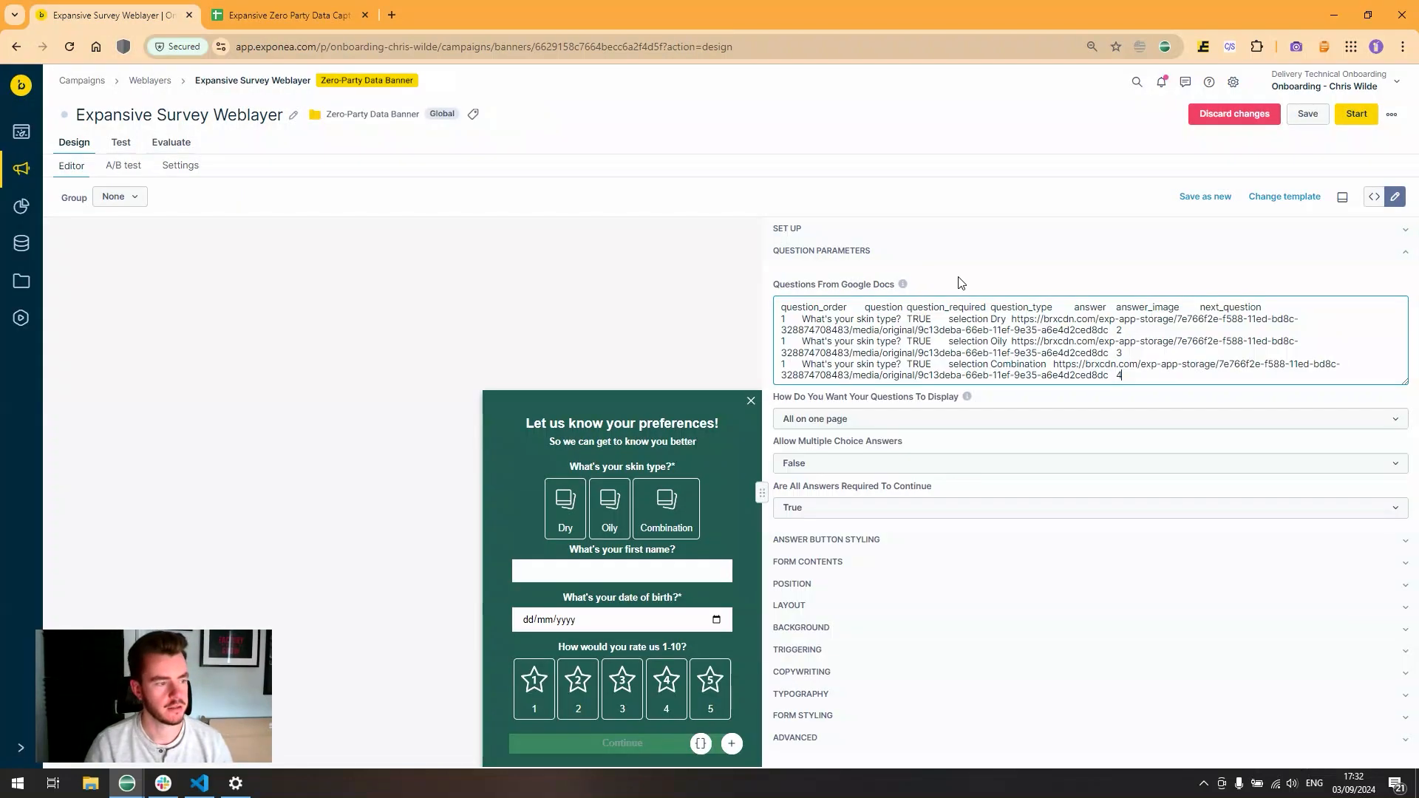
{"action": "left_click", "coordinate": [609, 686]}
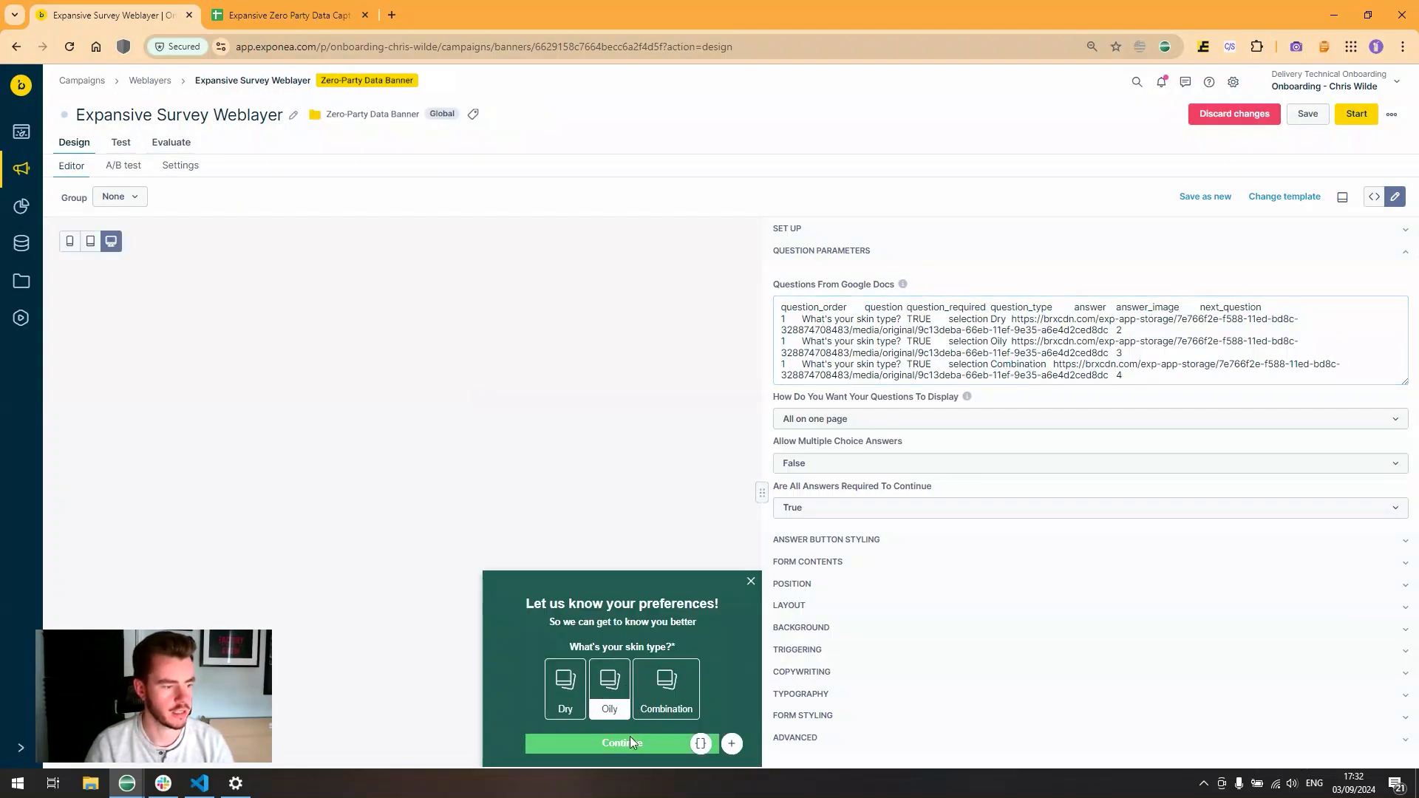
- Continue to the contact step, fill in an email address, choose United Kingdom and enter a phone number
{"action": "left_click", "coordinate": [623, 743]}
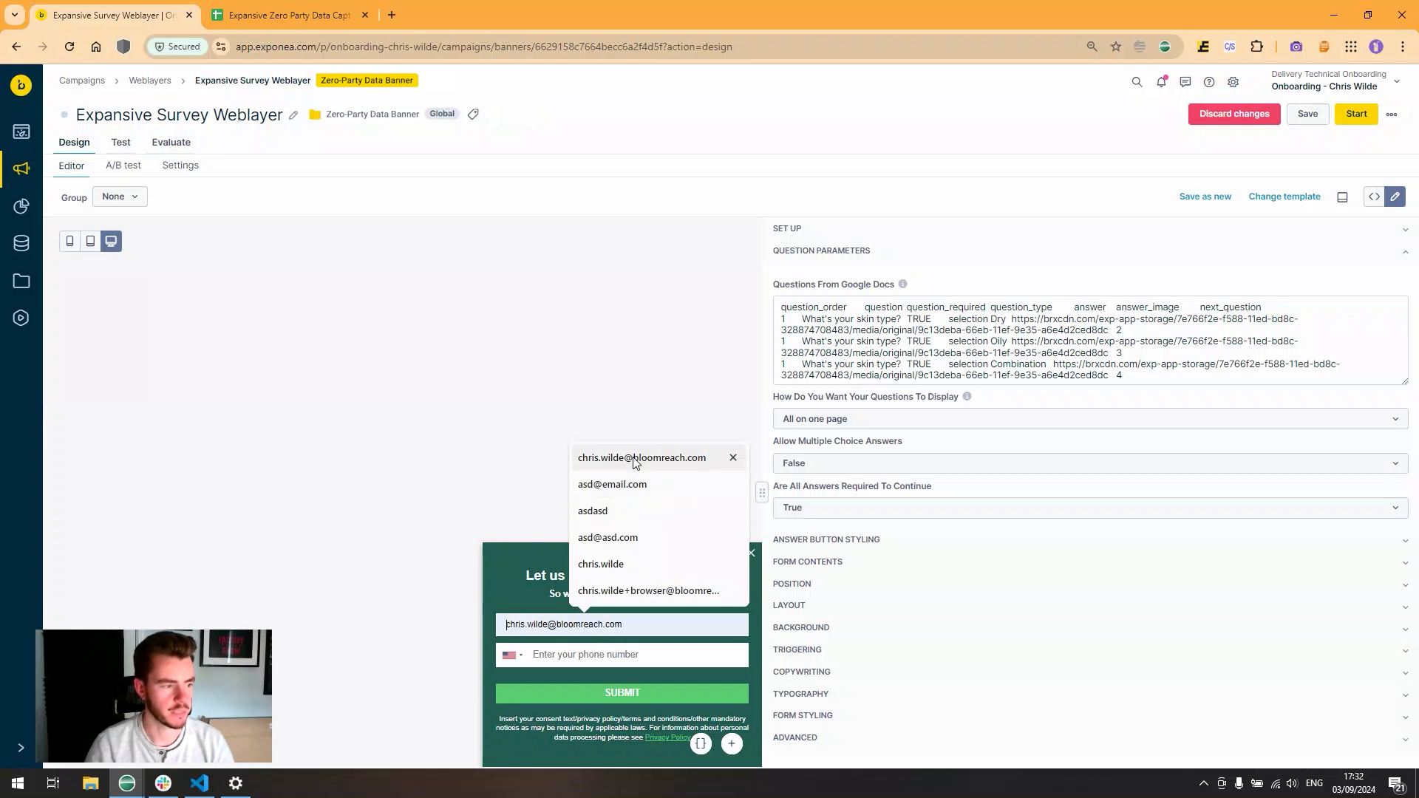
{"action": "left_click", "coordinate": [636, 458]}
{"action": "left_click", "coordinate": [521, 656]}
{"action": "left_click", "coordinate": [543, 542]}
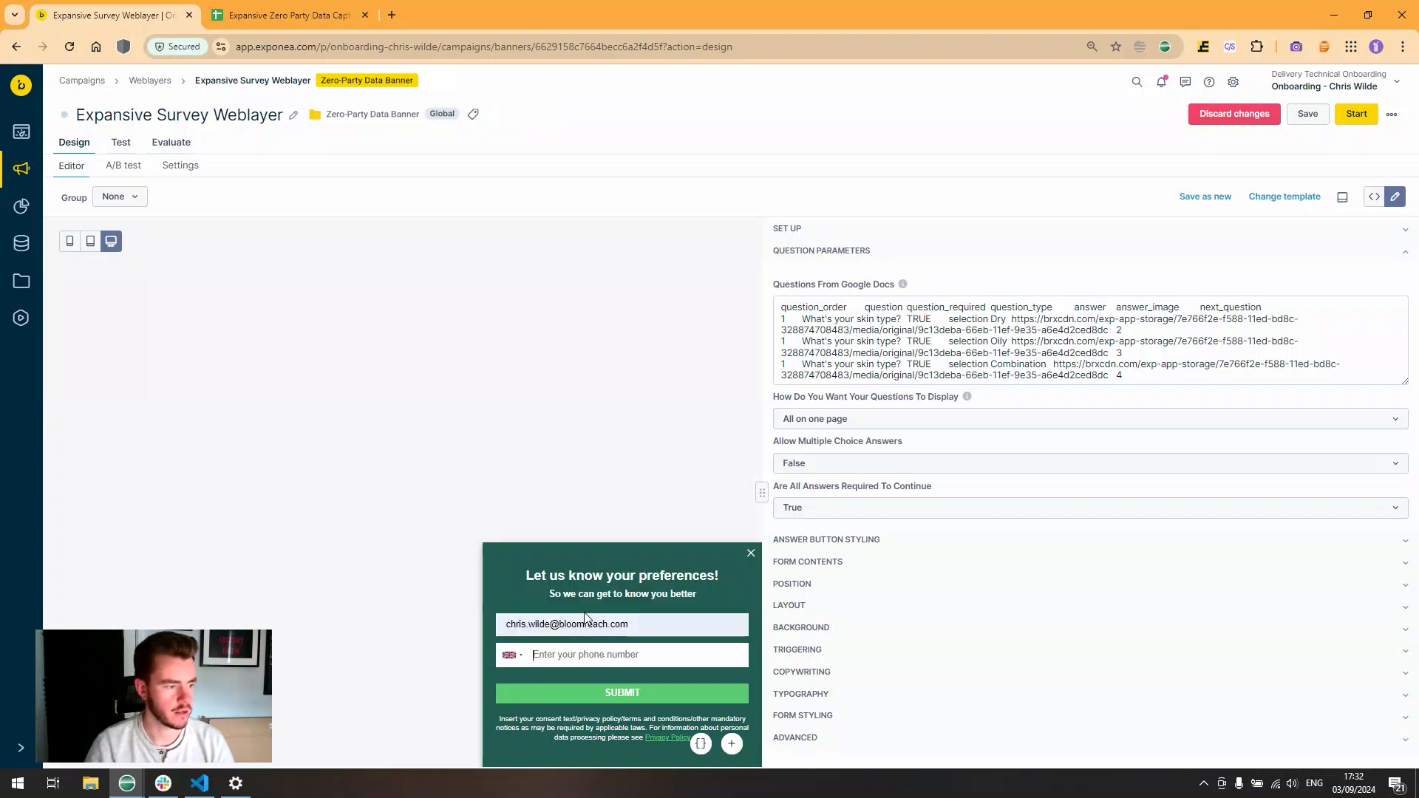
{"action": "left_click", "coordinate": [575, 660]}
{"action": "type", "text": "0700000000000"}
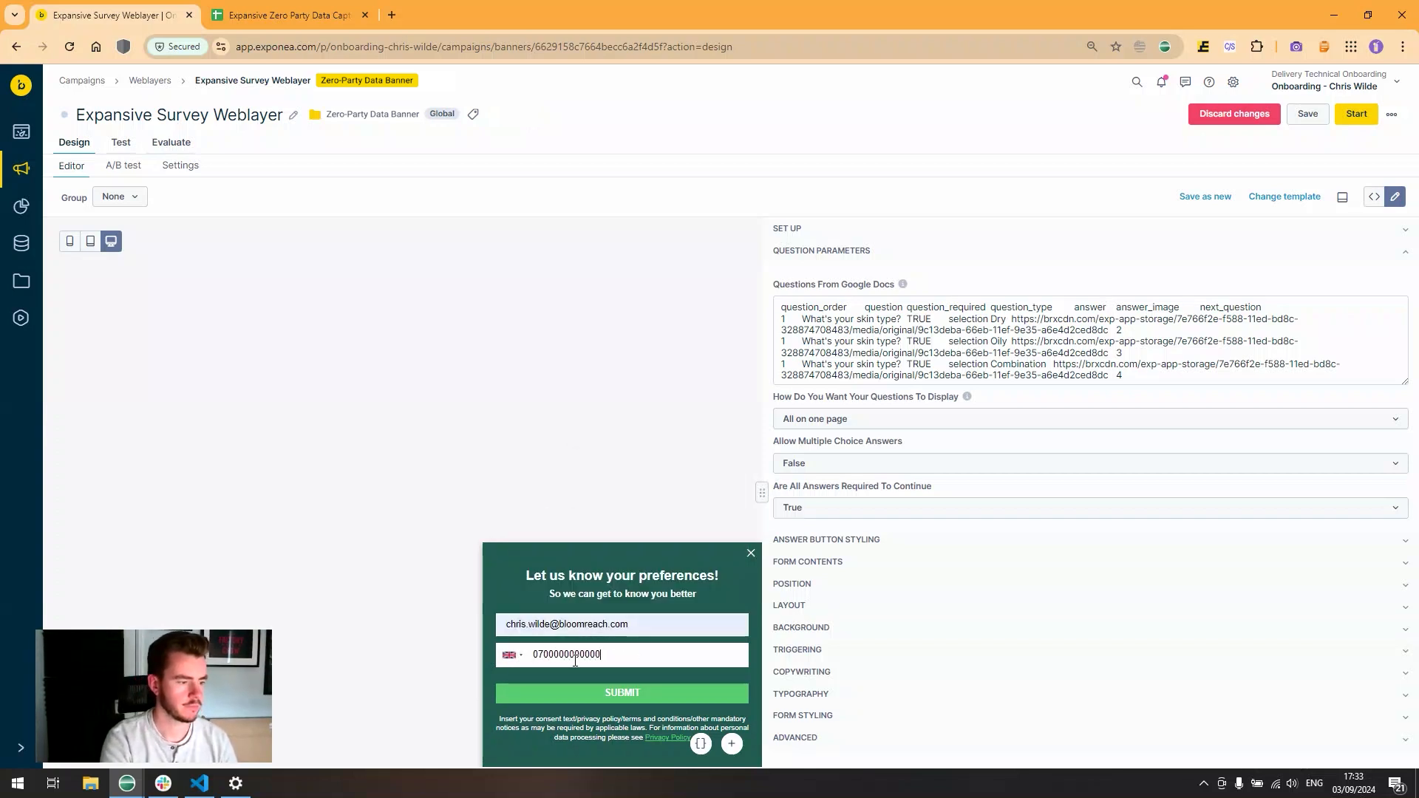
- Submit the form, correct the rejected phone number, and resubmit to reach Thank you!
{"action": "left_click", "coordinate": [631, 692]}
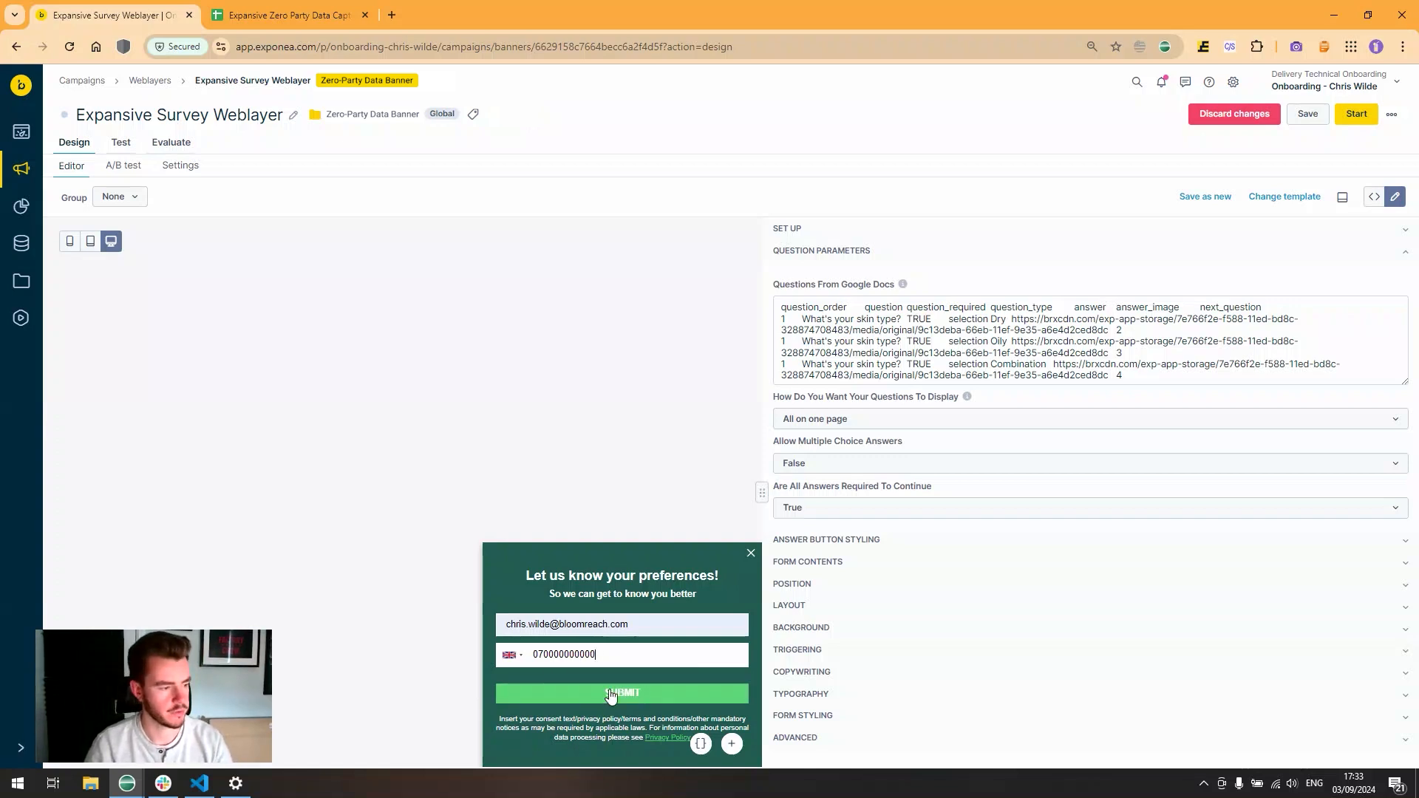
{"action": "double_click", "coordinate": [609, 653]}
{"action": "key", "text": "BackSpace"}
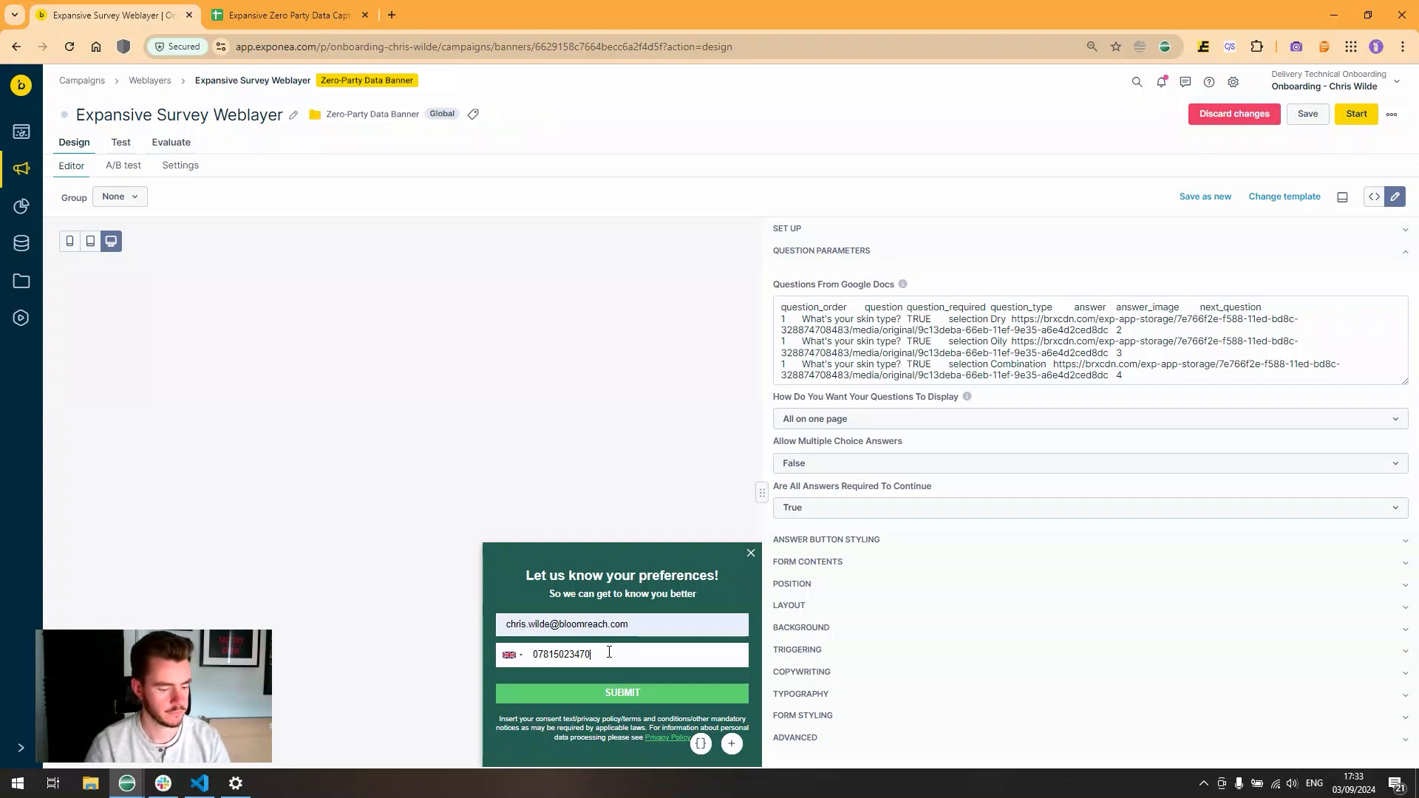
{"action": "left_click", "coordinate": [618, 693]}
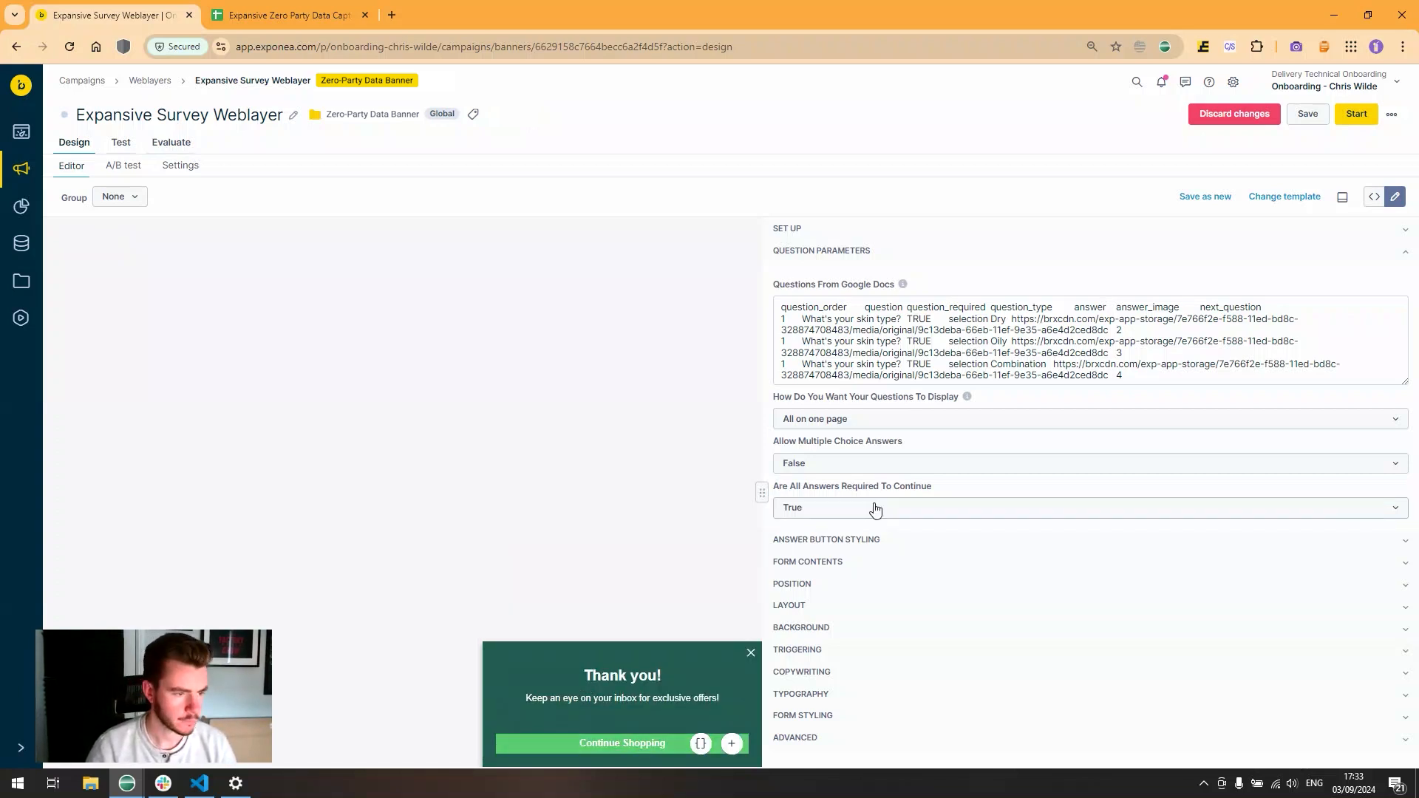
{"action": "left_click", "coordinate": [849, 253]}
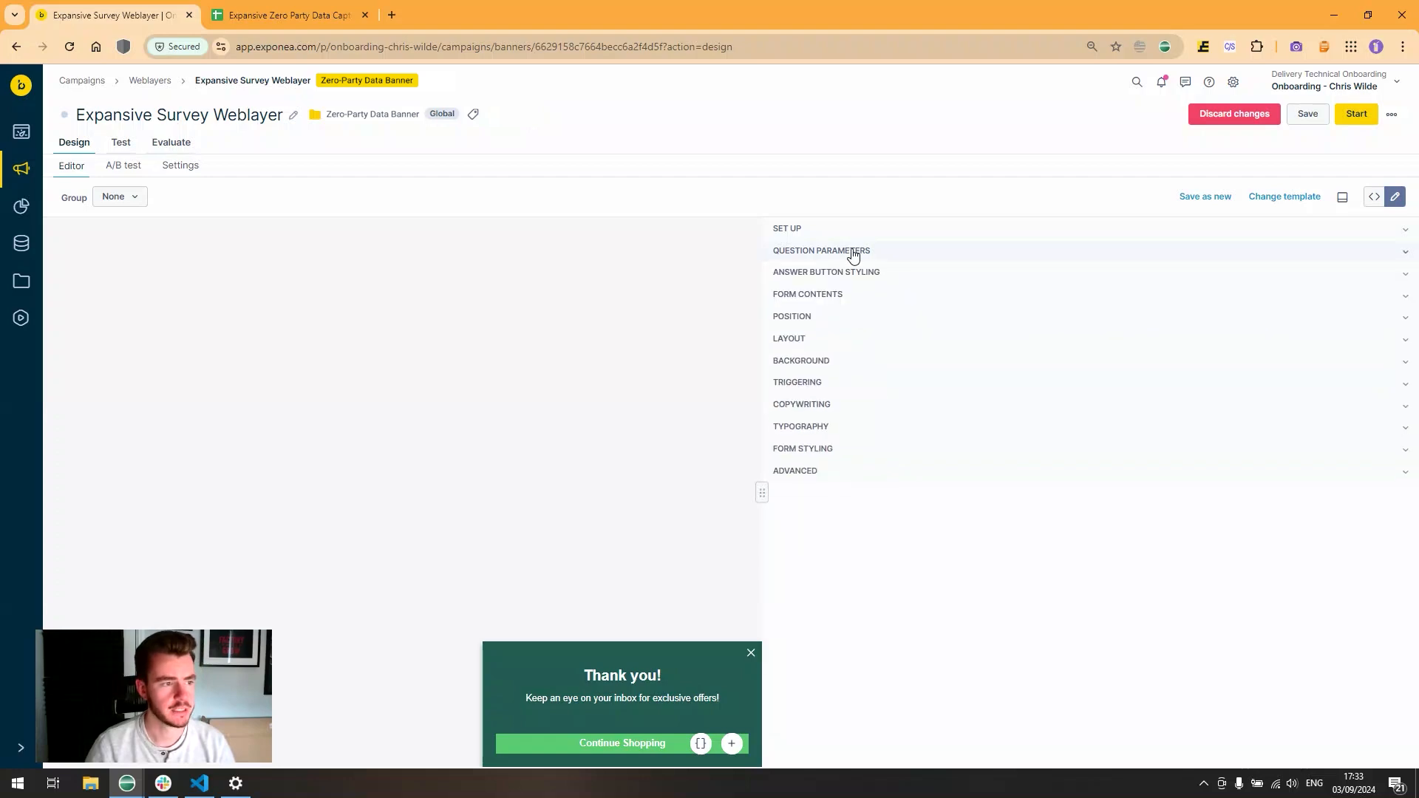
{"action": "left_click", "coordinate": [833, 243]}
{"action": "left_click", "coordinate": [833, 236]}
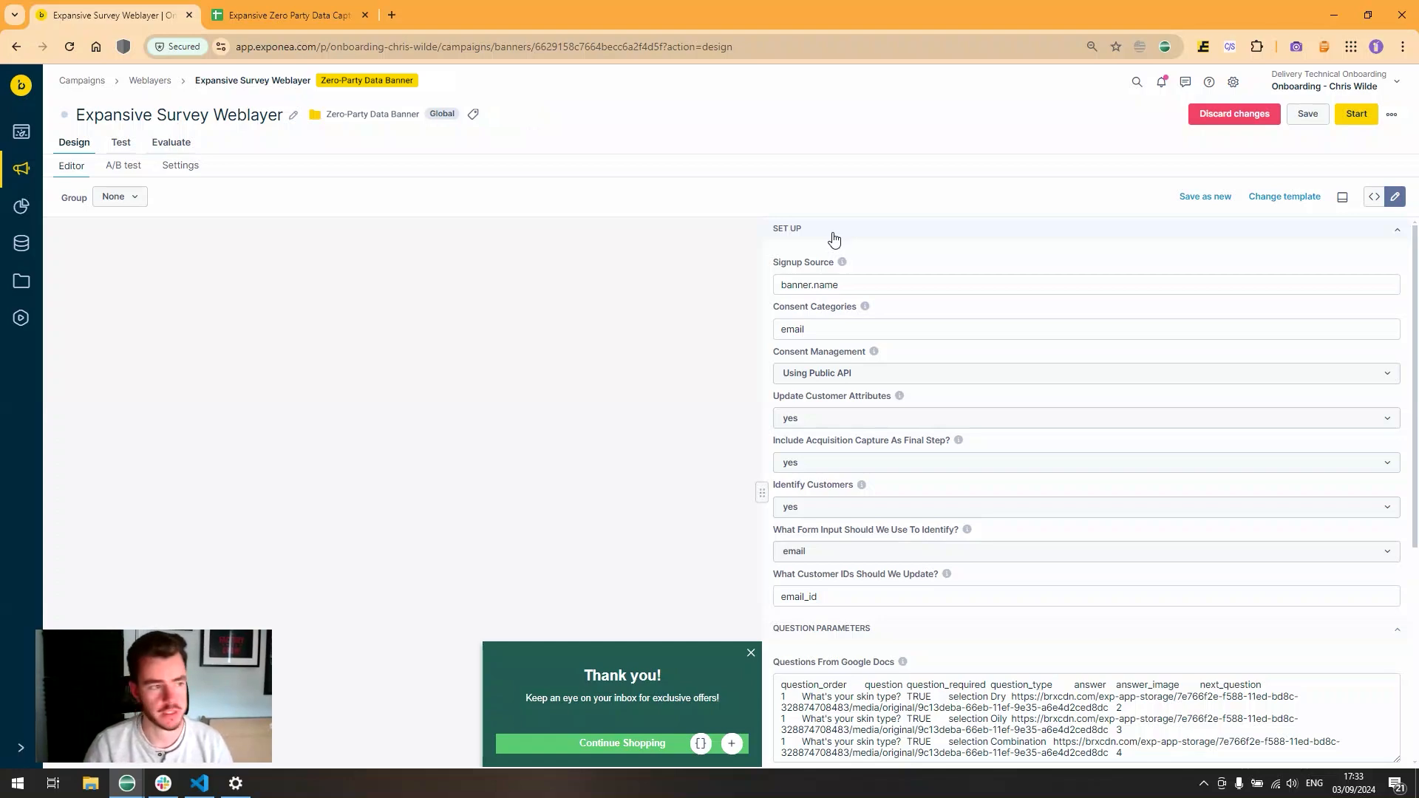
{"action": "left_click", "coordinate": [828, 230]}
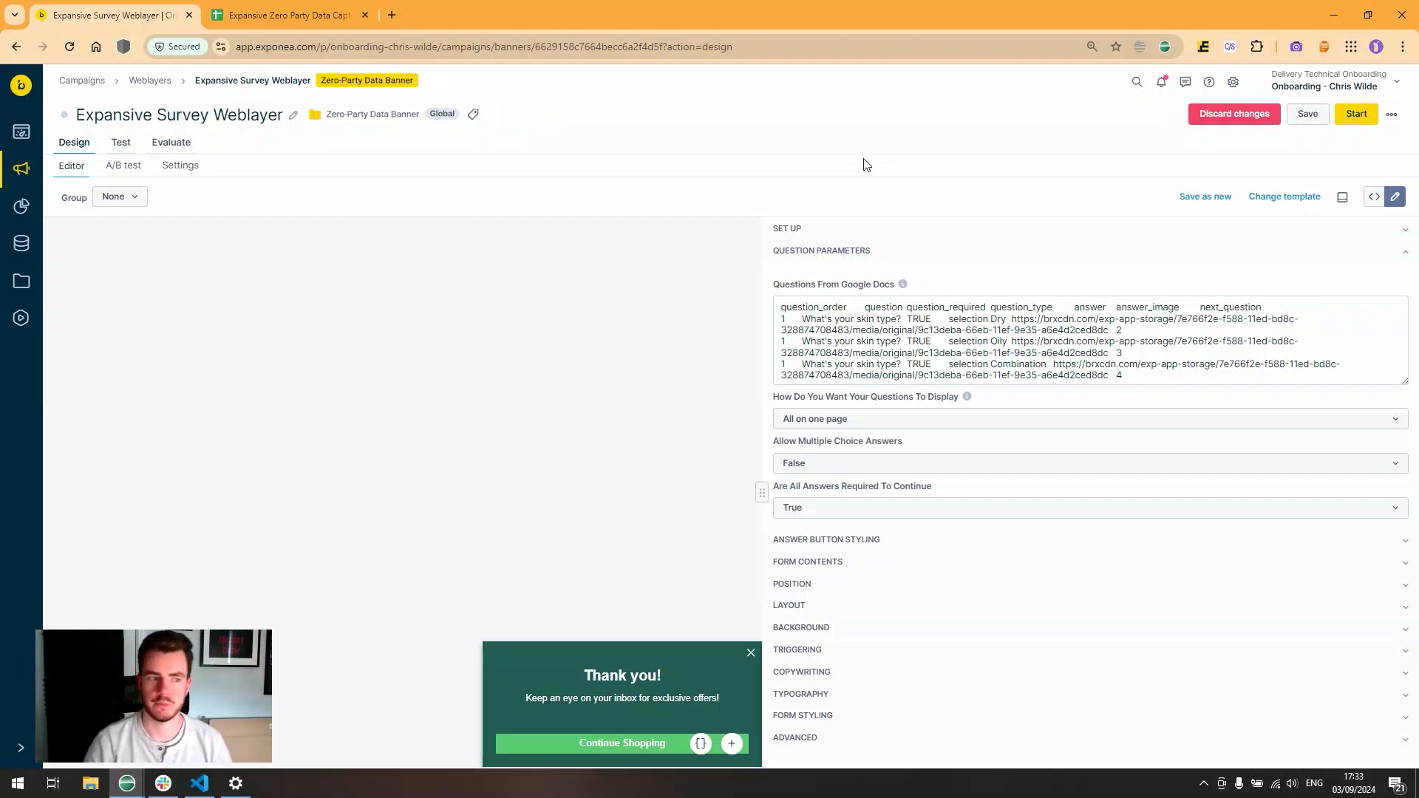
{"action": "left_click", "coordinate": [882, 252]}
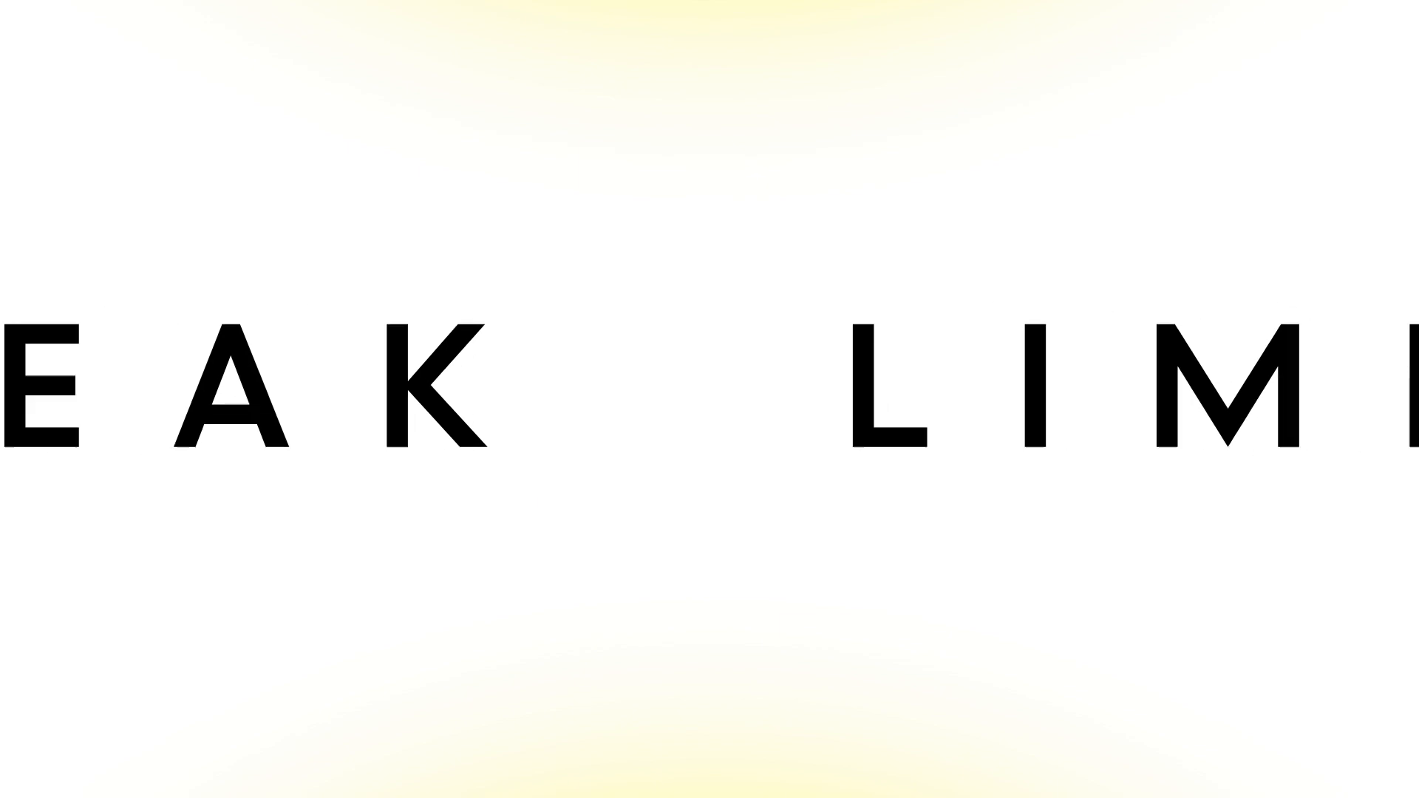